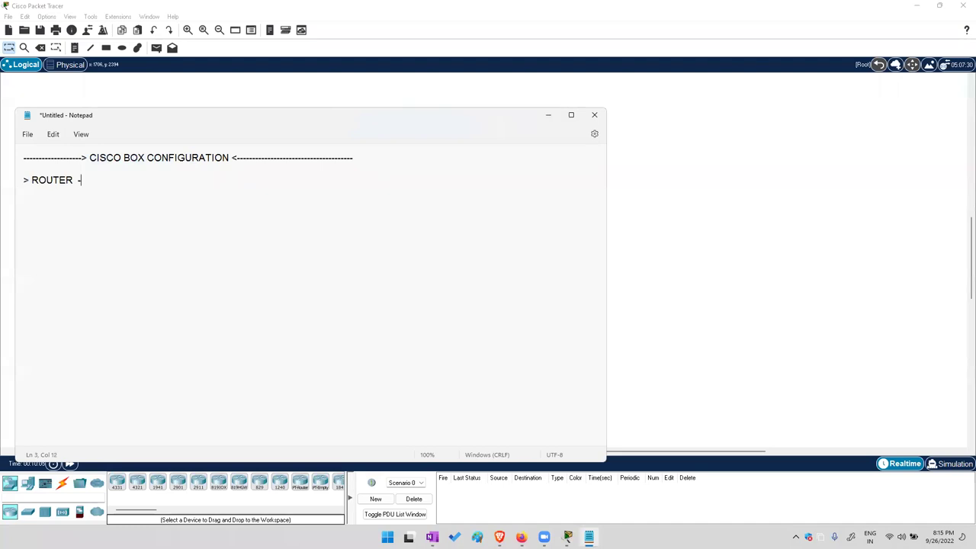
# Complete the ROUTER --CISCO line, add '> SWITCH -LAYER 2 / LAYER 3 ---CISCO', then a dashed separator
pyautogui.write('> SWITCH  -LAYER 2 / LAYER 3  ---CISCO')
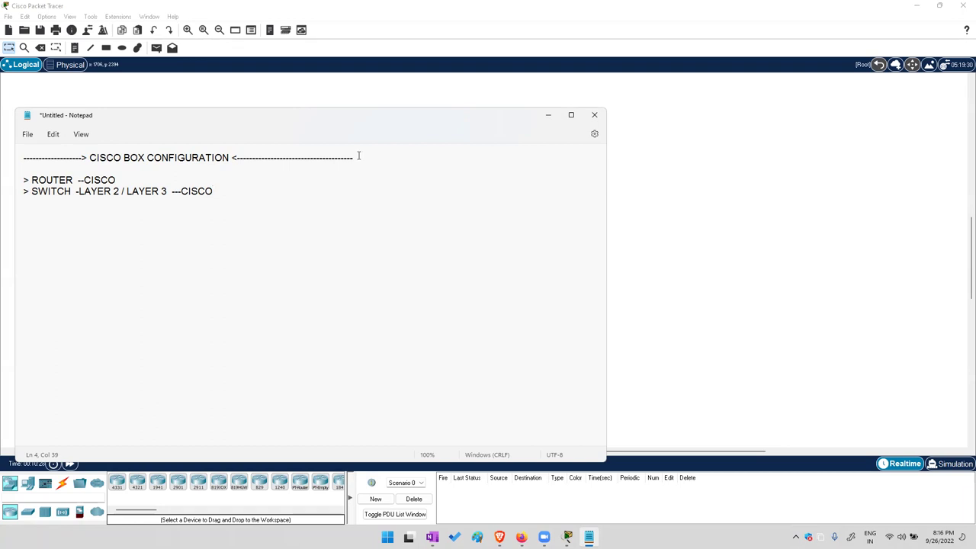
pyautogui.press('Return')
pyautogui.press('Return')
pyautogui.write('-------------------------------------------------------------------------------------------------------------')
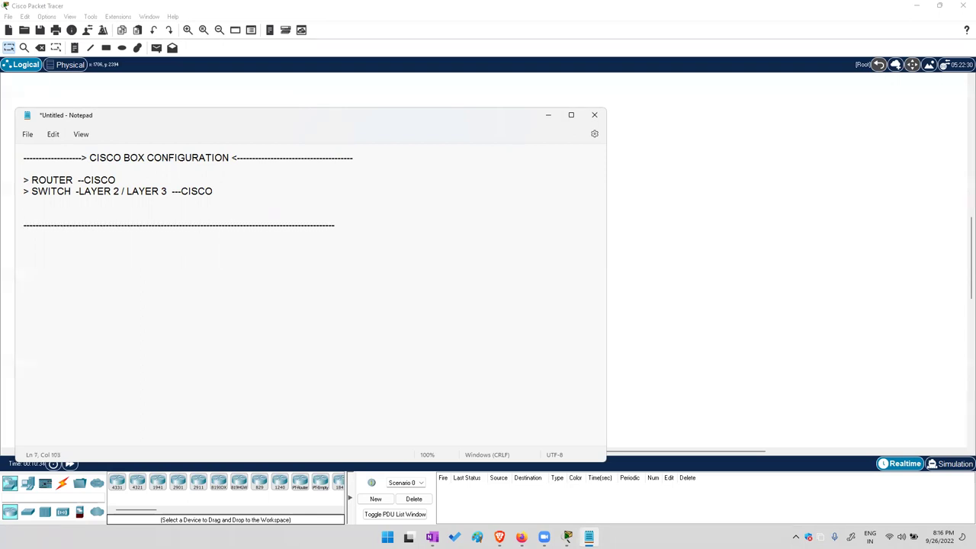
# Below the separator, list '> DEVICE NAME SET', '> DEVICE DATE AND TIME SET' and '> BANNER'
pyautogui.press('Return')
pyautogui.press('Return')
pyautogui.press('Return')
pyautogui.write('> NAME')
pyautogui.press('BackSpace')
pyautogui.press('BackSpace')
pyautogui.press('BackSpace')
pyautogui.press('BackSpace')
pyautogui.press('BackSpace')
pyautogui.write('DEVICE NAME SET')
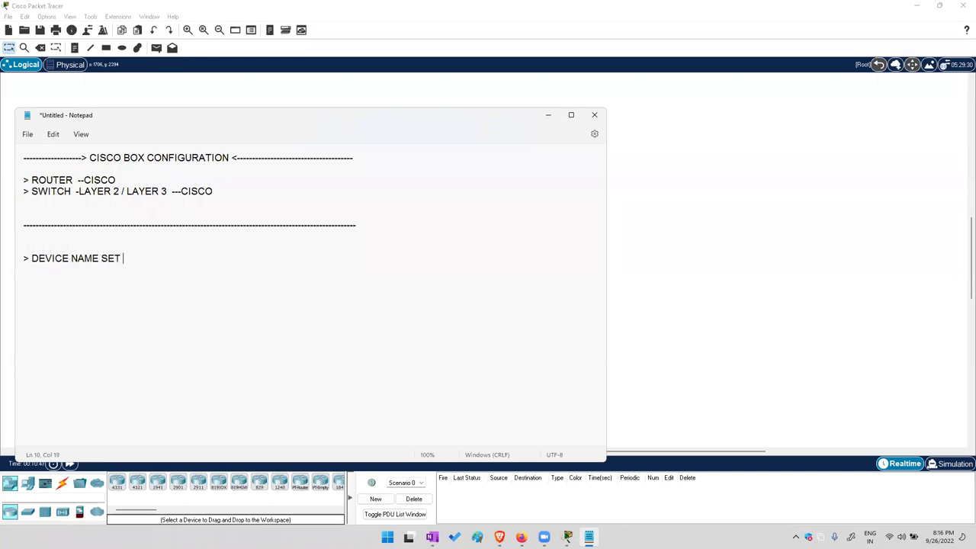
pyautogui.press('Return')
pyautogui.write('> DEVICE DATE AND TIME SET')
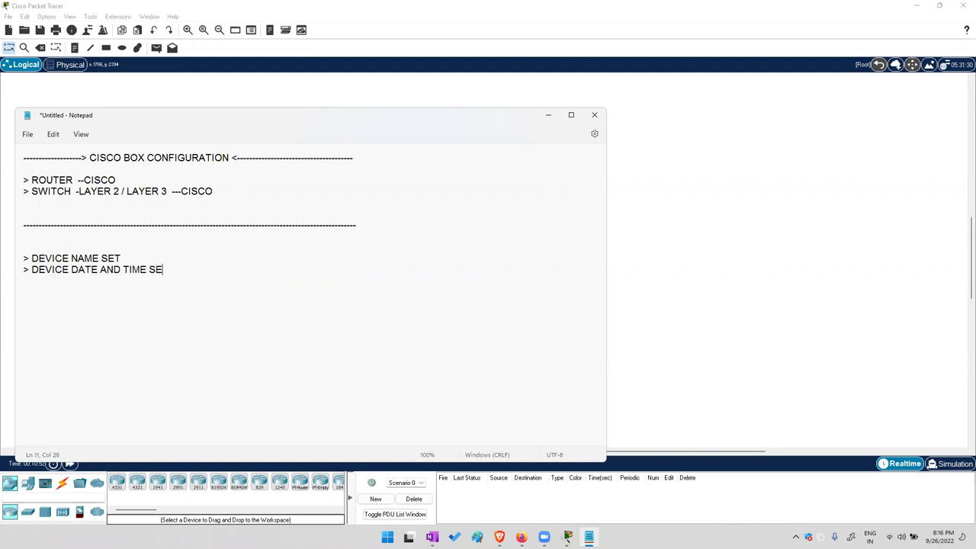
pyautogui.press('Return')
pyautogui.write('> ')
pyautogui.write('ANNER')
pyautogui.press('BackSpace')
pyautogui.press('BackSpace')
pyautogui.press('BackSpace')
pyautogui.press('BackSpace')
pyautogui.press('BackSpace')
pyautogui.write('BANNER')
# Add '> PORTECT PRIVLEDGE MODE :' and '> HOW TO SECURE CONSOLE PORT', then begin another '>' item
pyautogui.write('> PASSWOR')
pyautogui.write('D')
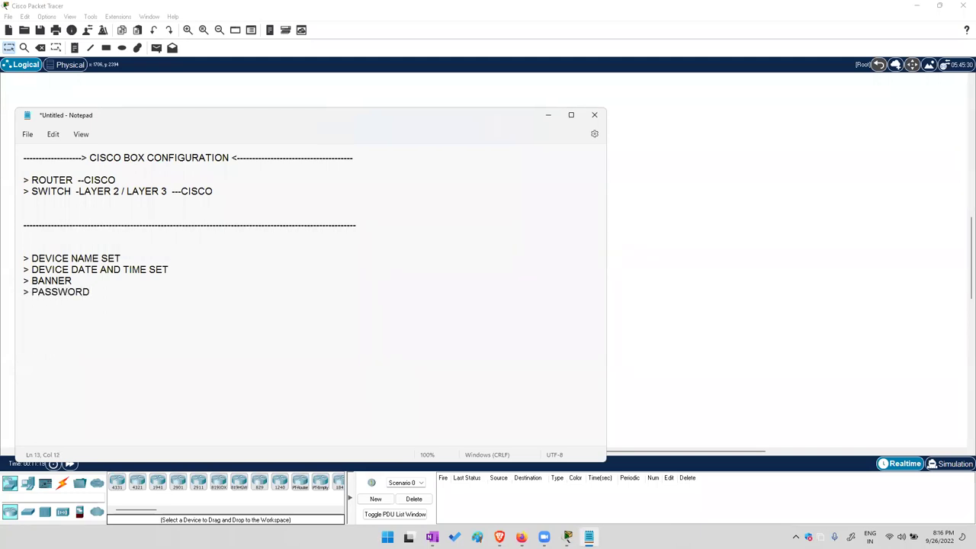
pyautogui.hotkey('ctrl', 'BackSpace')
pyautogui.write('PORTET')
pyautogui.press('BackSpace')
pyautogui.write('CT PRIVLEDGE MODE :')
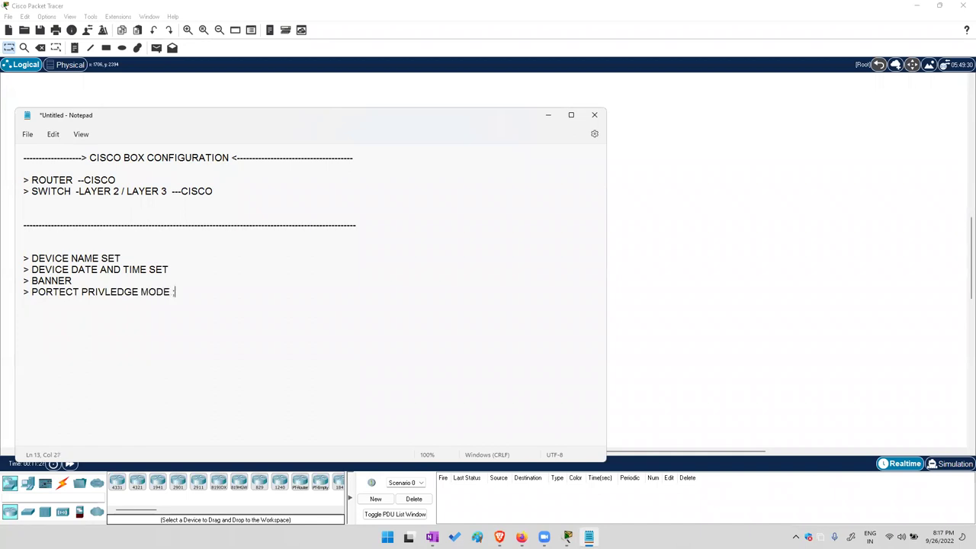
pyautogui.press('Return')
pyautogui.write('> HOW TO C')
pyautogui.press('BackSpace')
pyautogui.write('SECURE CONSOLE PORT')
pyautogui.press('Return')
pyautogui.write('>')
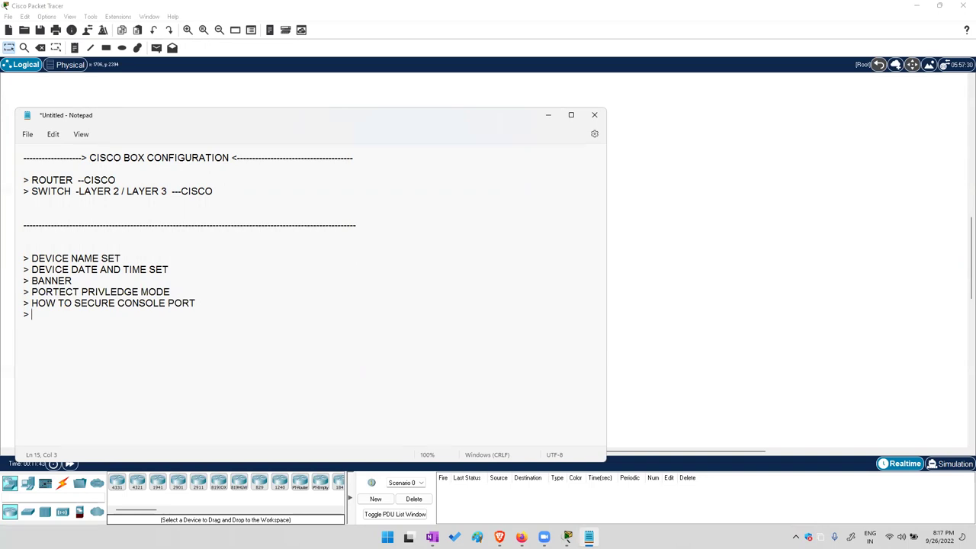
# Add topics 'HOW TO ENCRYPT ALL PASSWORD' and '> HOW TO CREATE LOCAL DATABASE FOR DEVICE'
pyautogui.write('HOW TO ')
pyautogui.write('ENCYRP')
pyautogui.press('BackSpace')
pyautogui.press('BackSpace')
pyautogui.press('BackSpace')
pyautogui.write('RYPT ')
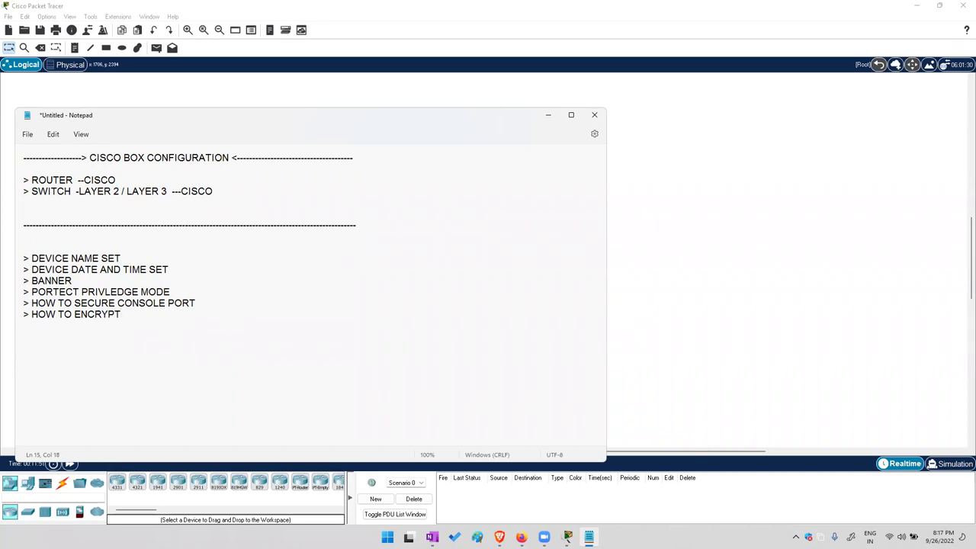
pyautogui.write('ALL PASSWORD')
pyautogui.press('Return')
pyautogui.write('> HOW TO ')
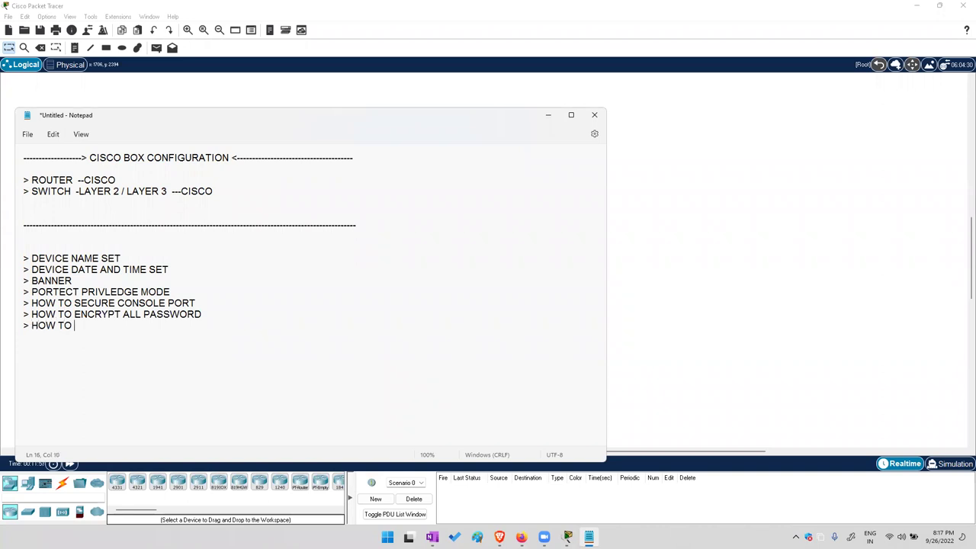
pyautogui.write('CREATE LOCAL DATABASE  FOR DEVICE')
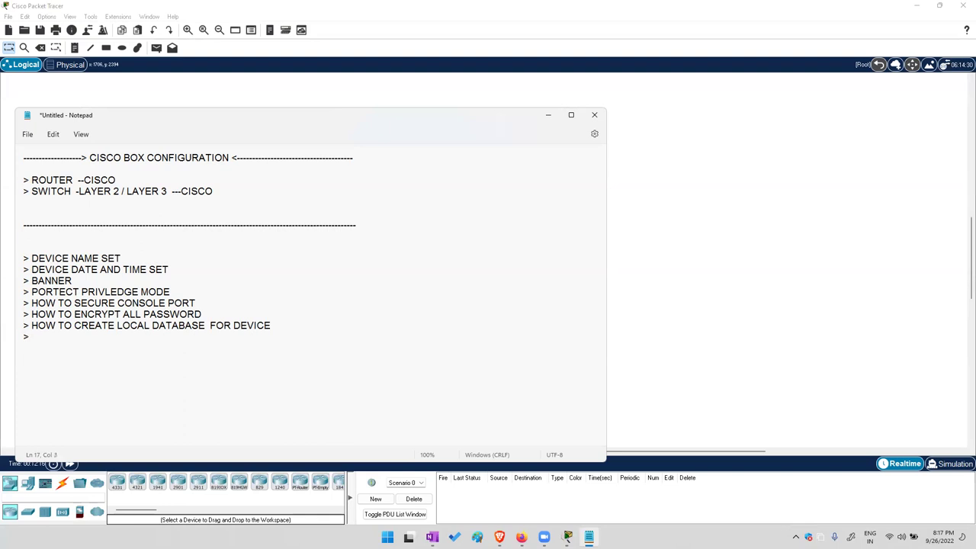
# Add topics for mapping console port security to local database, assigning IP address, and enabling remote service
pyautogui.write('HO W TO MAP CONSOLE')
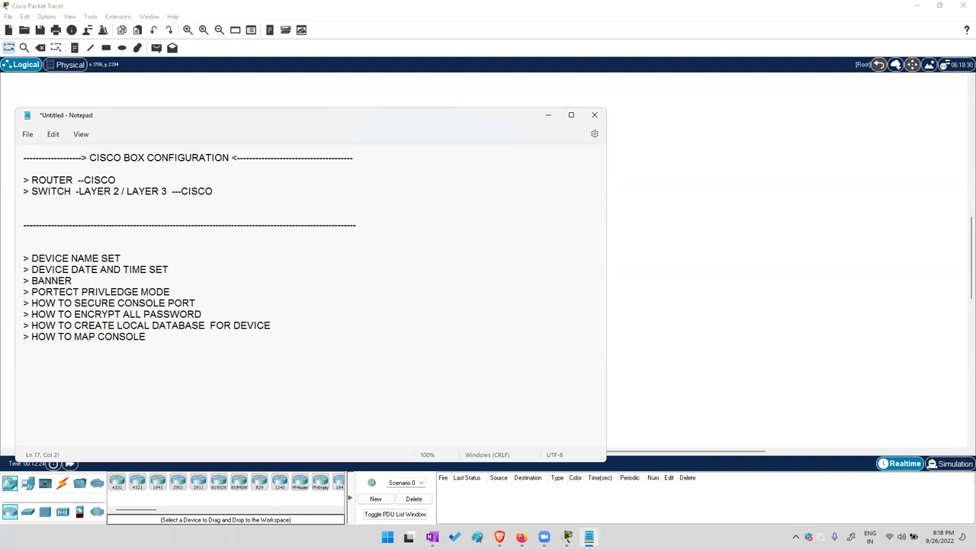
pyautogui.write(' PORT SECURITY WITH LOCAL D')
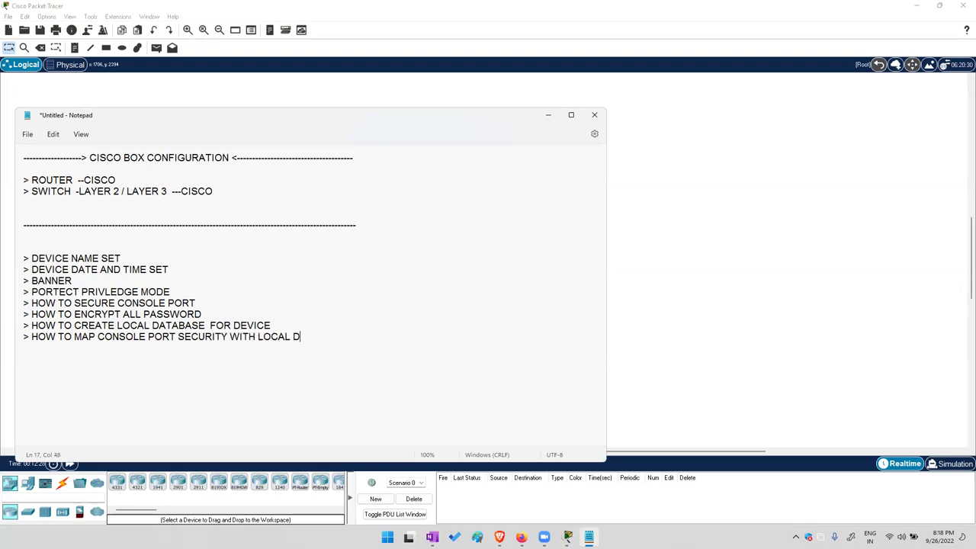
pyautogui.write('ATABASE')
pyautogui.press('Return')
pyautogui.write('> HOW TO AS')
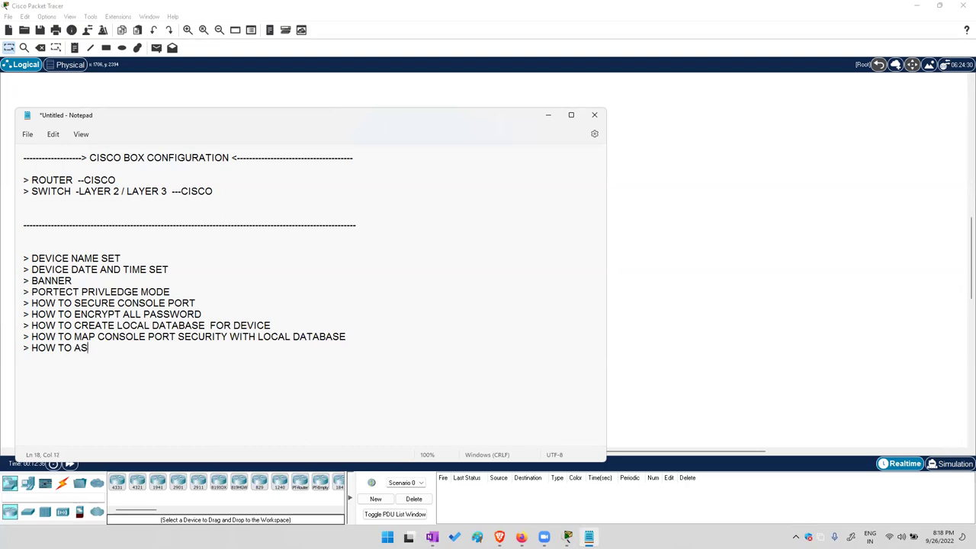
pyautogui.write('SIGN IP ADDRESS')
pyautogui.press('Return')
pyautogui.write('> HOW')
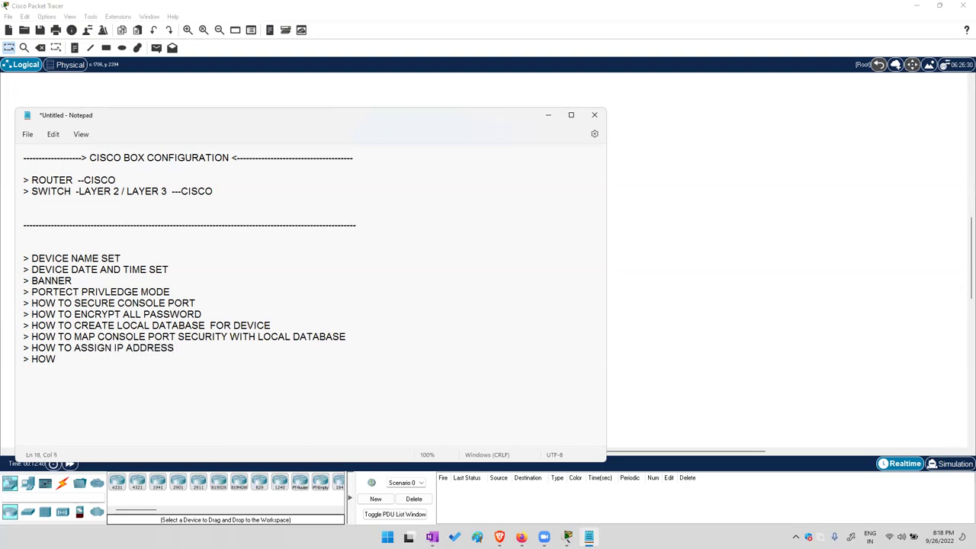
pyautogui.write(' TO ENABLE REMOTE SERVICE')
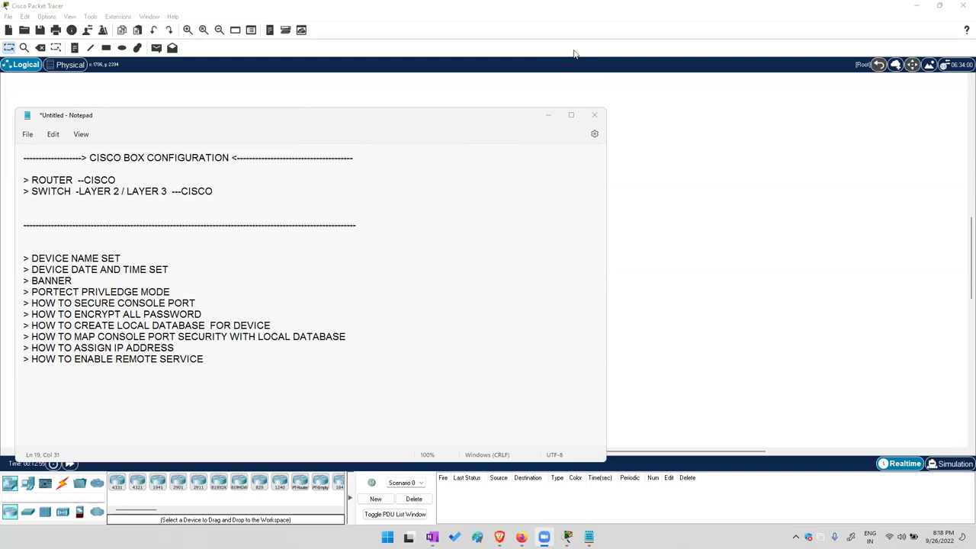
# Add '> HOW TO MAP REMOTE SERVICE WITH LOCAL DATABASE' and close the list with a dashed line
pyautogui.click(239, 358)
pyautogui.press('Return')
pyautogui.write('> H')
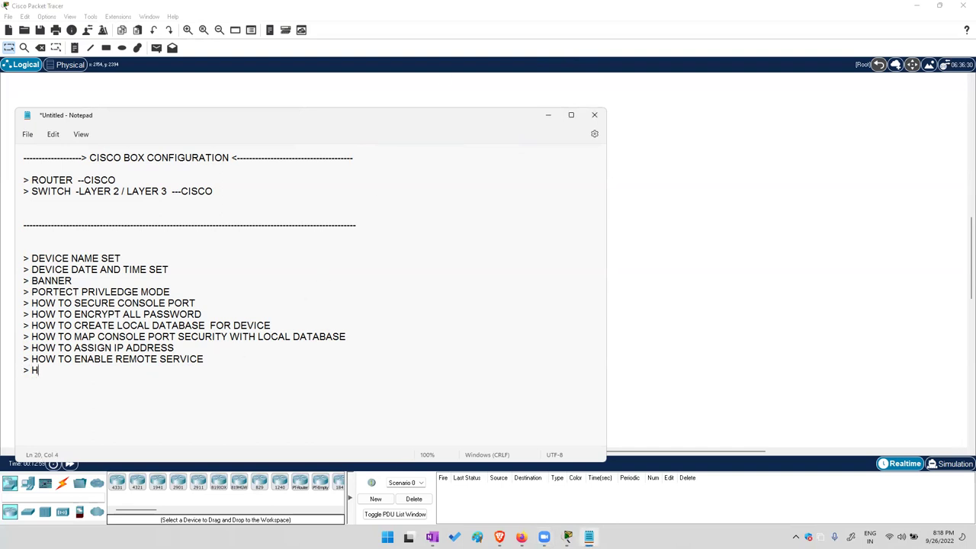
pyautogui.write('OW TO MAP REMOTE')
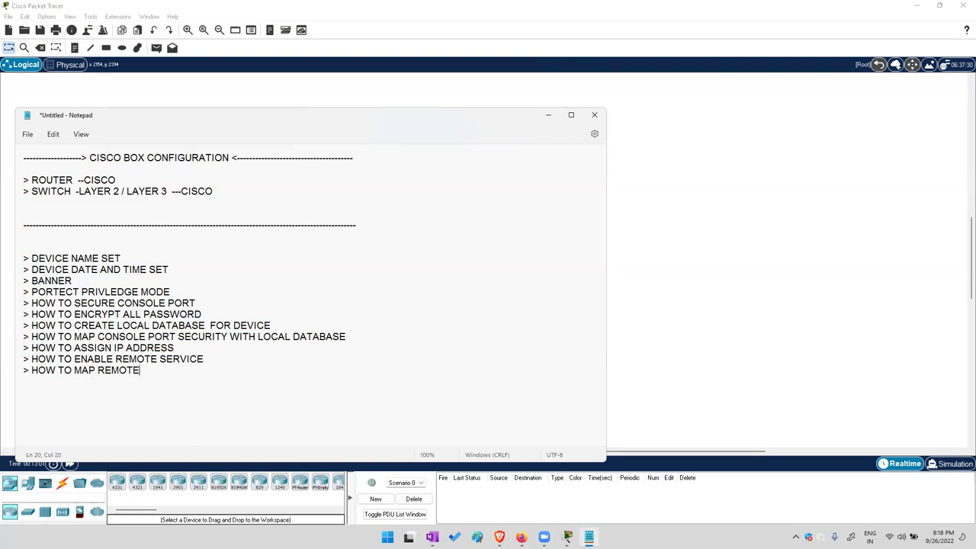
pyautogui.write(' SERVICE WITH LOCAL DAA')
pyautogui.press('BackSpace')
pyautogui.write('TABASE ')
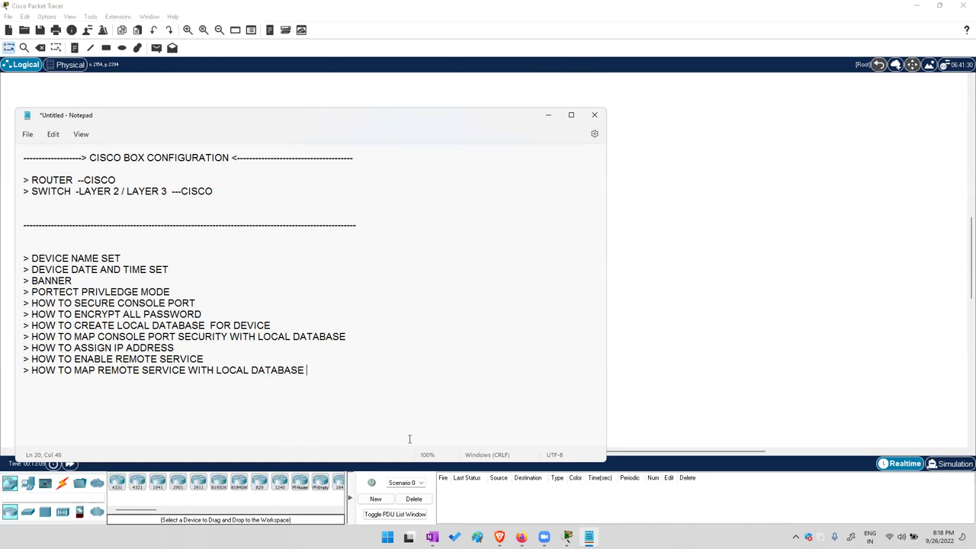
pyautogui.write('---------')
pyautogui.press('BackSpace')
pyautogui.press('BackSpace')
pyautogui.press('BackSpace')
pyautogui.press('BackSpace')
pyautogui.press('BackSpace')
pyautogui.press('BackSpace')
pyautogui.press('BackSpace')
pyautogui.press('BackSpace')
pyautogui.press('BackSpace')
pyautogui.press('Return')
pyautogui.press('Return')
pyautogui.press('Return')
pyautogui.write('-------------------------------------------------------------------------------------------------------------')
pyautogui.press('Return')
pyautogui.press('Return')
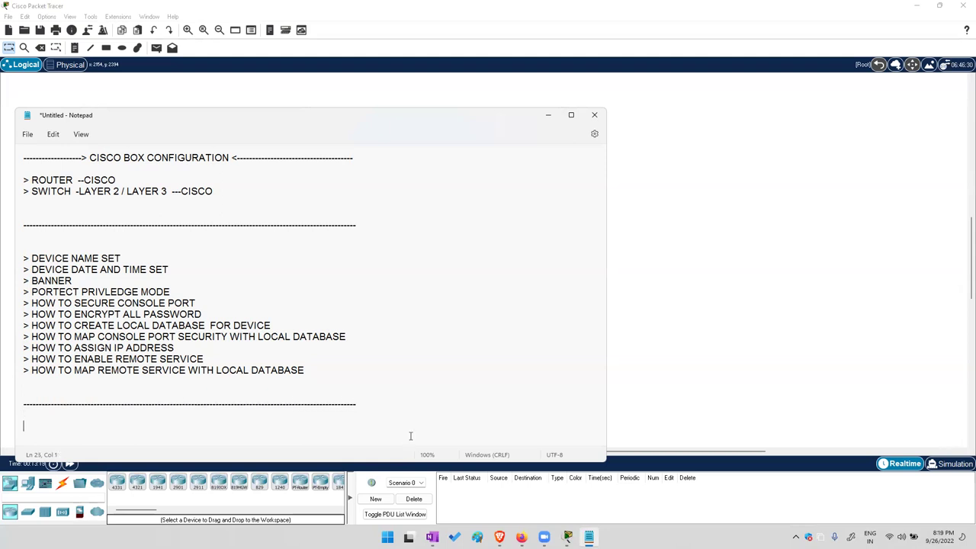
# Note the CISCO> prompt as USER EXE MODE and CISCO # as PRIVLEDGE MODE
pyautogui.write('CISCO>')
pyautogui.write('--------------> USER EXE MODE')
pyautogui.press('Return')
pyautogui.write('CISCO')
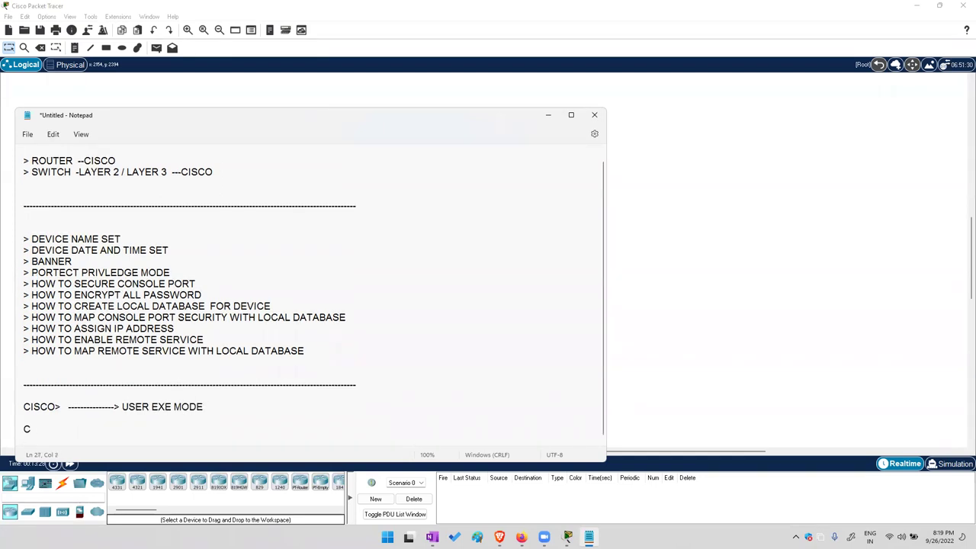
pyautogui.write(' #')
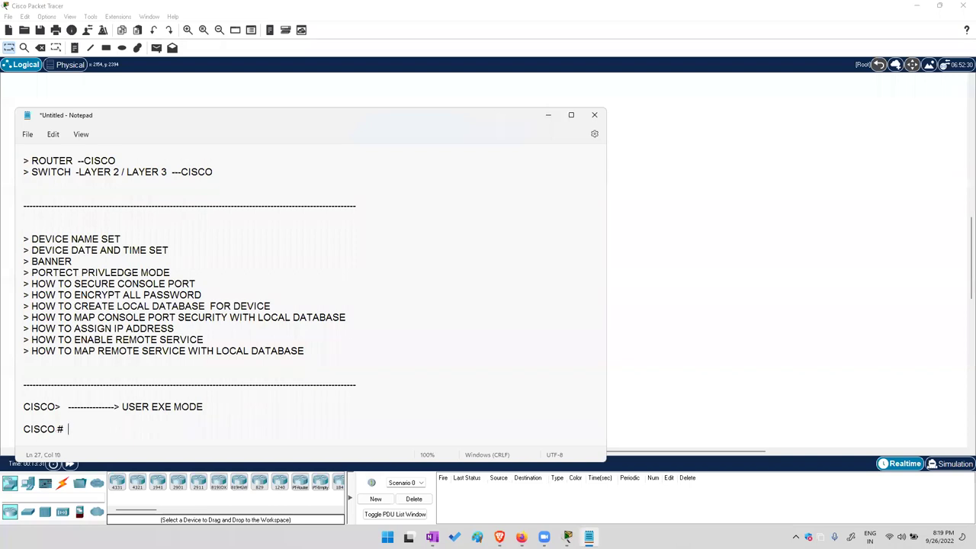
pyautogui.write('  -----------------')
pyautogui.write('-> RIV')
pyautogui.write('RIVLEDGE MODE')
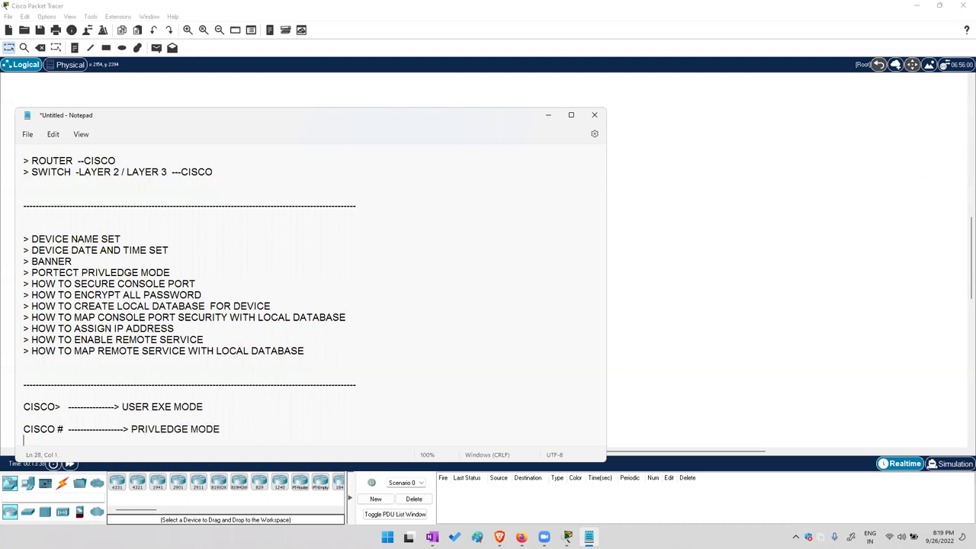
pyautogui.press('Return')
# Note CISCO (CONF)# as GLOBAL CONFIGURATION MODE, followed by a dashed separator and blank lines
pyautogui.write('CISCO')
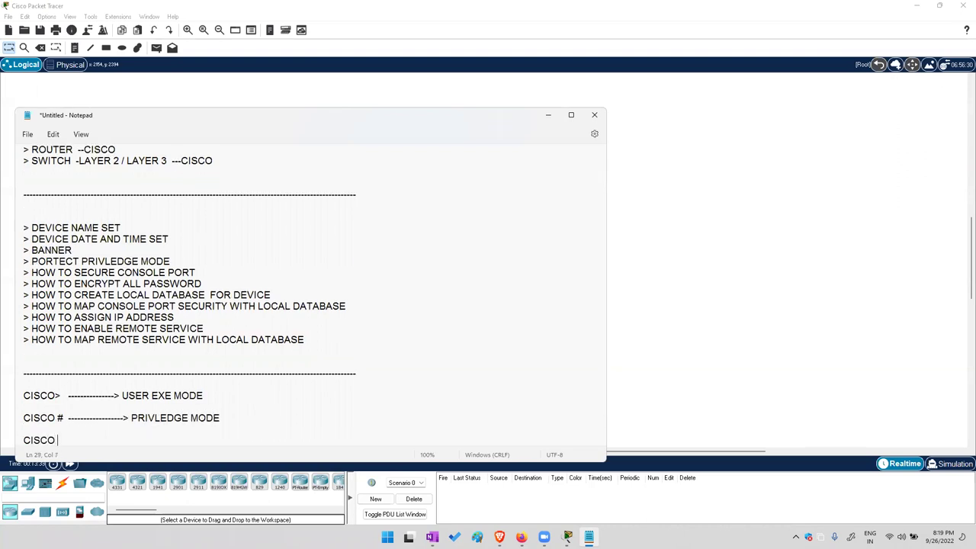
pyautogui.write(' (CONF')
pyautogui.press('BackSpace')
pyautogui.write('#  ----------------> GLOC')
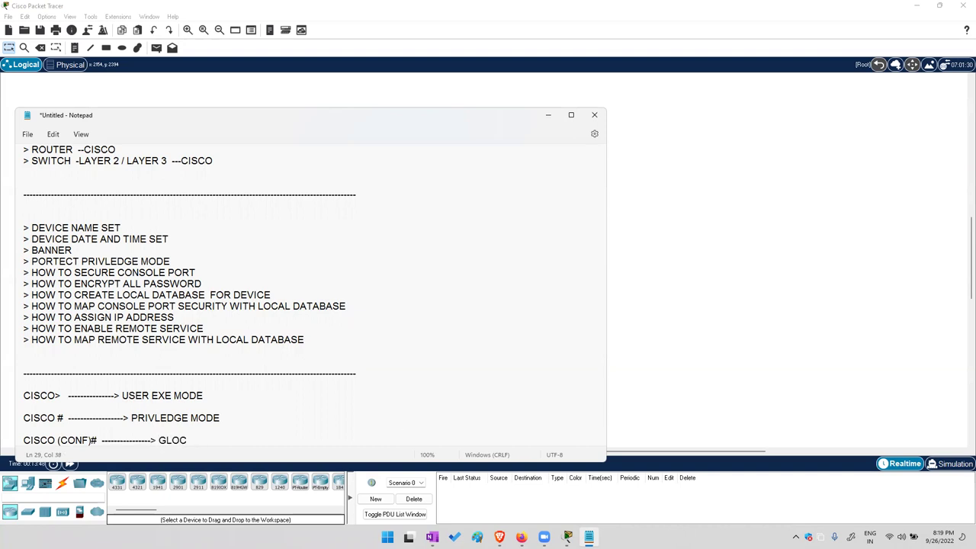
pyautogui.press('BackSpace')
pyautogui.write('BAL CONFIGURATIONM')
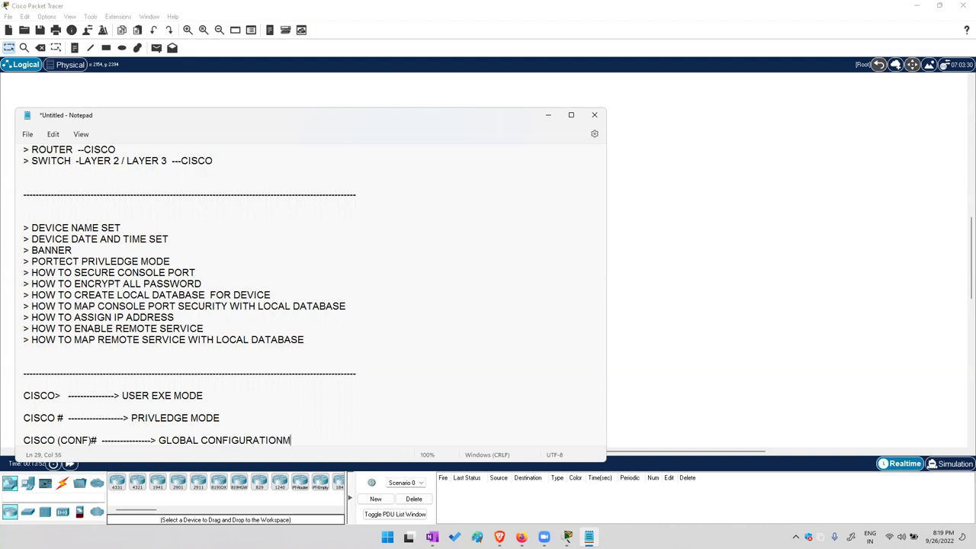
pyautogui.write('ODMOD')
pyautogui.press('BackSpace')
pyautogui.press('BackSpace')
pyautogui.write('OD')
pyautogui.press('Return')
pyautogui.press('Return')
pyautogui.write('--------------------------------------------------------')
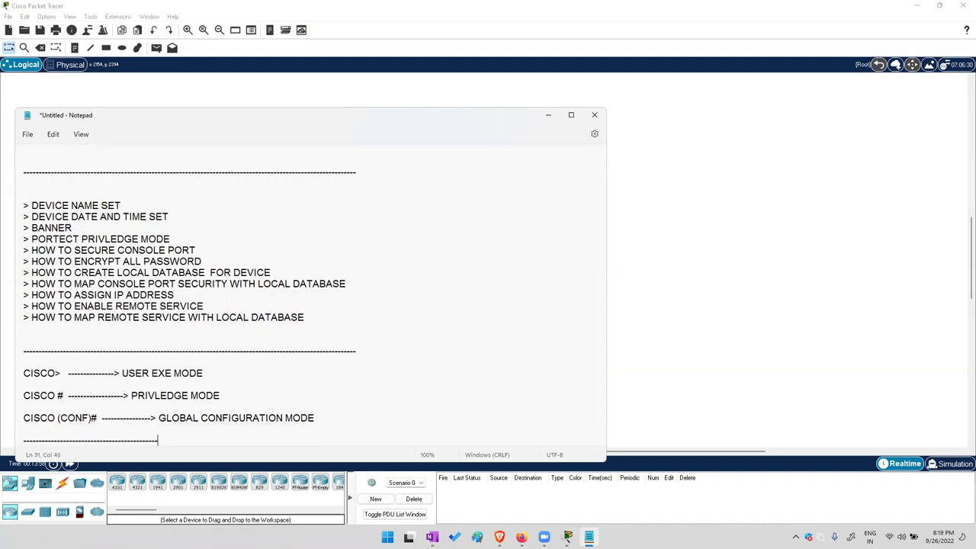
pyautogui.write('-----------')
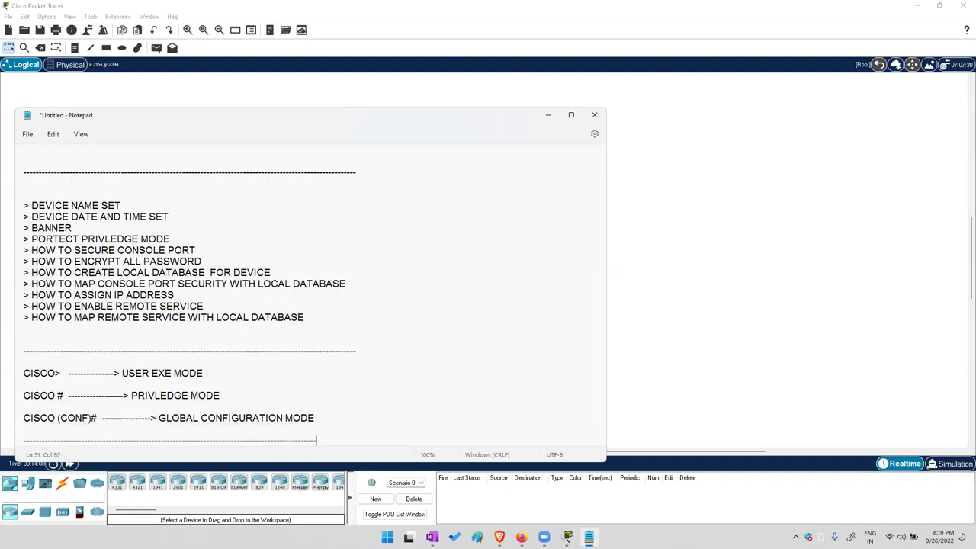
pyautogui.press('Return')
pyautogui.press('Return')
pyautogui.press('Return')
pyautogui.press('Return')
pyautogui.press('Return')
pyautogui.press('Return')
pyautogui.press('Return')
pyautogui.press('Return')
pyautogui.press('Return')
pyautogui.press('Return')
pyautogui.press('Return')
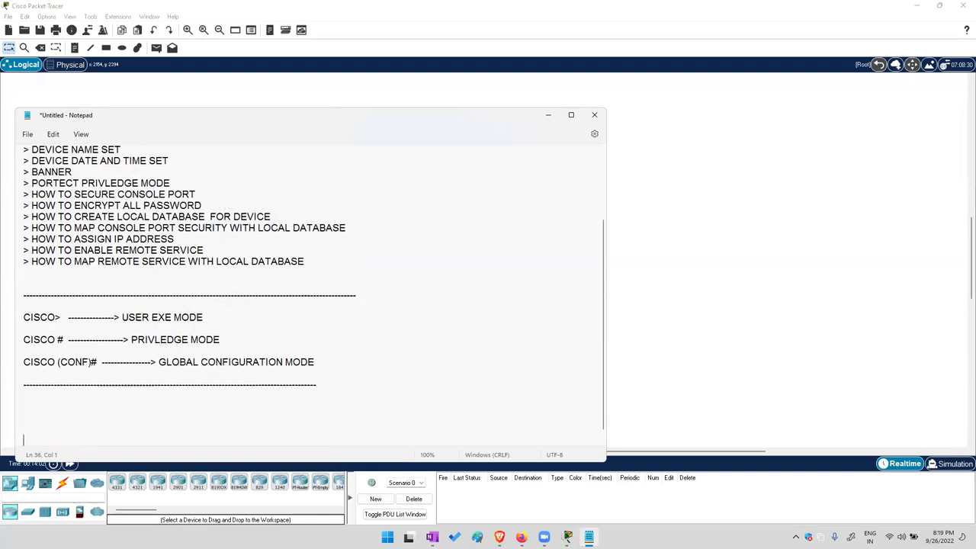
# Write 'HOW TO SET DEVICE NAME ?', 'GO TO CONFIG MODE', 'COMMAND' and 'HOSTNAME _____' lines
pyautogui.press('Return')
pyautogui.press('Return')
pyautogui.press('Return')
pyautogui.press('Return')
pyautogui.press('Return')
pyautogui.press('Return')
pyautogui.press('Return')
pyautogui.press('Return')
pyautogui.press('Return')
pyautogui.press('Return')
pyautogui.press('Return')
pyautogui.press('Return')
pyautogui.press('Return')
pyautogui.press('Return')
pyautogui.press('Return')
pyautogui.press('Return')
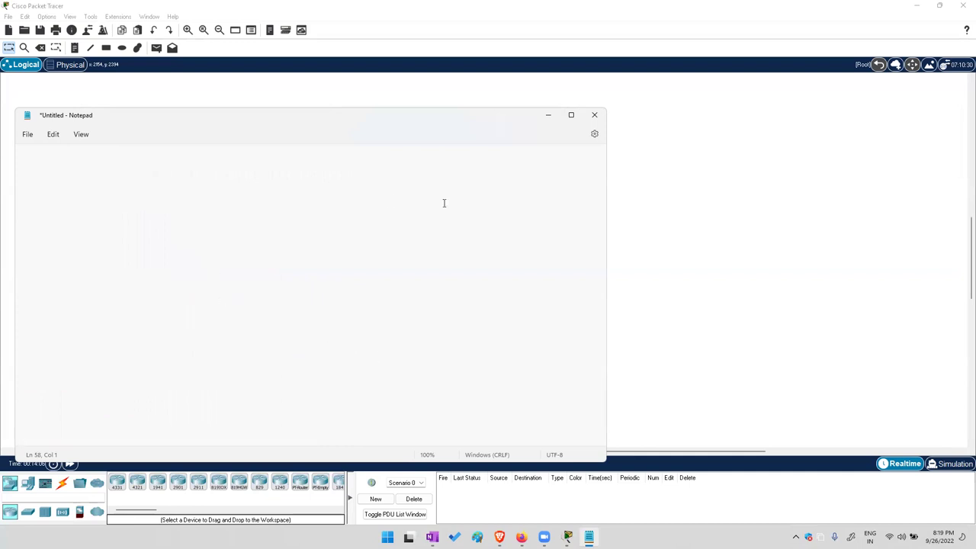
pyautogui.write('HOW TO SET DEVICE NAME ?  ')
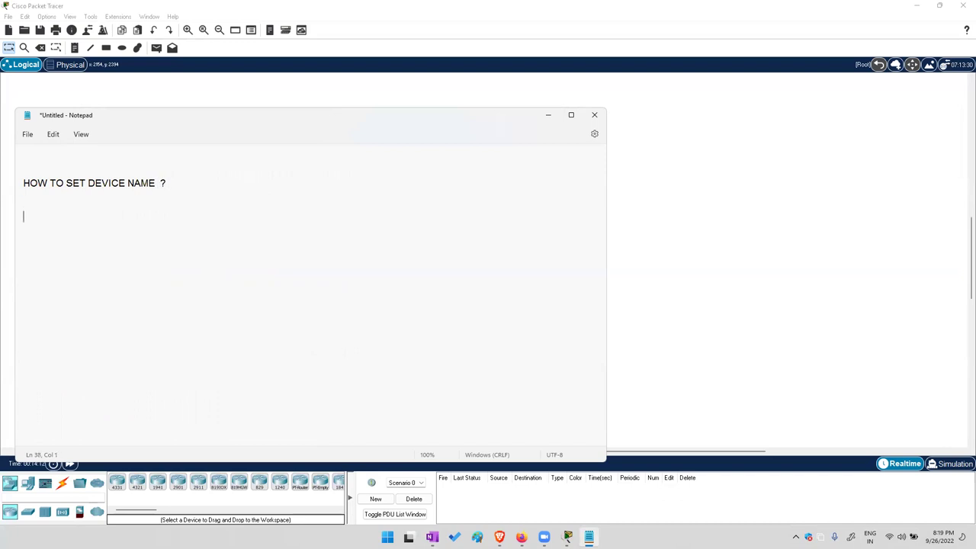
pyautogui.write('GO TO CONFIG')
pyautogui.write(' MODE ')
pyautogui.write('COMMAND  :')
pyautogui.press('Return')
pyautogui.write('HOSTNAME   _____________')
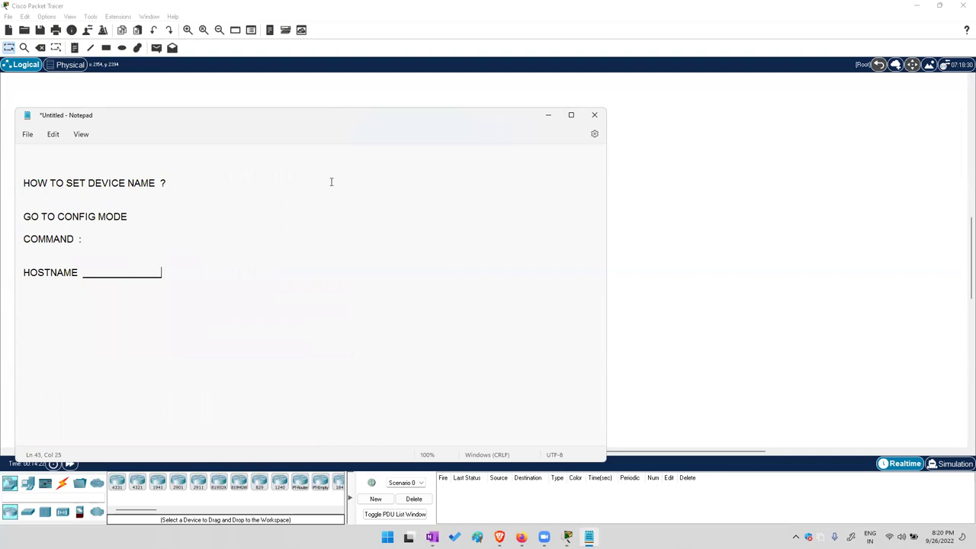
# Place a 2960 switch on the Packet Tracer workspace and move it lower
pyautogui.click(654, 209)
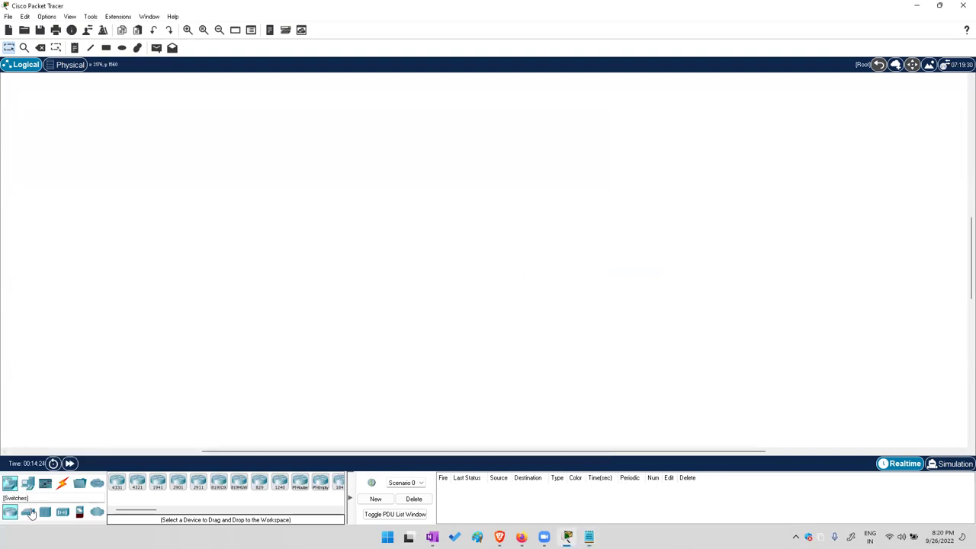
pyautogui.click(28, 512)
pyautogui.click(117, 482)
pyautogui.click(114, 115)
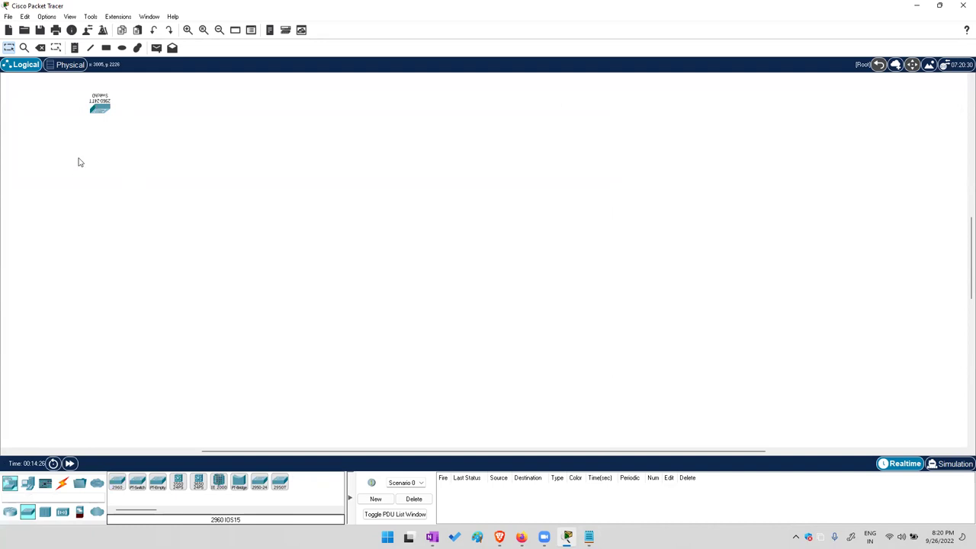
pyautogui.moveTo(102, 112); pyautogui.dragTo(110, 165)
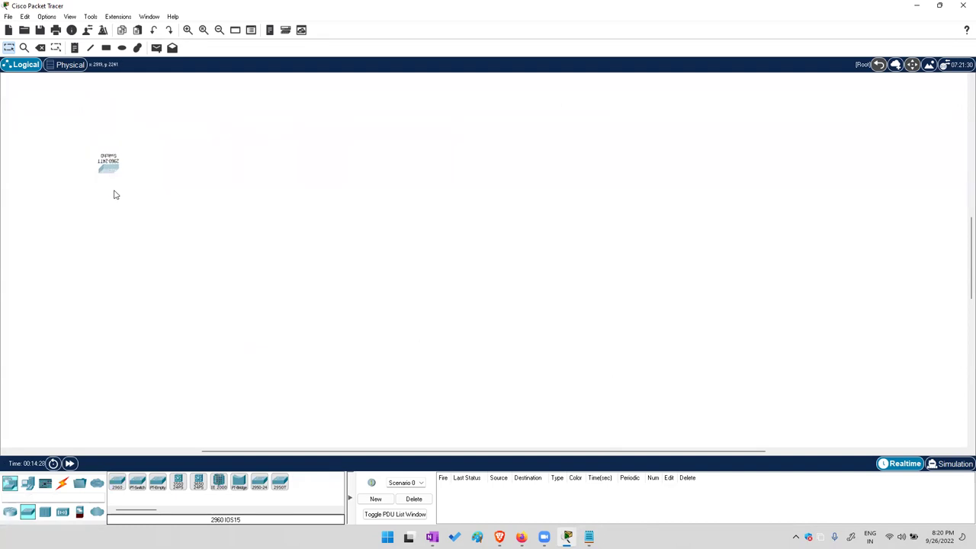
# Reposition the switch, add a second 2960-24TT switch, and exit Packet Tracer
pyautogui.click(76, 67)
pyautogui.click(28, 67)
pyautogui.moveTo(116, 178); pyautogui.dragTo(167, 211)
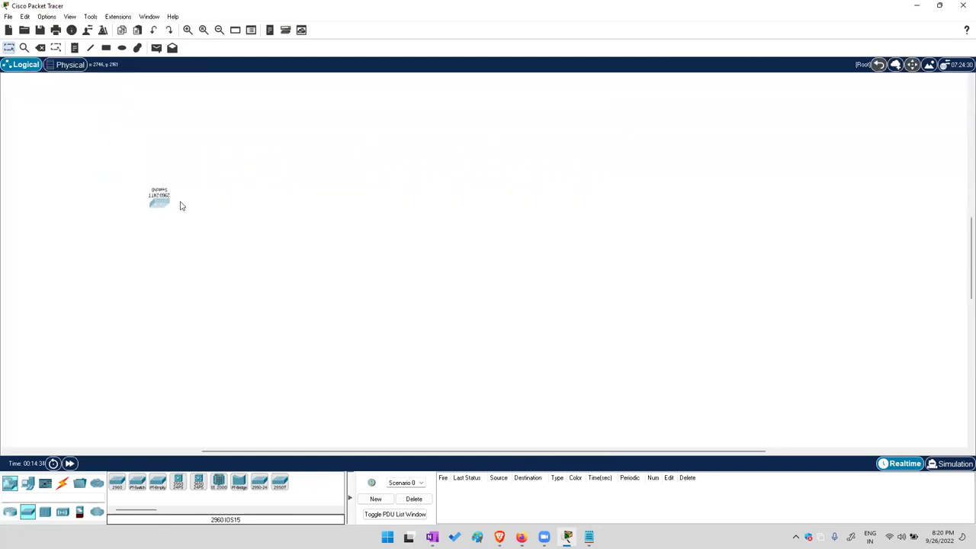
pyautogui.hotkey('ctrl', 'z')
pyautogui.hotkey('ctrl', 'z')
pyautogui.hotkey('ctrl', 'y')
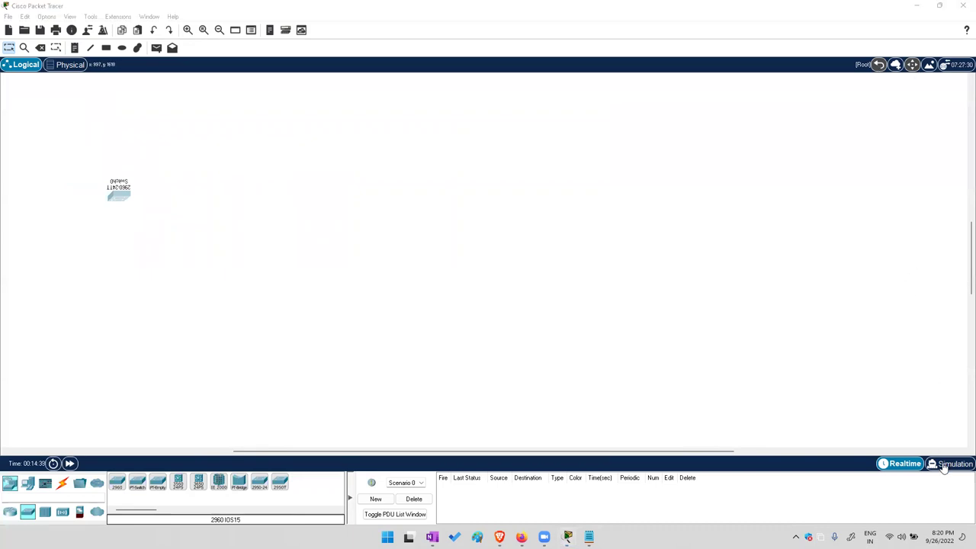
pyautogui.moveTo(117, 485); pyautogui.dragTo(272, 302)
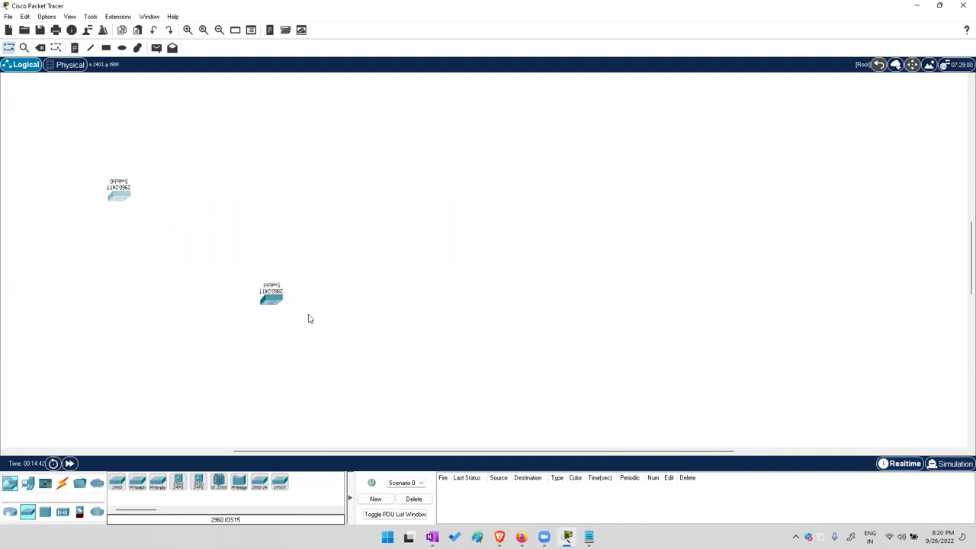
pyautogui.click(962, 5)
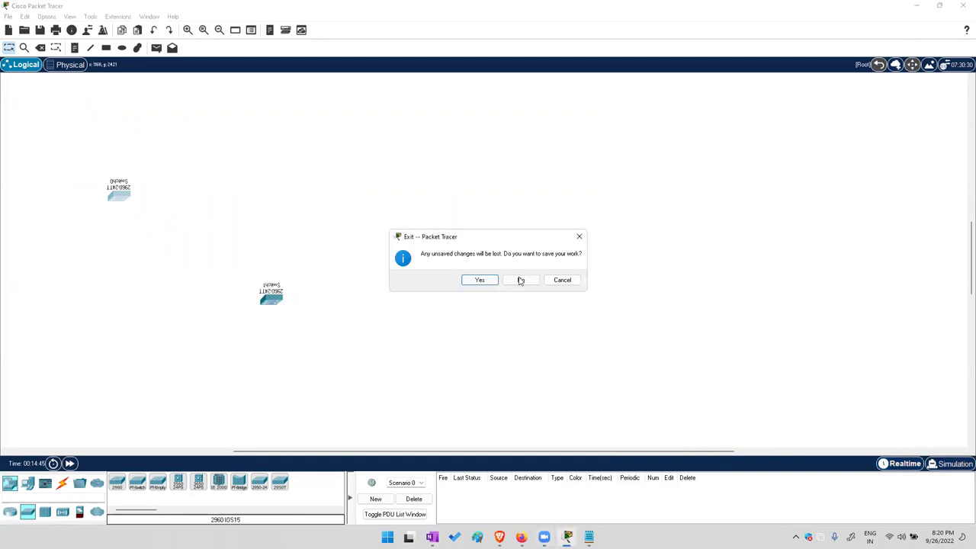
# Quit without saving, relaunch Packet Tracer, and place a 2960 switch as Switch0
pyautogui.click(521, 282)
pyautogui.doubleClick(99, 27)
pyautogui.click(547, 115)
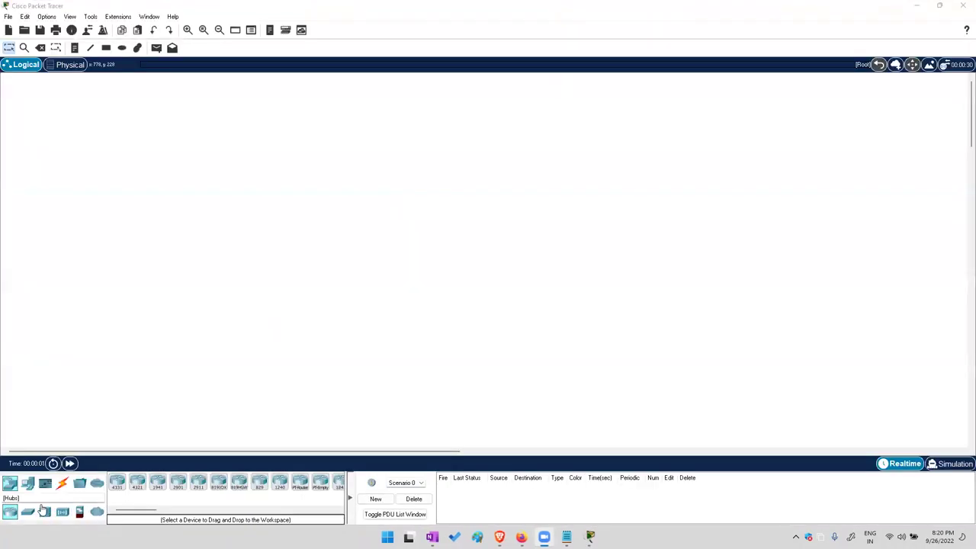
pyautogui.click(116, 482)
pyautogui.click(170, 204)
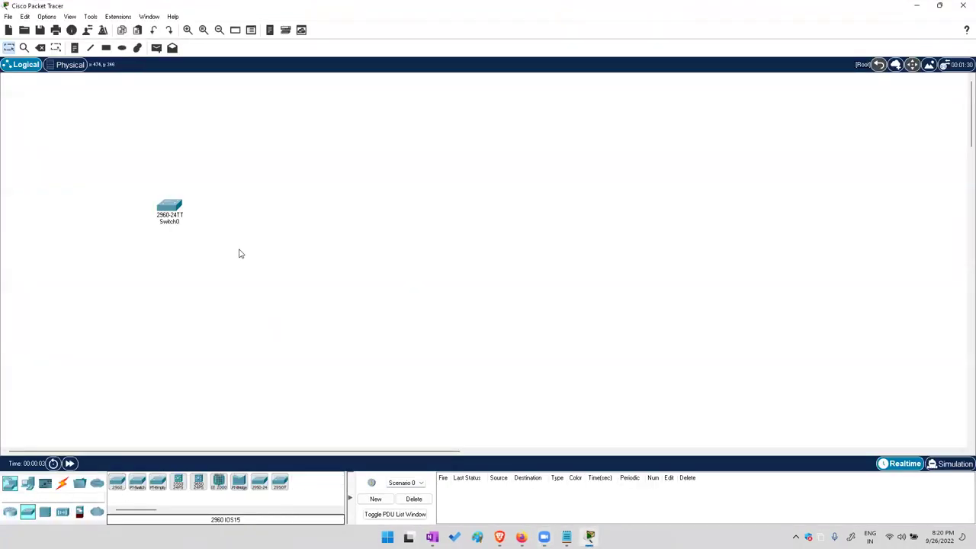
pyautogui.hscroll(3, 168, 264)
pyautogui.hscroll(-4, 211, 241)
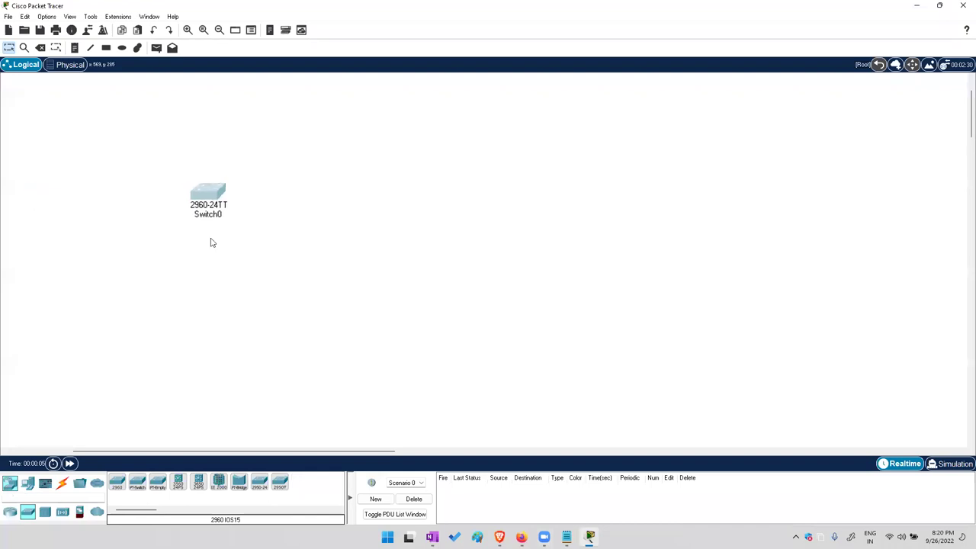
pyautogui.scroll(2, 190, 243)
# Add a Laptop-PT, Laptop0, to the right of the switch
pyautogui.click(45, 484)
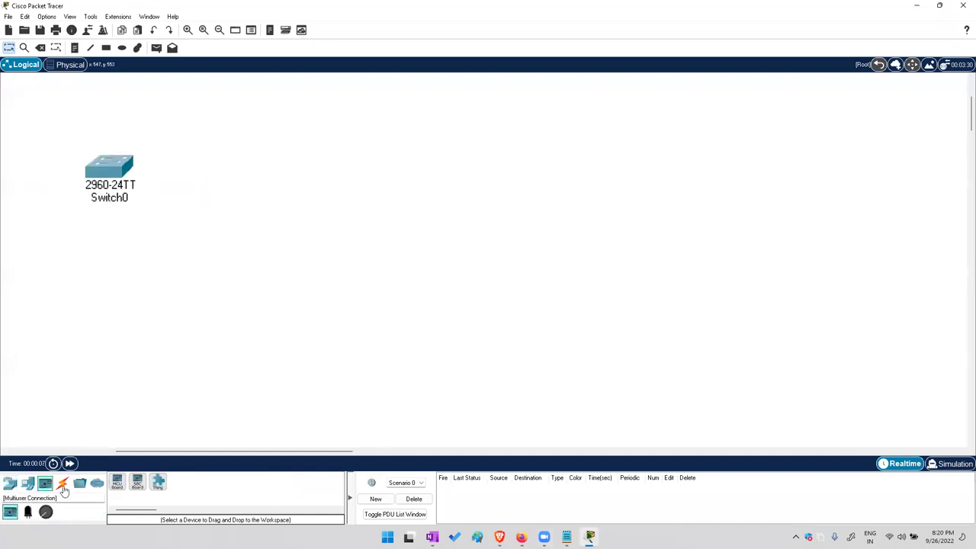
pyautogui.click(30, 484)
pyautogui.click(137, 482)
pyautogui.click(282, 153)
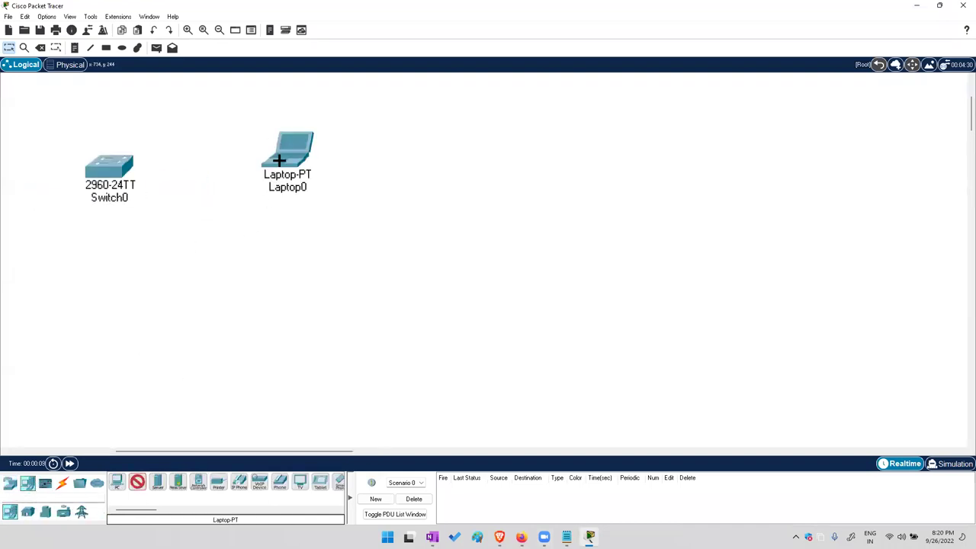
pyautogui.moveTo(289, 156); pyautogui.dragTo(369, 172)
# Connect Laptop0's RS 232 port to Switch0's Console port with a console cable, then move Laptop0 below
pyautogui.click(66, 490)
pyautogui.click(137, 482)
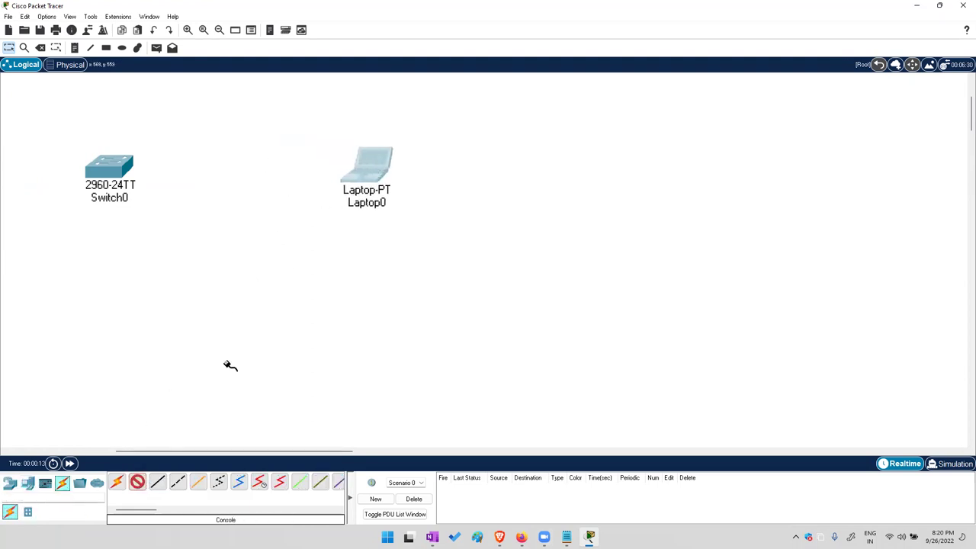
pyautogui.click(382, 178)
pyautogui.click(400, 179)
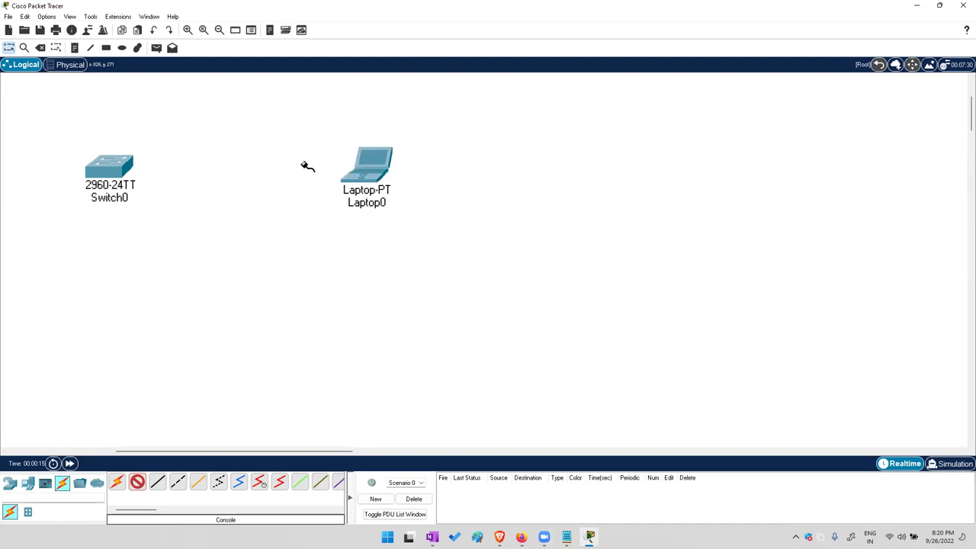
pyautogui.click(140, 180)
pyautogui.click(140, 179)
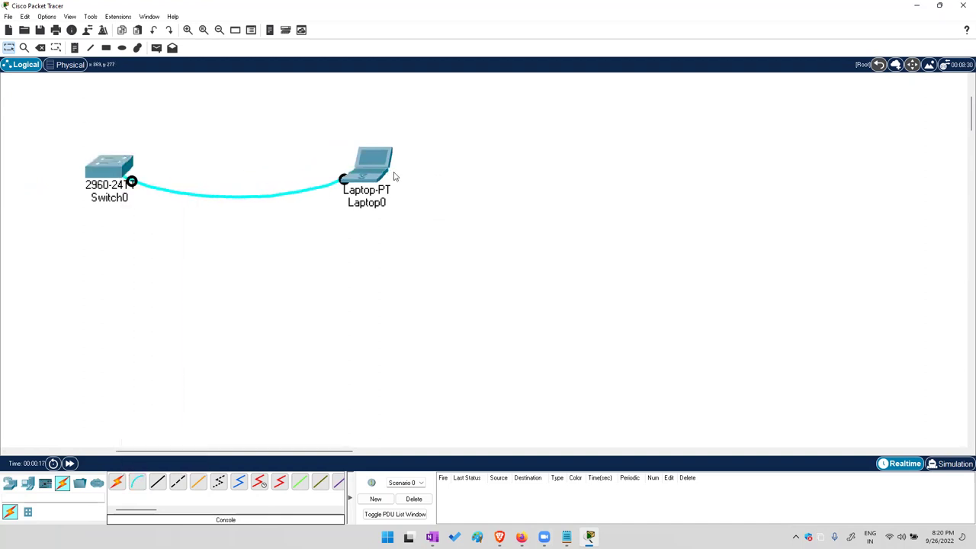
pyautogui.moveTo(385, 172); pyautogui.dragTo(94, 328)
# Open Laptop0's Desktop Terminal with default settings, widen the window, and reach the Switch> prompt
pyautogui.click(120, 312)
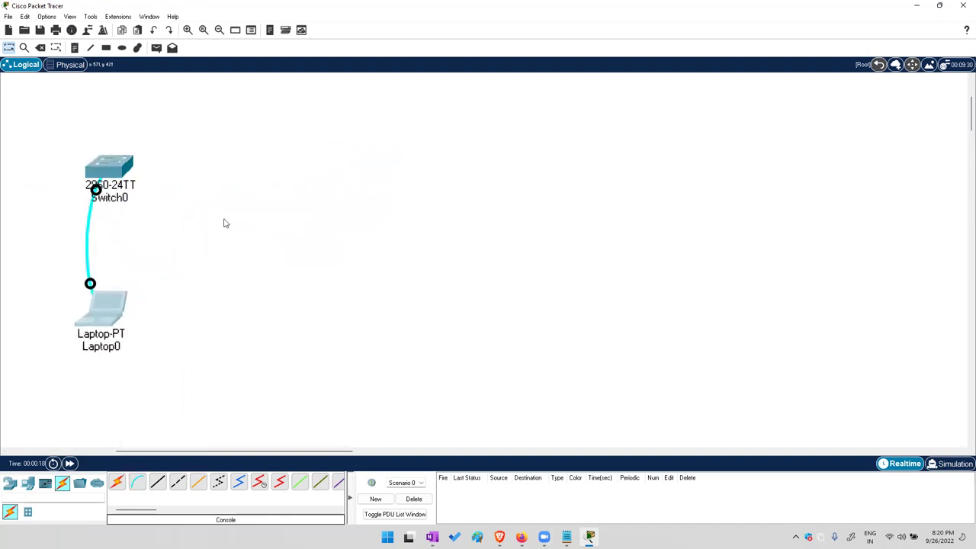
pyautogui.click(392, 108)
pyautogui.click(485, 151)
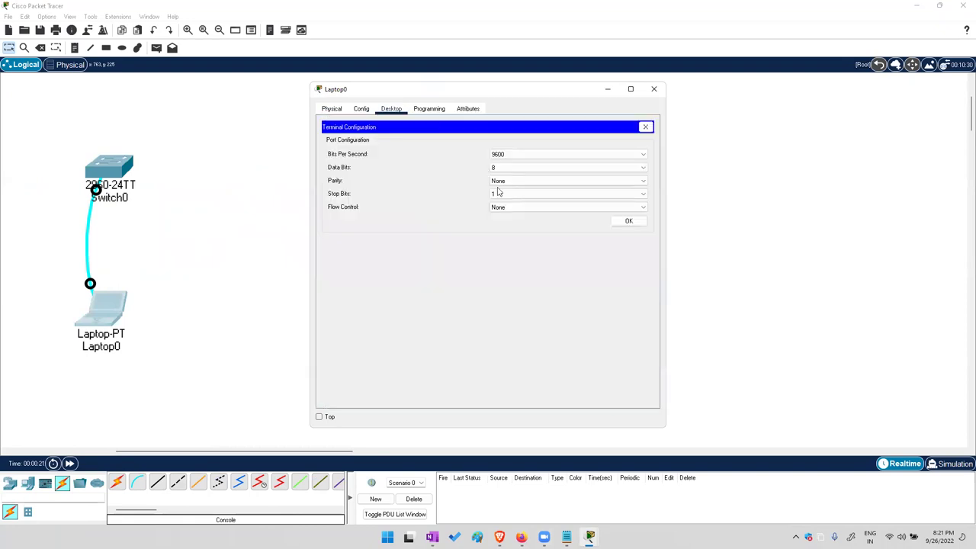
pyautogui.click(627, 220)
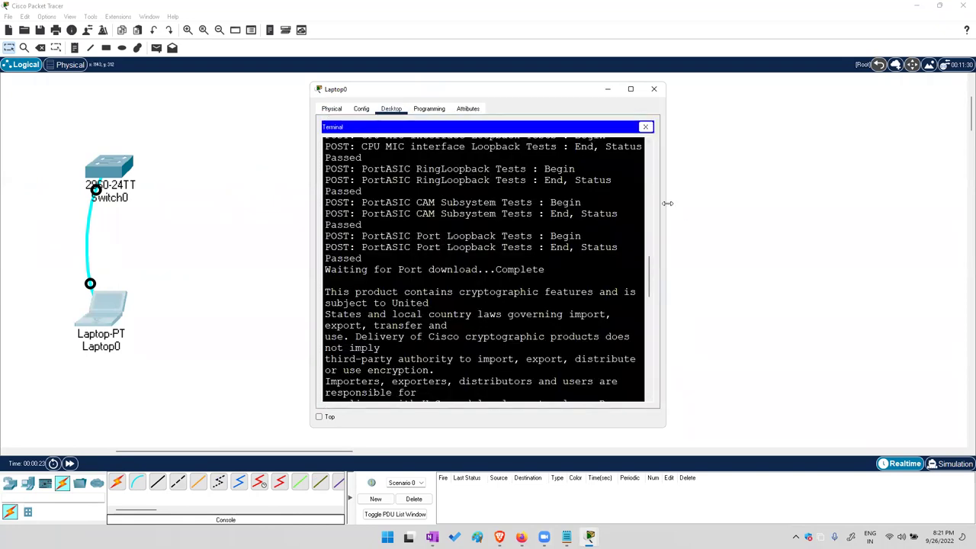
pyautogui.moveTo(667, 203); pyautogui.dragTo(966, 190)
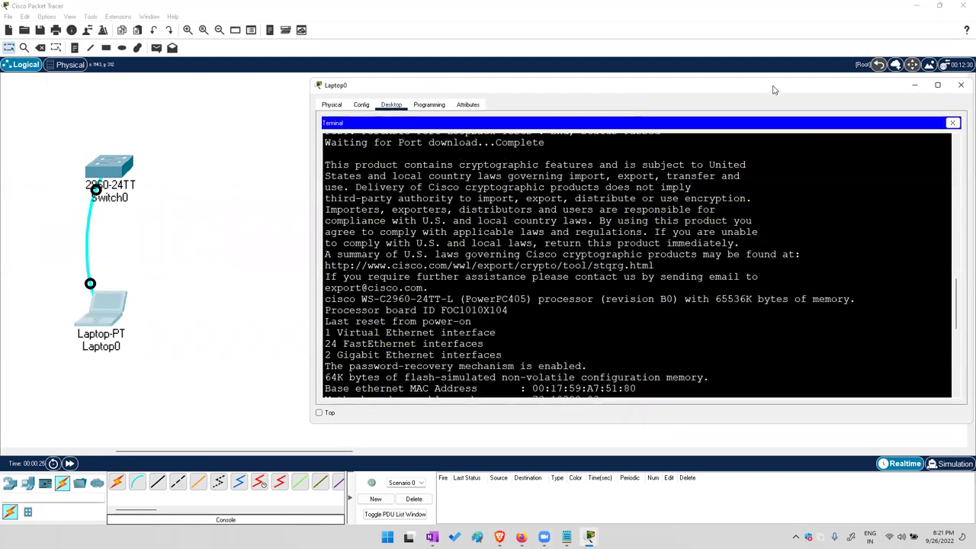
pyautogui.moveTo(741, 90); pyautogui.dragTo(741, 45)
pyautogui.press('Return')
pyautogui.press('Return')
pyautogui.press('Return')
pyautogui.press('Return')
pyautogui.press('Return')
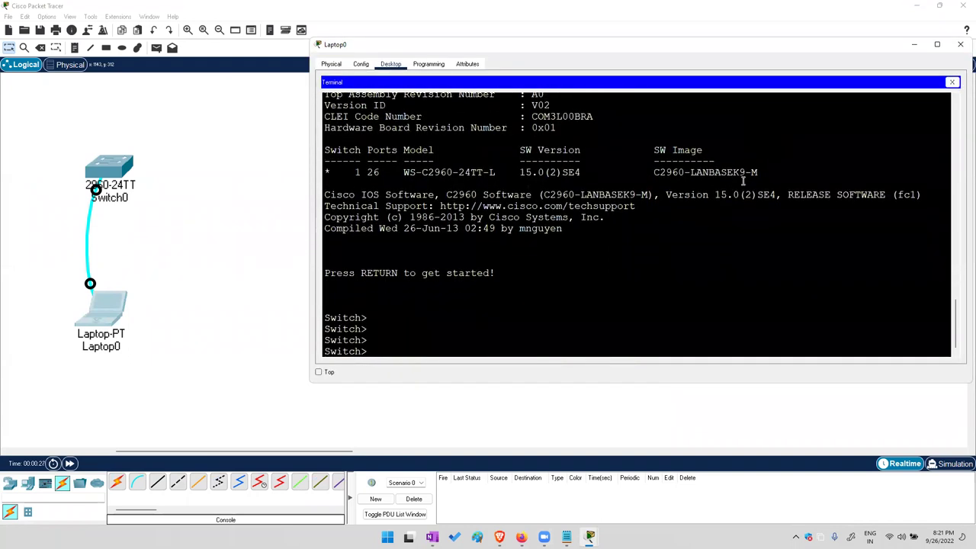
# Bring up the Windows on-screen keyboard
pyautogui.press('super+r')
pyautogui.press('Escape')
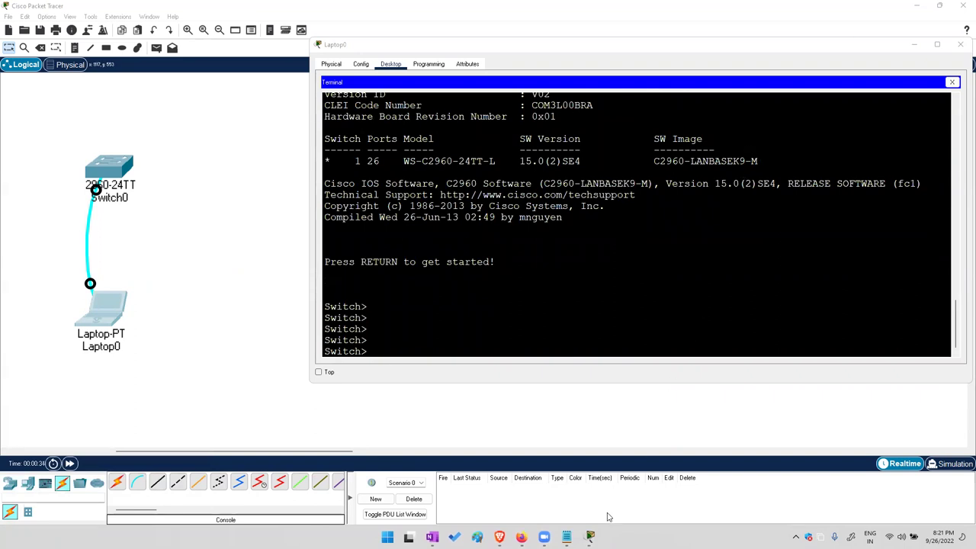
pyautogui.press('ctrl+super+o')
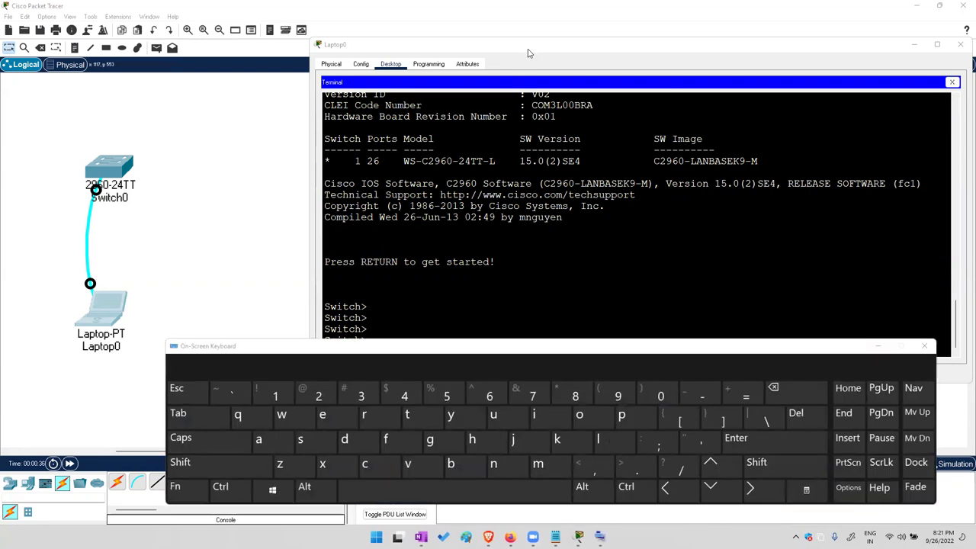
# Resize the laptop window and enter privileged mode with 'en' using the on-screen keyboard
pyautogui.moveTo(528, 51); pyautogui.dragTo(274, 1)
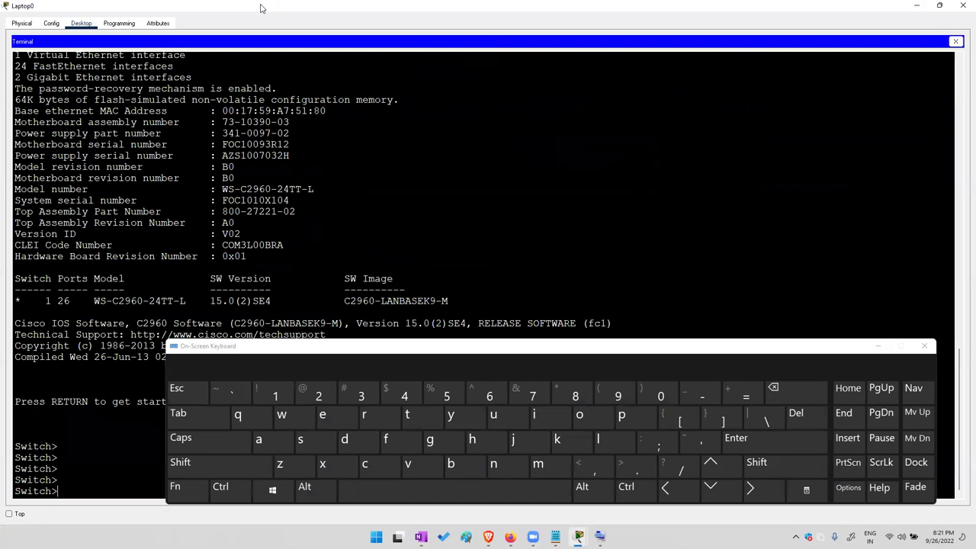
pyautogui.doubleClick(260, 8)
pyautogui.click(736, 438)
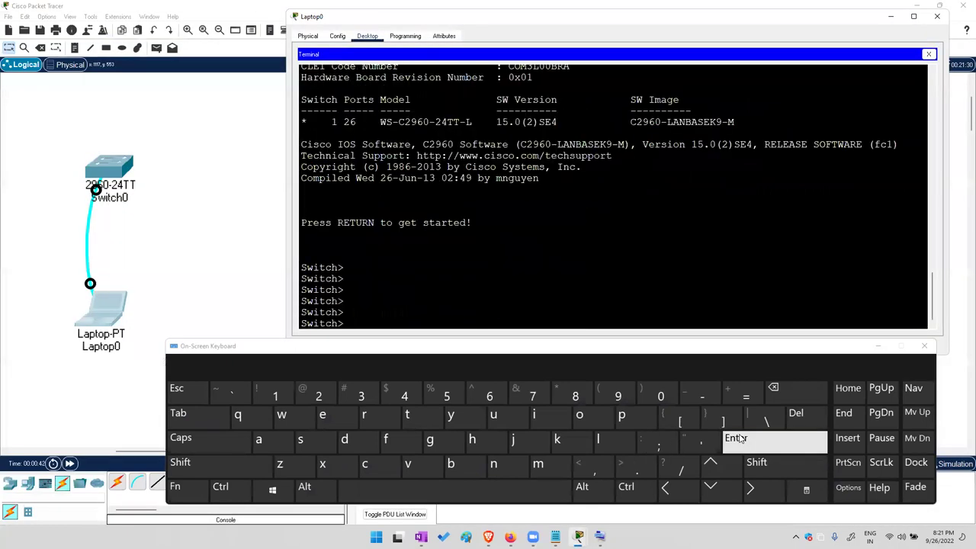
pyautogui.click(737, 438)
pyautogui.click(736, 439)
pyautogui.click(736, 438)
pyautogui.moveTo(370, 322); pyautogui.dragTo(318, 323)
pyautogui.moveTo(337, 221); pyautogui.dragTo(295, 222)
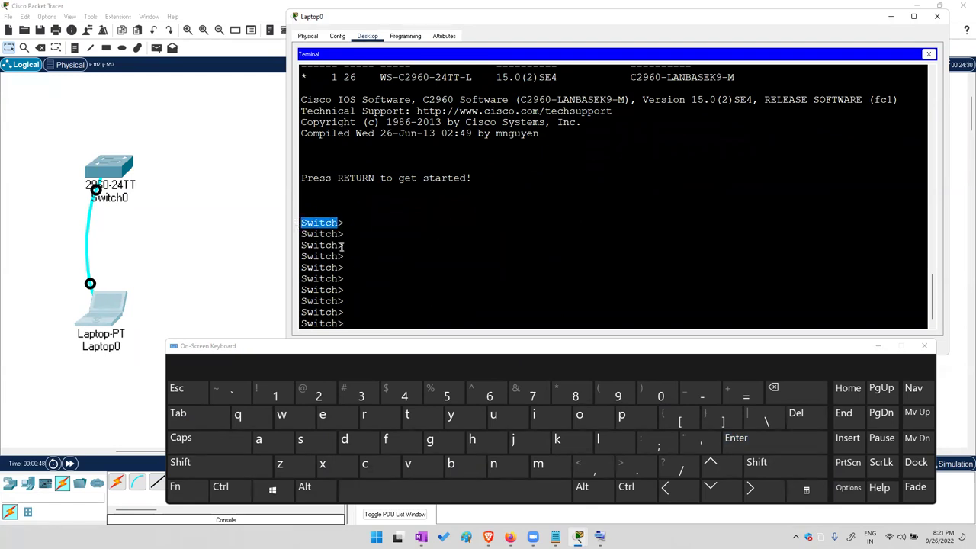
pyautogui.click(323, 414)
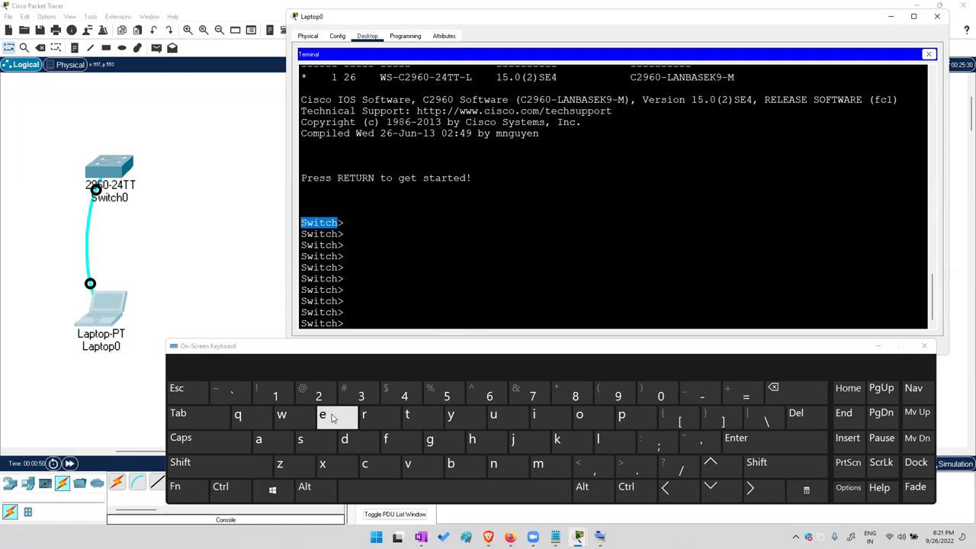
pyautogui.click(494, 463)
pyautogui.click(755, 446)
pyautogui.click(754, 446)
pyautogui.click(755, 446)
pyautogui.click(754, 446)
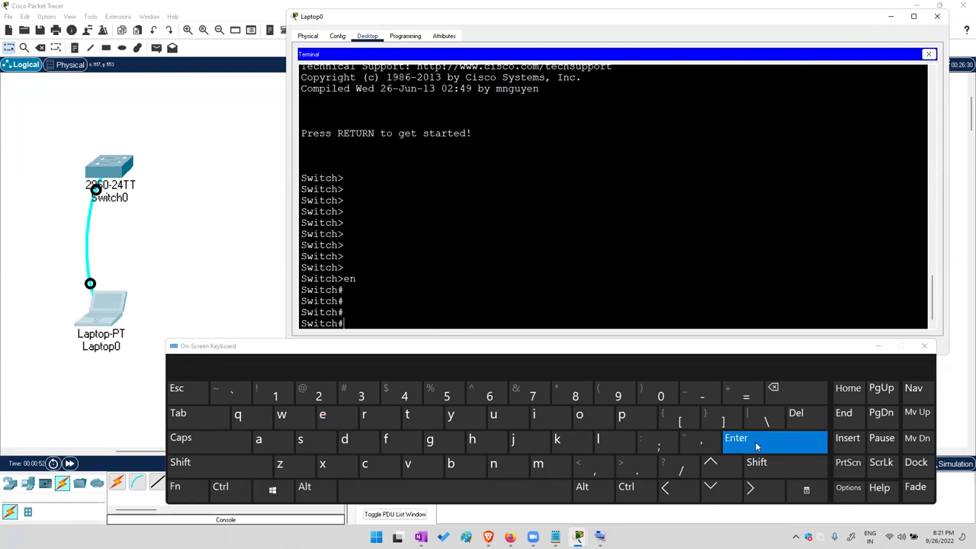
pyautogui.click(754, 446)
# Enter global configuration mode with 'conf t'
pyautogui.click(365, 463)
pyautogui.click(579, 414)
pyautogui.click(493, 463)
pyautogui.click(386, 439)
pyautogui.click(411, 492)
pyautogui.click(407, 414)
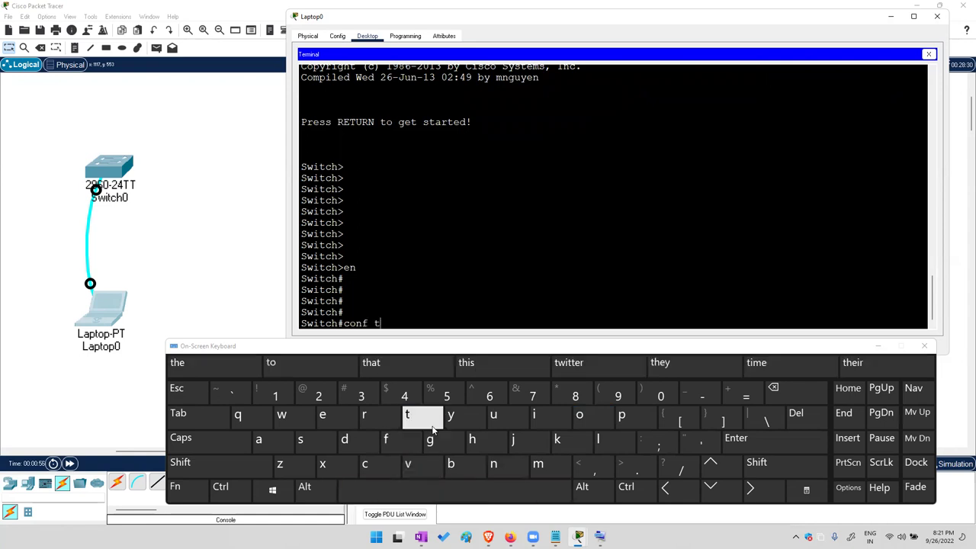
pyautogui.click(739, 446)
pyautogui.click(740, 446)
pyautogui.click(740, 446)
# List config commands with '?', page through the full list, and highlight the hostname entry
pyautogui.click(756, 462)
pyautogui.click(678, 465)
pyautogui.moveTo(558, 112); pyautogui.dragTo(369, 279)
pyautogui.click(365, 492)
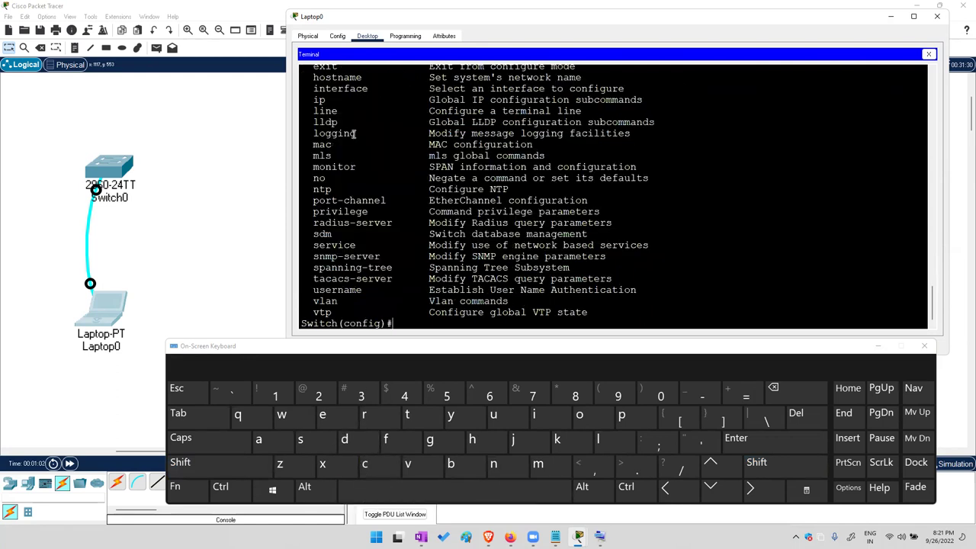
pyautogui.scroll(2, 352, 134)
pyautogui.moveTo(319, 135); pyautogui.dragTo(579, 135)
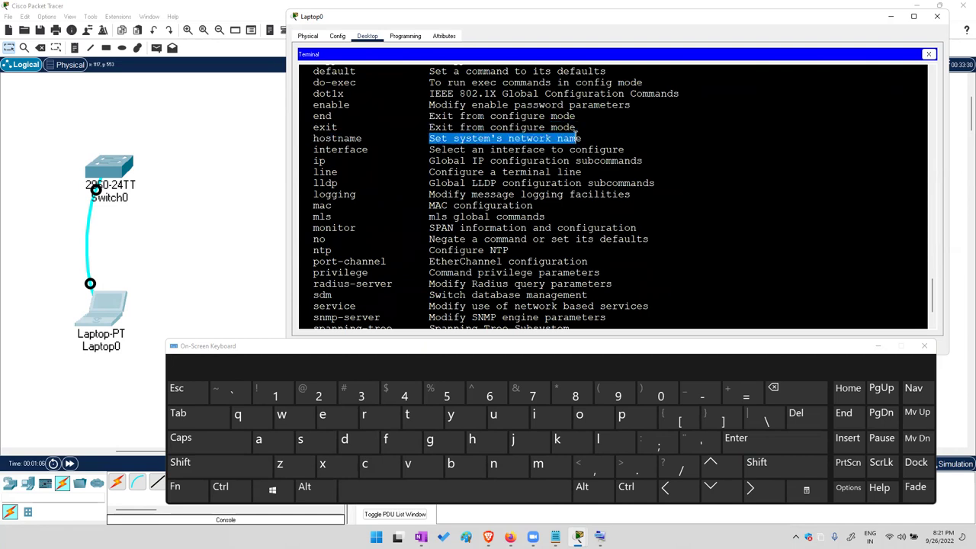
pyautogui.click(440, 235)
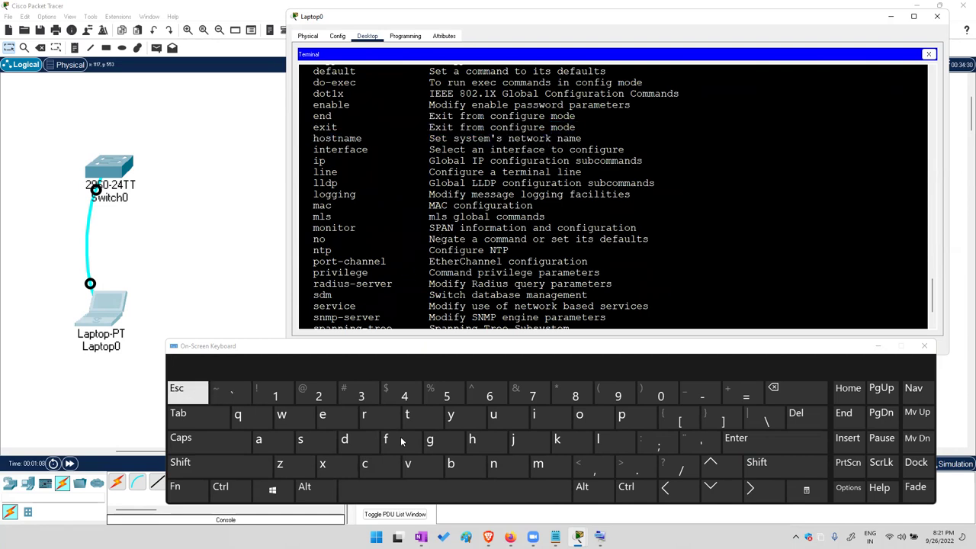
# Rename the switch to LAYER2-SW with the hostname command
pyautogui.click(774, 440)
pyautogui.click(773, 440)
pyautogui.click(774, 440)
pyautogui.click(774, 440)
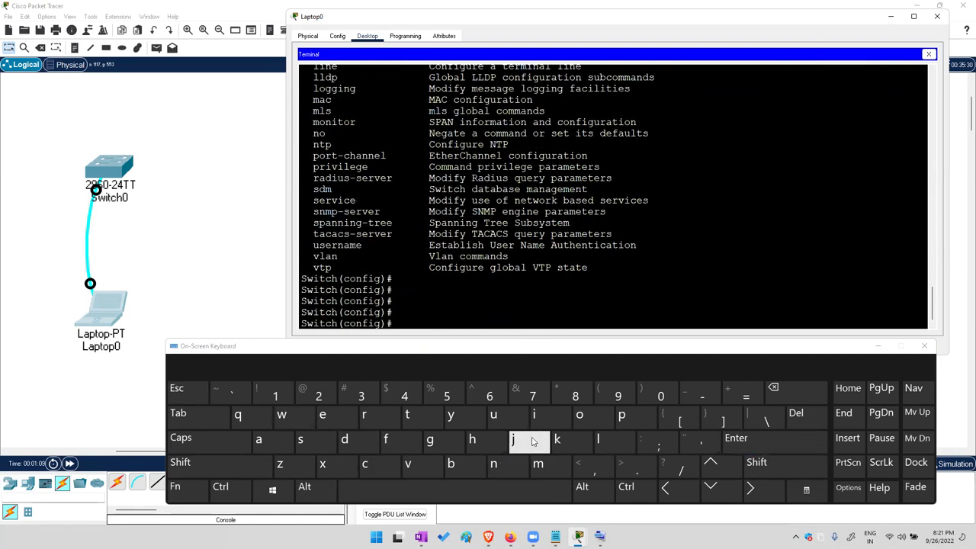
pyautogui.click(472, 439)
pyautogui.click(580, 415)
pyautogui.click(300, 440)
pyautogui.click(407, 415)
pyautogui.click(210, 418)
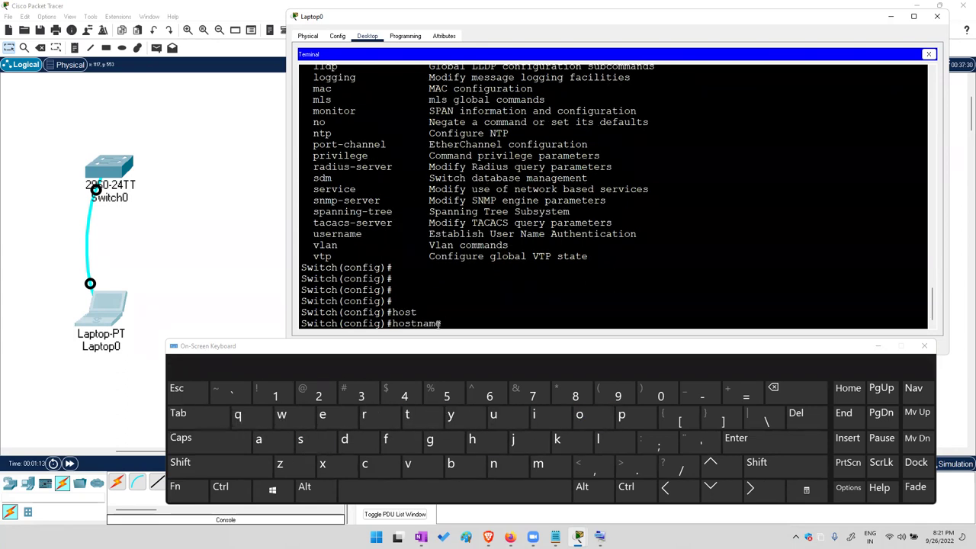
pyautogui.press('capslock')
pyautogui.write('LAYER2-SW')
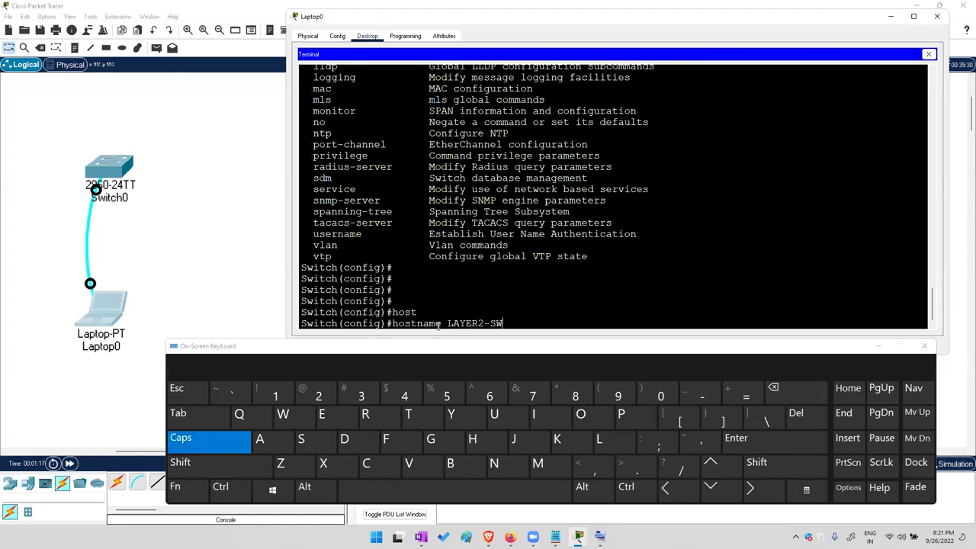
pyautogui.click(743, 438)
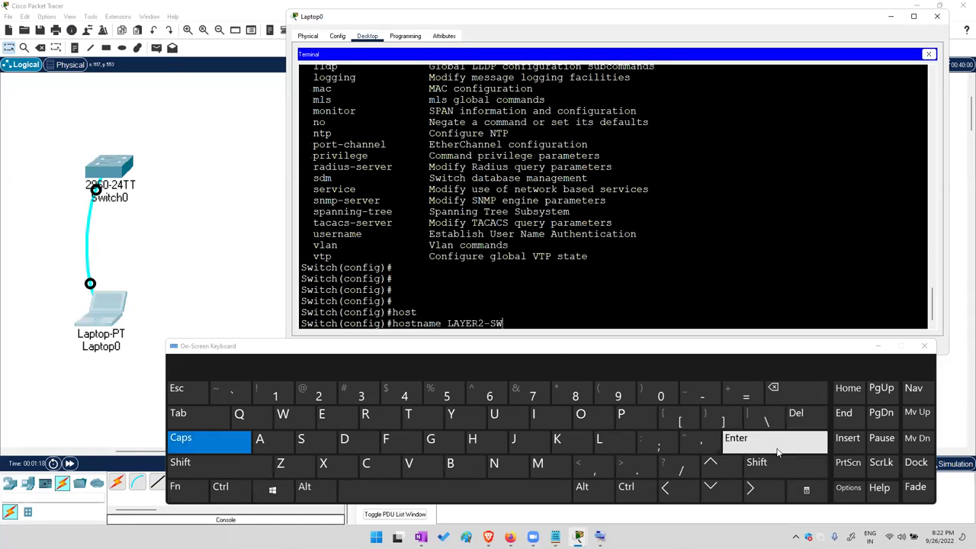
# Turn Caps Lock off and highlight the new LAYER2-SW(config)# prompt
pyautogui.click(191, 441)
pyautogui.click(738, 438)
pyautogui.click(738, 438)
pyautogui.click(738, 439)
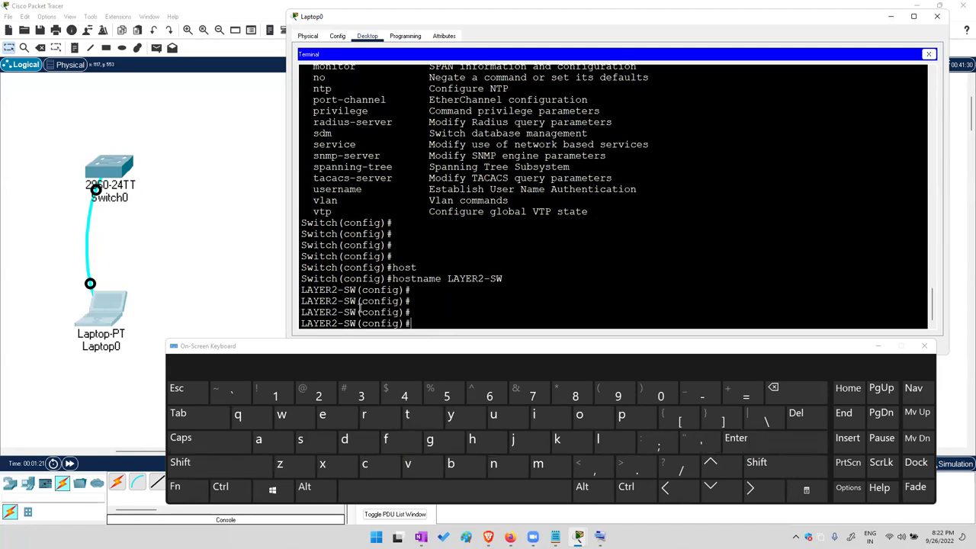
pyautogui.moveTo(299, 280); pyautogui.dragTo(353, 291)
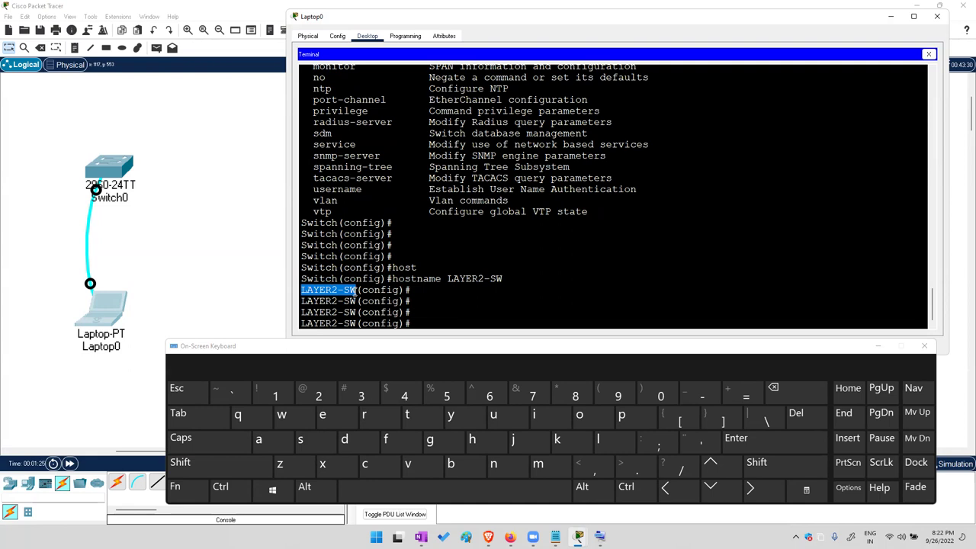
pyautogui.click(506, 277)
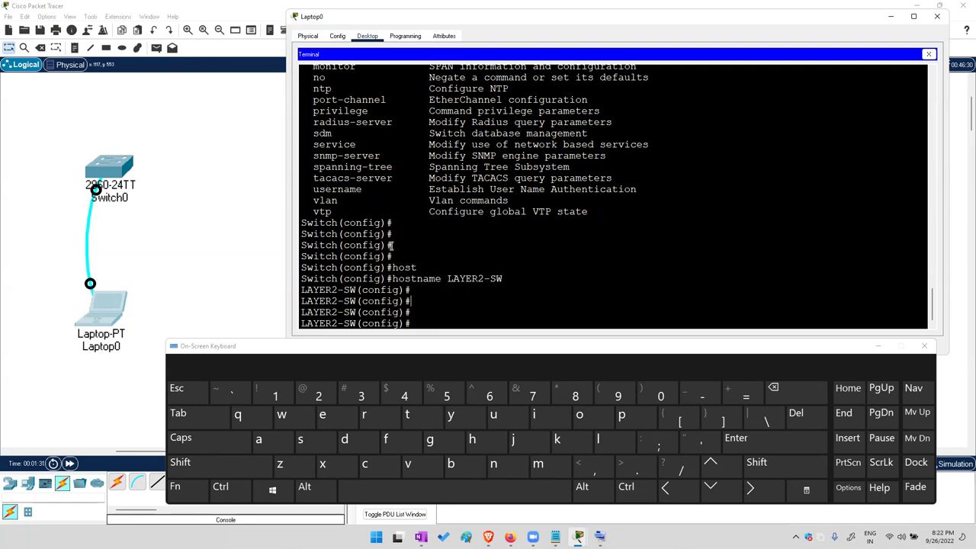
# Highlight the no command and its description in the help list
pyautogui.scroll(2, 390, 242)
pyautogui.doubleClick(318, 140)
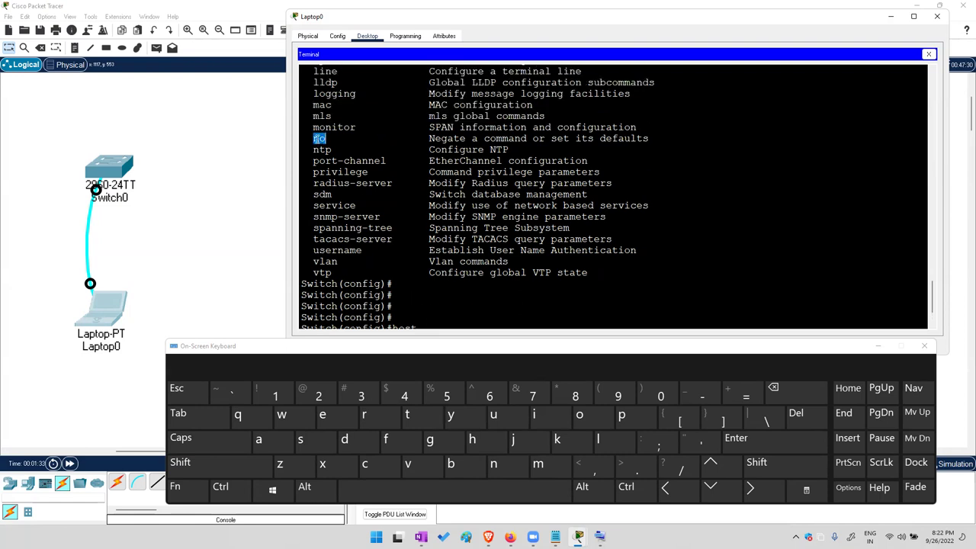
pyautogui.moveTo(423, 138); pyautogui.dragTo(644, 140)
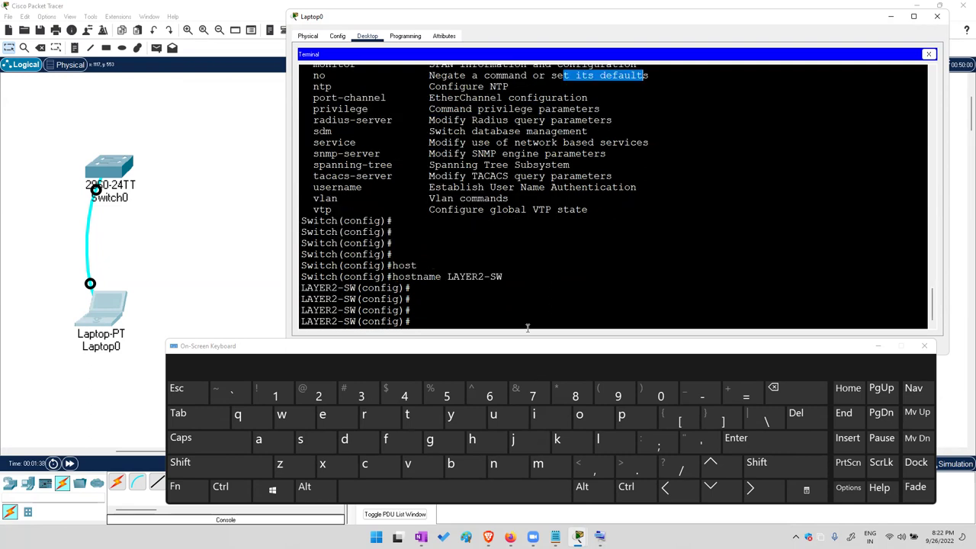
# Run no hostname to restore the default Switch name
pyautogui.click(493, 464)
pyautogui.click(579, 414)
pyautogui.click(473, 435)
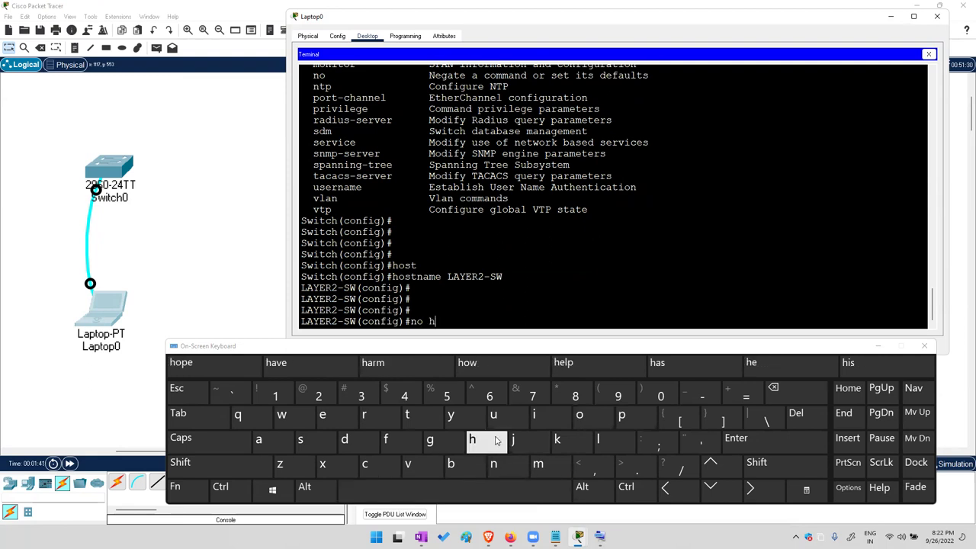
pyautogui.click(579, 414)
pyautogui.click(344, 438)
pyautogui.click(773, 389)
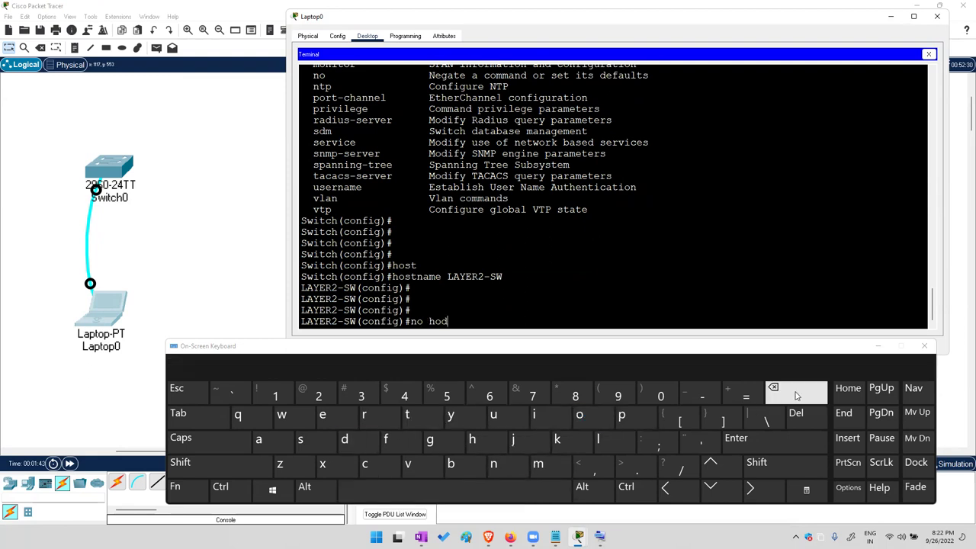
pyautogui.click(301, 439)
pyautogui.click(219, 418)
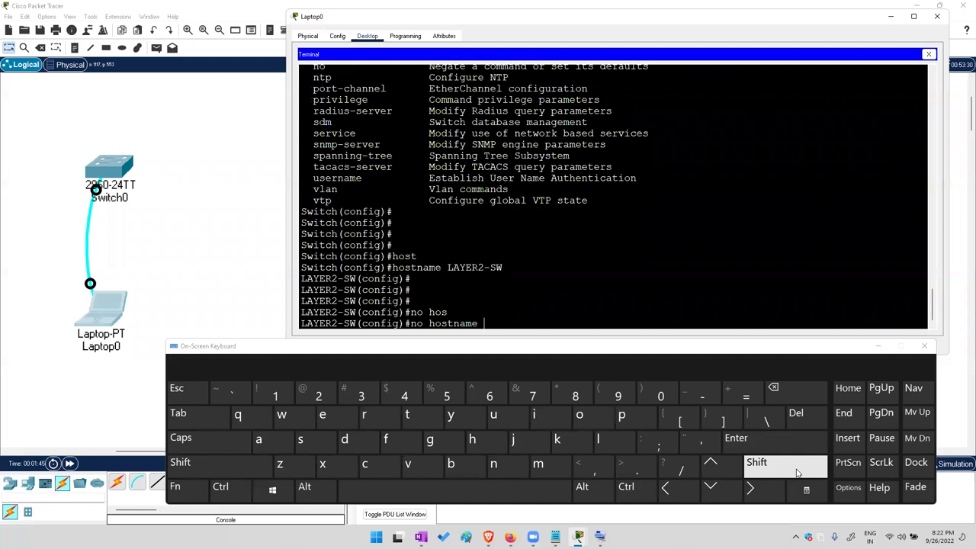
pyautogui.click(790, 447)
pyautogui.moveTo(342, 323); pyautogui.dragTo(314, 323)
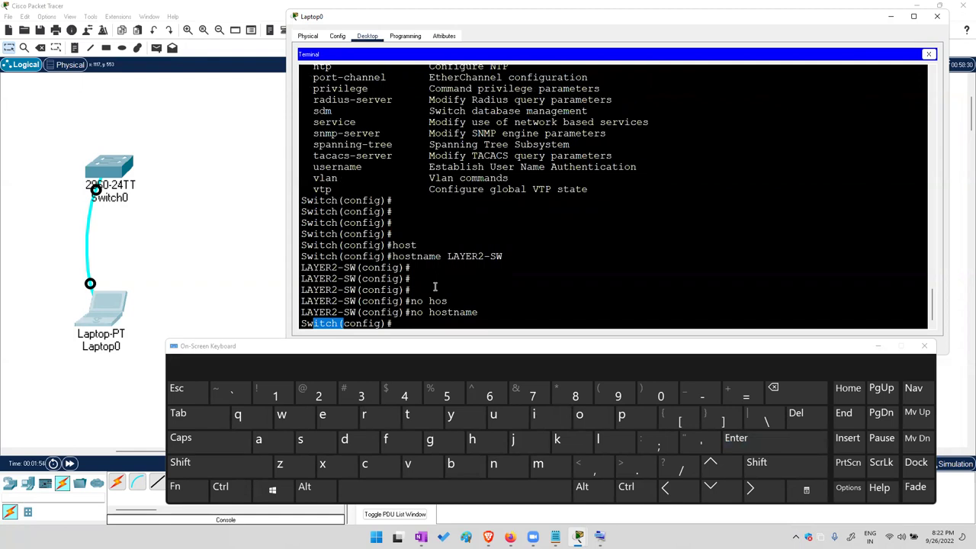
pyautogui.press('Return')
pyautogui.press('Return')
pyautogui.press('Return')
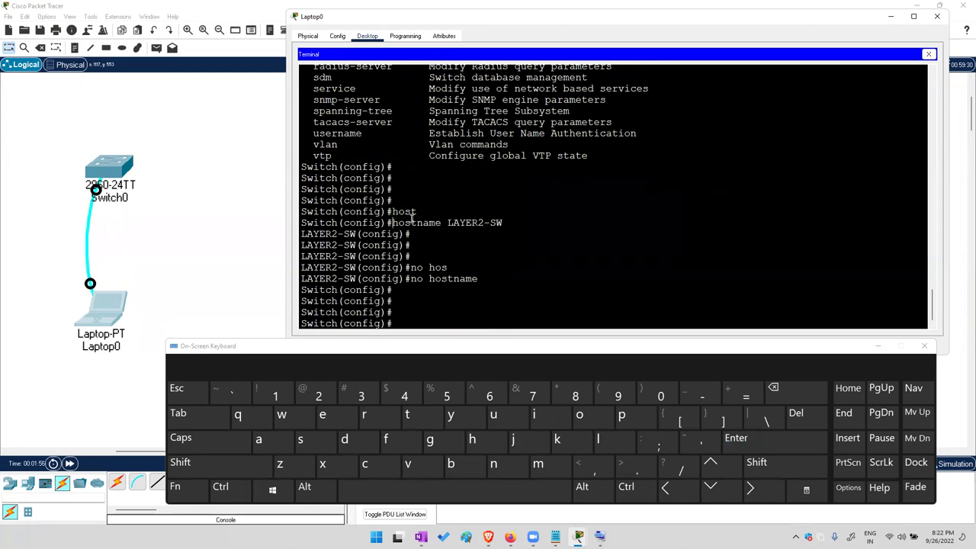
# Highlight the earlier hostname and no hostname commands, glancing at the Notepad notes
pyautogui.doubleClick(413, 222)
pyautogui.moveTo(405, 279); pyautogui.dragTo(475, 279)
pyautogui.click(555, 536)
pyautogui.click(644, 277)
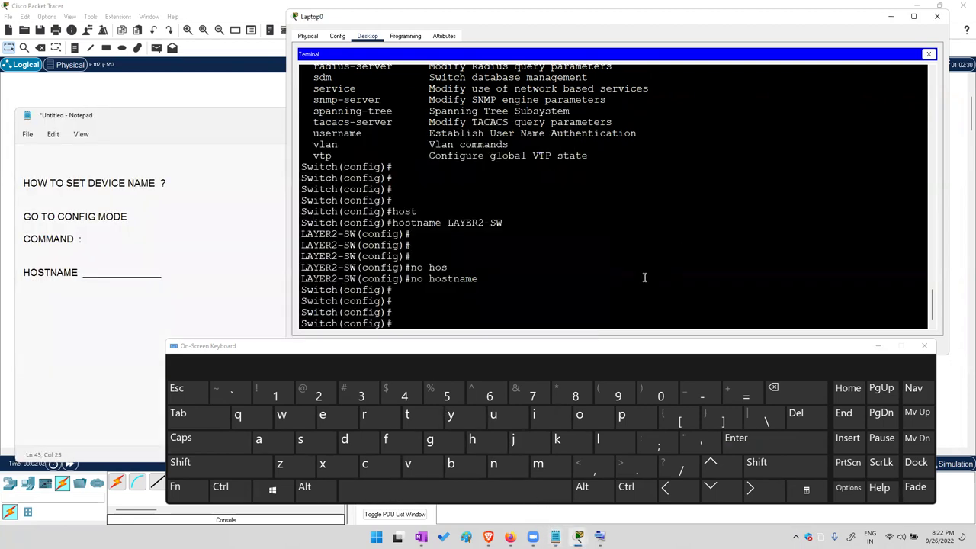
# Recall hostname LAYER2-SW from history and reapply it, then return to Notepad
pyautogui.click(740, 438)
pyautogui.click(740, 438)
pyautogui.click(739, 438)
pyautogui.click(739, 438)
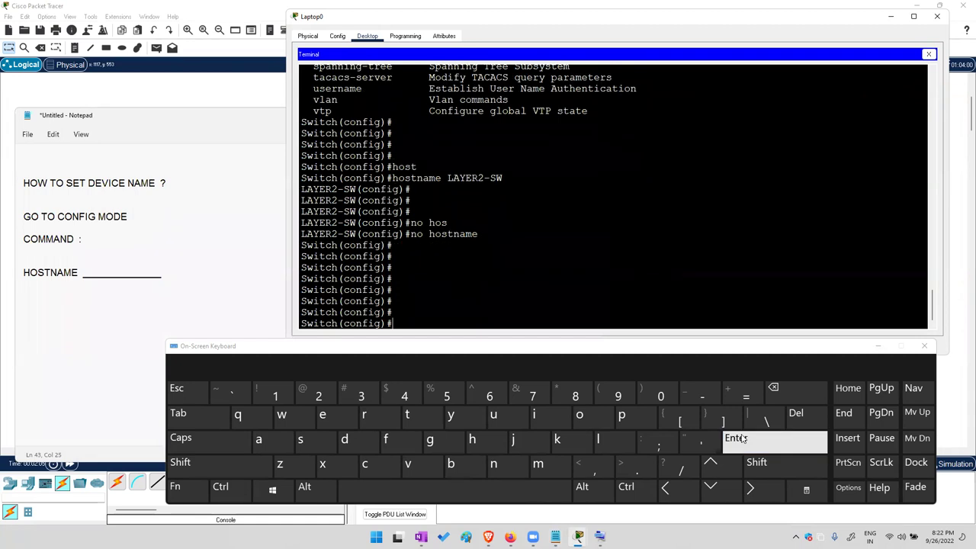
pyautogui.click(710, 465)
pyautogui.click(710, 465)
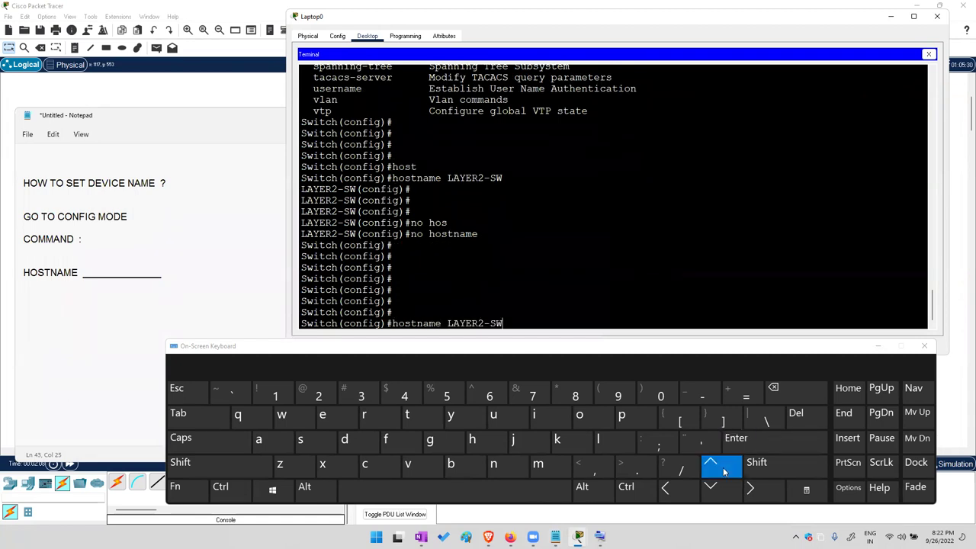
pyautogui.click(795, 442)
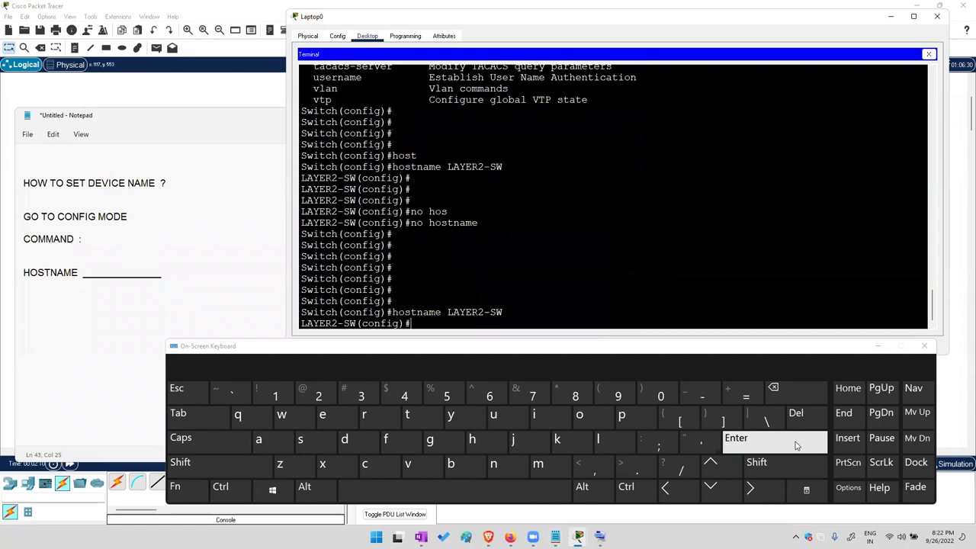
pyautogui.click(767, 443)
pyautogui.click(767, 443)
pyautogui.click(767, 444)
pyautogui.click(767, 444)
pyautogui.click(766, 444)
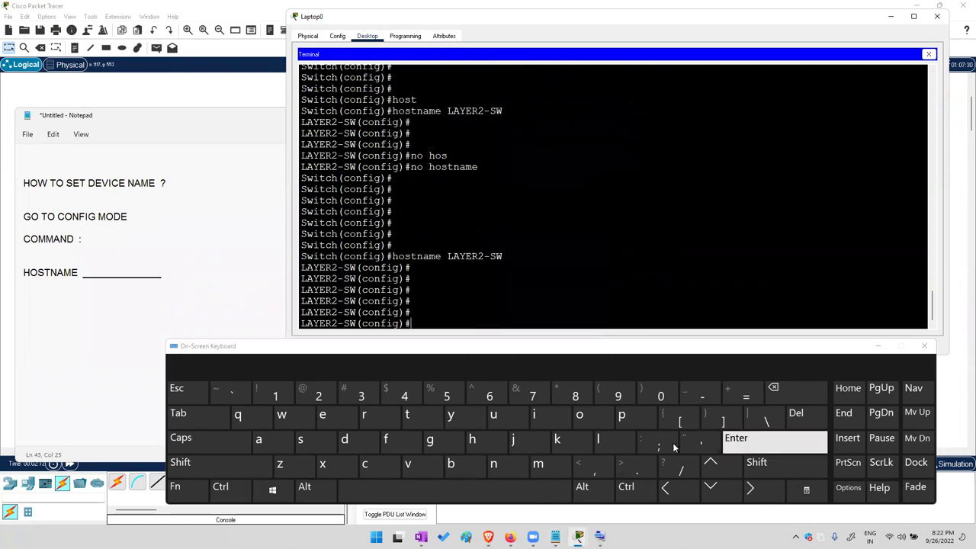
pyautogui.click(216, 289)
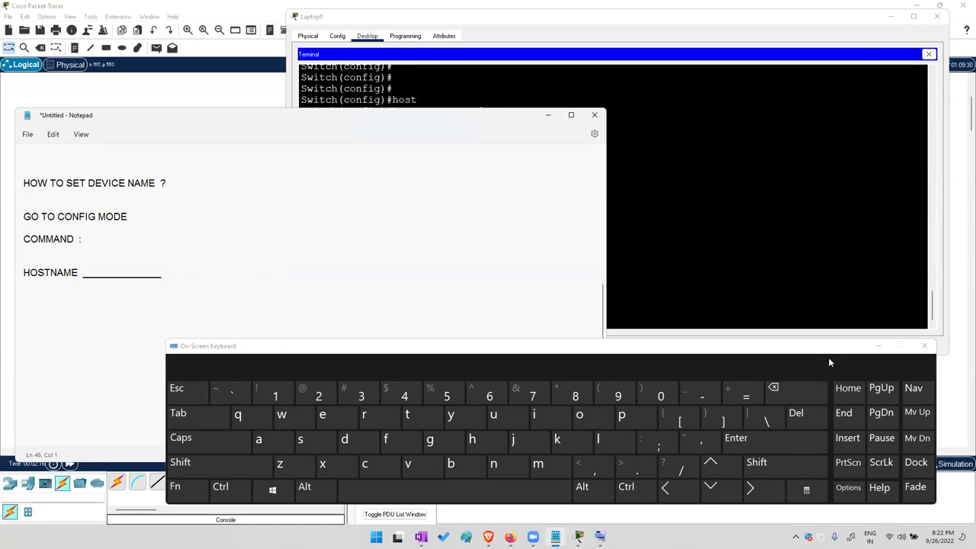
# Hide the on-screen keyboard and type the heading HOW TO VERIFY CLOCK ?
pyautogui.click(875, 345)
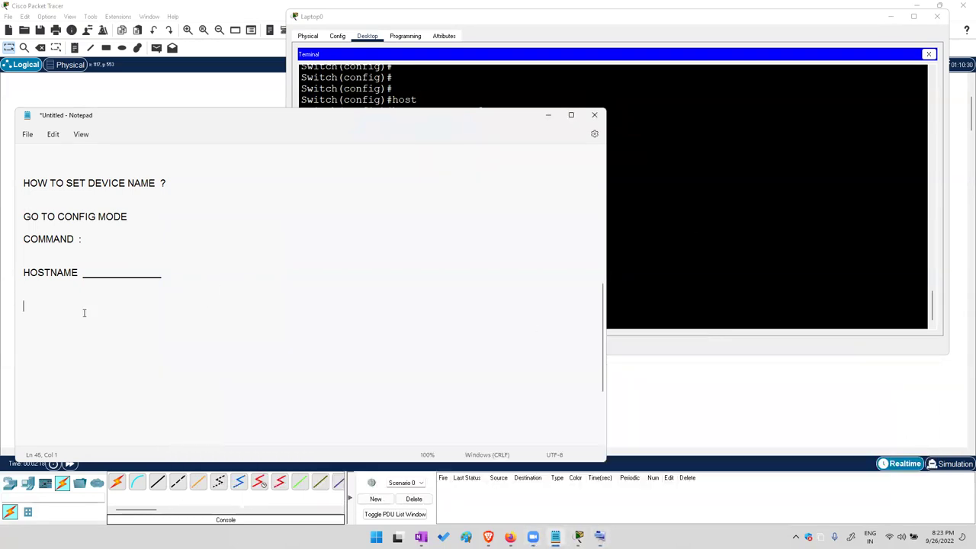
pyautogui.press('BackSpace')
pyautogui.press('BackSpace')
pyautogui.press('BackSpace')
pyautogui.write('HOW T')
pyautogui.press('BackSpace')
pyautogui.write('O VERIFY CLOCK  ?')
# Add a dashed divider and the lines GO TO PRIVLEDGE MODE and COMMAND : SHOW CLOCK
pyautogui.press('Return')
pyautogui.write('------------------------------------------')
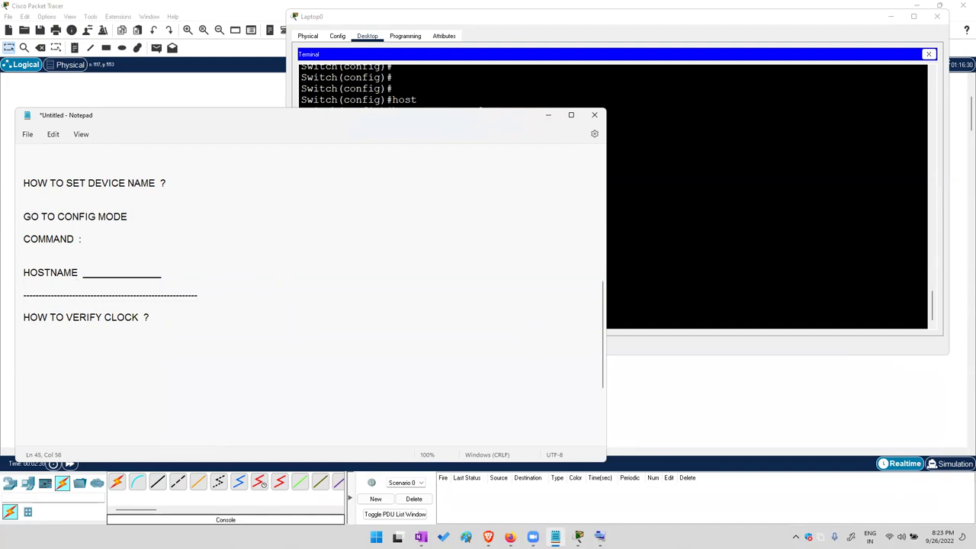
pyautogui.write('-----------------')
pyautogui.write('O TO ')
pyautogui.write('PRIVLEDGE')
pyautogui.write(' MODE')
pyautogui.press('Return')
pyautogui.press('Return')
pyautogui.write('COMMAND :  ')
pyautogui.write('SHOW CLOCK')
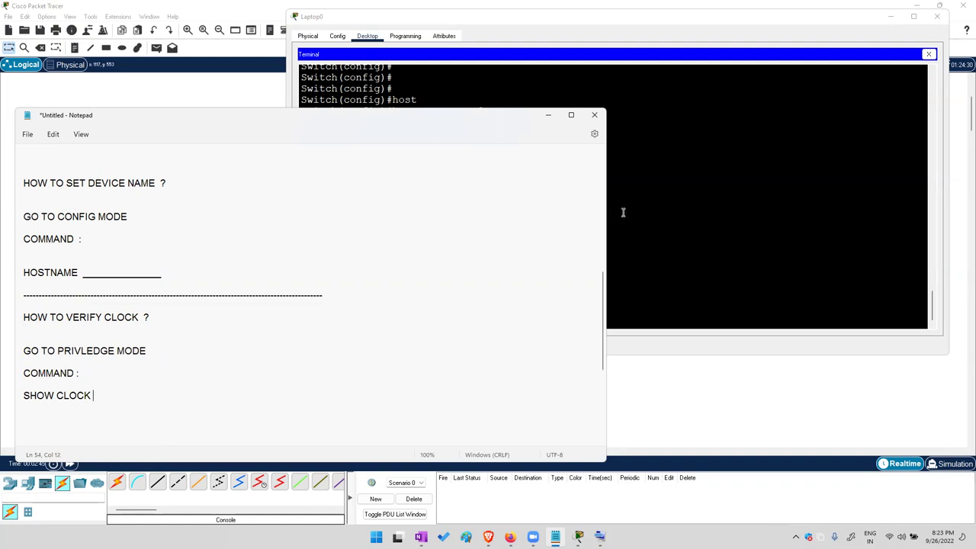
pyautogui.click(755, 244)
# Reopen the on-screen keyboard and highlight the latest LAYER2-SW prompt lines
pyautogui.click(600, 537)
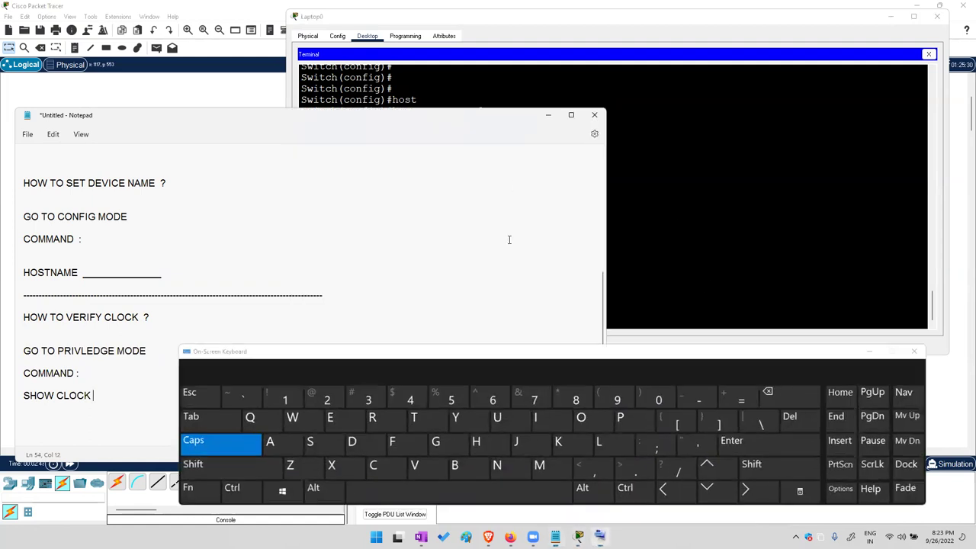
pyautogui.click(686, 163)
pyautogui.moveTo(388, 279); pyautogui.dragTo(416, 324)
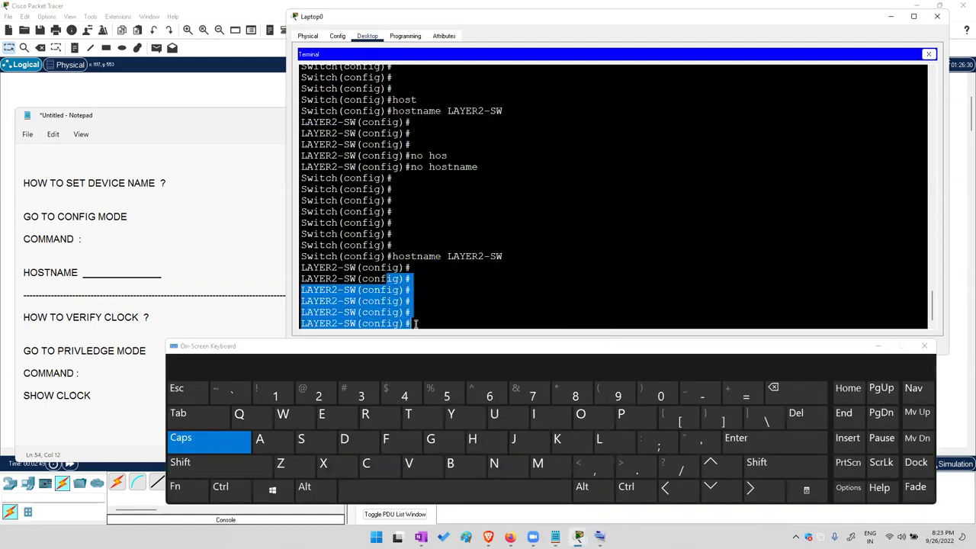
pyautogui.click(441, 323)
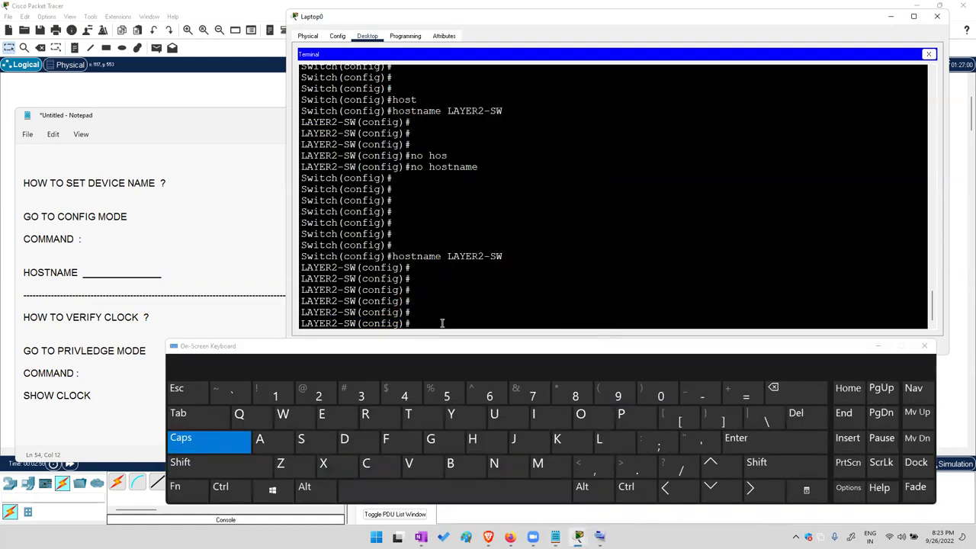
# Run do show clock from config mode and highlight the clock output
pyautogui.click(230, 439)
pyautogui.click(347, 438)
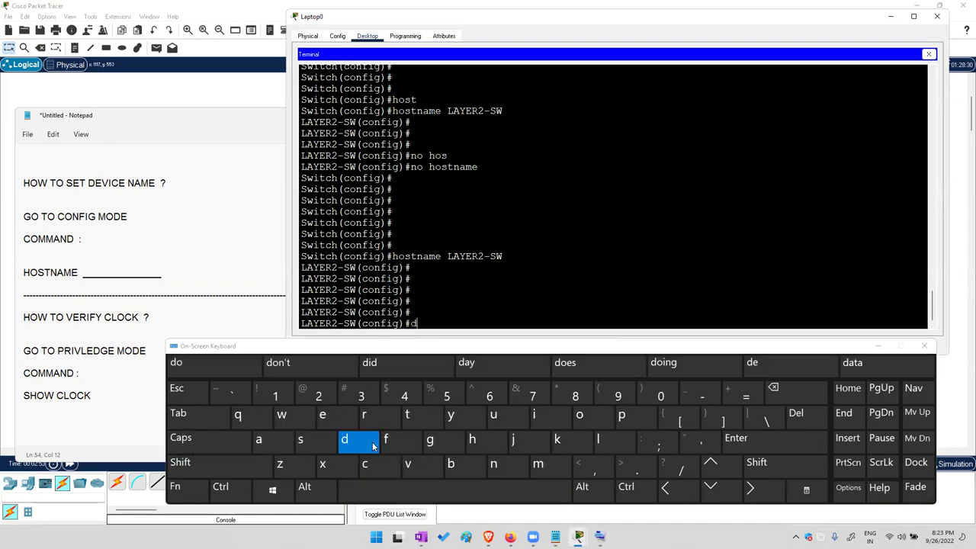
pyautogui.click(583, 414)
pyautogui.click(421, 499)
pyautogui.click(303, 440)
pyautogui.click(473, 439)
pyautogui.click(578, 415)
pyautogui.click(281, 415)
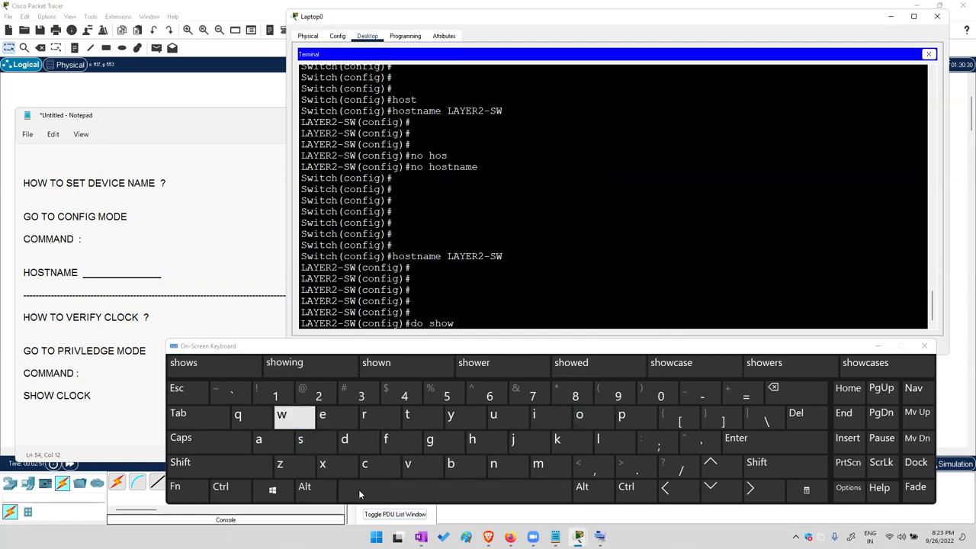
pyautogui.click(423, 488)
pyautogui.click(386, 466)
pyautogui.click(594, 439)
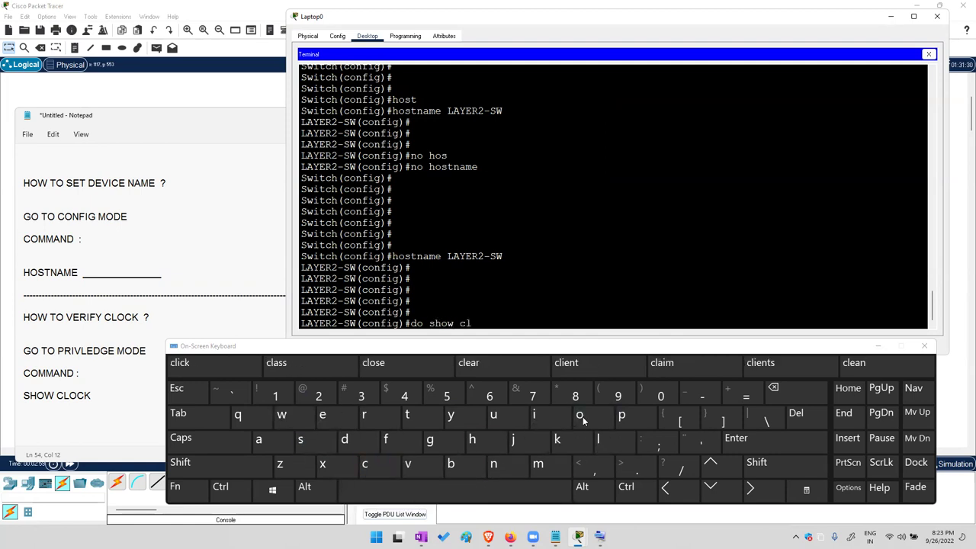
pyautogui.click(580, 415)
pyautogui.click(751, 438)
pyautogui.moveTo(483, 312); pyautogui.dragTo(320, 313)
pyautogui.moveTo(402, 329); pyautogui.dragTo(350, 327)
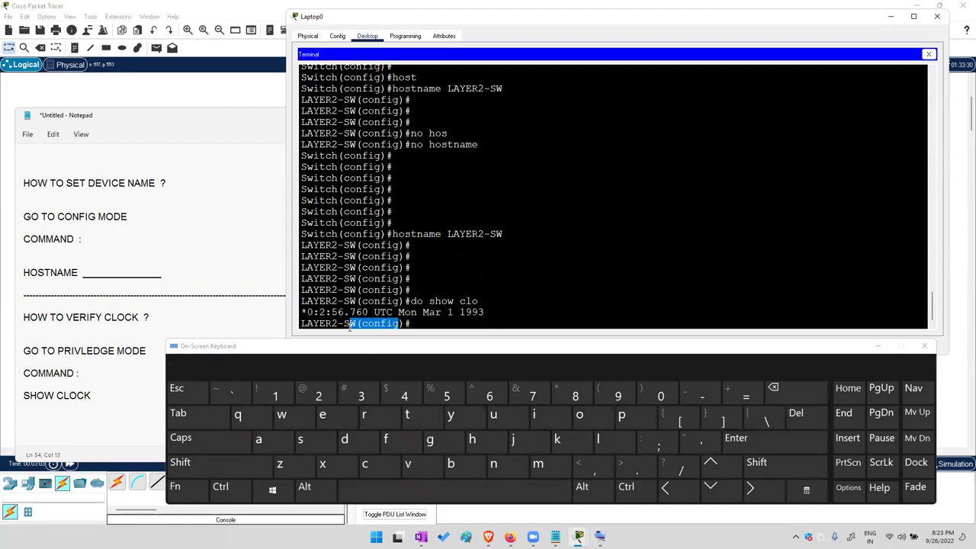
# Exit config mode back to the privileged LAYER2-SW# prompt
pyautogui.click(322, 416)
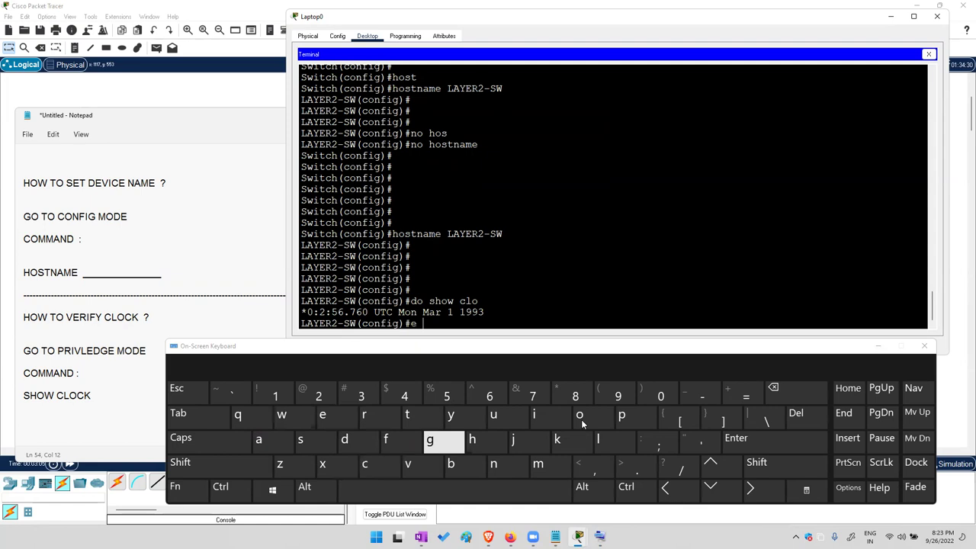
pyautogui.click(322, 463)
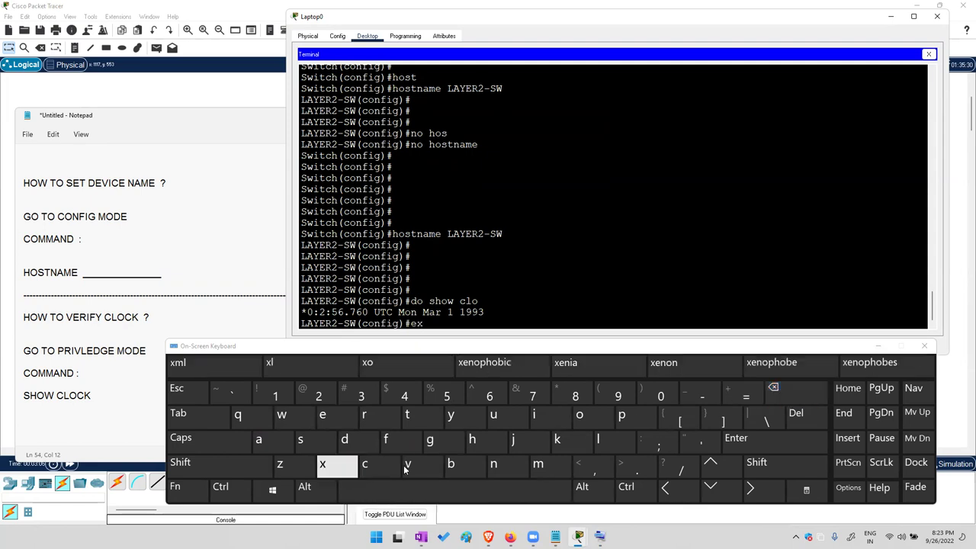
pyautogui.click(533, 414)
pyautogui.click(183, 422)
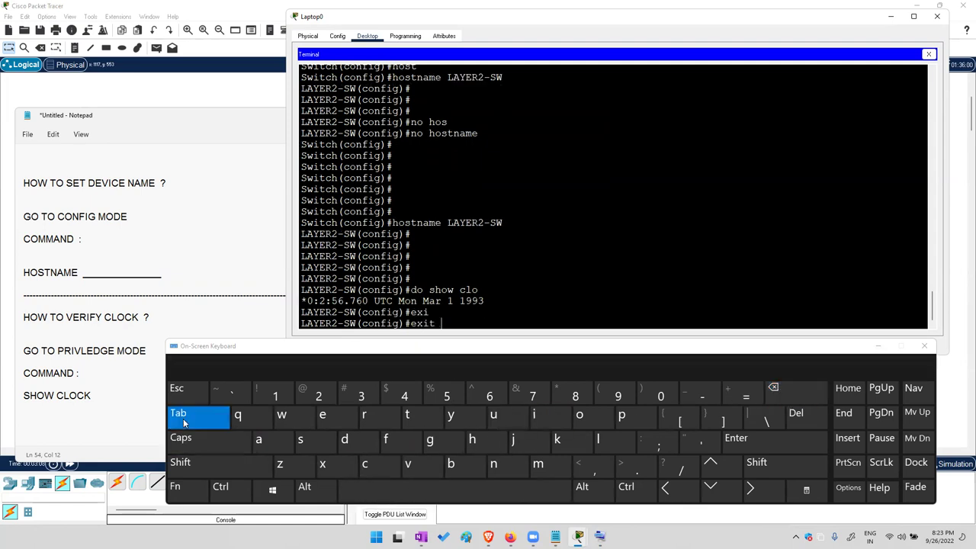
pyautogui.click(736, 437)
pyautogui.click(736, 437)
pyautogui.click(735, 437)
pyautogui.click(735, 437)
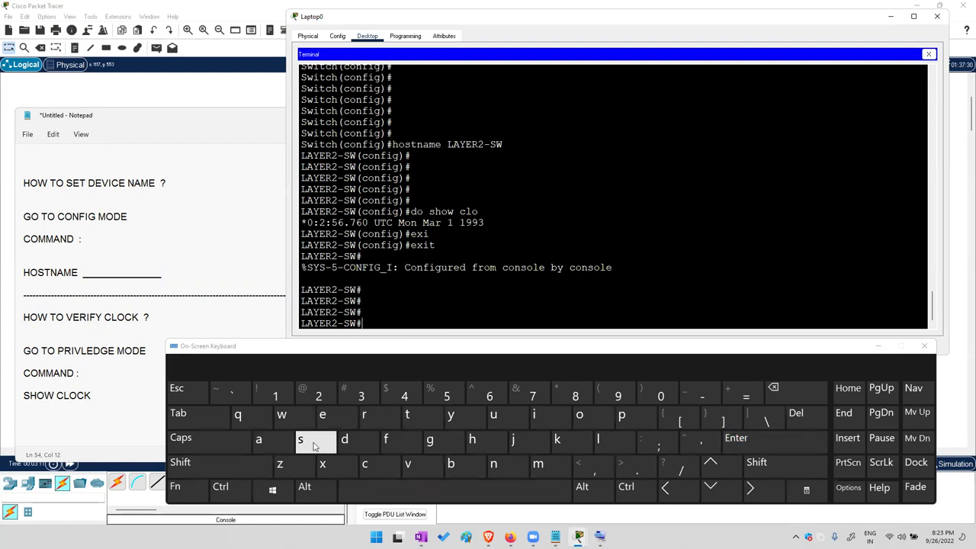
# Run show clock and highlight the output 0:3:9.899 UTC Mon Mar 1 1993
pyautogui.write('show clock')
pyautogui.press('Return')
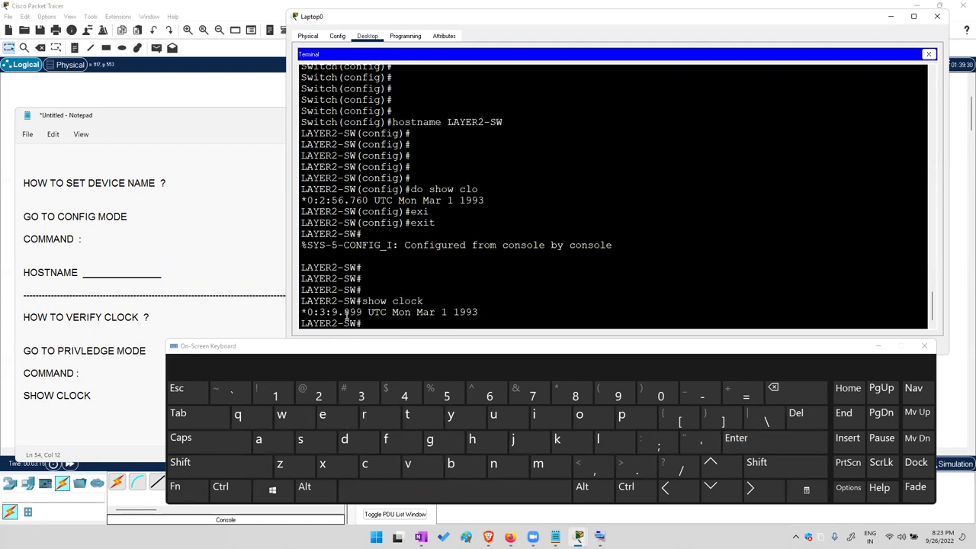
pyautogui.moveTo(340, 312); pyautogui.dragTo(307, 311)
pyautogui.moveTo(392, 312); pyautogui.dragTo(478, 309)
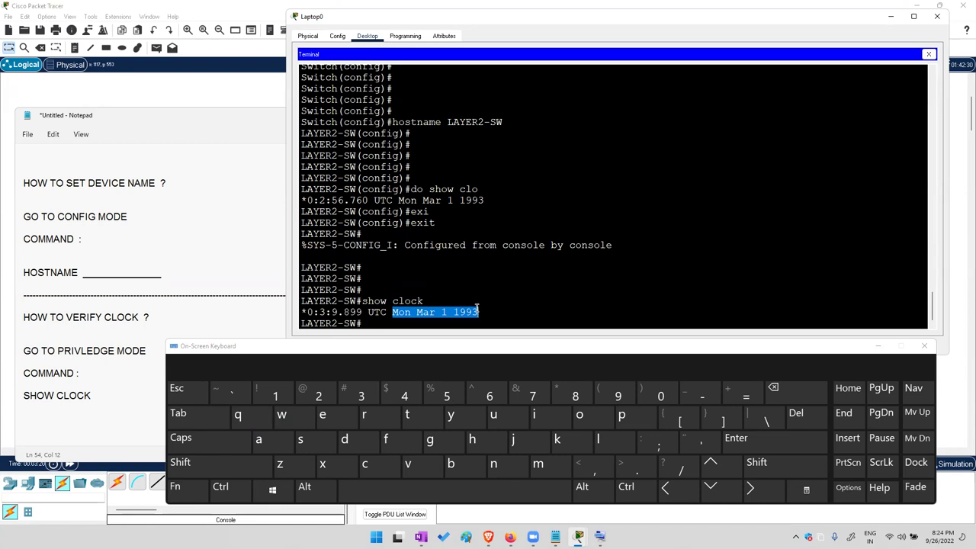
pyautogui.click(206, 293)
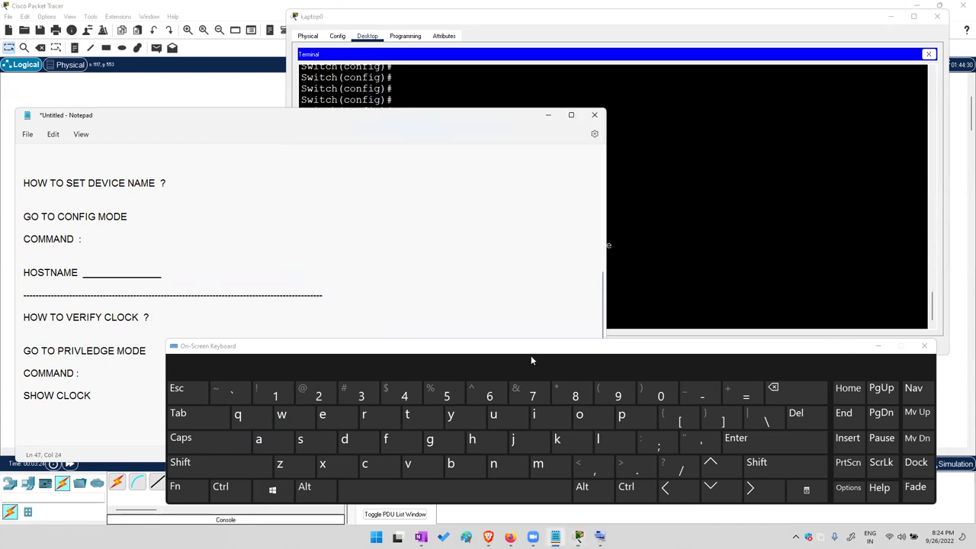
# Copy the dashed separator and paste it below SHOW CLOCK
pyautogui.click(878, 346)
pyautogui.click(167, 392)
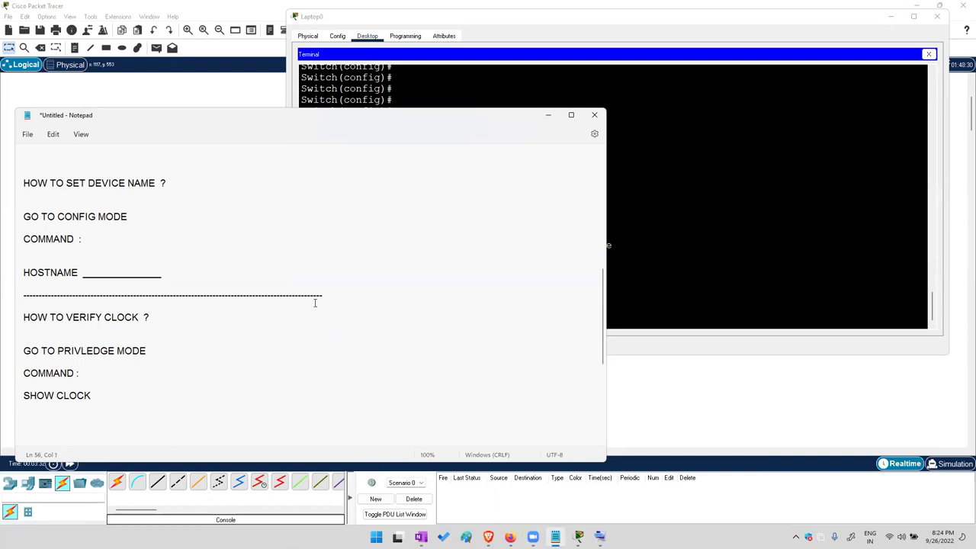
pyautogui.moveTo(324, 292); pyautogui.dragTo(52, 288)
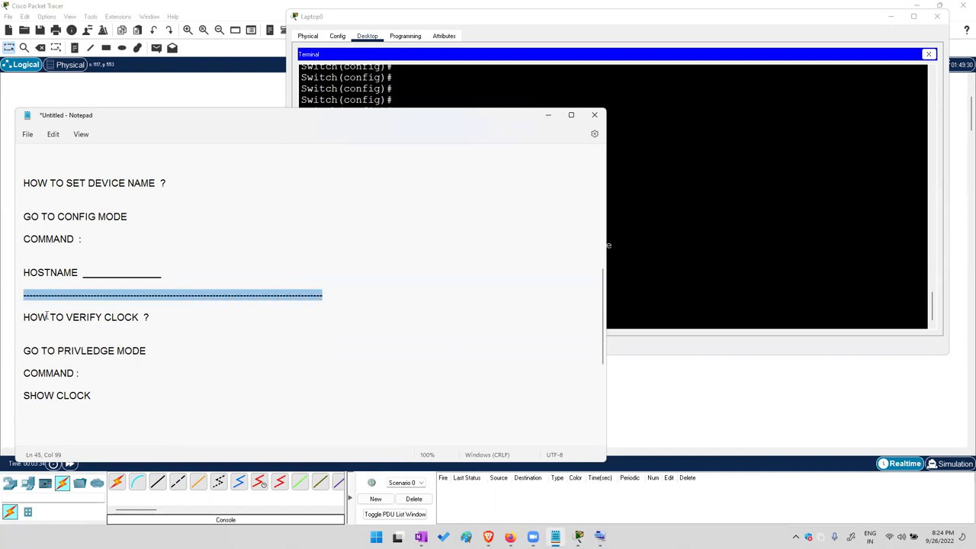
pyautogui.hotkey('ctrl', 'c')
pyautogui.click(39, 415)
pyautogui.hotkey('ctrl', 'v')
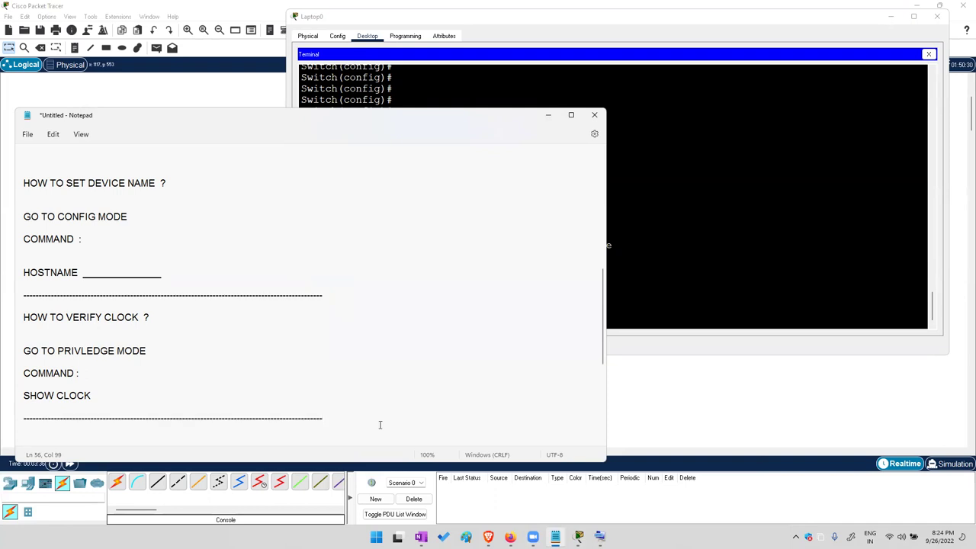
# Type the heading HOW TO SET DATAE AND TIME ? and the line GO TO PRIVLEDGE MODE
pyautogui.press('BackSpace')
pyautogui.press('BackSpace')
pyautogui.press('BackSpace')
pyautogui.press('BackSpace')
pyautogui.press('BackSpace')
pyautogui.write('HOW TO SET DATA')
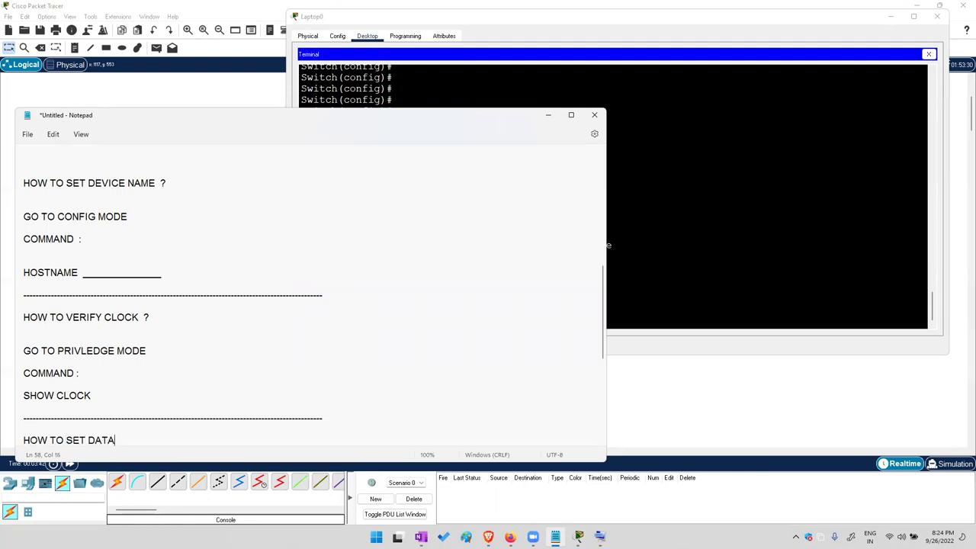
pyautogui.write('E AND TIME  ?')
pyautogui.press('Return')
pyautogui.press('Return')
pyautogui.press('Return')
pyautogui.press('Return')
pyautogui.press('Return')
pyautogui.press('Return')
pyautogui.press('Return')
pyautogui.press('Return')
pyautogui.press('Return')
pyautogui.press('Return')
pyautogui.press('Return')
pyautogui.press('Return')
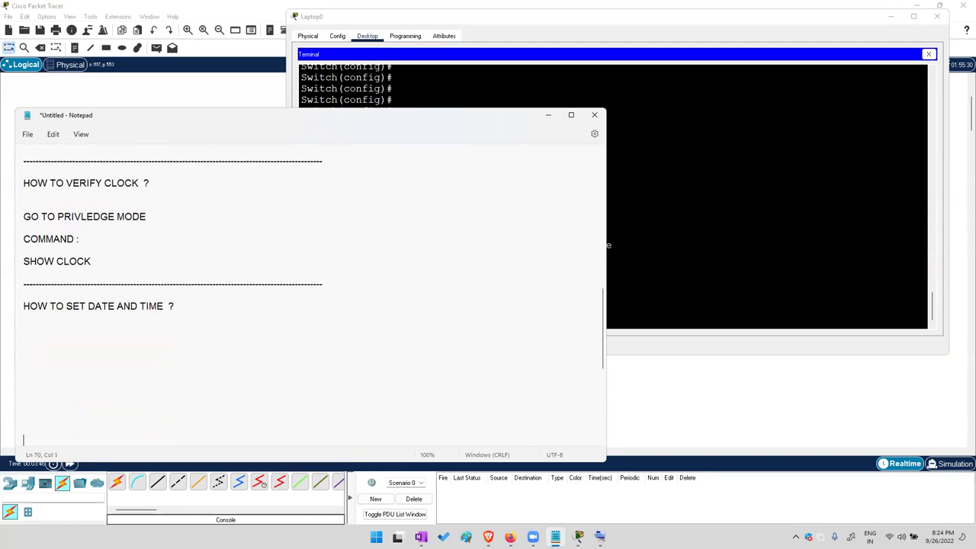
pyautogui.write('GO TO PRIVLEDGE MODE')
# Add COMMAND : with CLOCK SET hh:mm:ss date month year, closed by a dashed separator
pyautogui.press('Return')
pyautogui.write('COMMAND :')
pyautogui.press('Return')
pyautogui.press('Return')
pyautogui.write('CLOCK  SET')
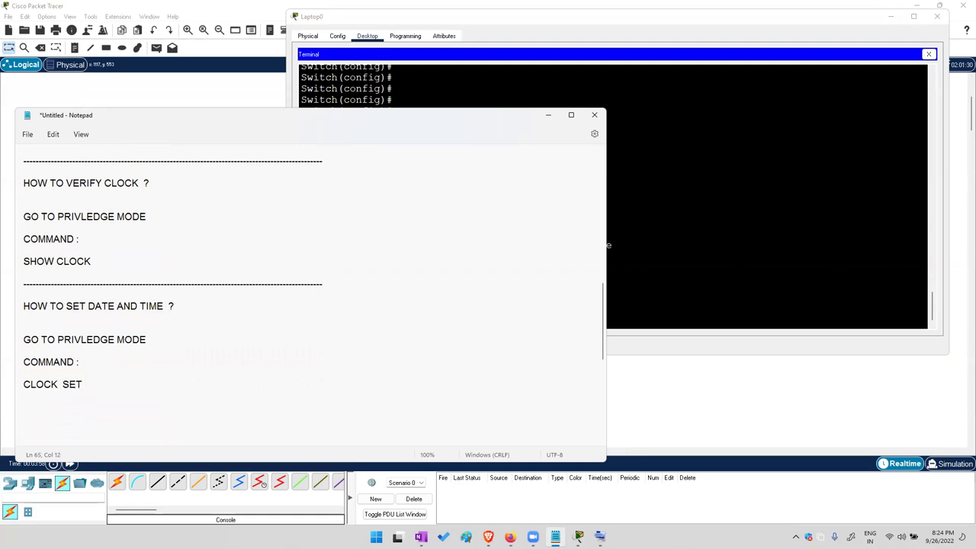
pyautogui.write(' hh:mm:ss date month  year')
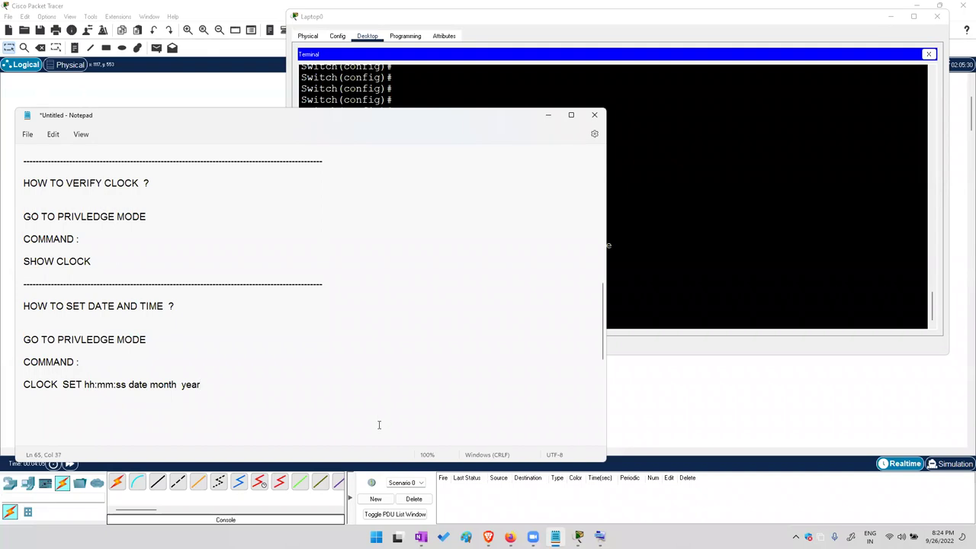
pyautogui.press('Return')
pyautogui.hotkey('ctrl', 'v')
# Bring back the LAYER2-SW terminal and on-screen keyboard, and add a few blank prompt lines
pyautogui.click(757, 233)
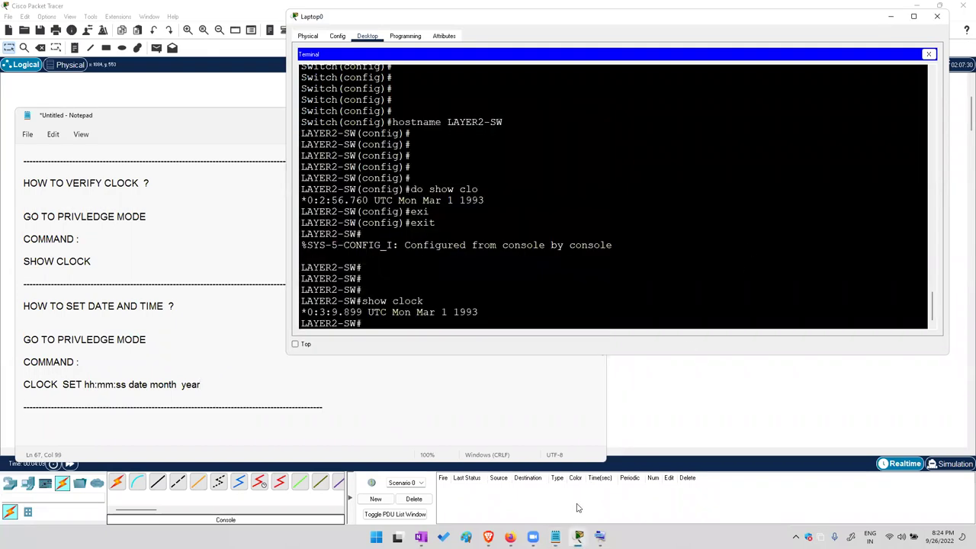
pyautogui.click(600, 536)
pyautogui.click(760, 438)
pyautogui.click(760, 438)
pyautogui.click(760, 438)
pyautogui.click(760, 438)
pyautogui.click(760, 438)
pyautogui.click(760, 438)
pyautogui.click(759, 438)
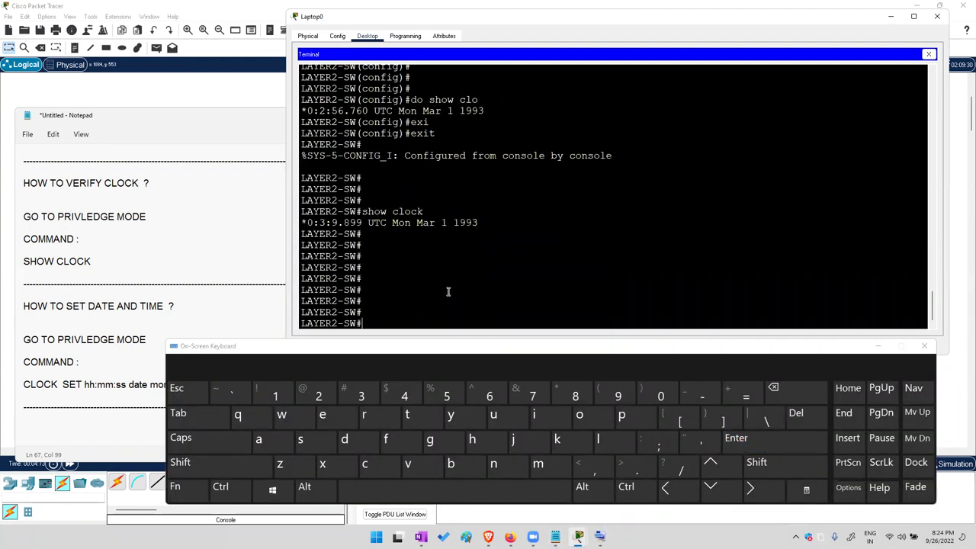
pyautogui.moveTo(364, 237); pyautogui.dragTo(373, 312)
pyautogui.click(464, 322)
# Enter 'clock set' and use ? to see its hh:mm:ss time format
pyautogui.click(364, 463)
pyautogui.click(597, 439)
pyautogui.click(575, 395)
pyautogui.click(768, 393)
pyautogui.click(579, 414)
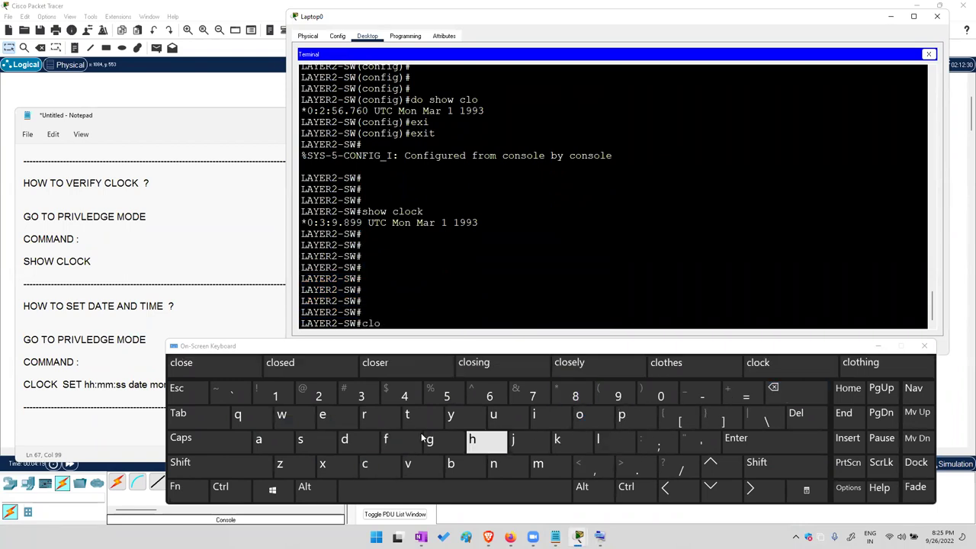
pyautogui.click(198, 416)
pyautogui.click(301, 439)
pyautogui.click(322, 414)
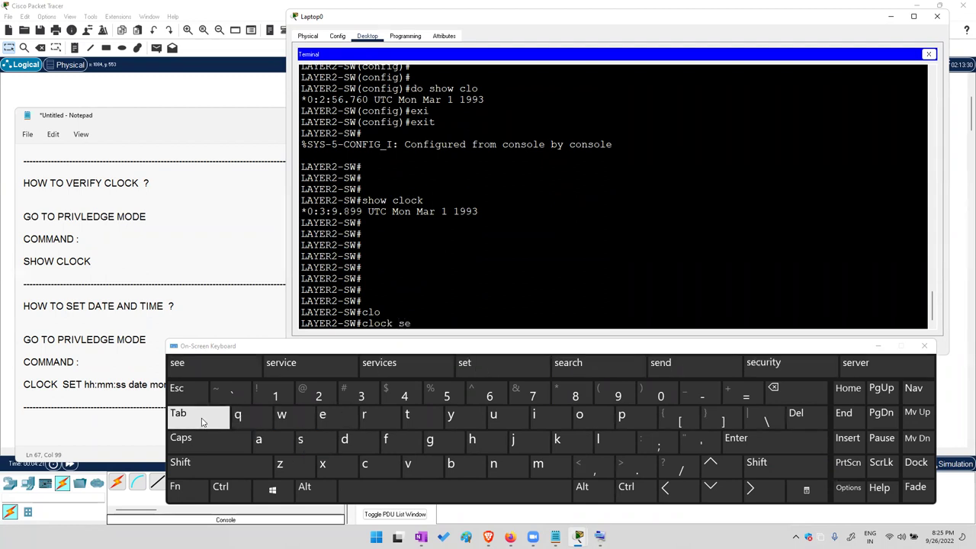
pyautogui.click(198, 416)
pyautogui.click(756, 463)
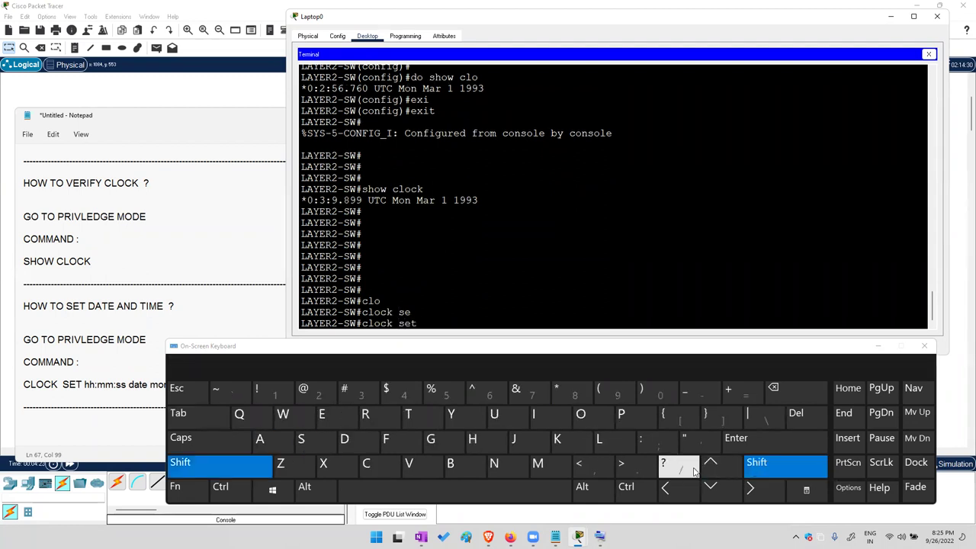
pyautogui.click(680, 465)
pyautogui.moveTo(368, 314); pyautogui.dragTo(306, 314)
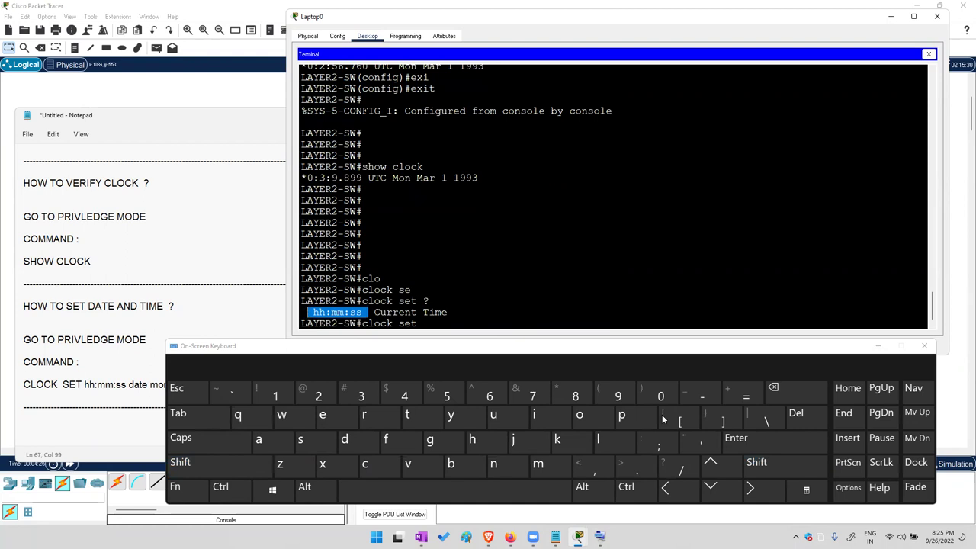
pyautogui.click(518, 312)
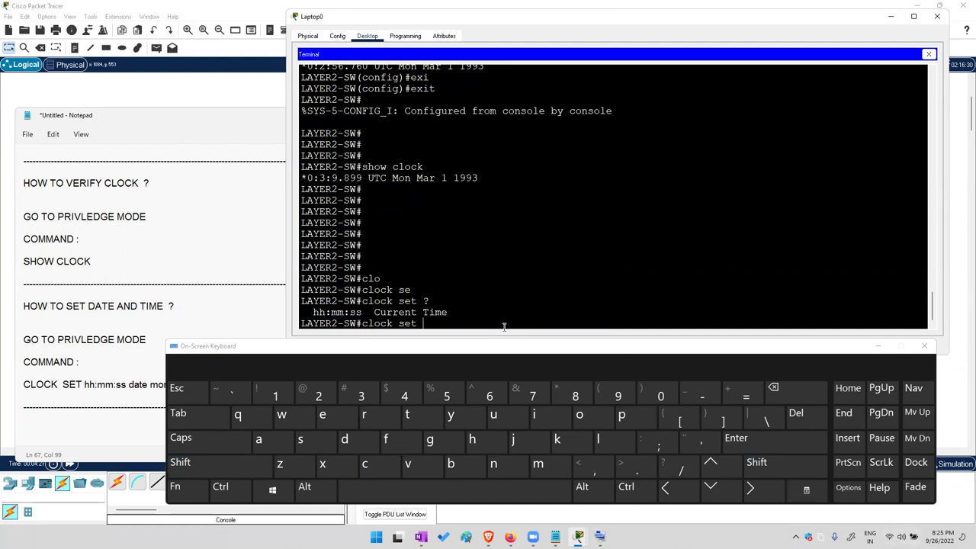
# Enter the time 08:25:00 and query ? to see the day-of-month argument that follows
pyautogui.click(658, 394)
pyautogui.click(573, 393)
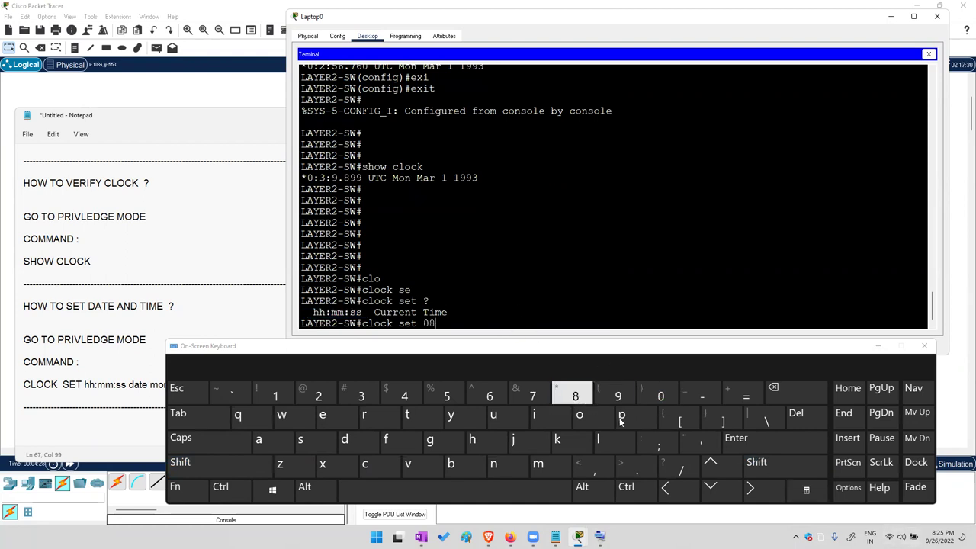
pyautogui.click(762, 464)
pyautogui.click(653, 442)
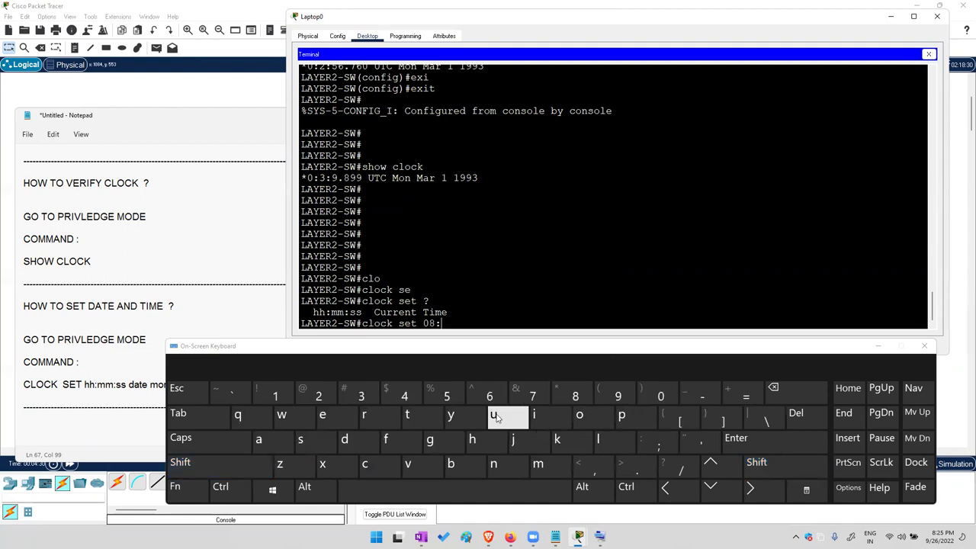
pyautogui.click(319, 400)
pyautogui.click(447, 395)
pyautogui.click(758, 463)
pyautogui.click(660, 442)
pyautogui.click(658, 393)
pyautogui.click(658, 393)
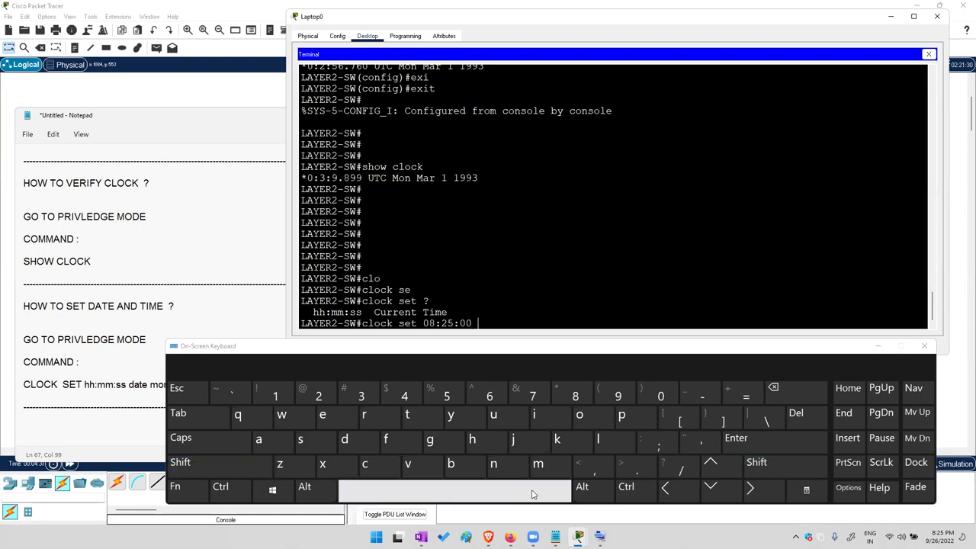
pyautogui.click(757, 463)
pyautogui.click(681, 467)
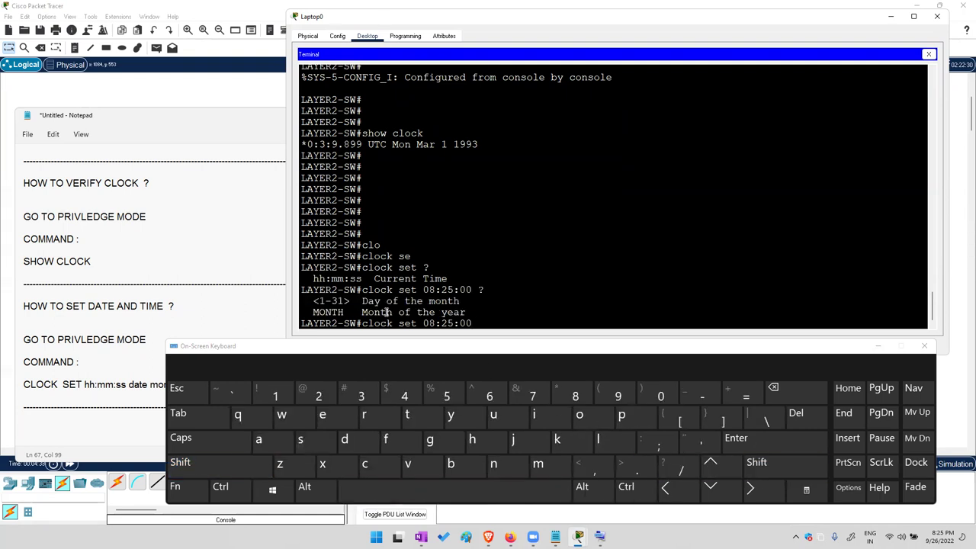
pyautogui.moveTo(365, 301); pyautogui.dragTo(381, 301)
# Add the day 26 and query ? to see the month argument that follows
pyautogui.click(319, 394)
pyautogui.click(489, 395)
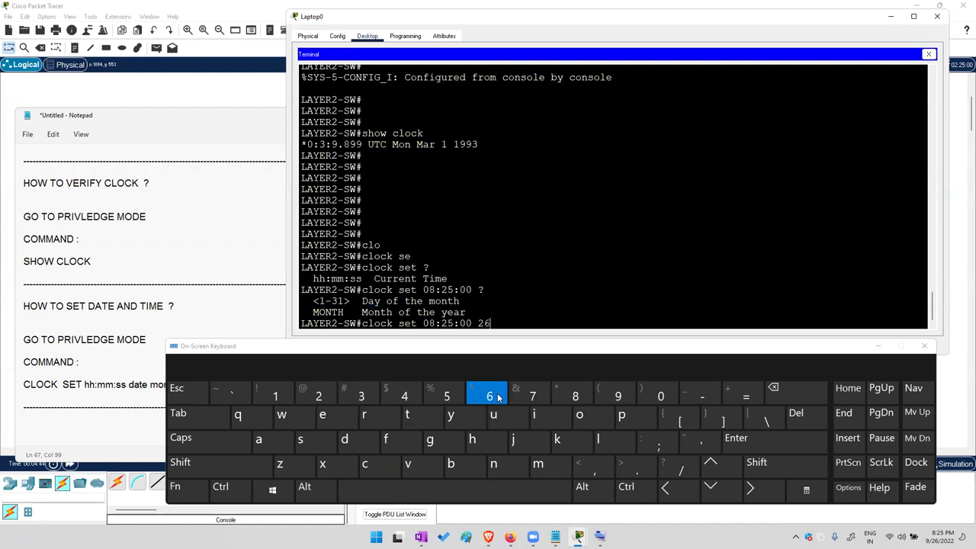
pyautogui.click(460, 500)
pyautogui.click(756, 462)
pyautogui.click(681, 469)
pyautogui.moveTo(356, 312); pyautogui.dragTo(403, 313)
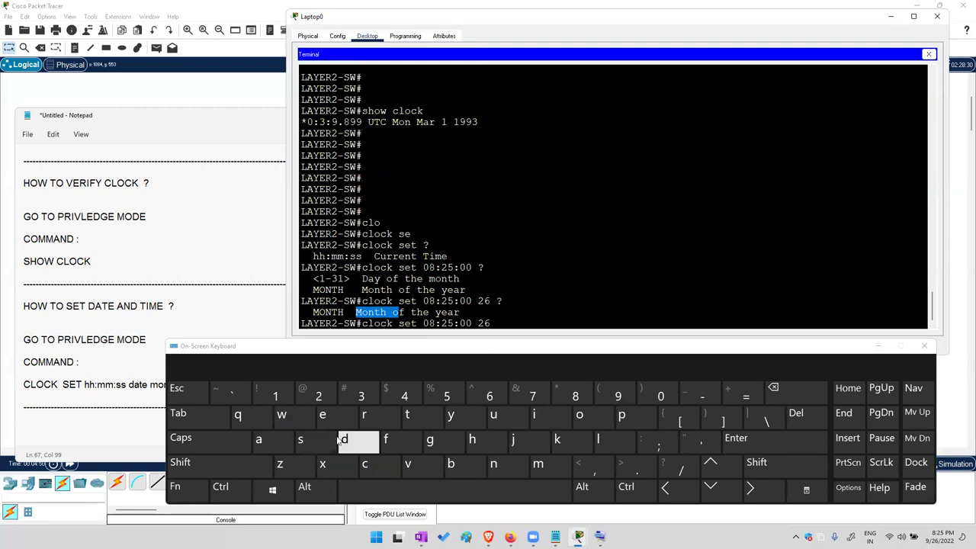
# Finish the command with month sep and year 2022, and run it
pyautogui.click(299, 439)
pyautogui.click(322, 414)
pyautogui.click(621, 415)
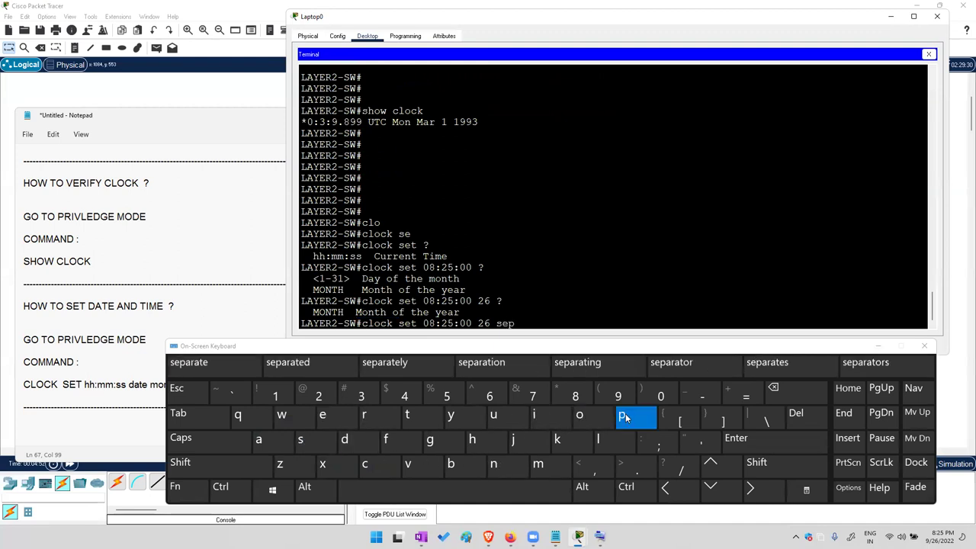
pyautogui.click(491, 497)
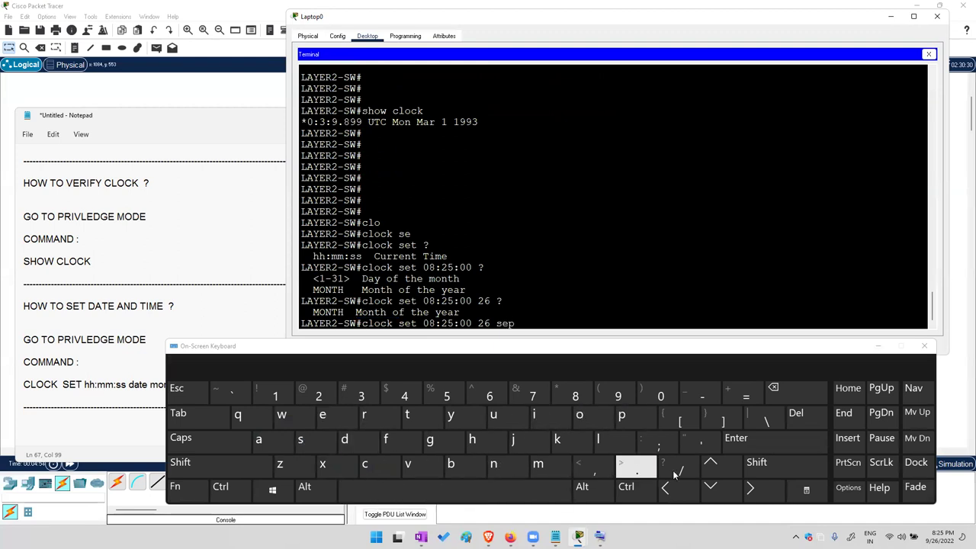
pyautogui.click(769, 465)
pyautogui.click(318, 395)
pyautogui.click(660, 396)
pyautogui.click(319, 395)
pyautogui.click(319, 395)
pyautogui.click(740, 440)
pyautogui.click(739, 441)
pyautogui.click(740, 441)
# Run show clock and confirm it reads 8:25 UTC Mon Sep 26 2022
pyautogui.click(745, 440)
pyautogui.click(745, 440)
pyautogui.click(745, 440)
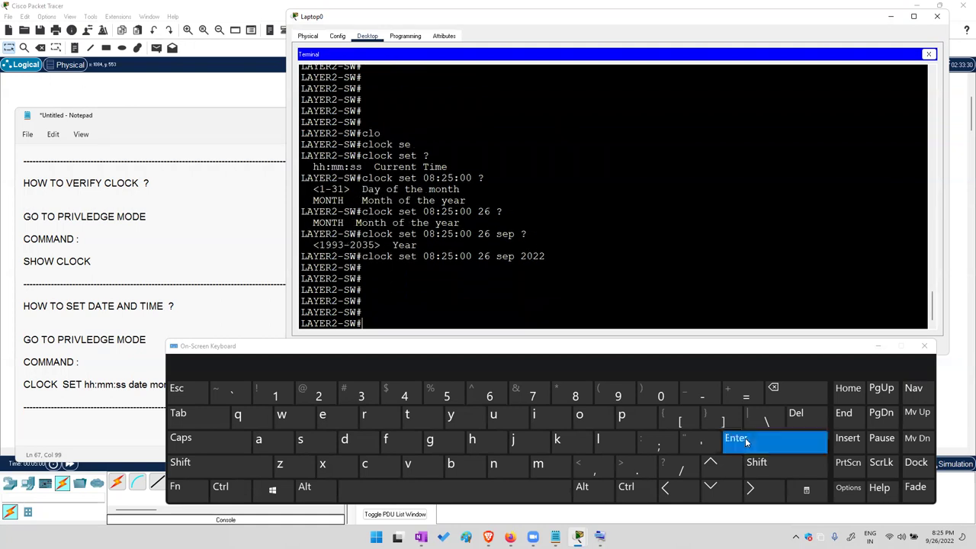
pyautogui.click(720, 466)
pyautogui.click(720, 467)
pyautogui.click(804, 442)
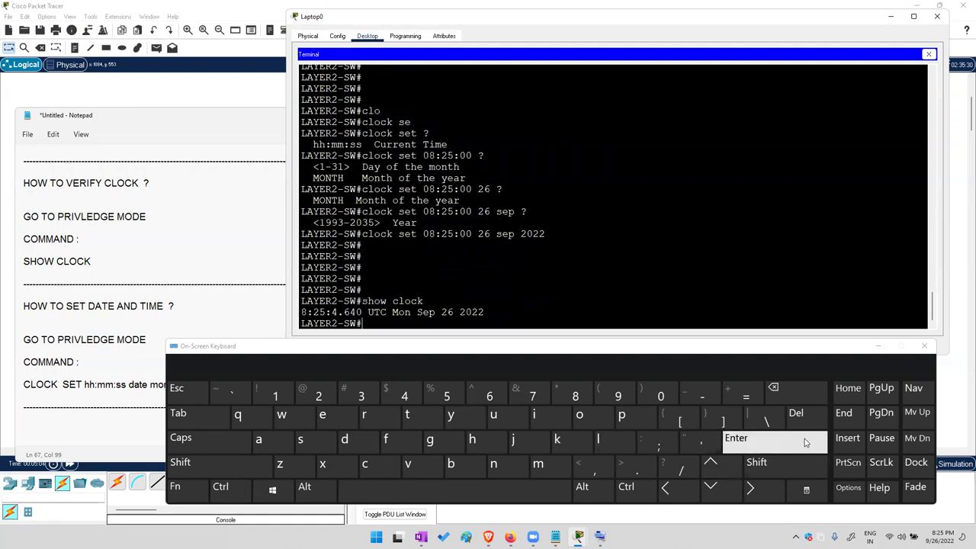
pyautogui.moveTo(304, 312); pyautogui.dragTo(492, 313)
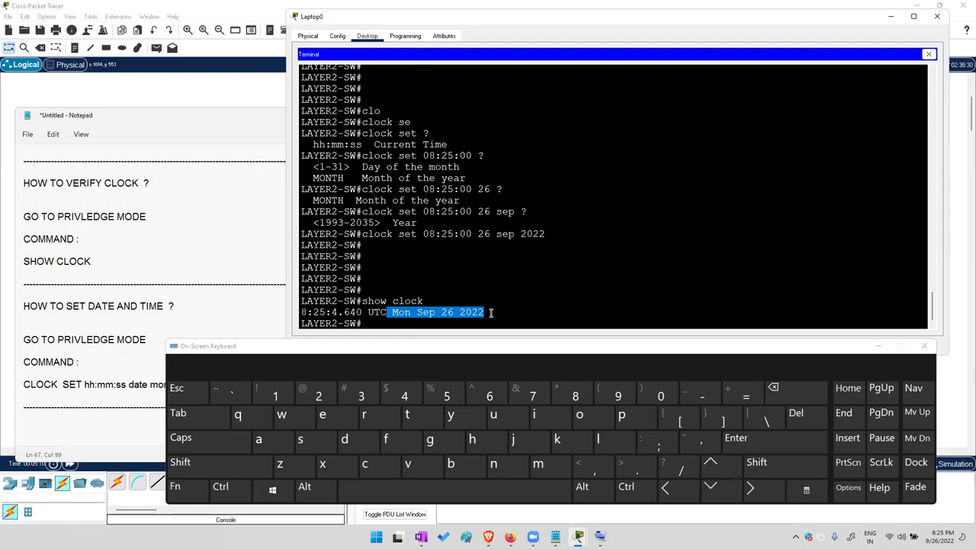
pyautogui.click(373, 313)
pyautogui.doubleClick(377, 312)
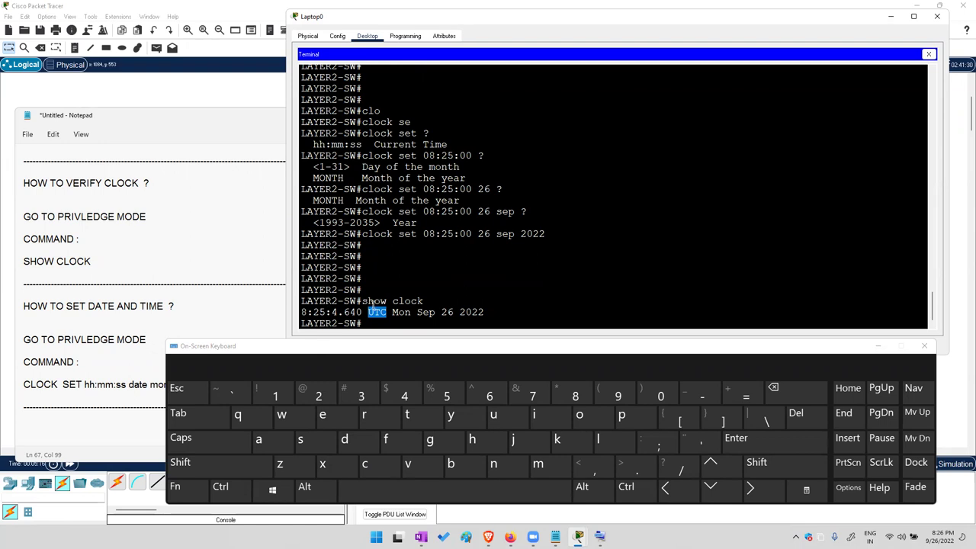
pyautogui.click(403, 312)
# Add blank prompts and highlight UTC in the earlier clock output
pyautogui.click(792, 441)
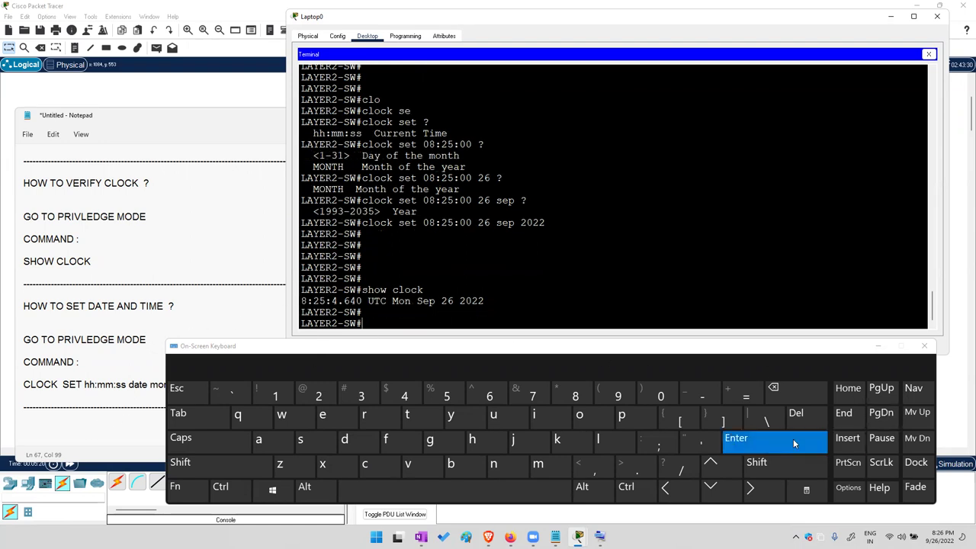
pyautogui.click(792, 439)
pyautogui.click(793, 440)
pyautogui.click(793, 440)
pyautogui.click(793, 439)
pyautogui.click(793, 440)
pyautogui.click(793, 440)
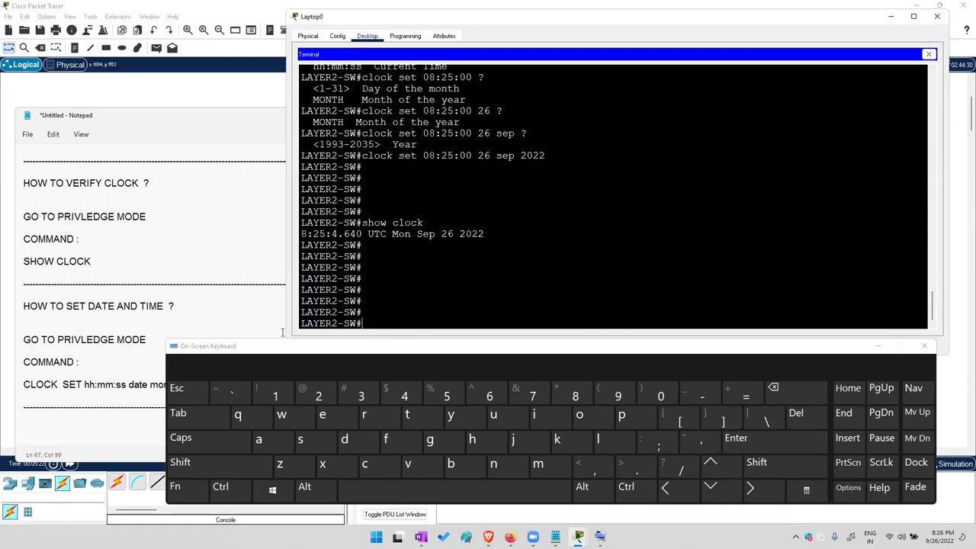
pyautogui.doubleClick(377, 234)
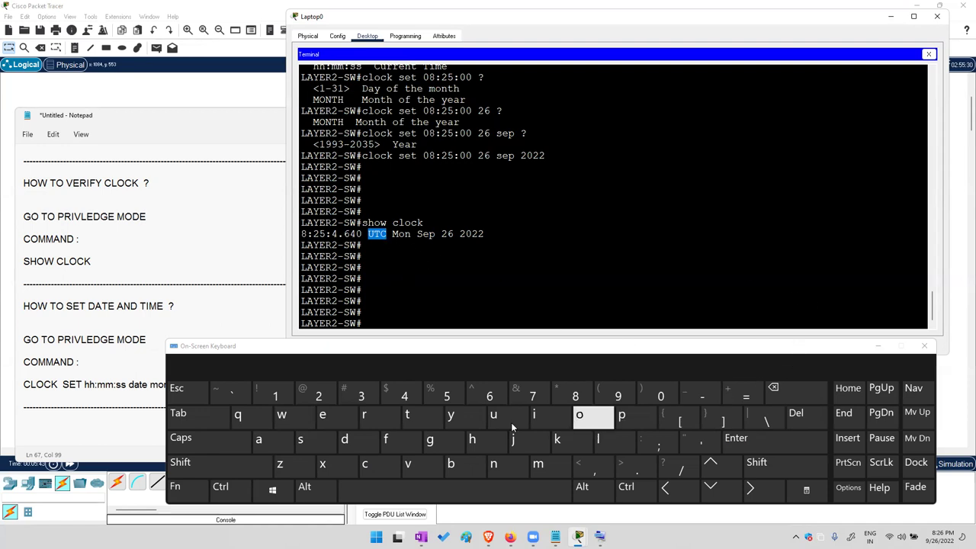
# Enter global configuration mode with 'conf t'
pyautogui.click(366, 463)
pyautogui.click(587, 418)
pyautogui.click(506, 466)
pyautogui.click(400, 441)
pyautogui.click(410, 494)
pyautogui.click(407, 414)
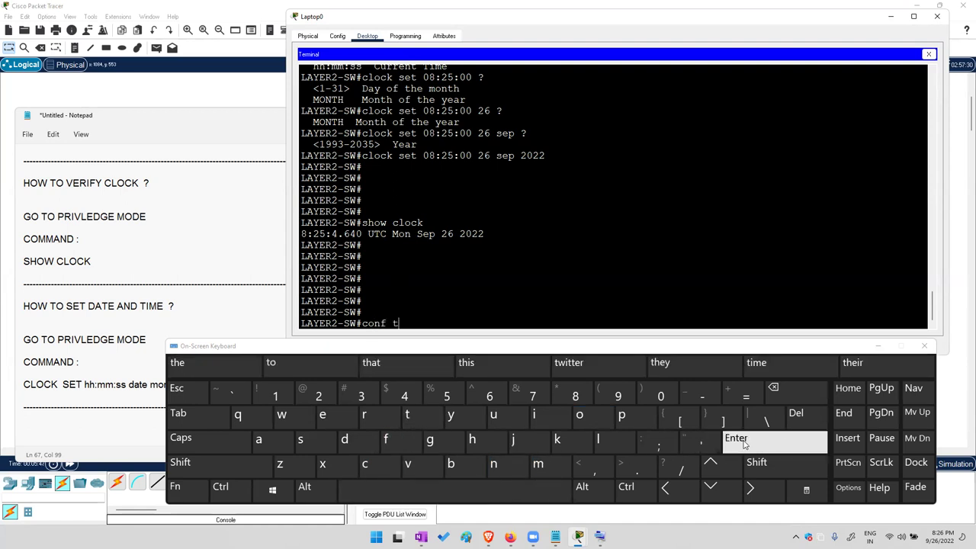
pyautogui.click(736, 438)
# Type 'clock timezone' and list its available options with ?
pyautogui.click(368, 465)
pyautogui.click(587, 440)
pyautogui.click(581, 415)
pyautogui.click(393, 466)
pyautogui.click(192, 418)
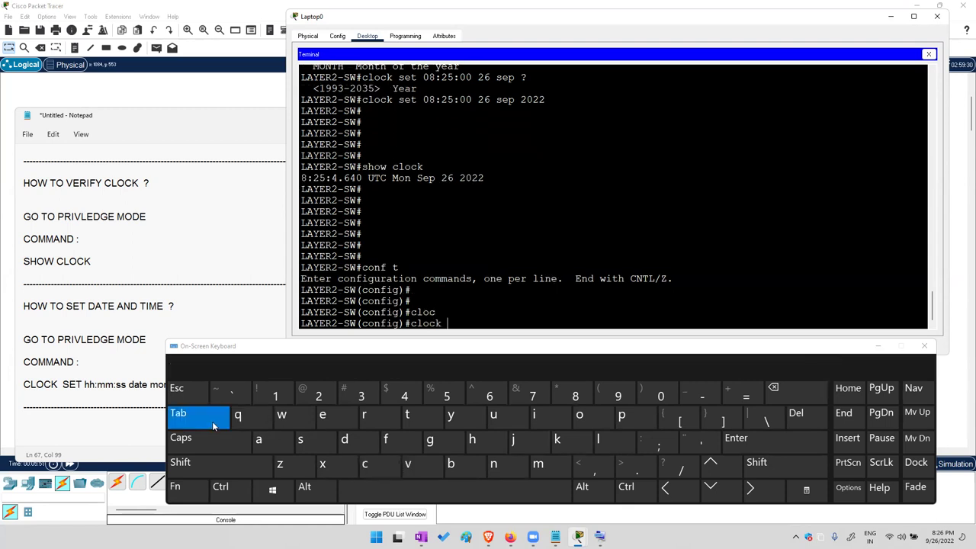
pyautogui.click(534, 414)
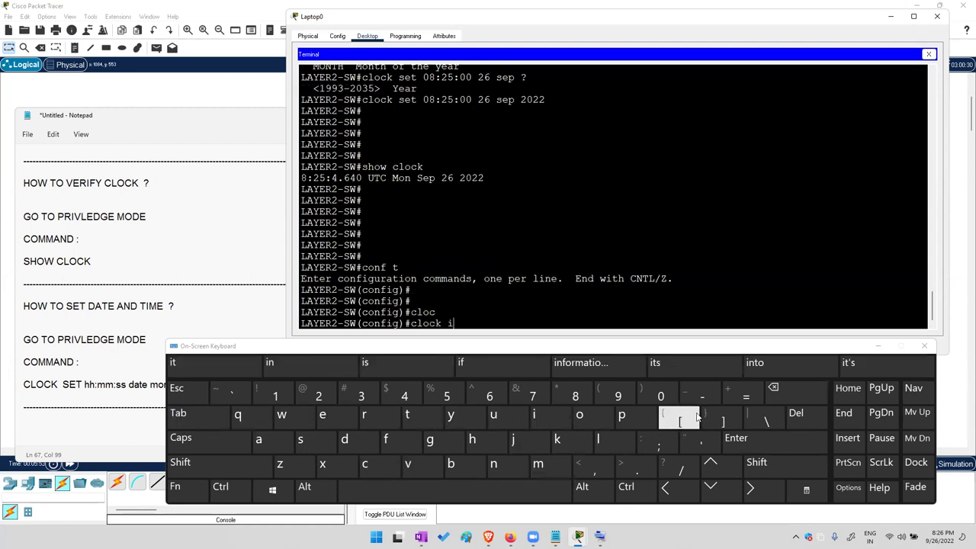
pyautogui.click(774, 389)
pyautogui.write('tim')
pyautogui.press('Tab')
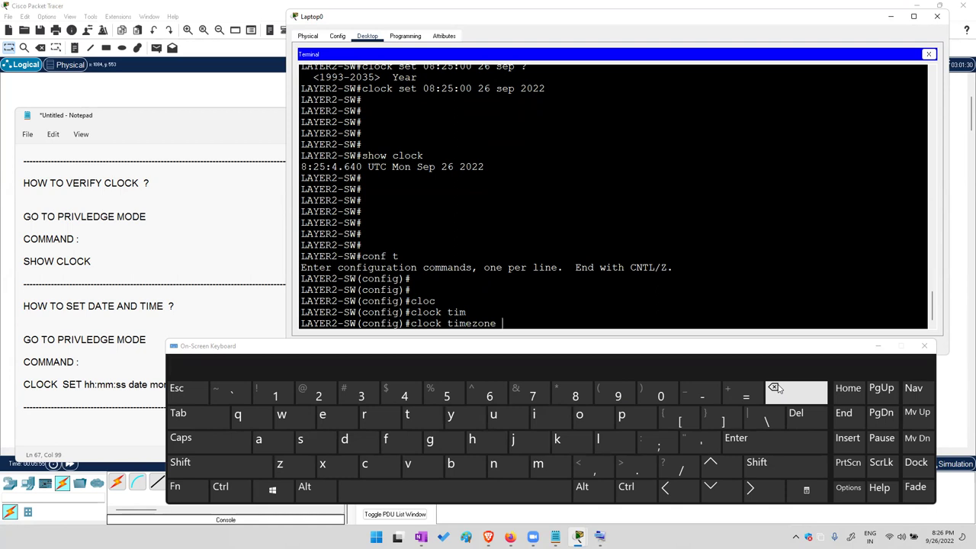
pyautogui.click(781, 466)
pyautogui.click(680, 465)
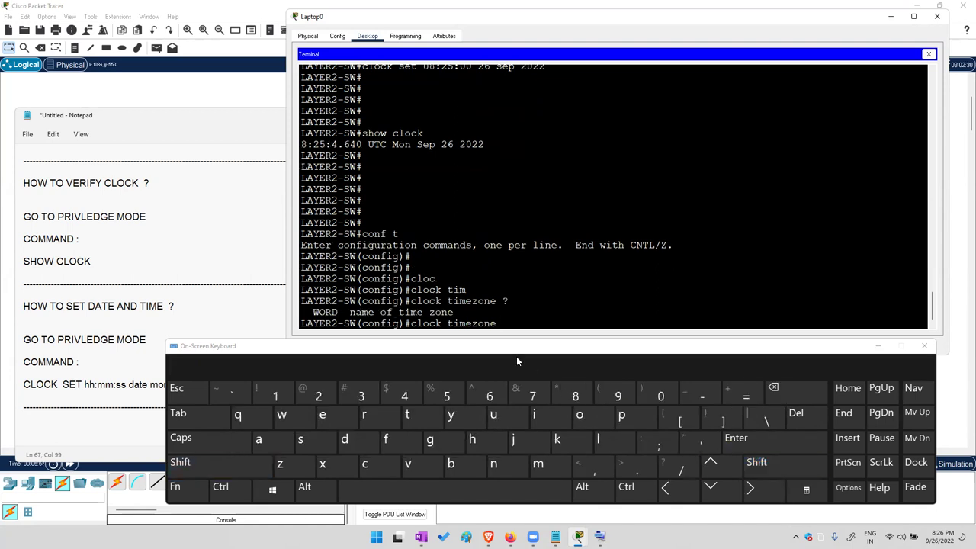
# Set the timezone to GMT 5 after GMT 5.30 is rejected
pyautogui.press('capslock')
pyautogui.write('GMT 5')
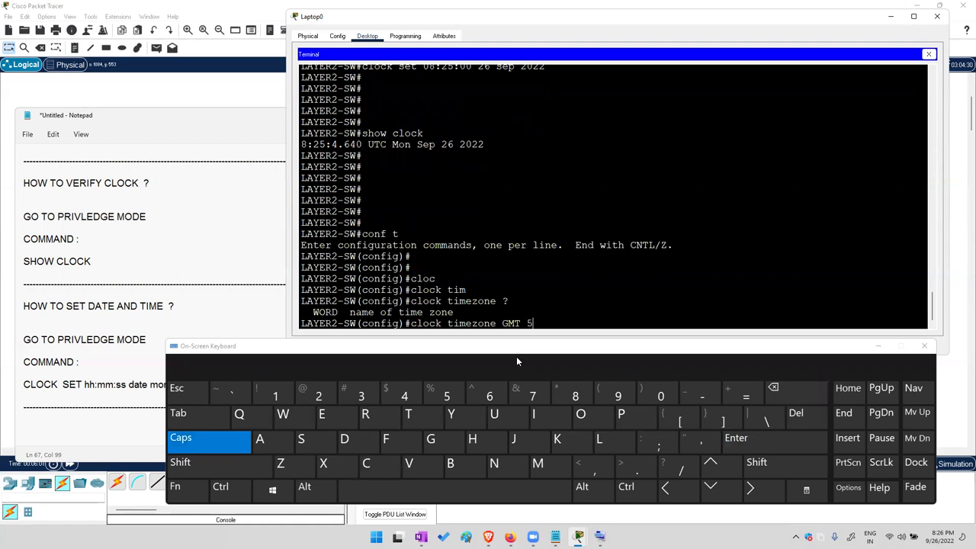
pyautogui.write('.30')
pyautogui.press('Return')
pyautogui.press('Up')
pyautogui.press('BackSpace')
pyautogui.press('BackSpace')
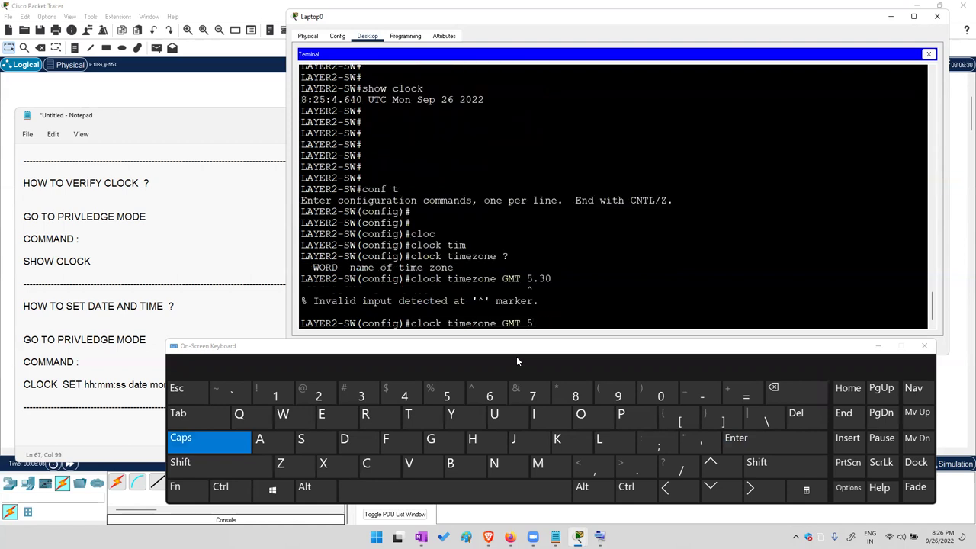
pyautogui.press('BackSpace')
pyautogui.press('Return')
# Leave config mode and run show clock, which reads 13:26:10 GMT Mon Sep 26 2022
pyautogui.hotkey('ctrl', 'z')
pyautogui.press('Return')
pyautogui.press('Return')
pyautogui.press('Return')
pyautogui.press('Return')
pyautogui.press('Return')
pyautogui.press('Return')
pyautogui.press('Return')
pyautogui.press('Return')
pyautogui.write('SH')
pyautogui.press('Tab')
pyautogui.write('CL')
pyautogui.press('Tab')
pyautogui.press('Return')
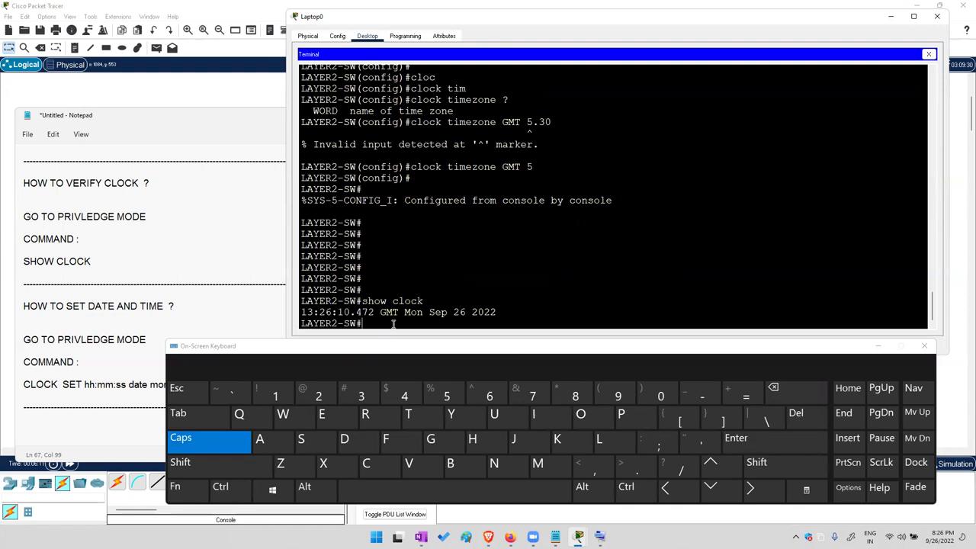
pyautogui.doubleClick(388, 311)
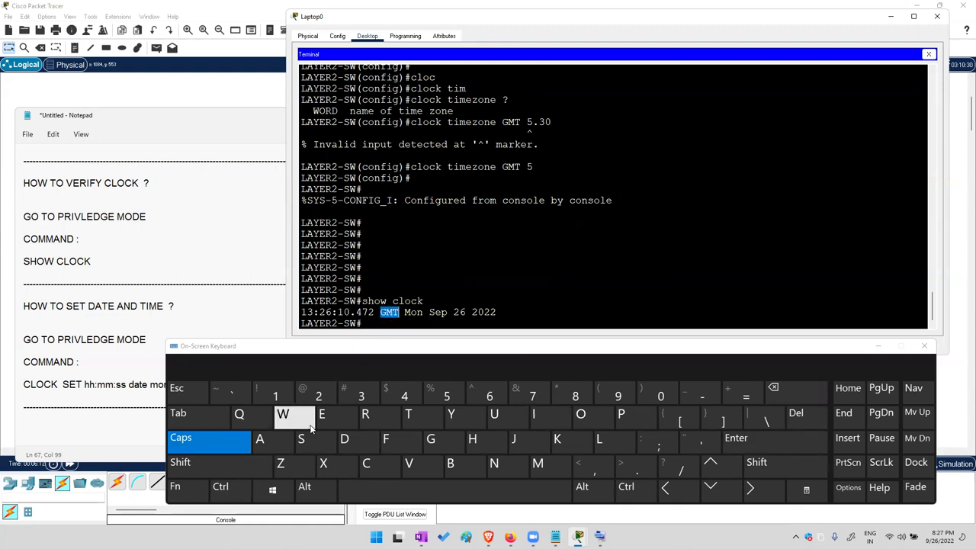
pyautogui.doubleClick(514, 169)
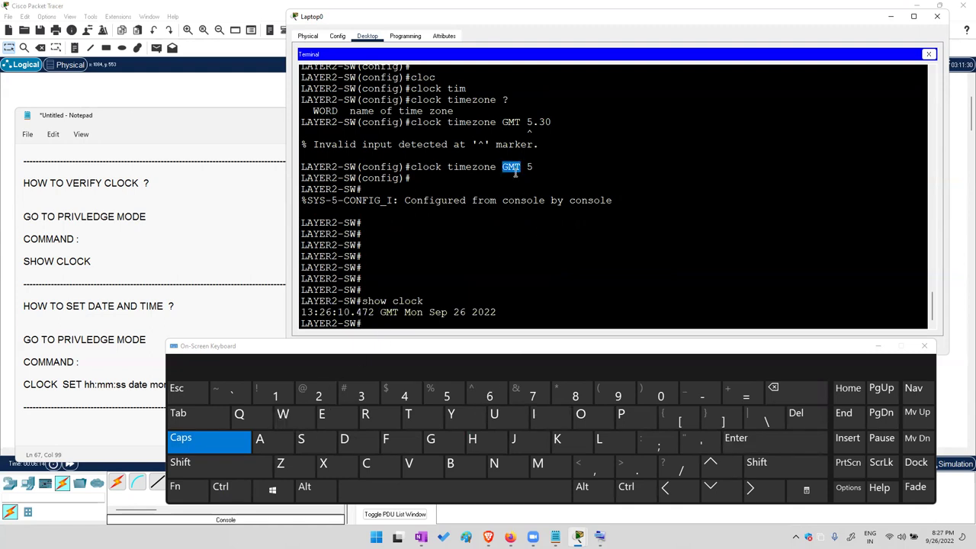
pyautogui.click(229, 444)
pyautogui.click(162, 397)
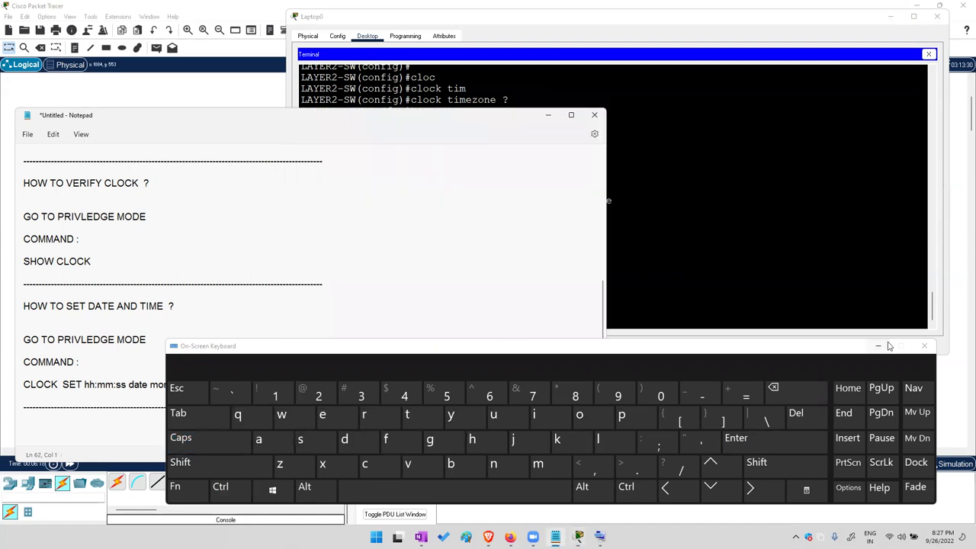
# Type the heading 'HOW TO SECURE PRIVLEDGE MODE ?' at the end of the Notepad notes
pyautogui.moveTo(884, 343); pyautogui.dragTo(510, 363)
pyautogui.click(420, 407)
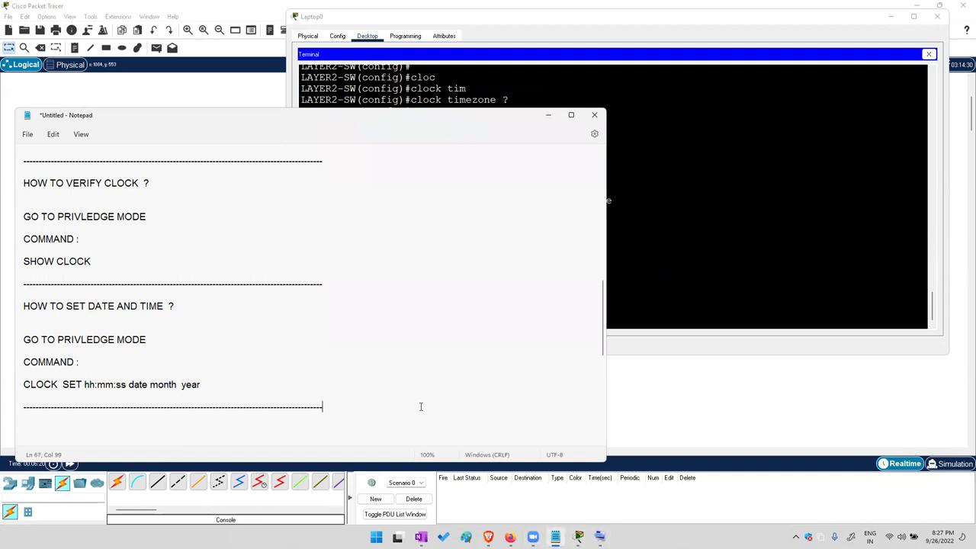
pyautogui.write('HOW TO SECURE PRIVLE')
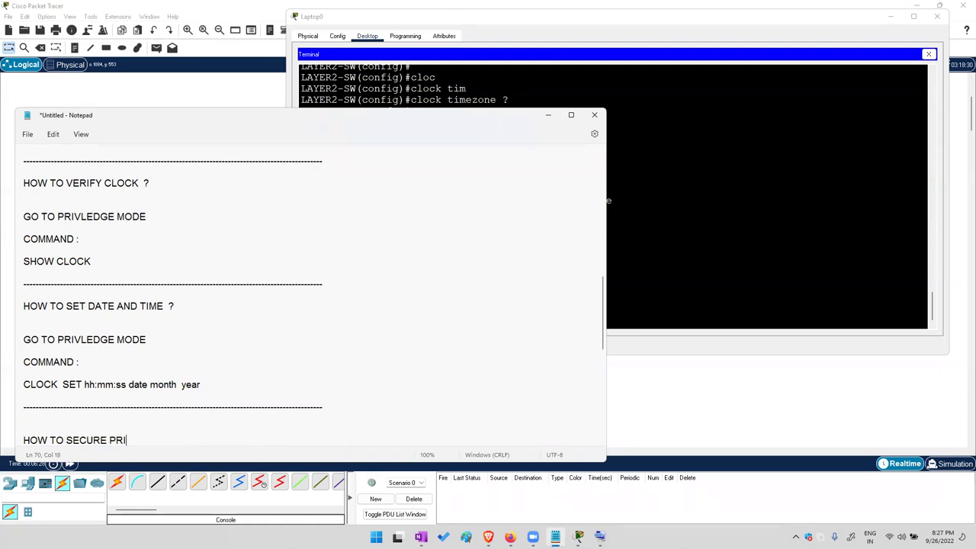
pyautogui.press('BackSpace')
pyautogui.press('BackSpace')
pyautogui.write('LEDGE MO')
pyautogui.press('BackSpace')
pyautogui.press('BackSpace')
pyautogui.press('BackSpace')
pyautogui.write('MODE  ?')
pyautogui.press('Return')
pyautogui.press('Return')
pyautogui.press('Return')
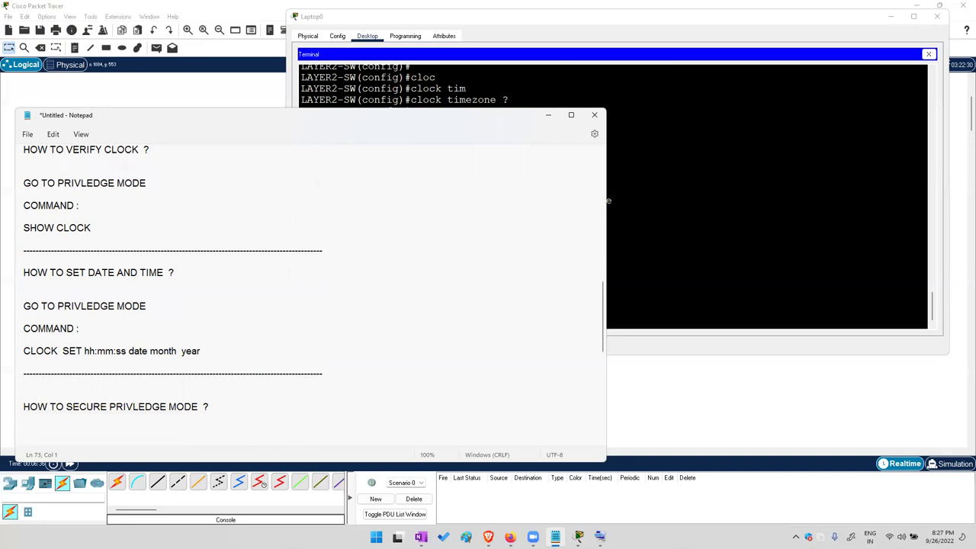
pyautogui.click(742, 252)
pyautogui.moveTo(350, 222); pyautogui.dragTo(367, 262)
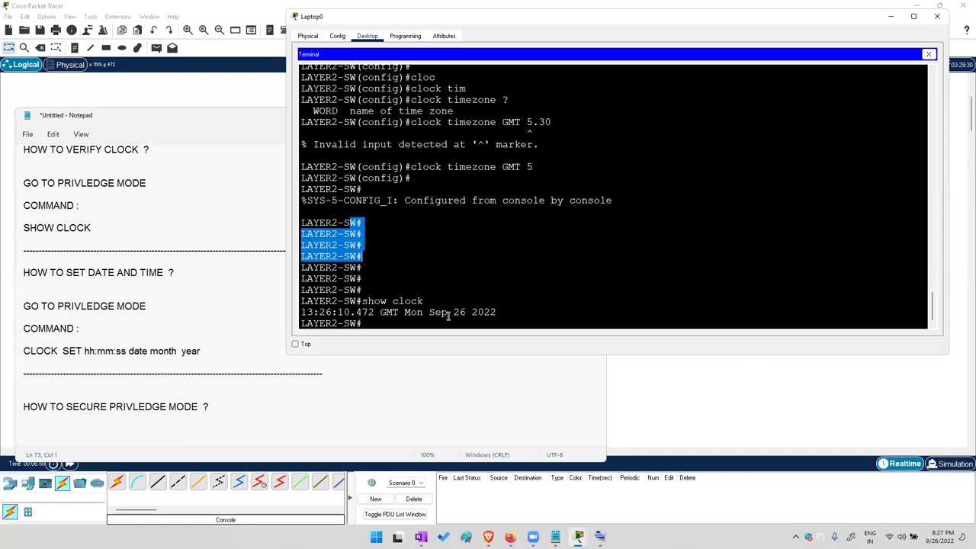
# Add the lines 'GO TO CONFIG MODE' and 'COMMAND :' to the notes
pyautogui.click(276, 429)
pyautogui.write('GOTO')
pyautogui.press('BackSpace')
pyautogui.press('BackSpace')
pyautogui.press('BackSpace')
pyautogui.write('O TO CONFIG MODE')
pyautogui.press('Return')
pyautogui.write('COMMAND :')
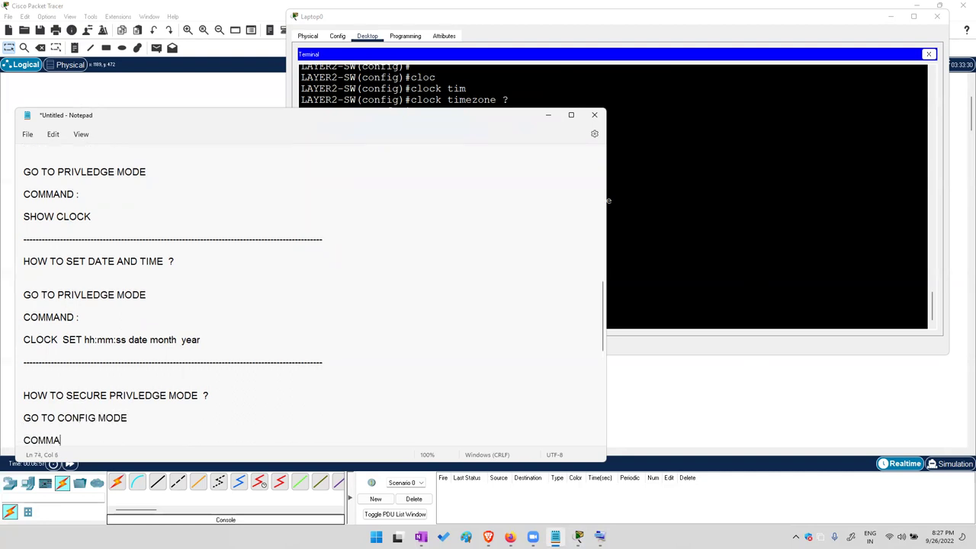
pyautogui.press('Return')
pyautogui.press('Return')
pyautogui.press('Return')
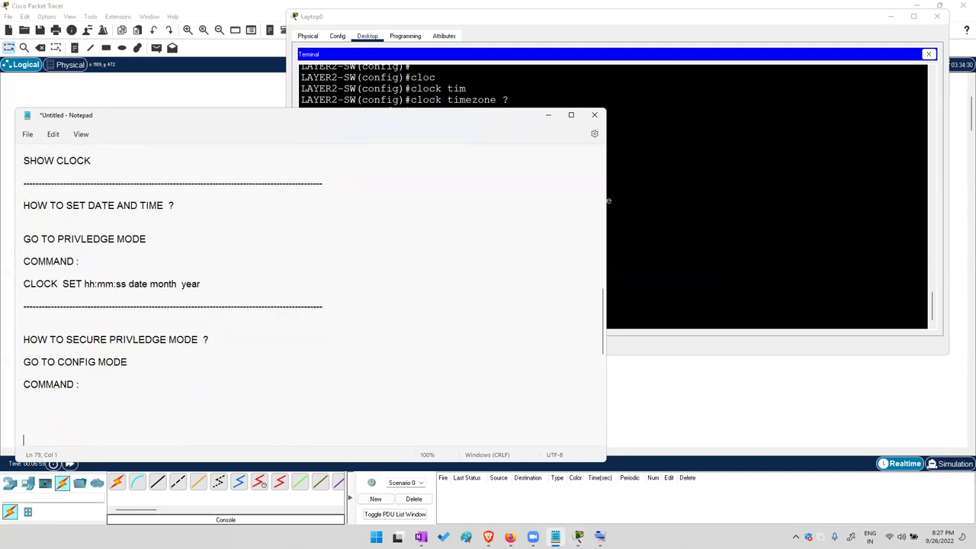
# Write the 'ENABLE ____ ____' syntax line with 'FEATURE PASSWORD' beneath it
pyautogui.write('ENABLE  ___________    ______________')
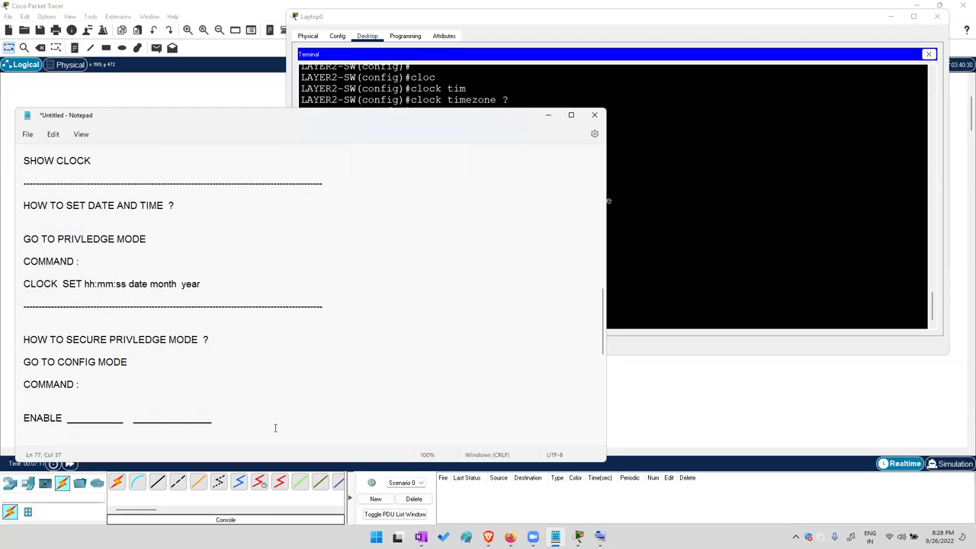
pyautogui.press('Return')
pyautogui.write('FEATURE        PASSWORD')
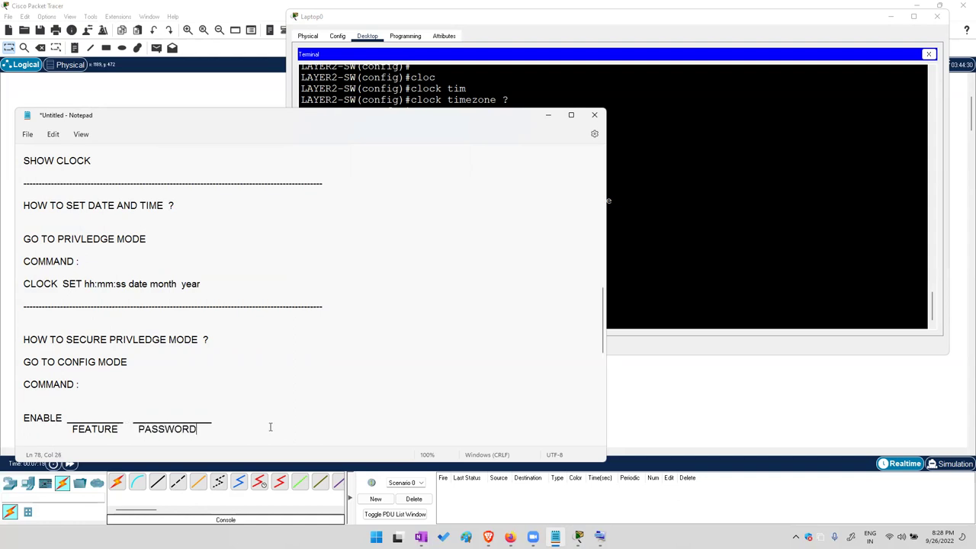
pyautogui.press('Return')
pyautogui.press('Return')
# List 'A> PASSWORD : PLAIN TEXT' and 'B> SECRET : ENCRYPT', then paste a dashed separator
pyautogui.write('A>')
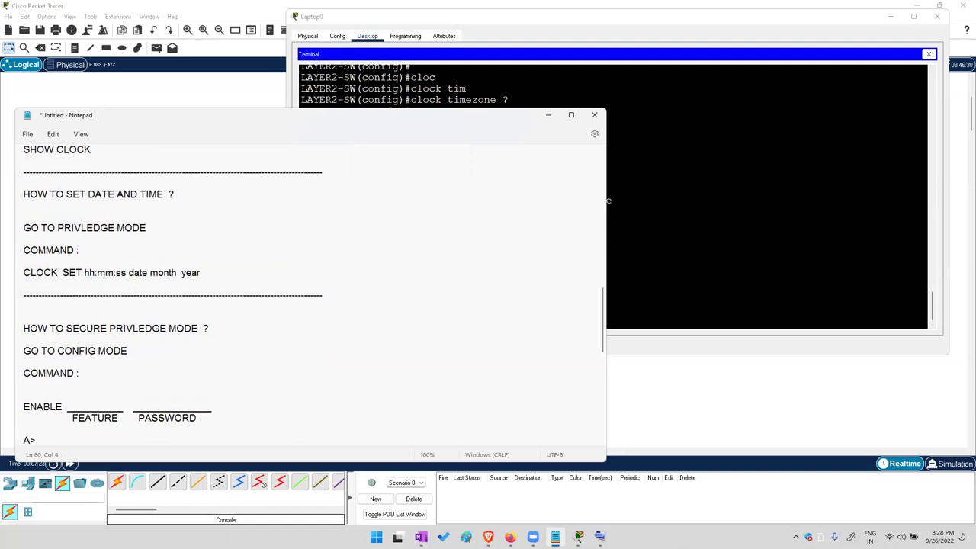
pyautogui.write(' PASSWORD  : PLAIN TEX')
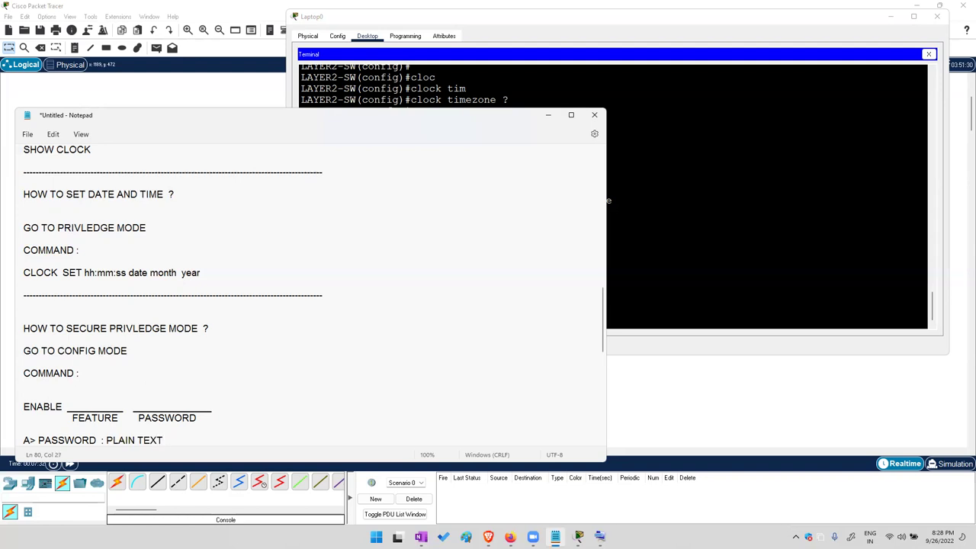
pyautogui.write('T')
pyautogui.press('Return')
pyautogui.write('B')
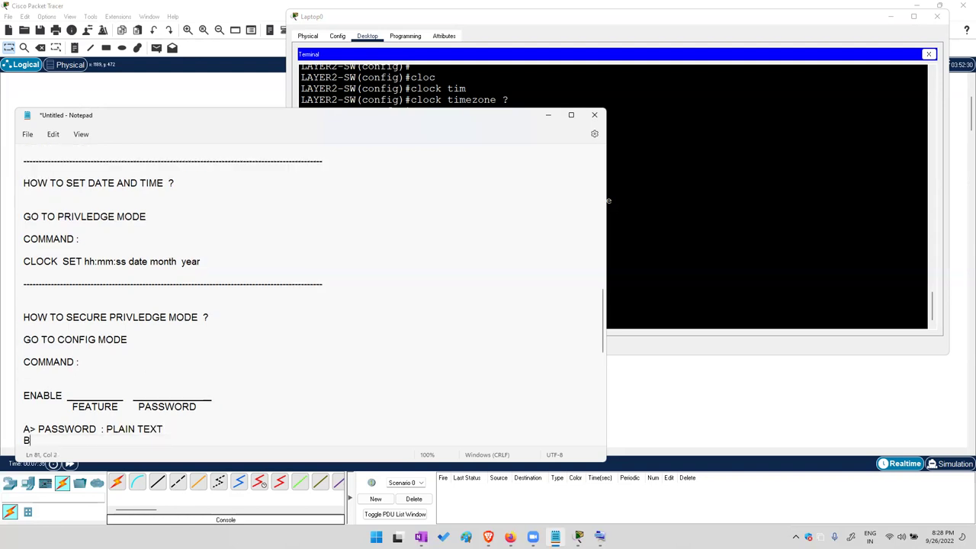
pyautogui.write('> SECRET  : ENCRYPTED')
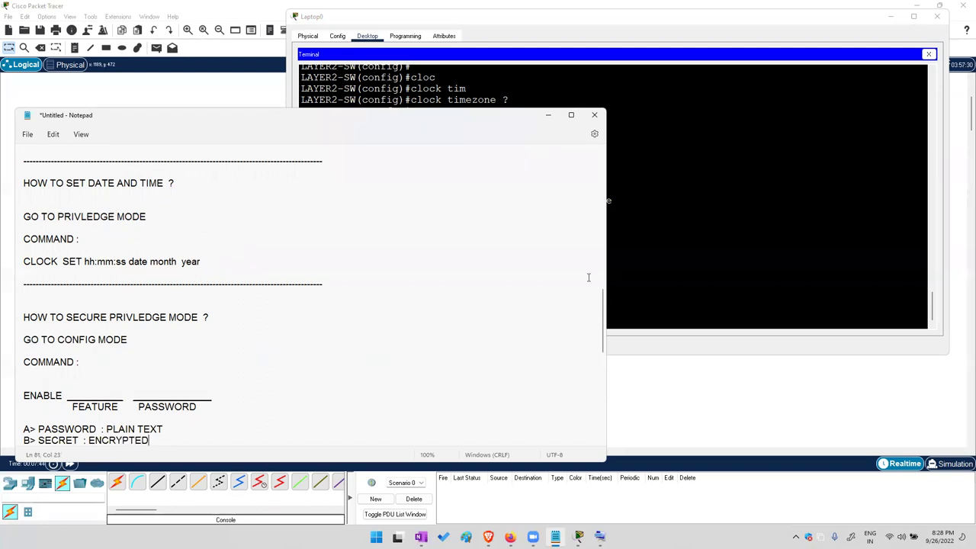
pyautogui.press('Return')
pyautogui.press('Return')
pyautogui.write('--------------------------------------------------------------------------------------------------')
# Enter global configuration mode on LAYER2-SW with conf t, using the on-screen keyboard in lowercase
pyautogui.click(753, 277)
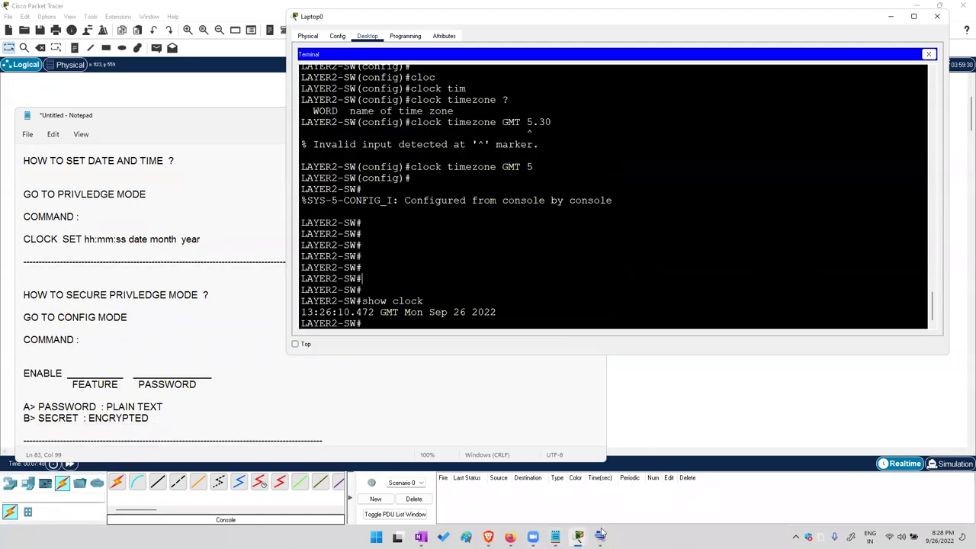
pyautogui.click(600, 536)
pyautogui.click(660, 196)
pyautogui.click(763, 440)
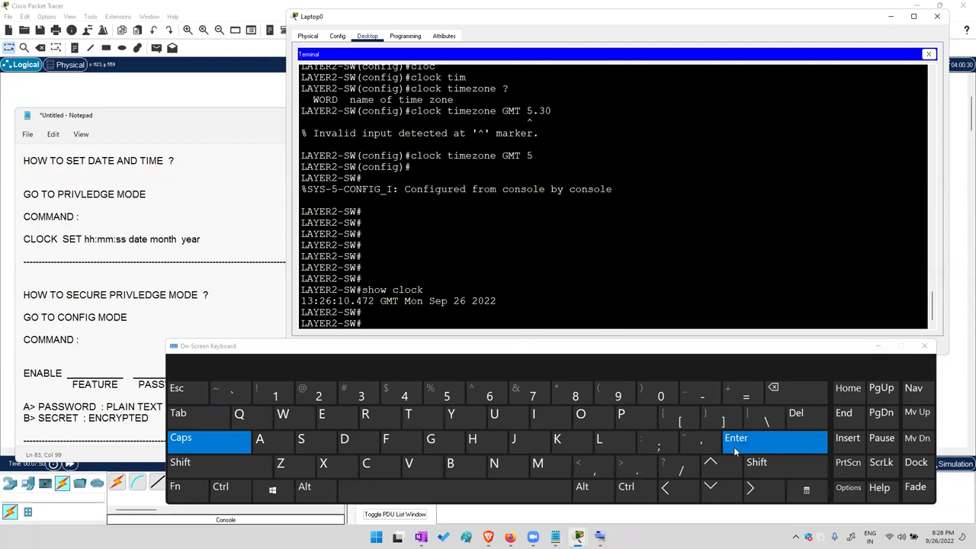
pyautogui.click(207, 441)
pyautogui.write('conf t')
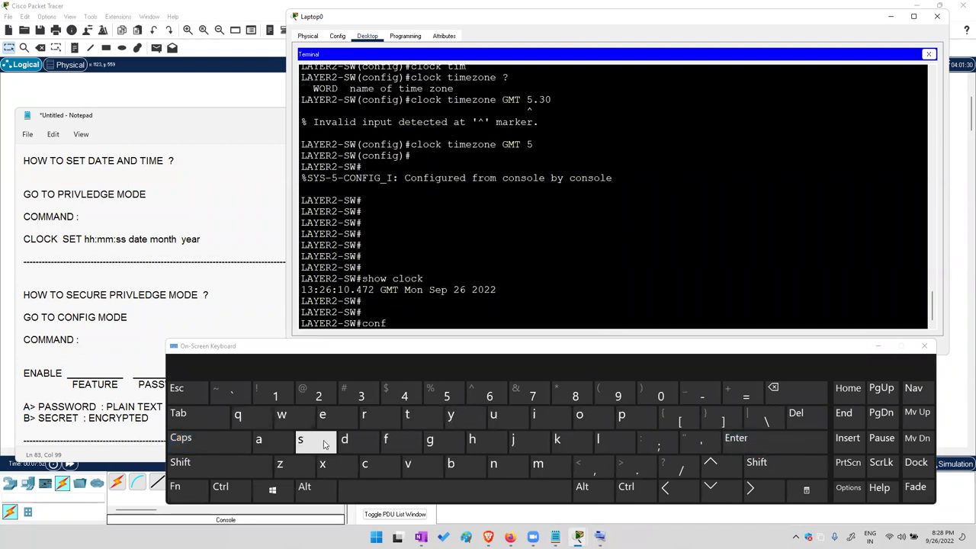
pyautogui.press('Return')
pyautogui.press('Return')
pyautogui.press('Return')
pyautogui.press('Return')
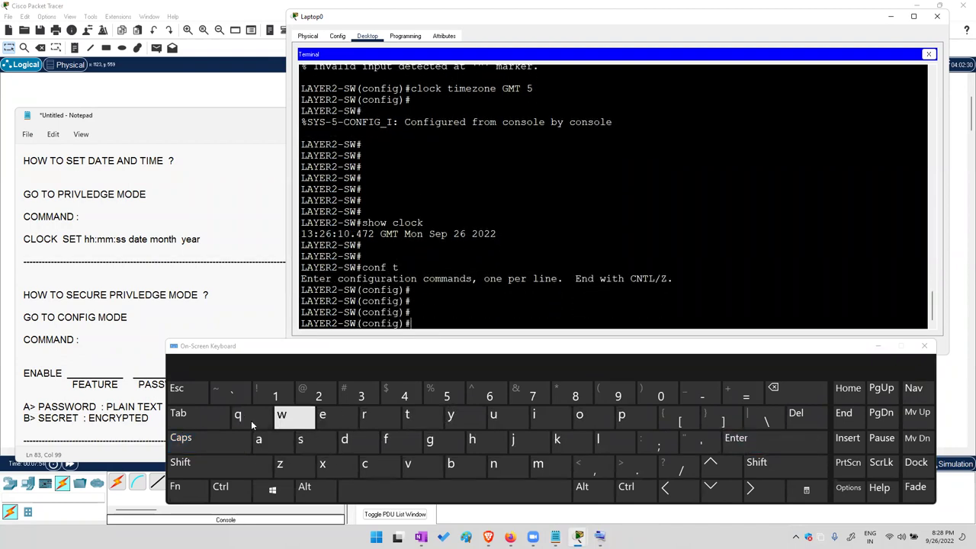
# List the enable command options with enable ? and highlight the password option
pyautogui.click(322, 415)
pyautogui.click(494, 467)
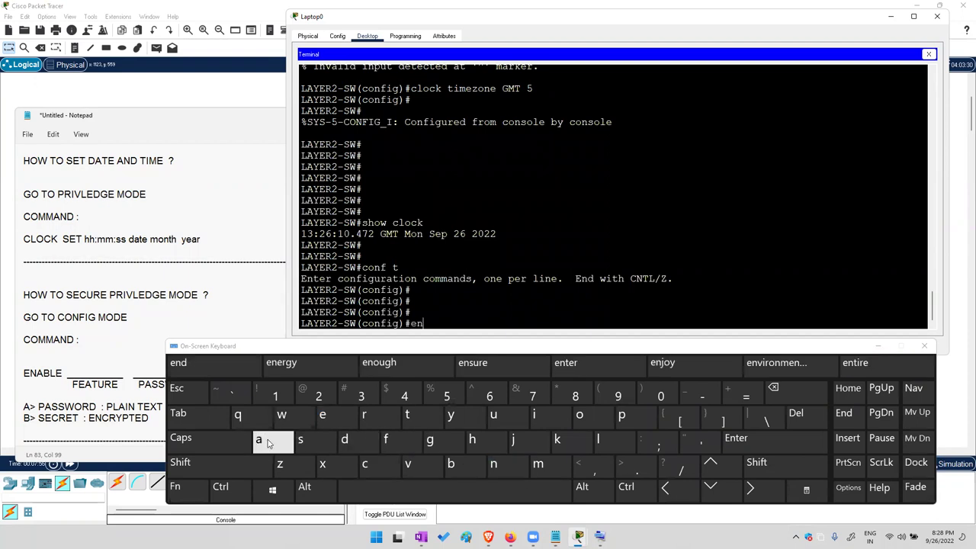
pyautogui.click(272, 440)
pyautogui.click(178, 414)
pyautogui.click(756, 462)
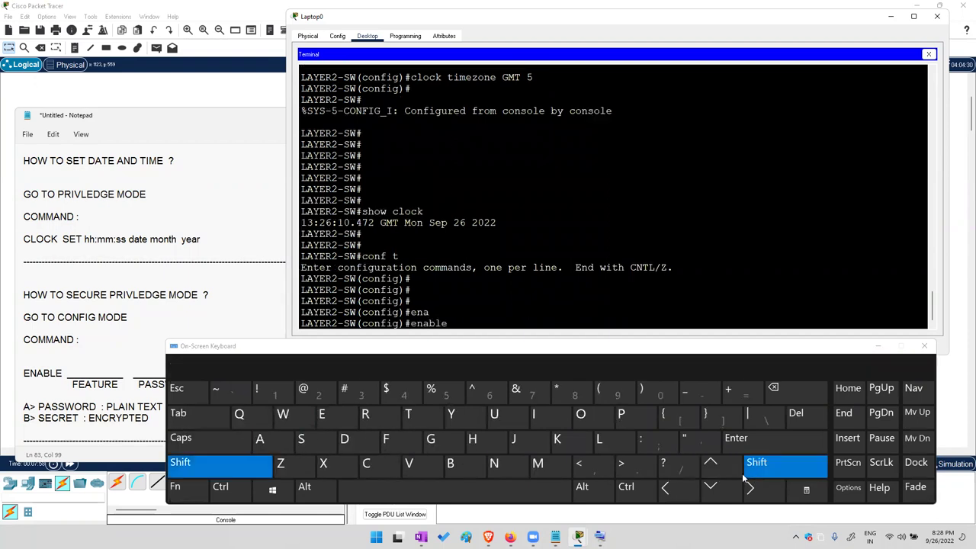
pyautogui.click(680, 466)
pyautogui.moveTo(304, 304); pyautogui.dragTo(336, 315)
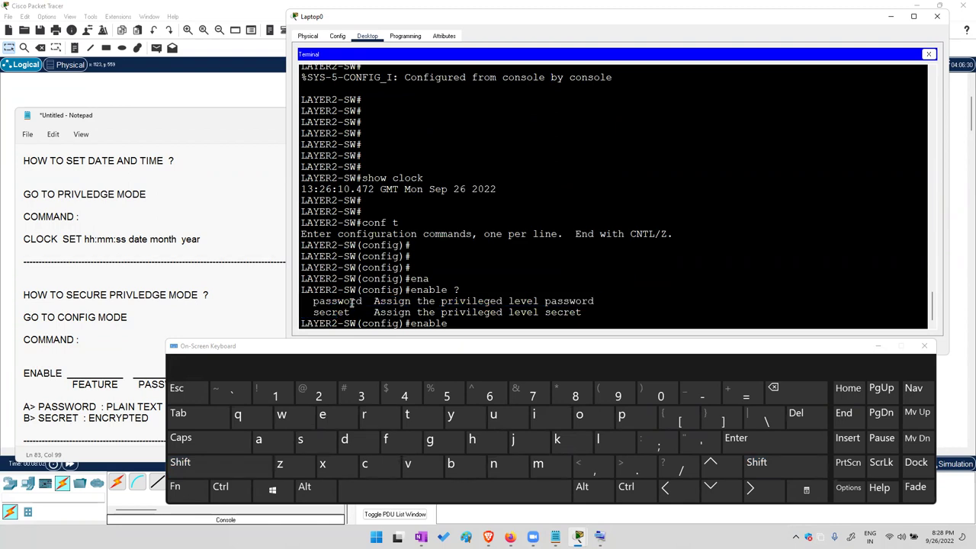
pyautogui.tripleClick(352, 301)
# Configure a plain-text enable password with the enable password command
pyautogui.click(652, 425)
pyautogui.click(257, 446)
pyautogui.click(303, 445)
pyautogui.click(205, 420)
pyautogui.click(512, 439)
pyautogui.click(493, 464)
pyautogui.click(407, 414)
pyautogui.click(322, 414)
pyautogui.click(364, 463)
pyautogui.click(472, 439)
pyautogui.click(747, 446)
# Exit configuration mode back to the privileged prompt
pyautogui.click(747, 445)
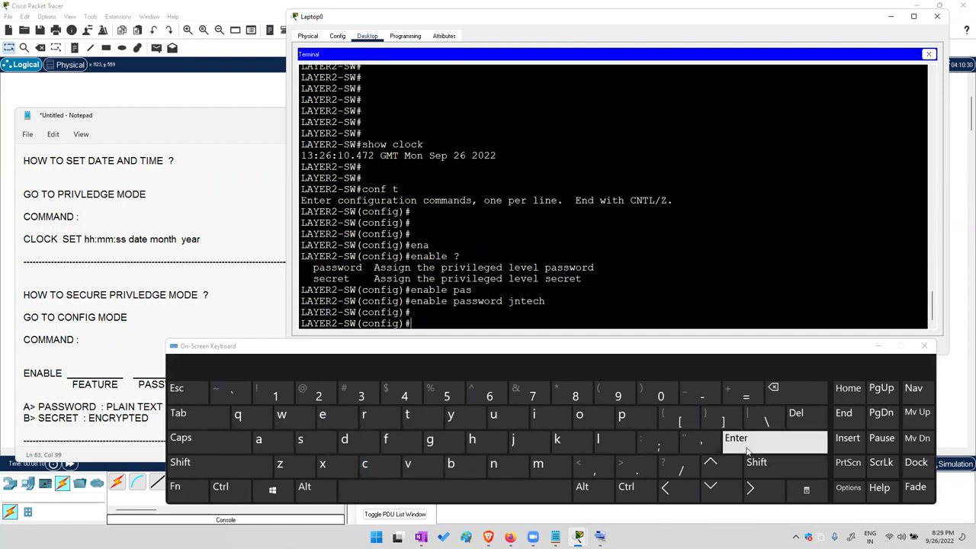
pyautogui.click(747, 446)
pyautogui.click(183, 415)
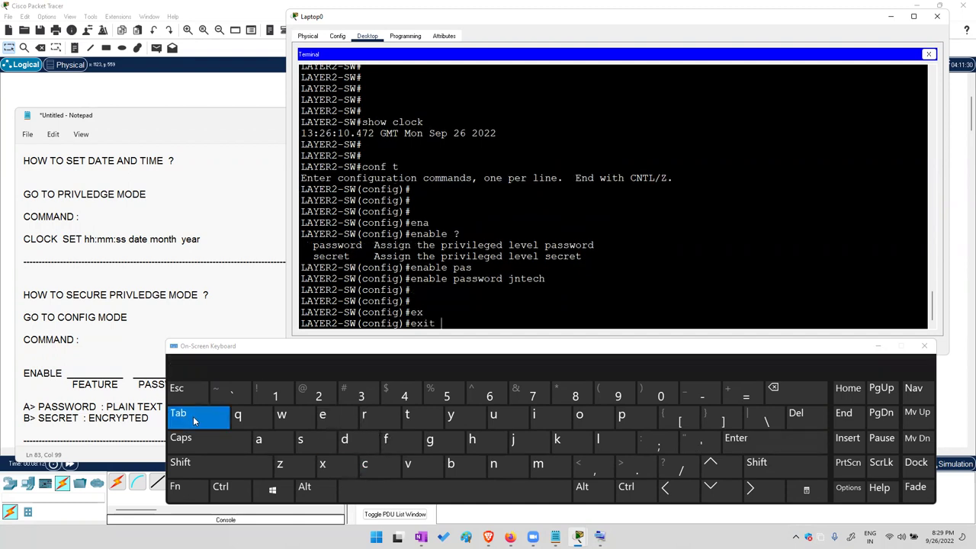
pyautogui.click(748, 444)
pyautogui.click(748, 445)
# Log out of the switch console with exit and start a new console session
pyautogui.click(748, 446)
pyautogui.click(749, 446)
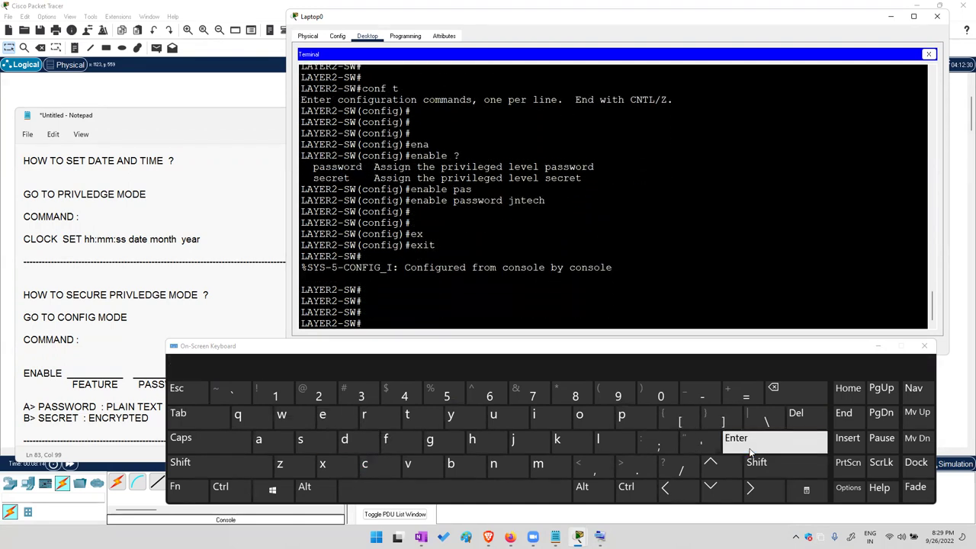
pyautogui.click(748, 446)
pyautogui.click(322, 415)
pyautogui.click(324, 462)
pyautogui.click(206, 424)
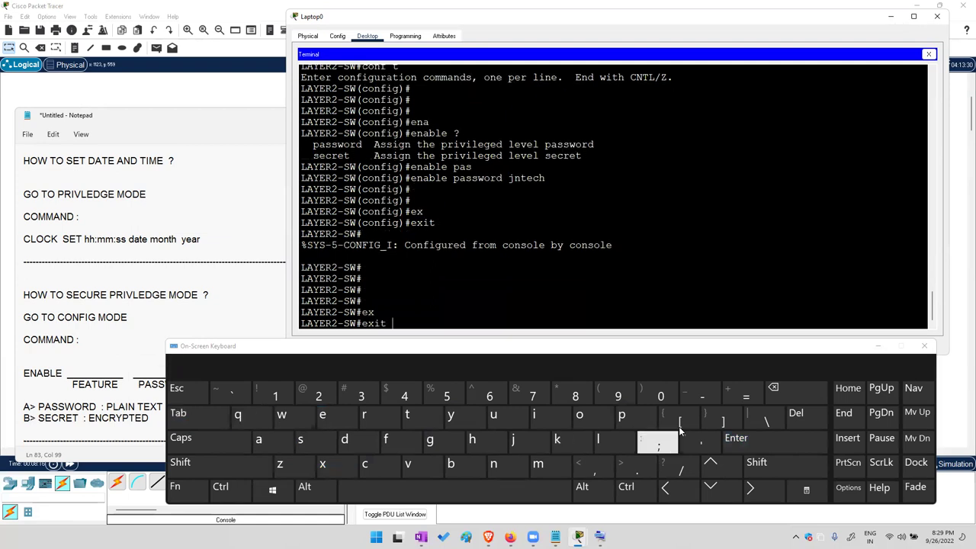
pyautogui.click(748, 443)
pyautogui.click(748, 444)
pyautogui.click(749, 444)
# Re-enter privileged mode with en, supplying the new enable password at the Password: prompt
pyautogui.click(321, 415)
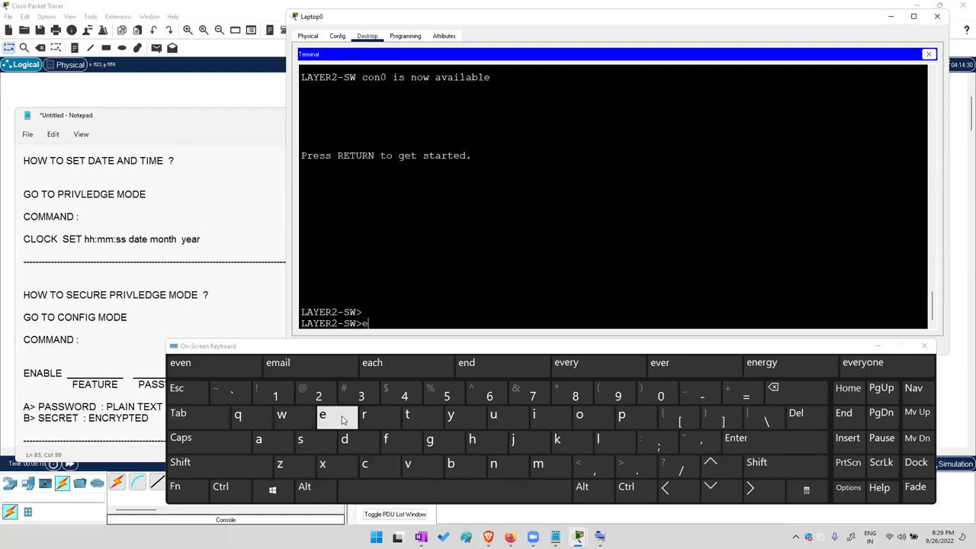
pyautogui.click(493, 464)
pyautogui.click(746, 445)
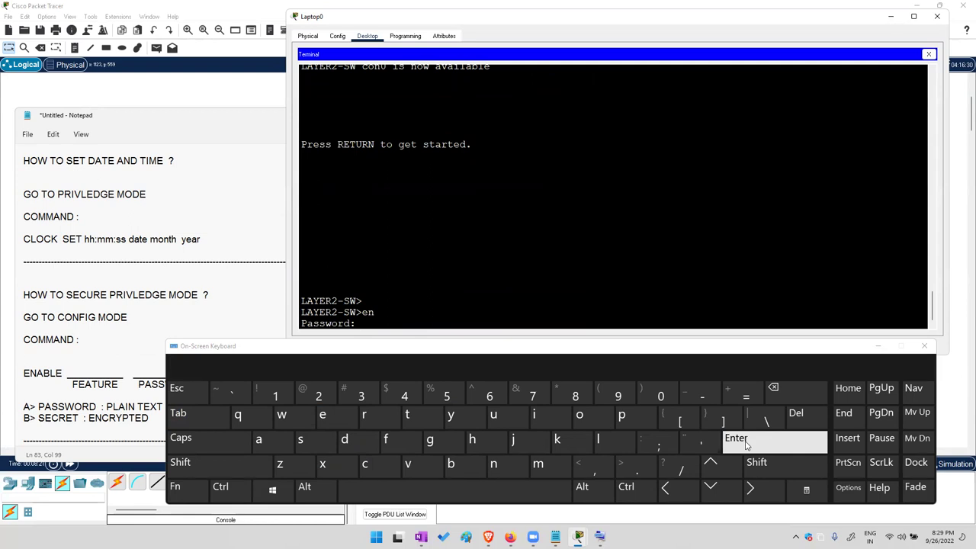
pyautogui.click(518, 440)
pyautogui.click(477, 440)
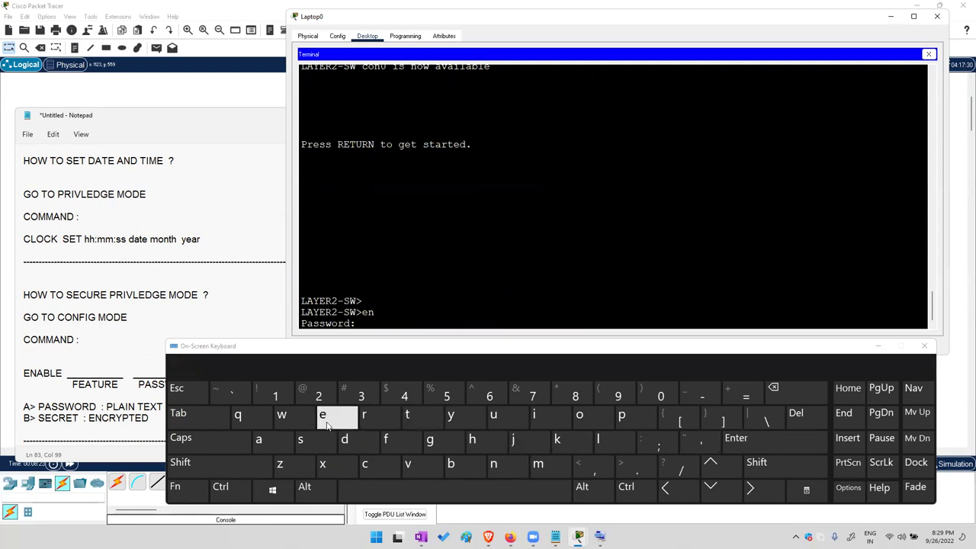
pyautogui.click(366, 465)
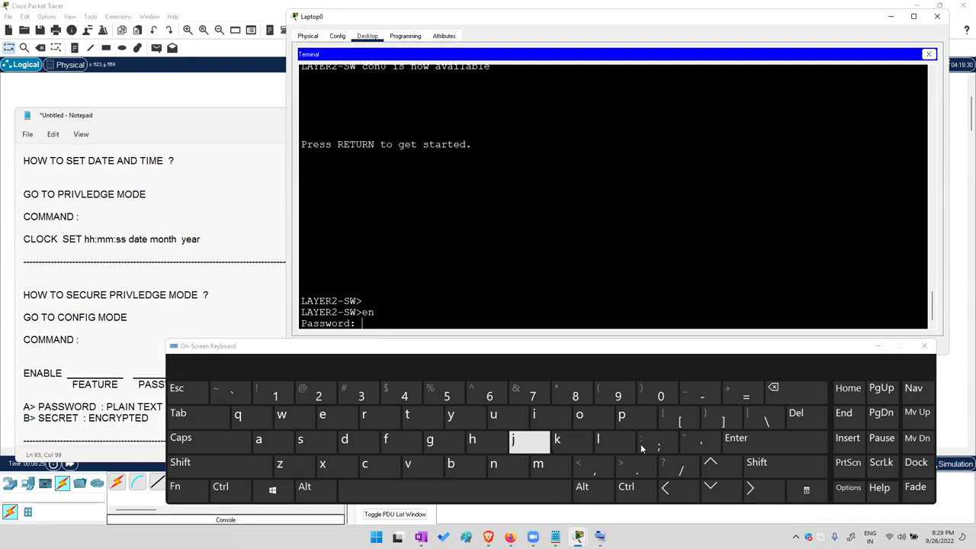
pyautogui.click(738, 447)
pyautogui.click(739, 448)
pyautogui.click(740, 448)
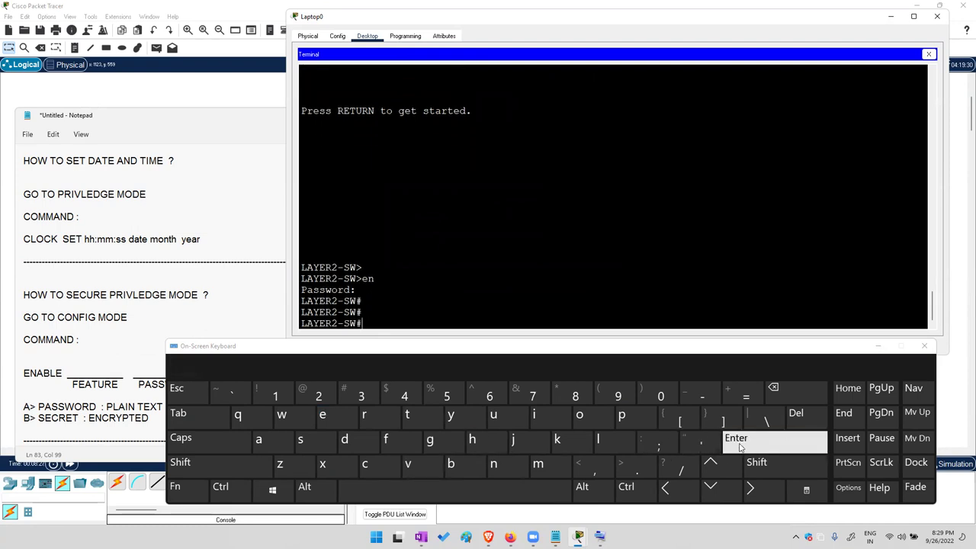
# Type sh run and auto-complete it to show running-config
pyautogui.click(305, 444)
pyautogui.click(471, 442)
pyautogui.click(457, 489)
pyautogui.click(363, 416)
pyautogui.click(506, 418)
pyautogui.click(493, 464)
pyautogui.click(178, 414)
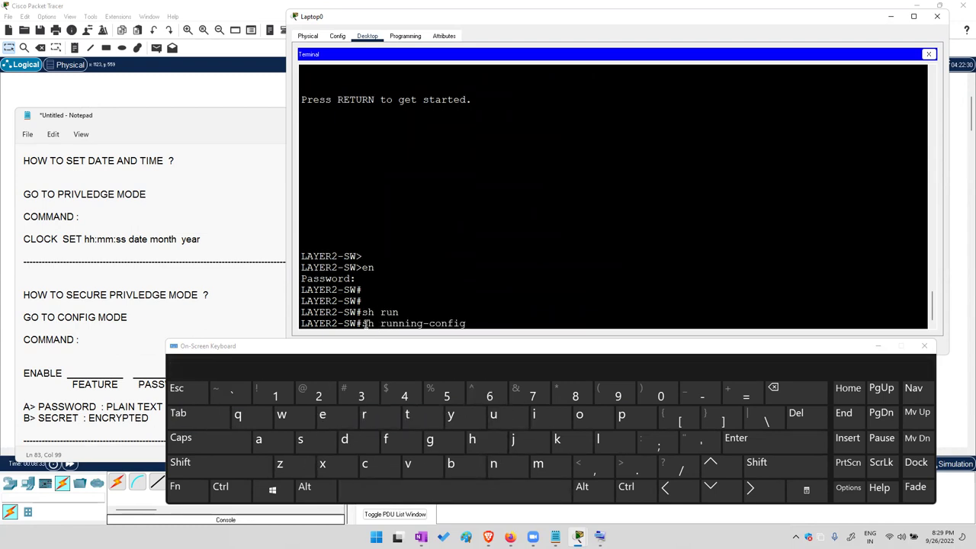
# Run show running-config, highlight the unencrypted enable password line, and quit the --More-- output
pyautogui.click(739, 439)
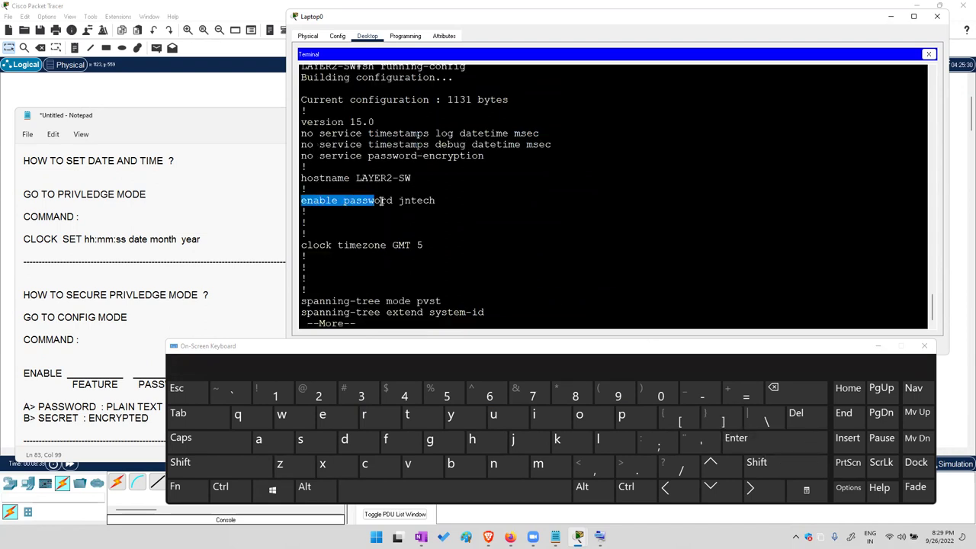
pyautogui.moveTo(404, 200); pyautogui.dragTo(481, 203)
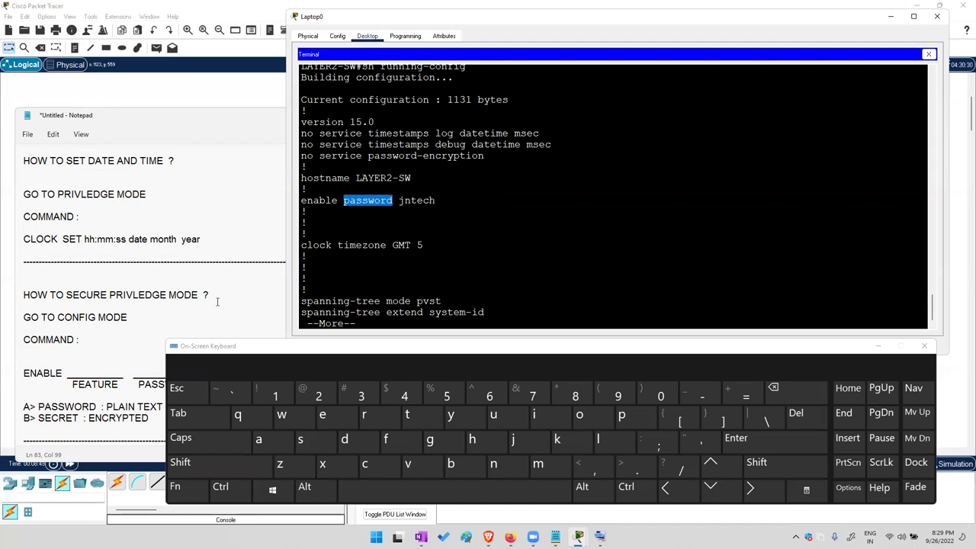
pyautogui.moveTo(106, 407); pyautogui.dragTo(134, 407)
pyautogui.click(656, 251)
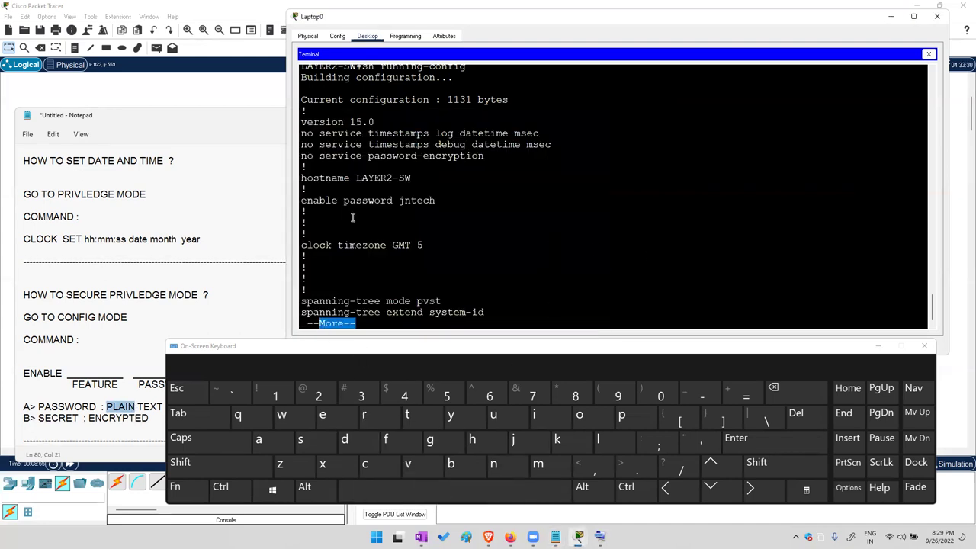
pyautogui.moveTo(332, 201); pyautogui.dragTo(451, 212)
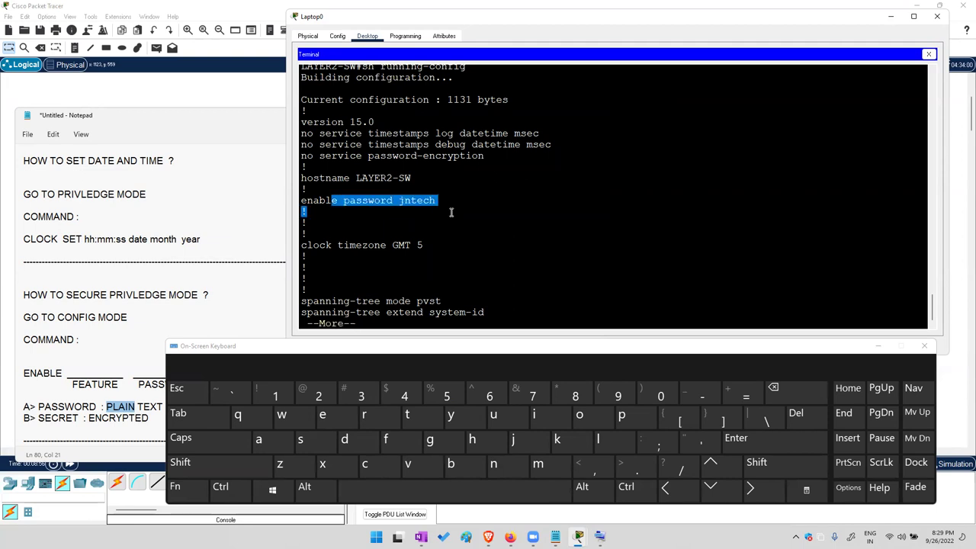
pyautogui.click(178, 390)
pyautogui.moveTo(319, 292); pyautogui.dragTo(421, 312)
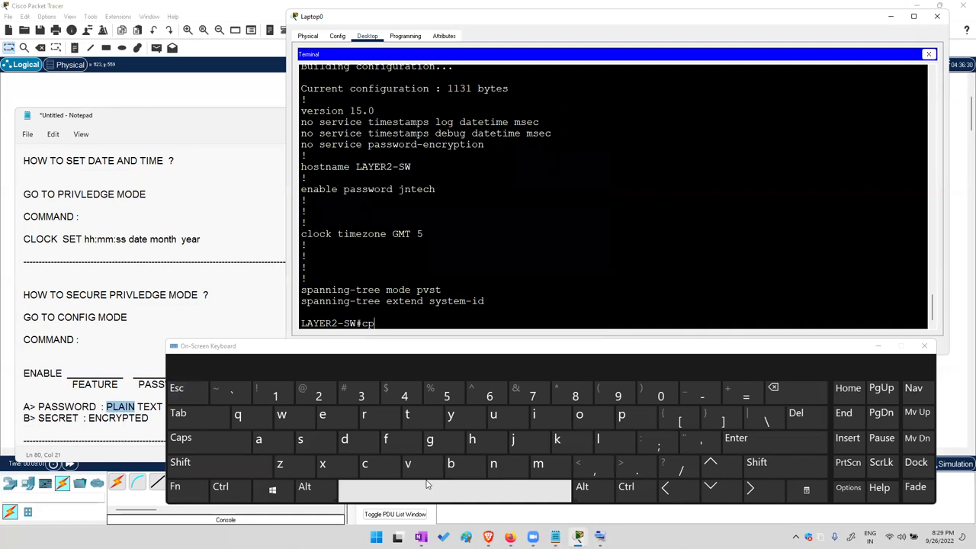
# Enter configuration mode with conf t and highlight the enable password line
pyautogui.write('conf t')
pyautogui.press('Return')
pyautogui.press('Return')
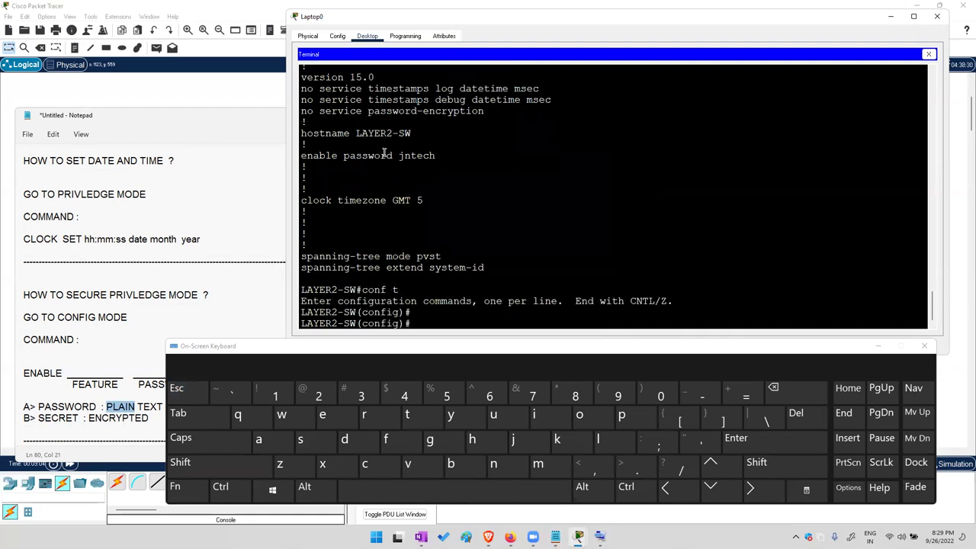
pyautogui.moveTo(306, 162); pyautogui.dragTo(302, 157)
# Remove the plain-text password with no enable password
pyautogui.click(493, 463)
pyautogui.click(579, 414)
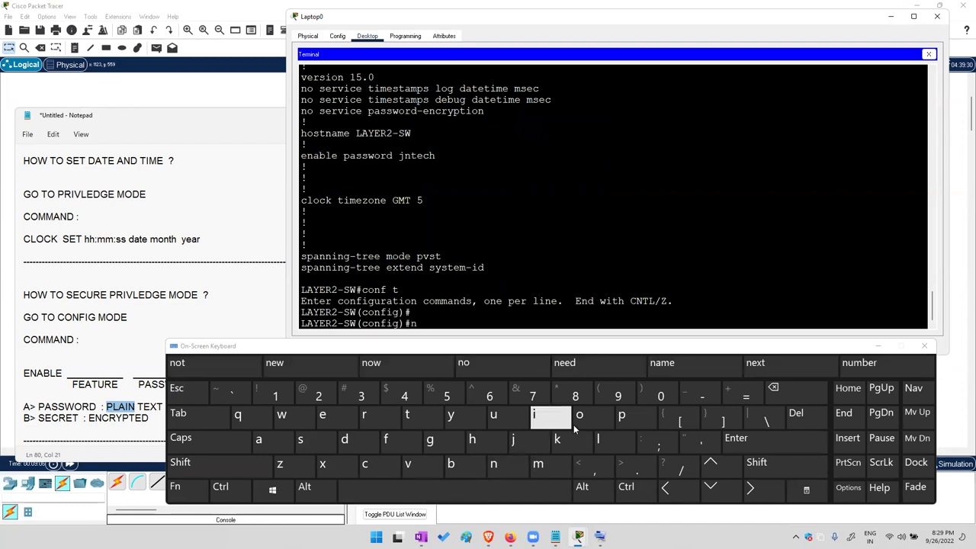
pyautogui.click(378, 491)
pyautogui.click(336, 417)
pyautogui.click(467, 464)
pyautogui.click(275, 442)
pyautogui.click(194, 418)
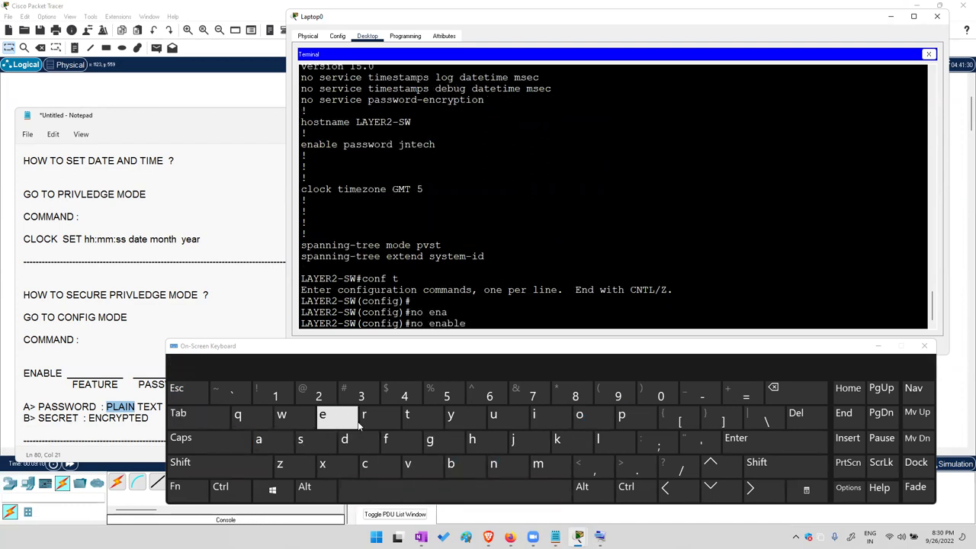
pyautogui.click(634, 418)
pyautogui.click(258, 439)
pyautogui.click(300, 439)
pyautogui.click(301, 439)
pyautogui.click(178, 413)
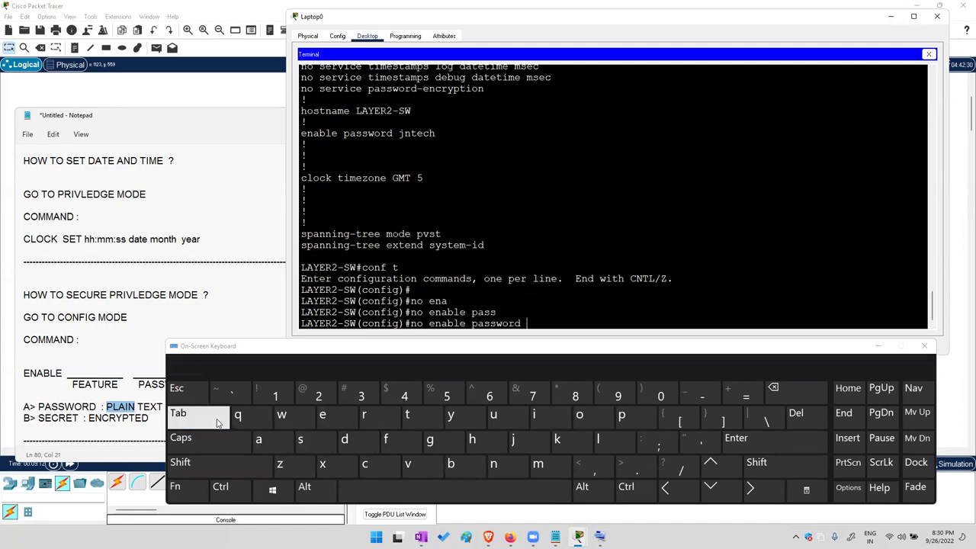
pyautogui.click(747, 438)
pyautogui.click(747, 438)
pyautogui.click(746, 438)
pyautogui.click(747, 438)
pyautogui.click(747, 438)
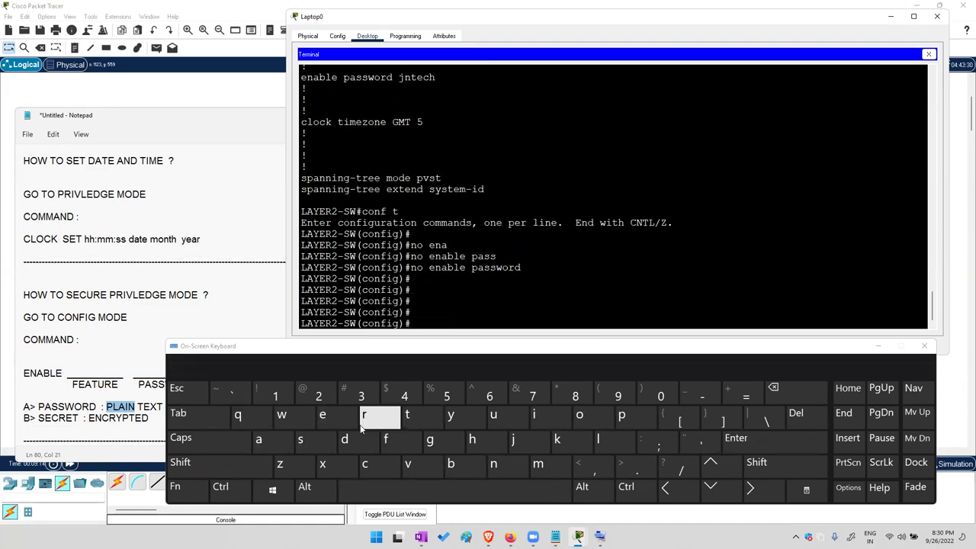
# Leave configuration mode with end, returning to the privileged prompt
pyautogui.click(322, 414)
pyautogui.click(492, 467)
pyautogui.click(344, 441)
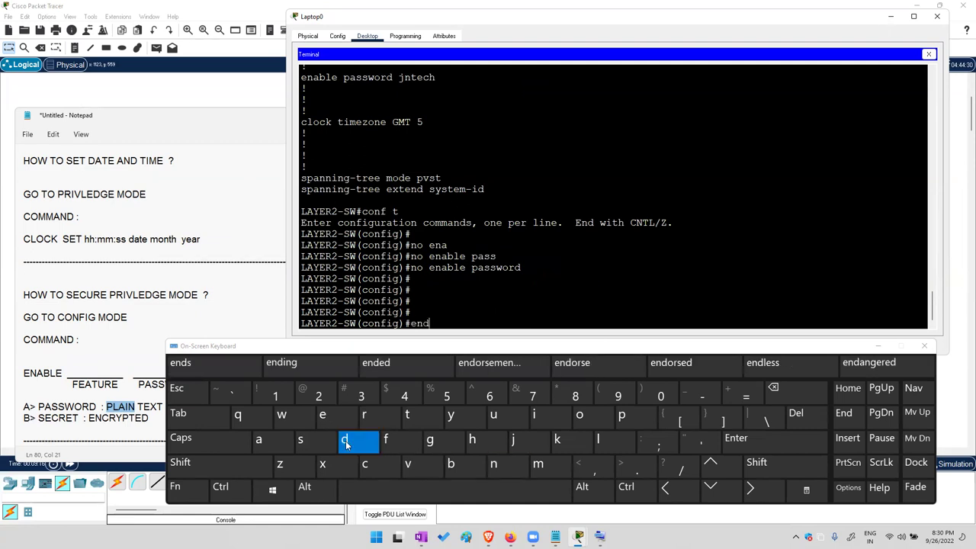
pyautogui.click(731, 442)
pyautogui.click(728, 446)
pyautogui.click(729, 446)
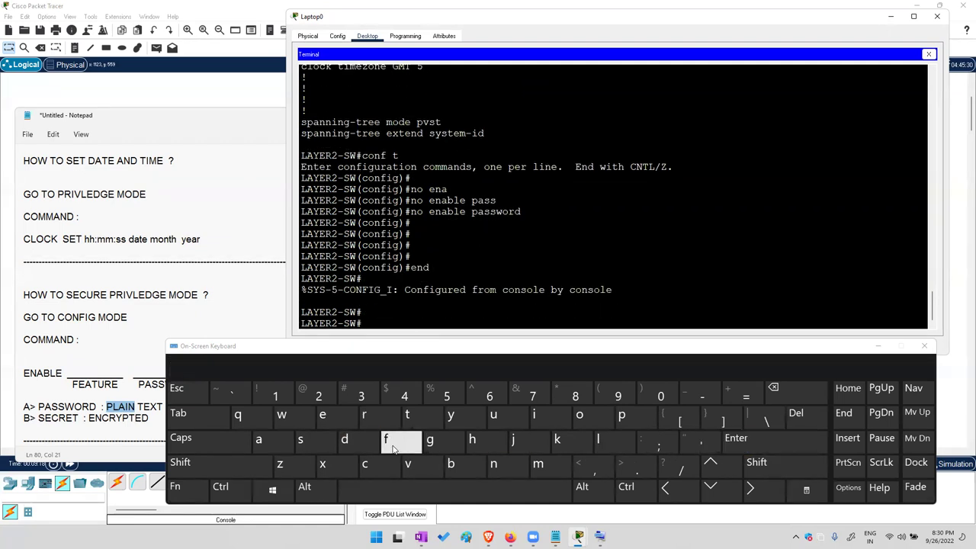
# Run sh running-config to check the listing, then stop the --More-- output
pyautogui.write('sh running-config')
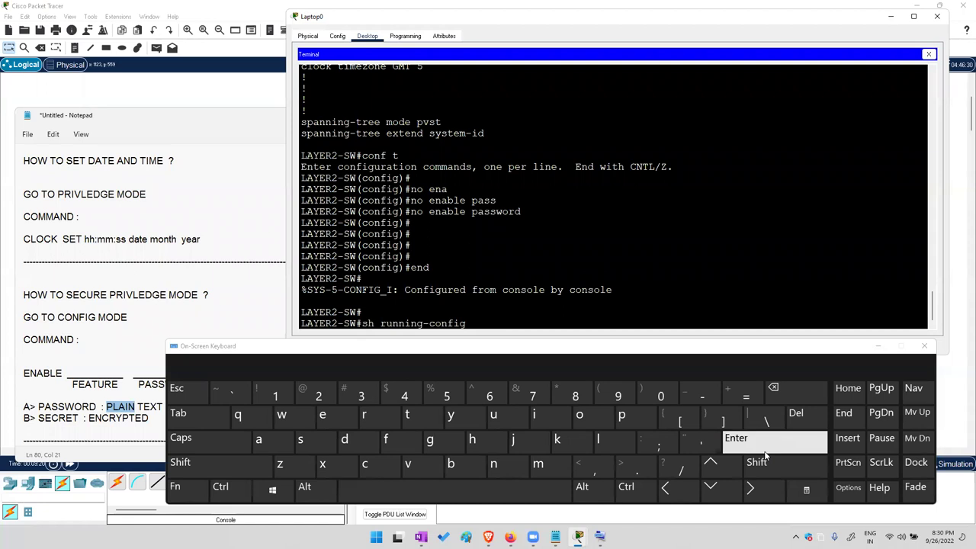
pyautogui.click(762, 450)
pyautogui.moveTo(303, 200); pyautogui.dragTo(384, 222)
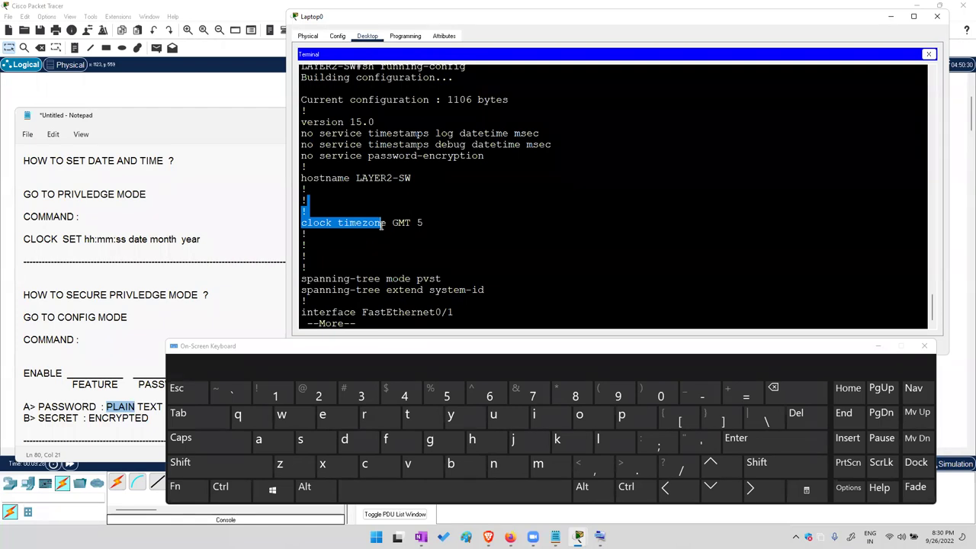
pyautogui.click(182, 390)
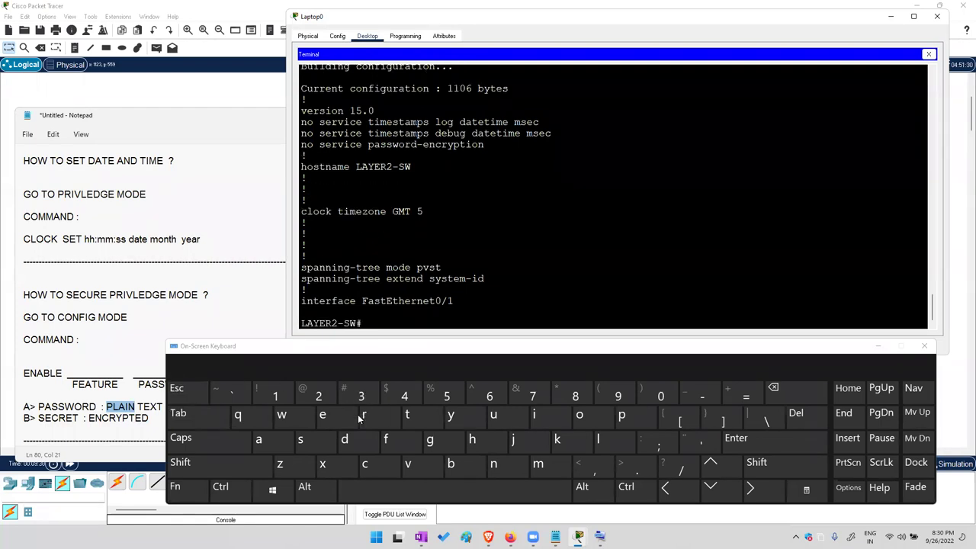
# Recall conf t from the command history to enter global configuration mode
pyautogui.click(711, 463)
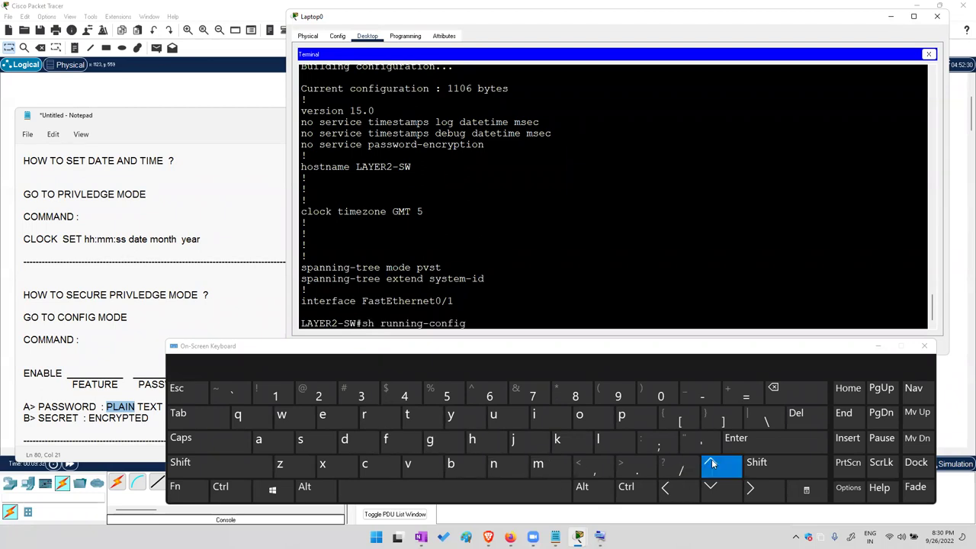
pyautogui.click(711, 464)
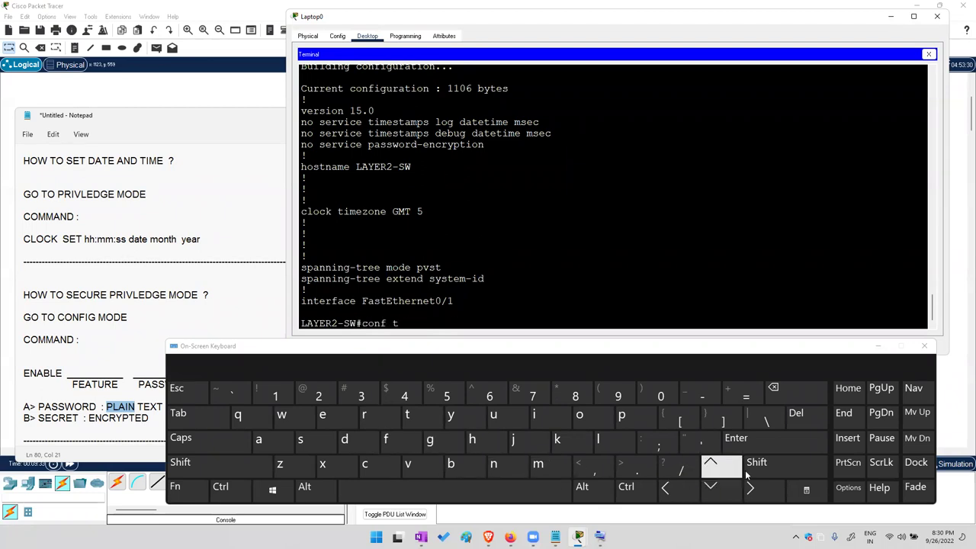
pyautogui.click(775, 446)
pyautogui.click(776, 446)
pyautogui.click(776, 446)
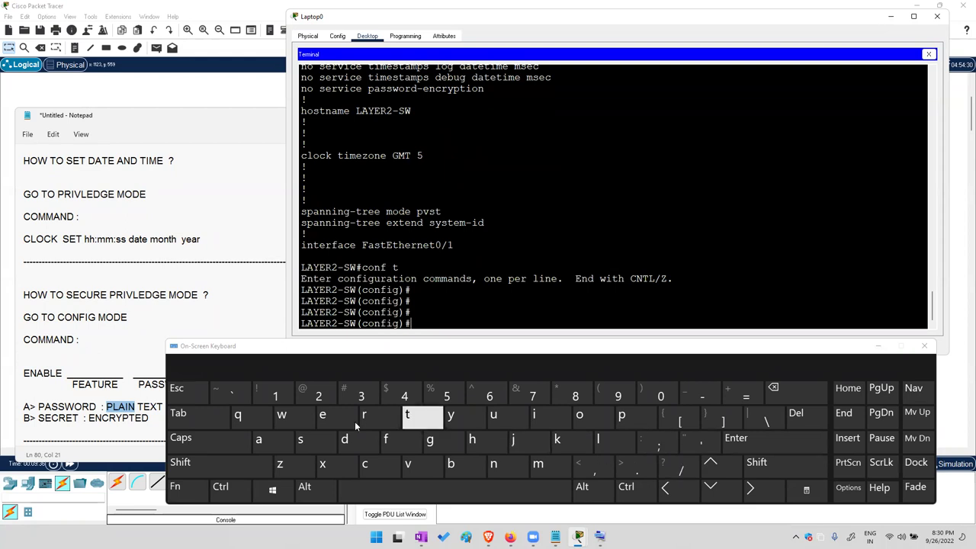
# Configure a new enable secret with the enable secret command
pyautogui.click(322, 415)
pyautogui.click(493, 463)
pyautogui.click(259, 439)
pyautogui.click(177, 413)
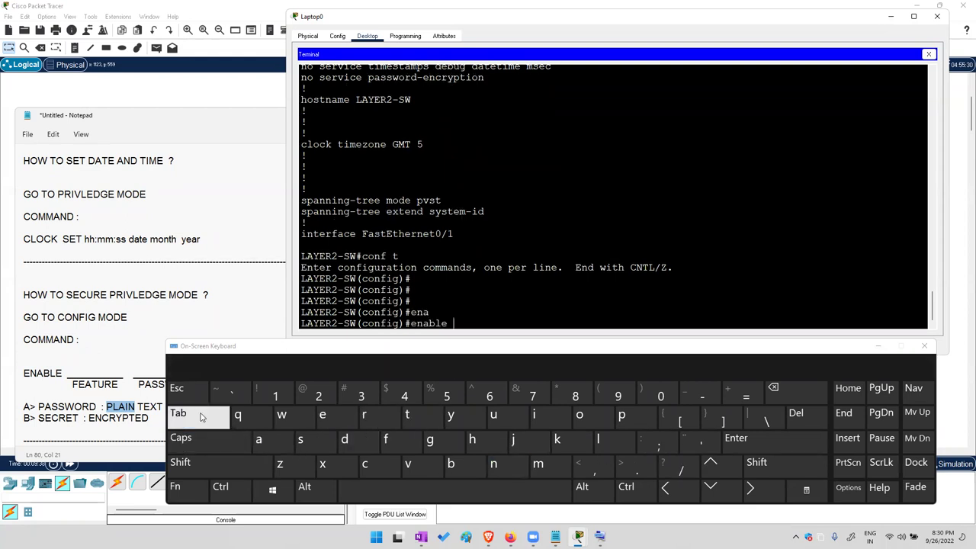
pyautogui.click(299, 440)
pyautogui.click(322, 416)
pyautogui.click(177, 412)
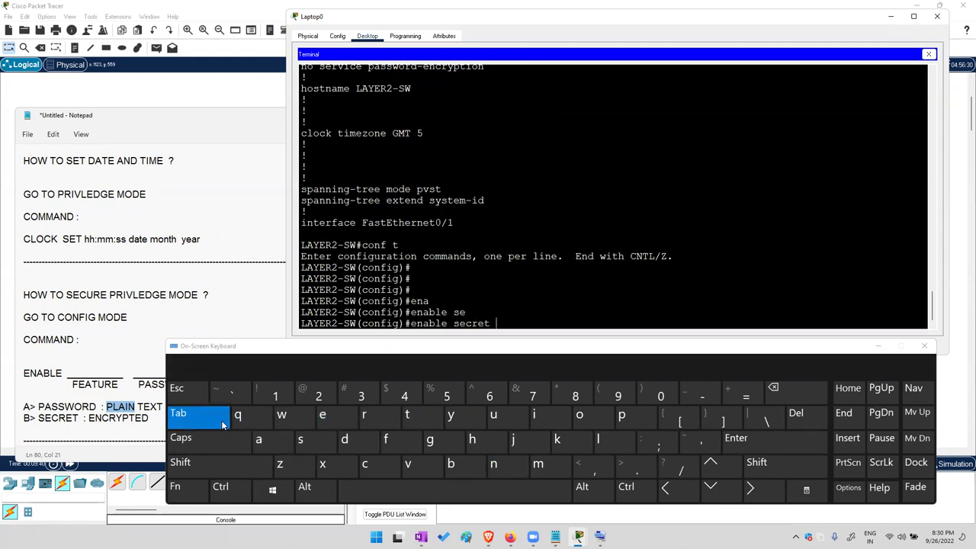
pyautogui.click(512, 439)
pyautogui.click(493, 463)
pyautogui.click(407, 416)
pyautogui.click(345, 421)
pyautogui.click(381, 464)
pyautogui.click(488, 440)
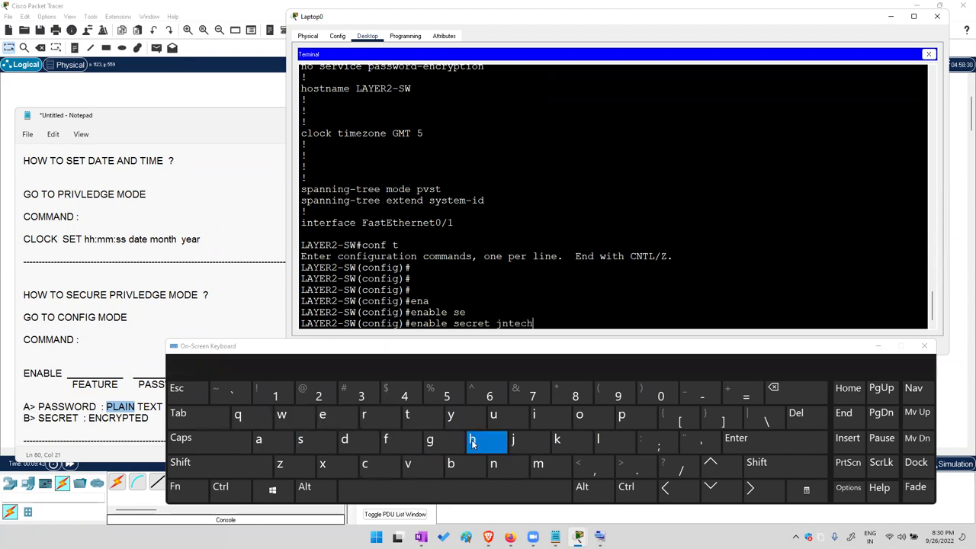
pyautogui.click(743, 440)
pyautogui.click(743, 440)
pyautogui.click(743, 440)
# Leave configuration mode with end
pyautogui.click(322, 416)
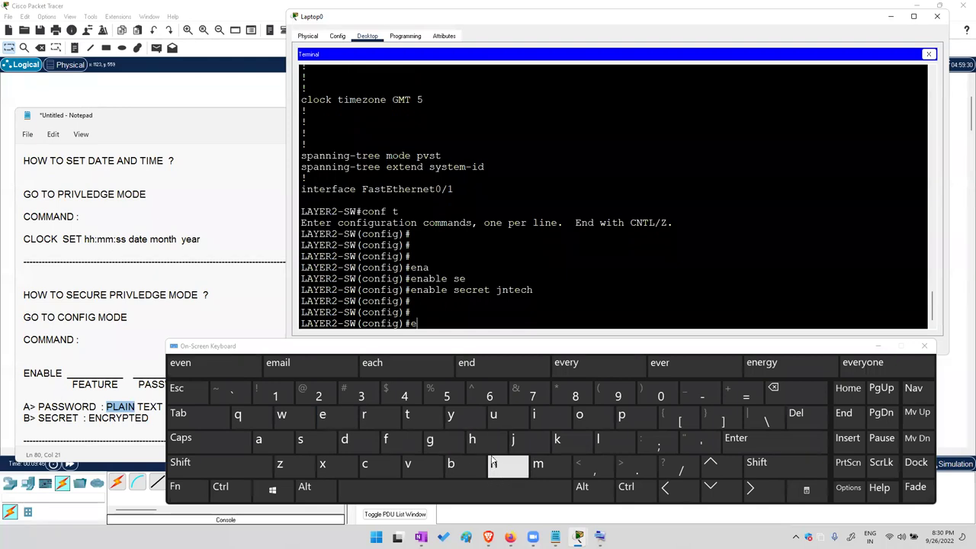
pyautogui.click(493, 463)
pyautogui.click(352, 451)
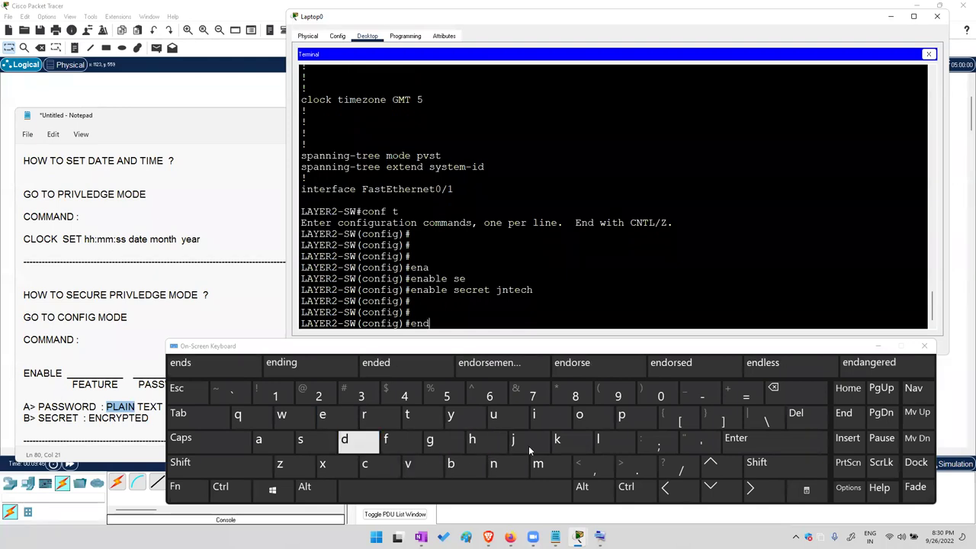
pyautogui.click(734, 441)
pyautogui.click(733, 441)
pyautogui.click(733, 441)
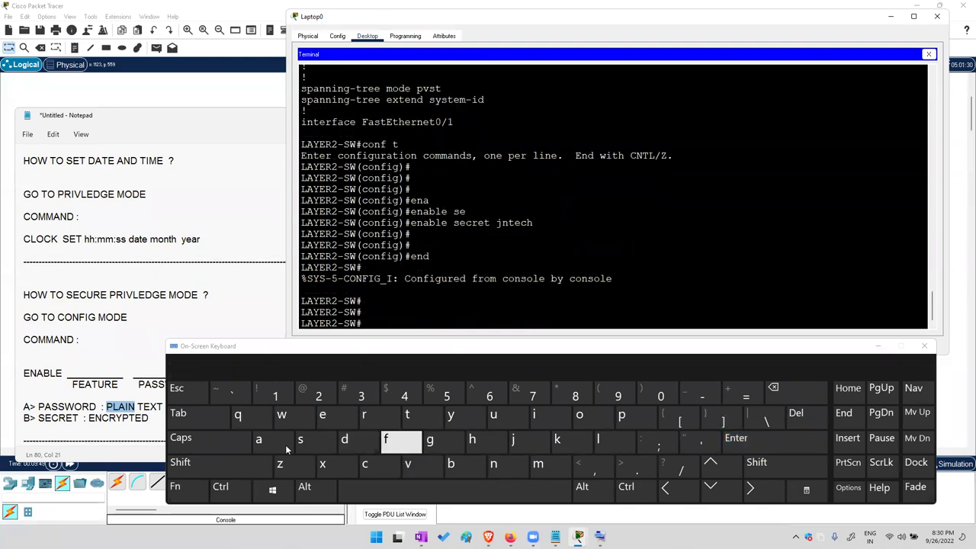
# Log out of the console with exit, returning to the LAYER2-SW> user prompt
pyautogui.click(322, 415)
pyautogui.click(322, 464)
pyautogui.click(178, 413)
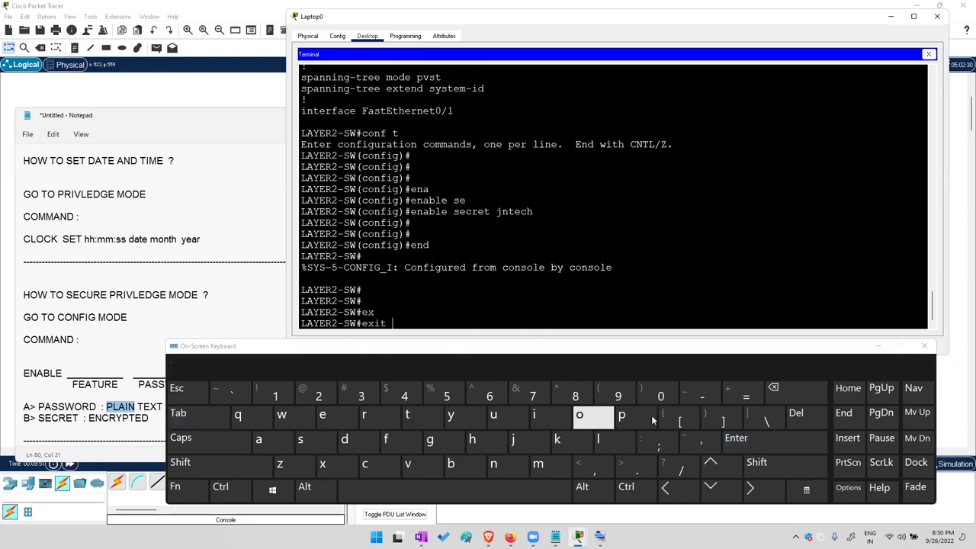
pyautogui.click(752, 441)
pyautogui.click(752, 440)
pyautogui.click(752, 440)
pyautogui.click(751, 440)
pyautogui.click(752, 439)
# Enter privileged mode with en, supplying the new enable secret
pyautogui.click(321, 416)
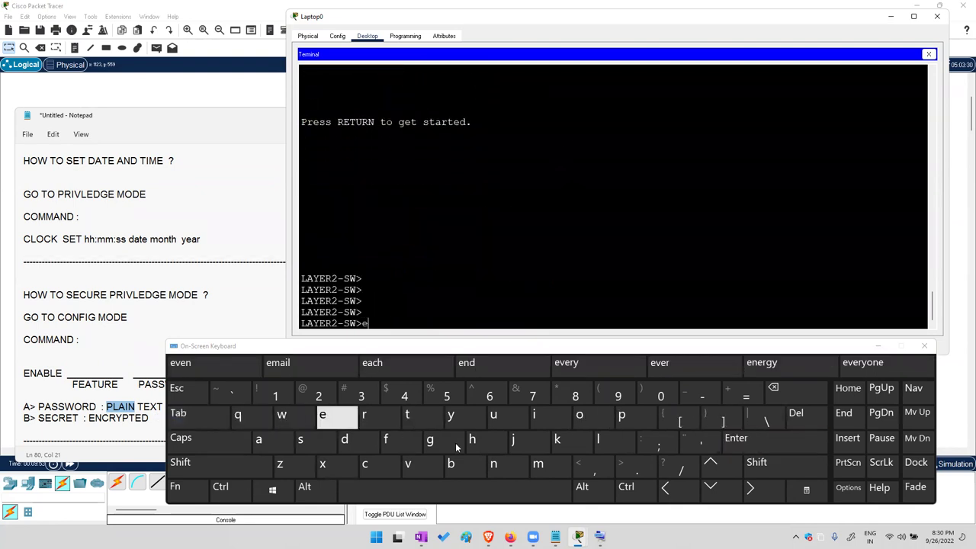
pyautogui.click(493, 467)
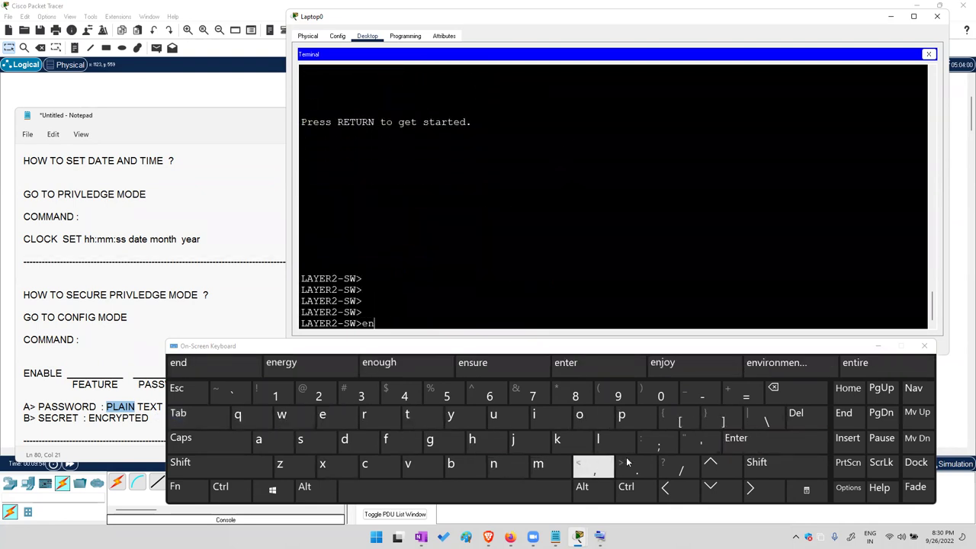
pyautogui.click(755, 438)
pyautogui.click(525, 440)
pyautogui.click(372, 414)
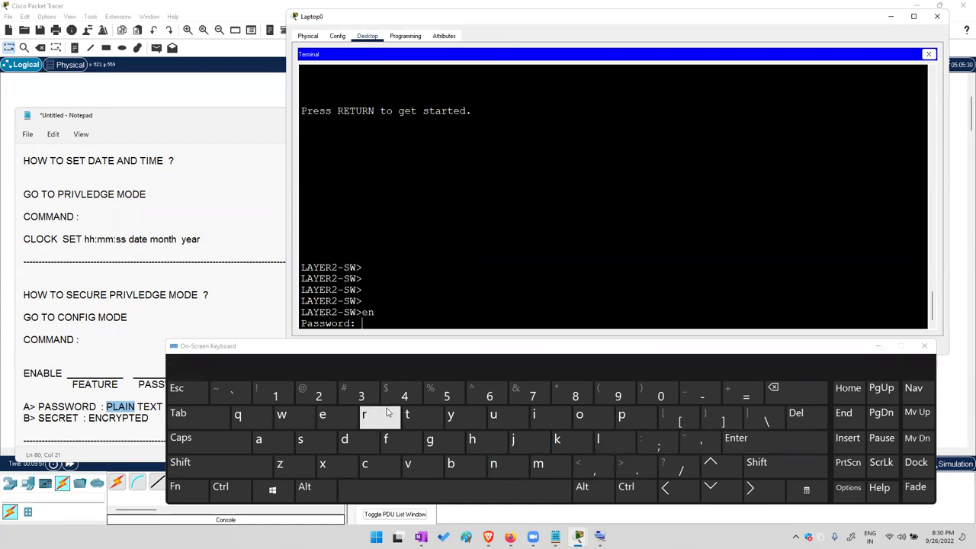
pyautogui.click(323, 414)
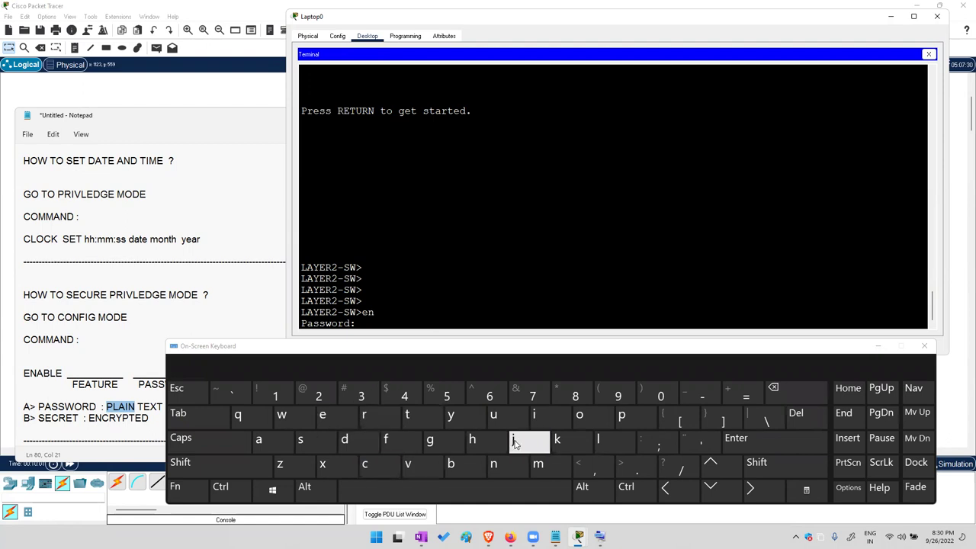
pyautogui.click(801, 442)
pyautogui.click(800, 442)
pyautogui.click(800, 442)
pyautogui.click(800, 442)
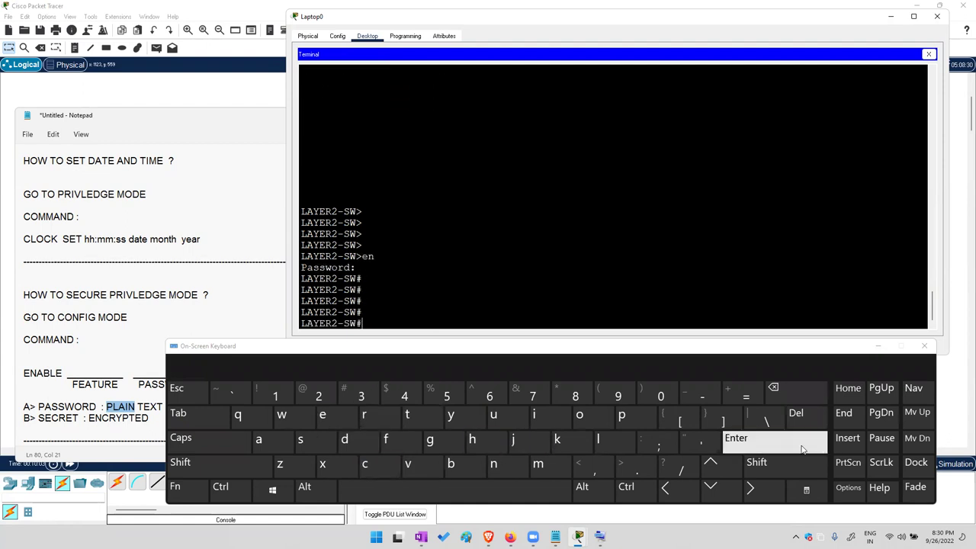
pyautogui.click(800, 442)
pyautogui.click(801, 442)
# Display the running configuration with sh running-config
pyautogui.click(709, 465)
pyautogui.click(796, 396)
pyautogui.click(796, 395)
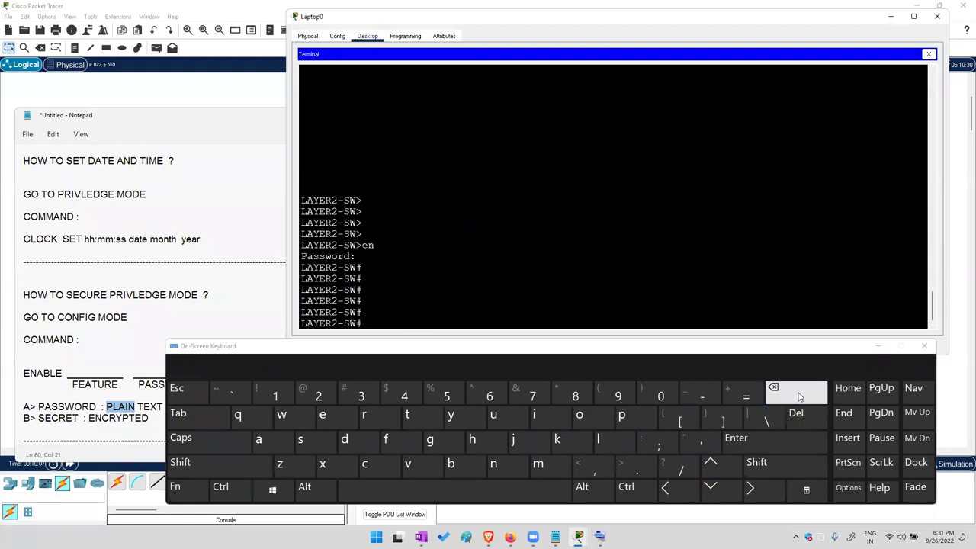
pyautogui.click(300, 440)
pyautogui.click(472, 440)
pyautogui.click(442, 487)
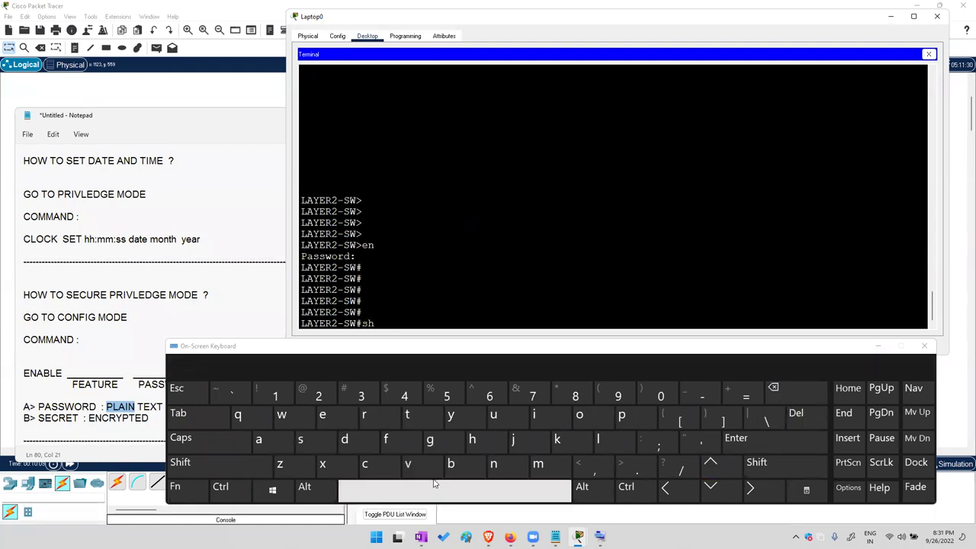
pyautogui.click(364, 414)
pyautogui.click(494, 414)
pyautogui.click(494, 464)
pyautogui.click(494, 465)
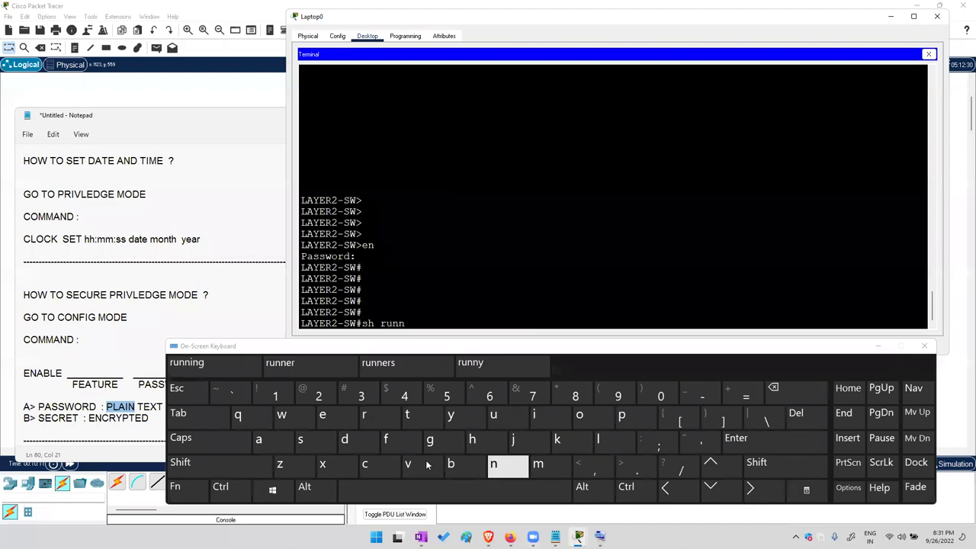
pyautogui.click(179, 414)
pyautogui.click(808, 446)
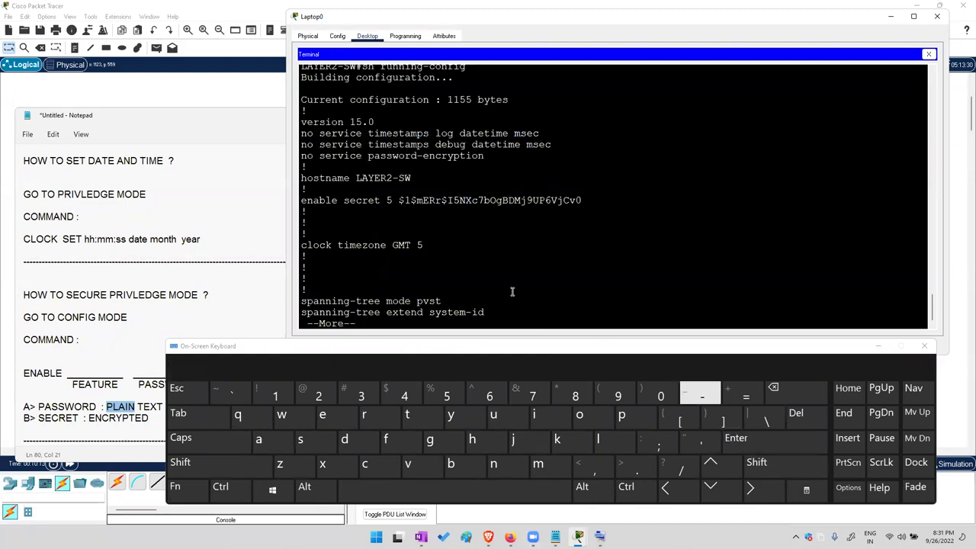
# Highlight the enable secret 5 hash line, then bring the Notepad notes forward
pyautogui.moveTo(310, 192); pyautogui.dragTo(519, 200)
pyautogui.moveTo(589, 197); pyautogui.dragTo(590, 199)
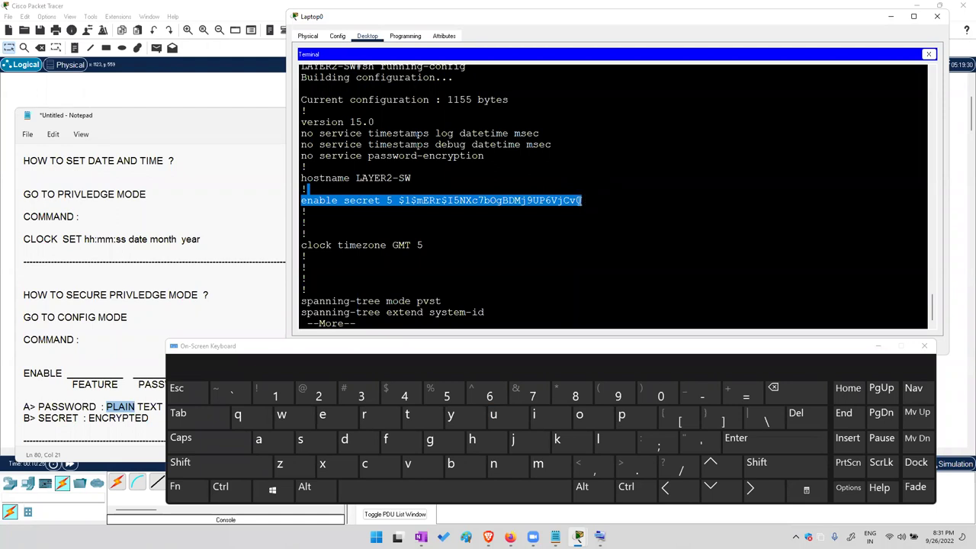
pyautogui.click(280, 297)
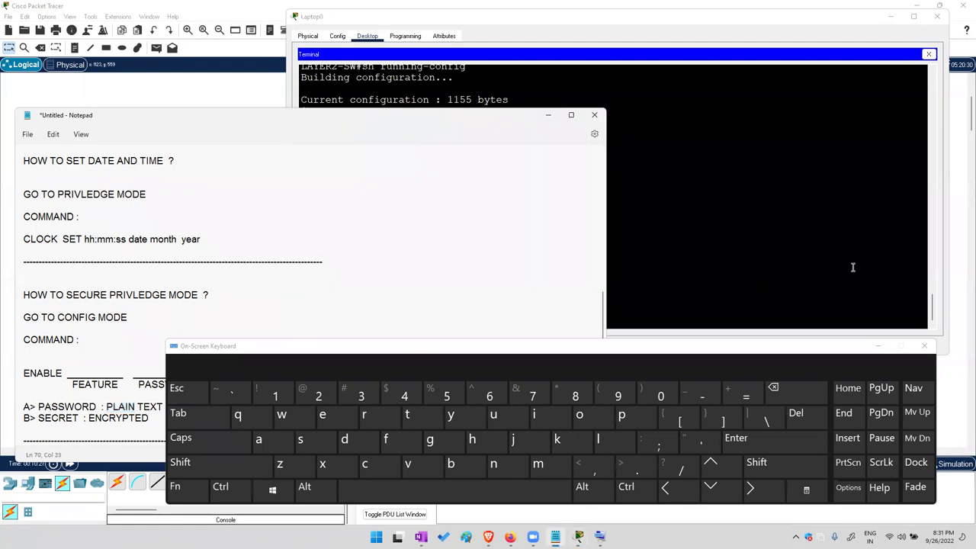
# Remove the enable secret from LAYER2-SW with 'no enable secret' in global configuration mode
pyautogui.click(852, 267)
pyautogui.press('Escape')
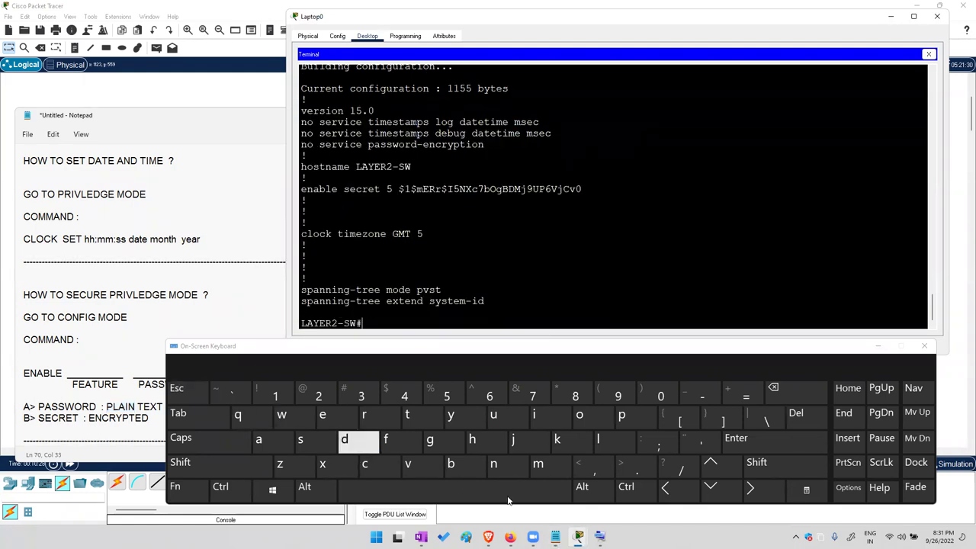
pyautogui.press('Return')
pyautogui.press('Return')
pyautogui.write('no enab')
pyautogui.press('Tab')
pyautogui.write('se')
pyautogui.press('Tab')
pyautogui.press('Return')
pyautogui.press('Return')
pyautogui.press('Return')
pyautogui.press('Return')
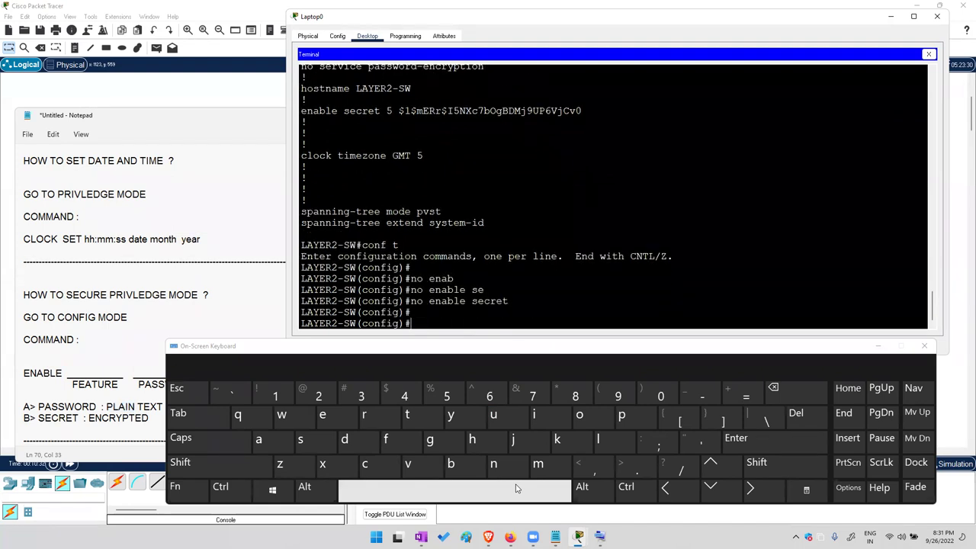
pyautogui.hotkey('ctrl', 'z')
# Confirm the running-config shows no enable line at 1106 bytes, then return to the Notepad notes
pyautogui.press('Return')
pyautogui.press('Return')
pyautogui.press('Return')
pyautogui.write('sh')
pyautogui.press('Tab')
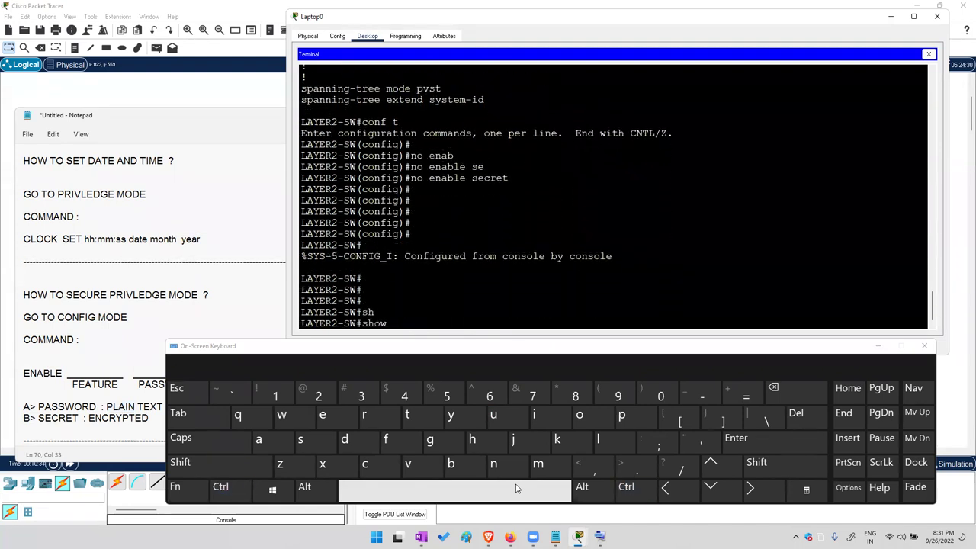
pyautogui.write('ru')
pyautogui.press('Tab')
pyautogui.press('Return')
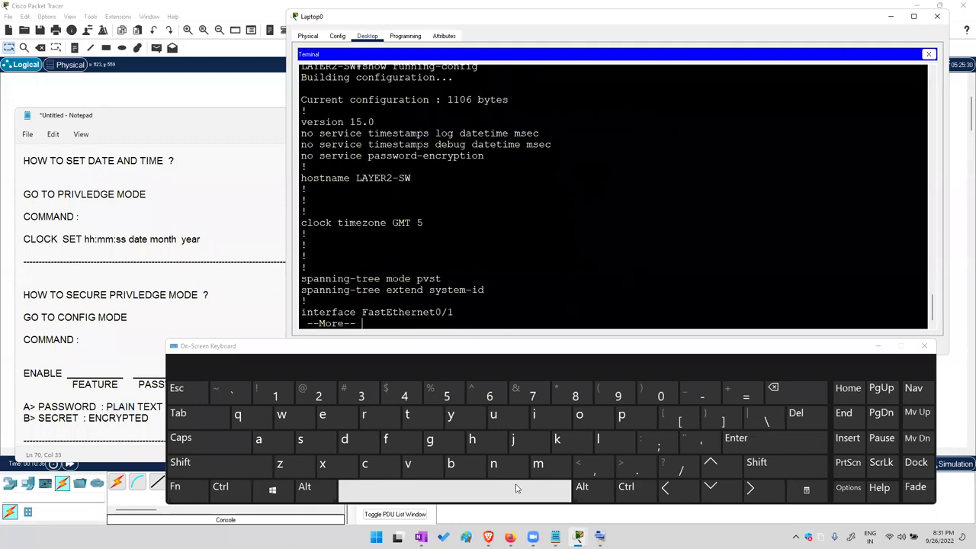
pyautogui.press('q')
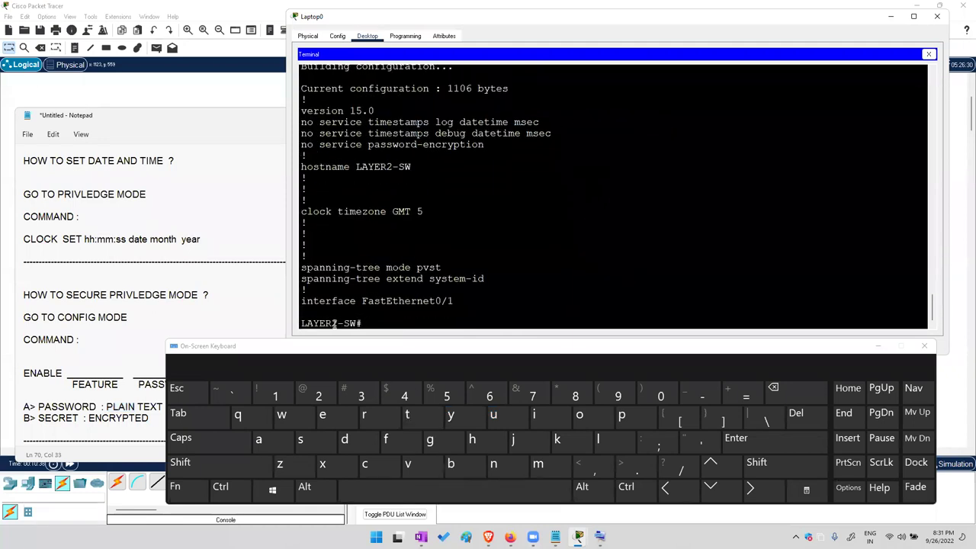
pyautogui.click(229, 305)
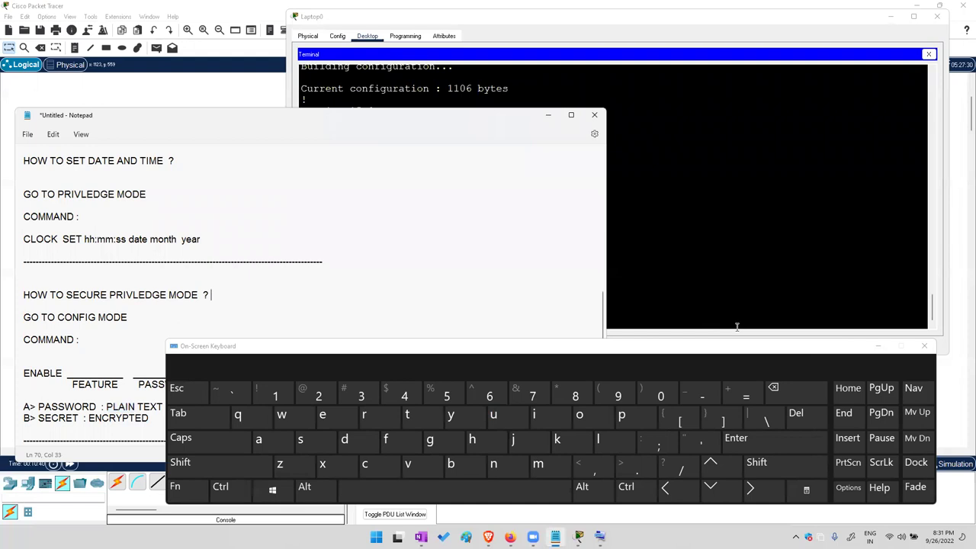
# Start a new line below the secret notes for the banner heading, and open a new Brave tab
pyautogui.click(876, 347)
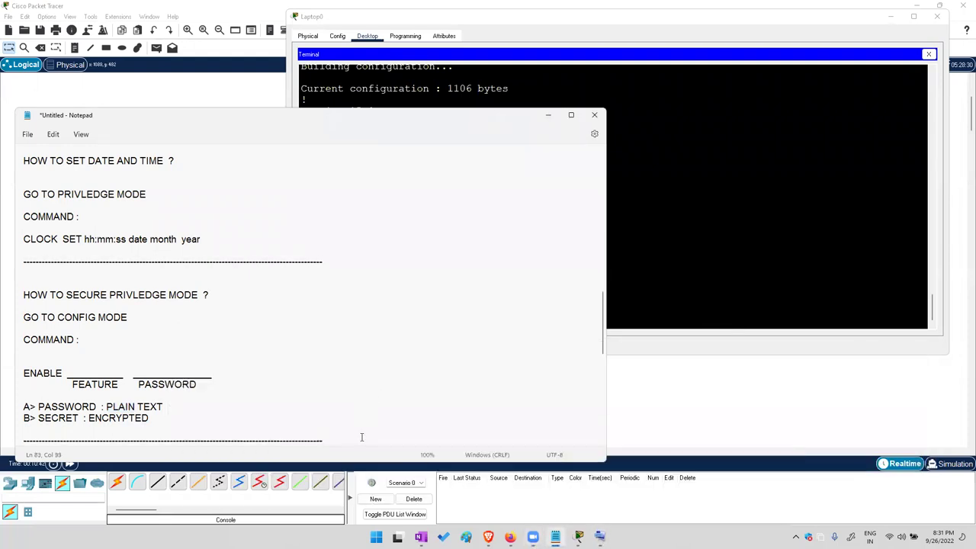
pyautogui.press('Return')
pyautogui.press('Return')
pyautogui.press('Return')
pyautogui.press('Return')
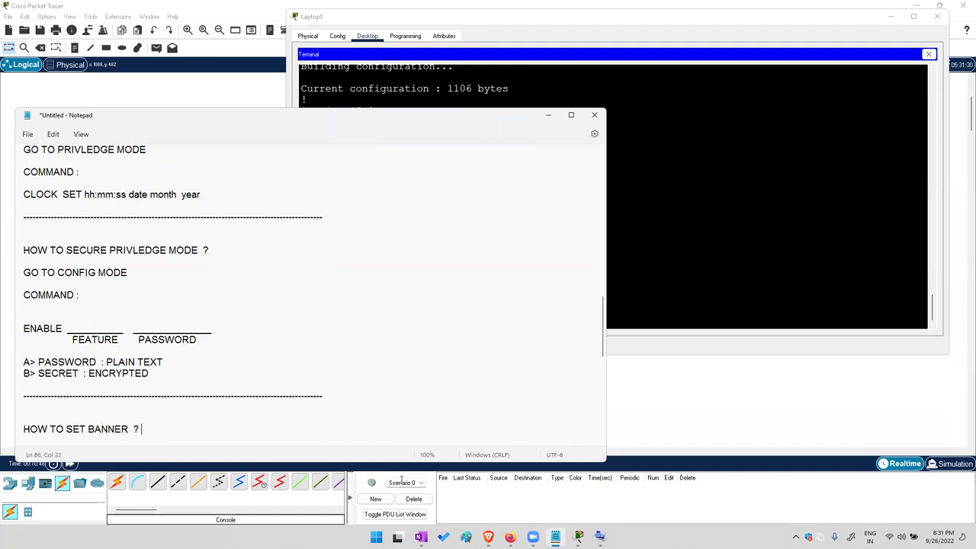
pyautogui.moveTo(487, 537)
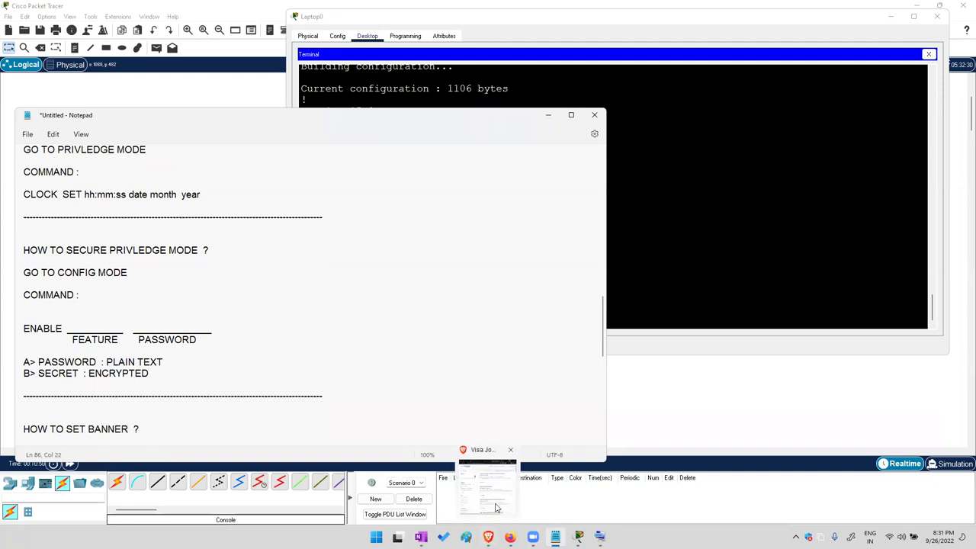
pyautogui.click(496, 507)
pyautogui.hotkey('ctrl', 't')
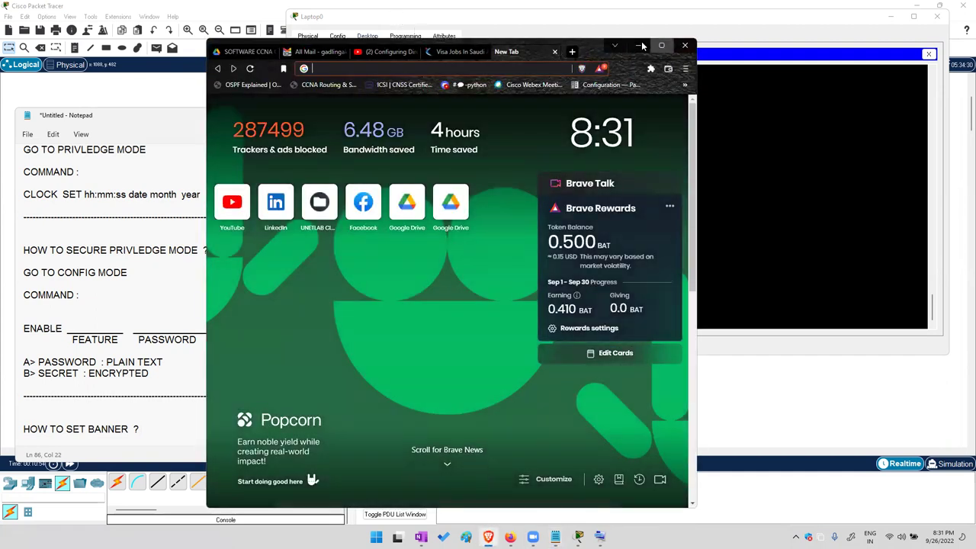
# Maximize Brave, go to Google, and show image results for BANNER ROUTER
pyautogui.click(662, 47)
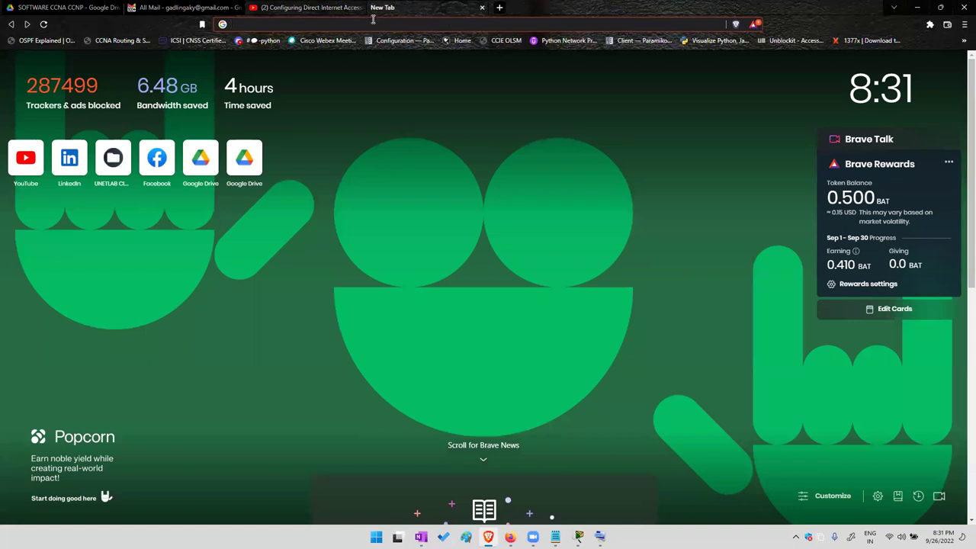
pyautogui.write('google')
pyautogui.press('Return')
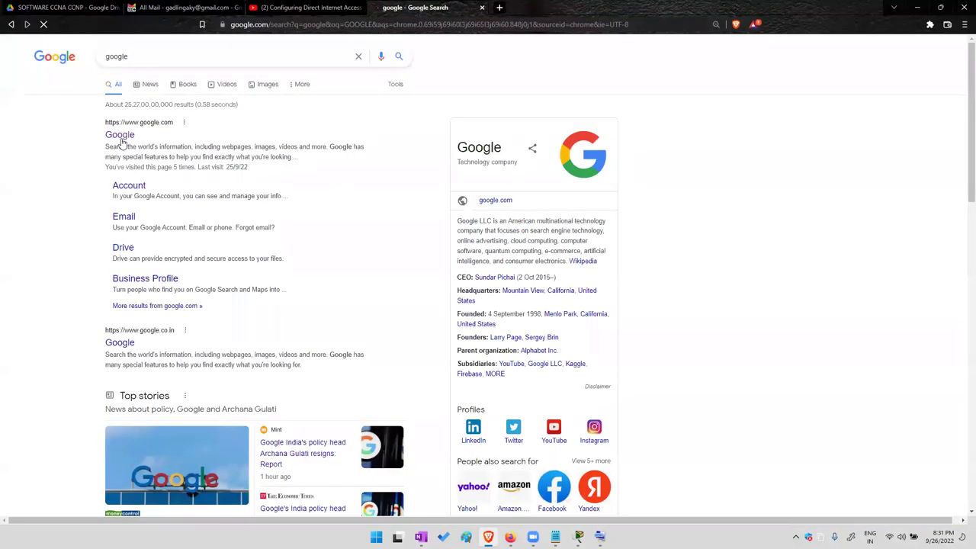
pyautogui.click(119, 135)
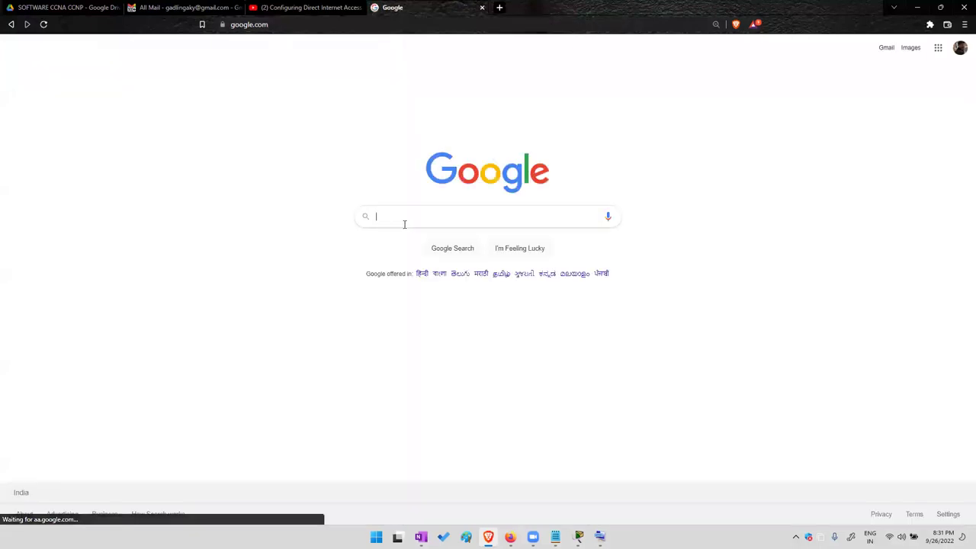
pyautogui.write('BANNER ROUTER')
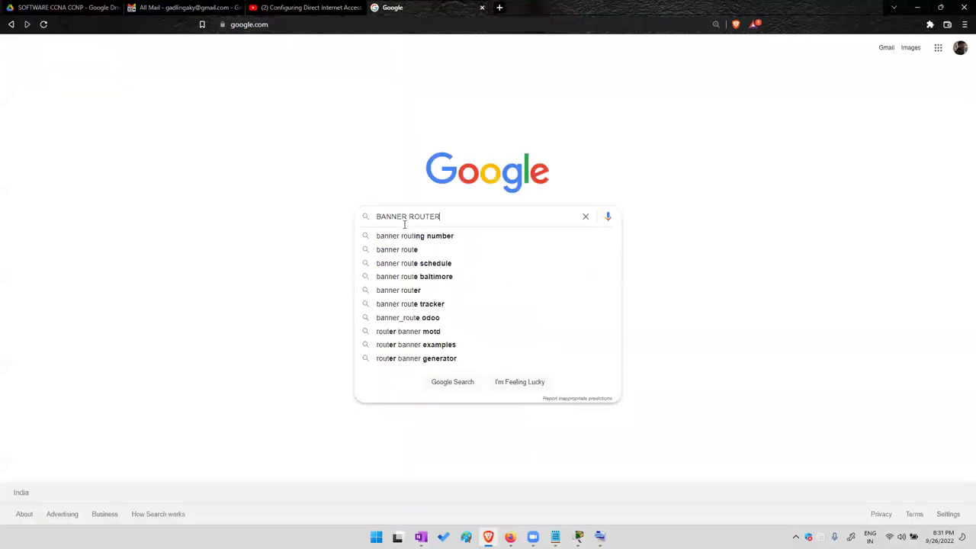
pyautogui.press('Return')
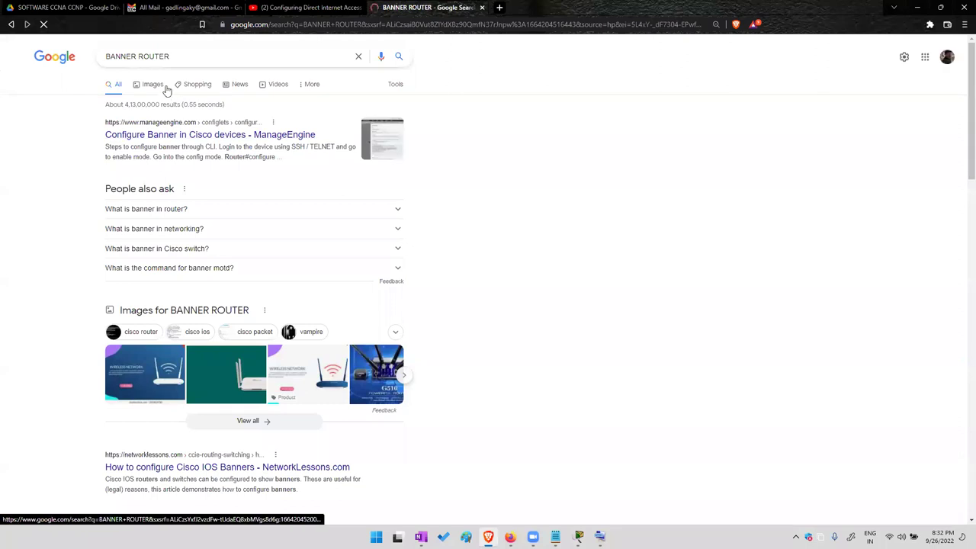
pyautogui.click(166, 89)
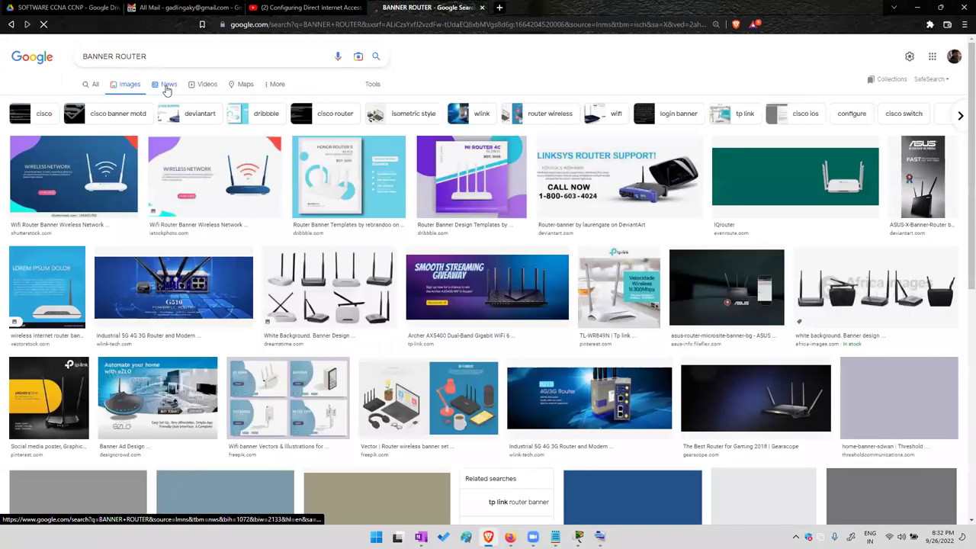
# Replace the query with CISCO ROUTER BANNER LOGIIN and rerun the image search
pyautogui.moveTo(152, 60); pyautogui.dragTo(115, 56)
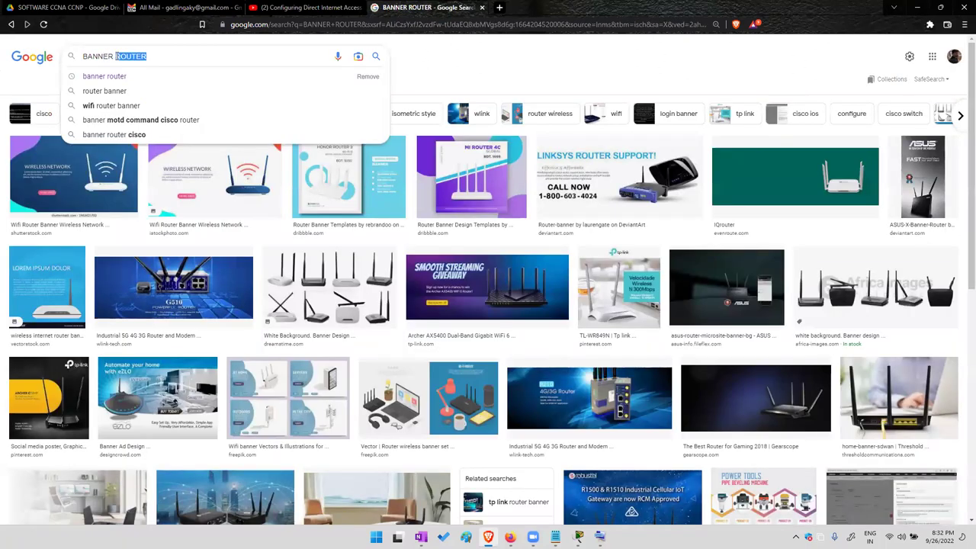
pyautogui.press('BackSpace')
pyautogui.press('BackSpace')
pyautogui.press('BackSpace')
pyautogui.press('BackSpace')
pyautogui.press('BackSpace')
pyautogui.press('BackSpace')
pyautogui.press('BackSpace')
pyautogui.press('BackSpace')
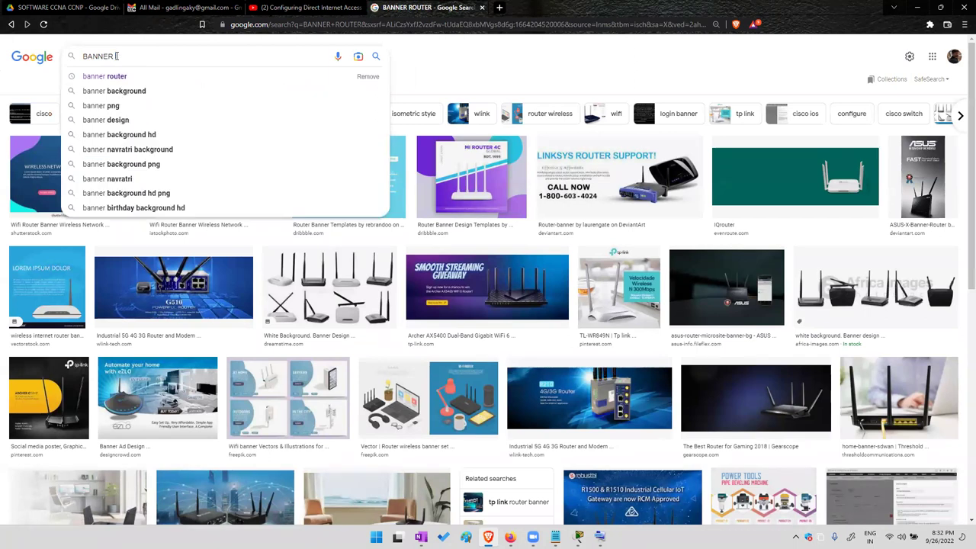
pyautogui.write('csuic')
pyautogui.press('BackSpace')
pyautogui.press('BackSpace')
pyautogui.press('BackSpace')
pyautogui.press('BackSpace')
pyautogui.press('BackSpace')
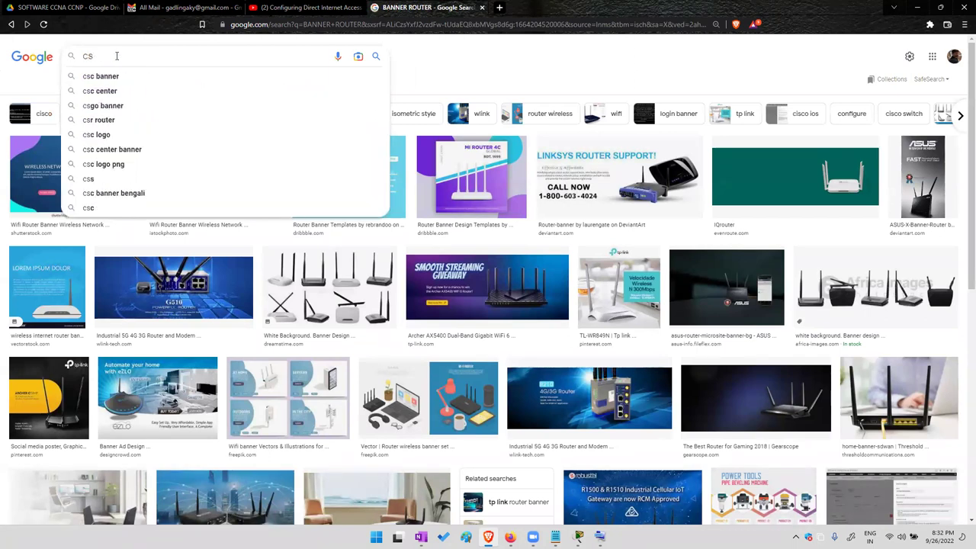
pyautogui.write('CISCO ROUTER B')
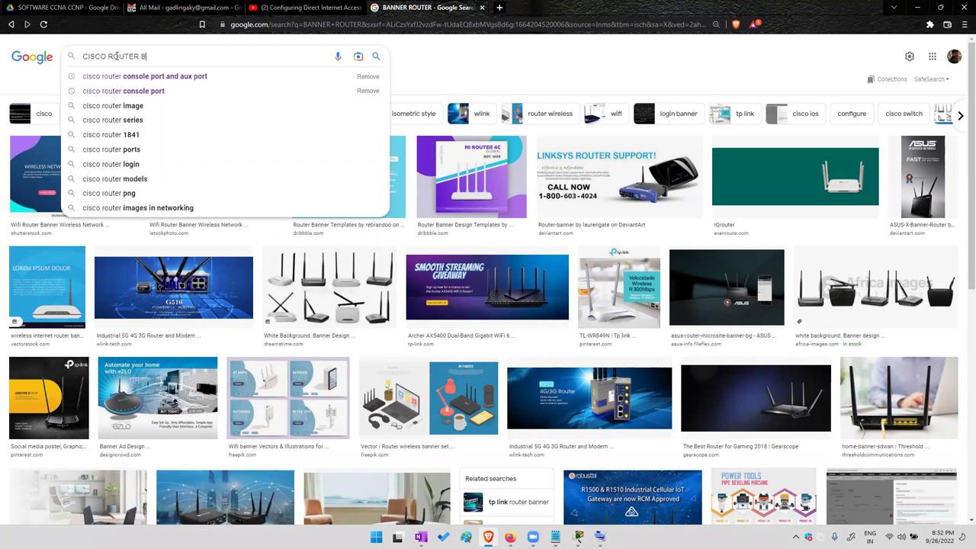
pyautogui.write('ANNER LOGIIN')
pyautogui.press('Return')
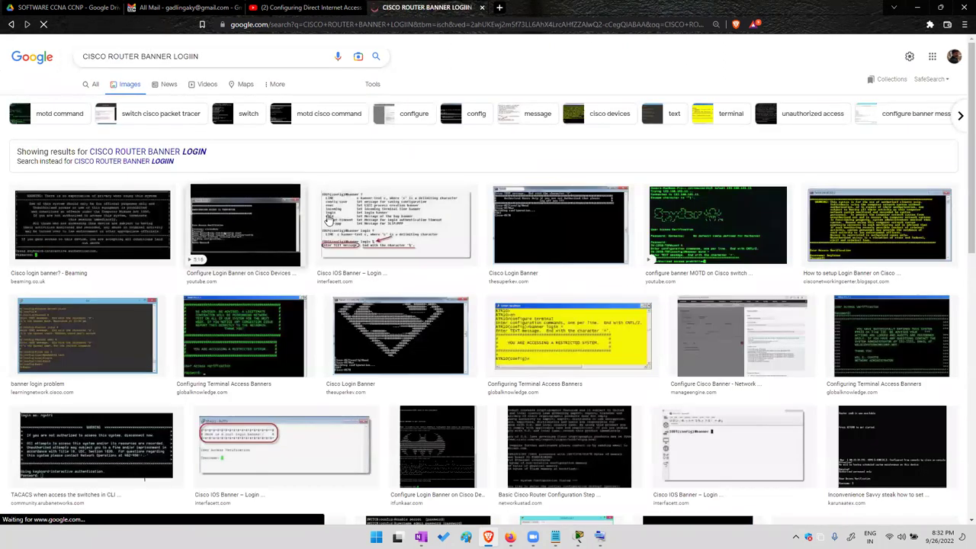
# Preview the Cisco Login Banner, Beaming and Aruba TACACS banner example images
pyautogui.click(568, 231)
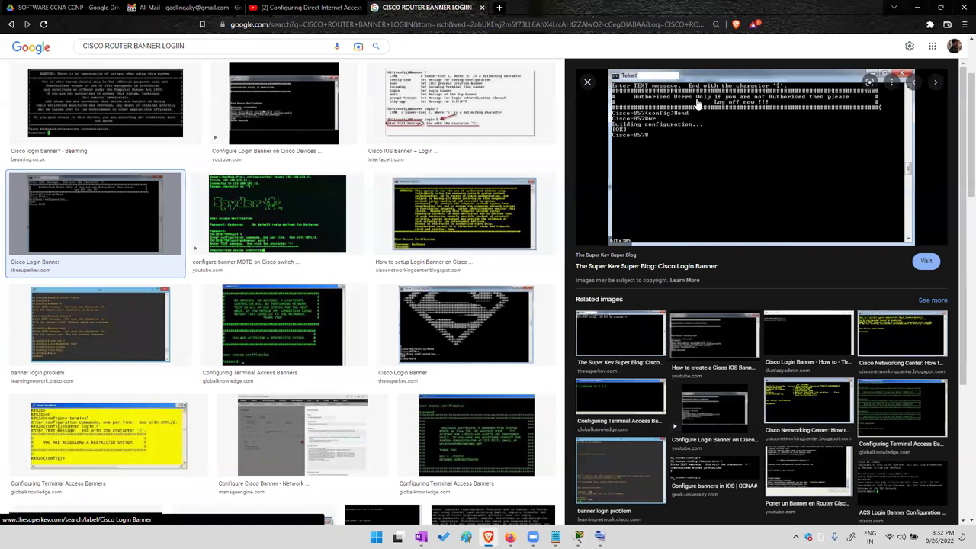
pyautogui.click(126, 110)
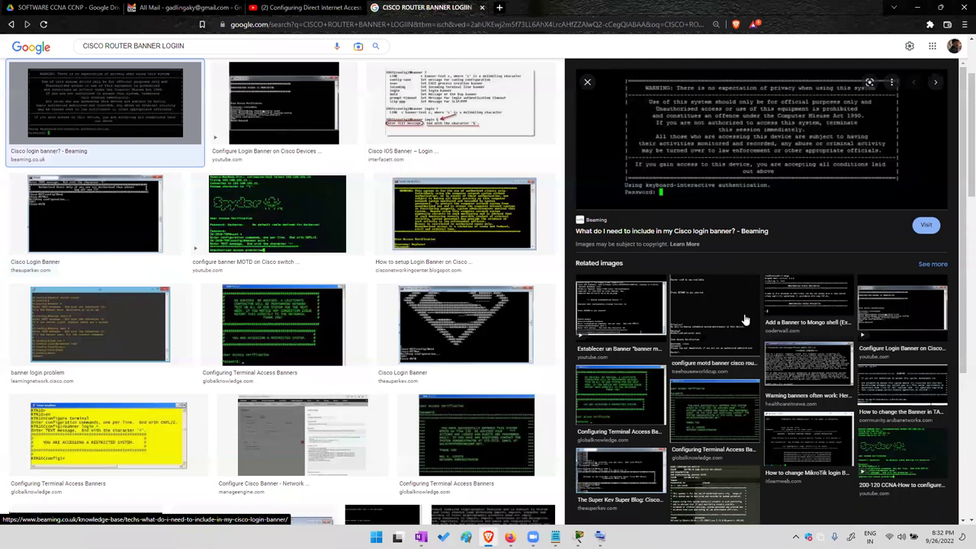
pyautogui.click(903, 389)
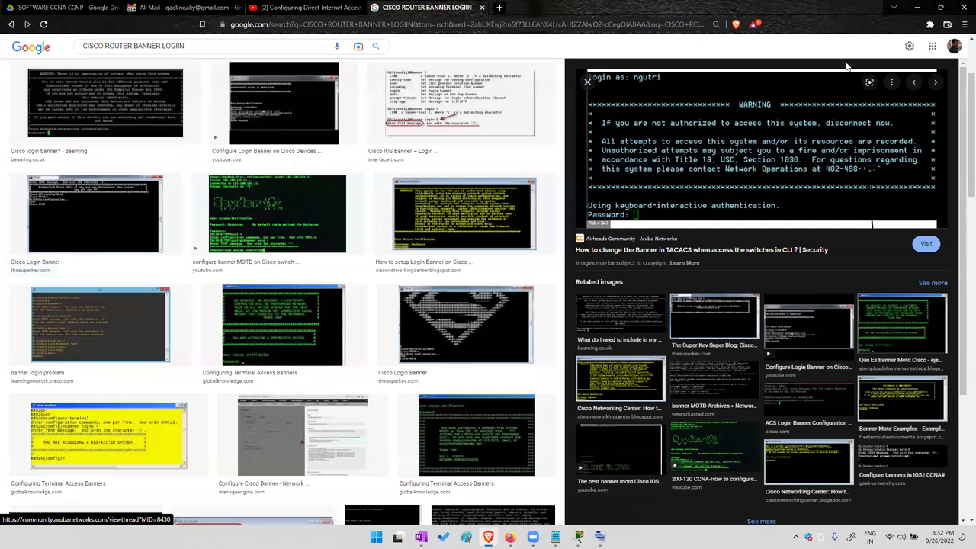
# Under HOW TO SET BANNER ?, add the lines GO TO CONFIG MODE, COMMAND : and BANNER _________
pyautogui.click(917, 8)
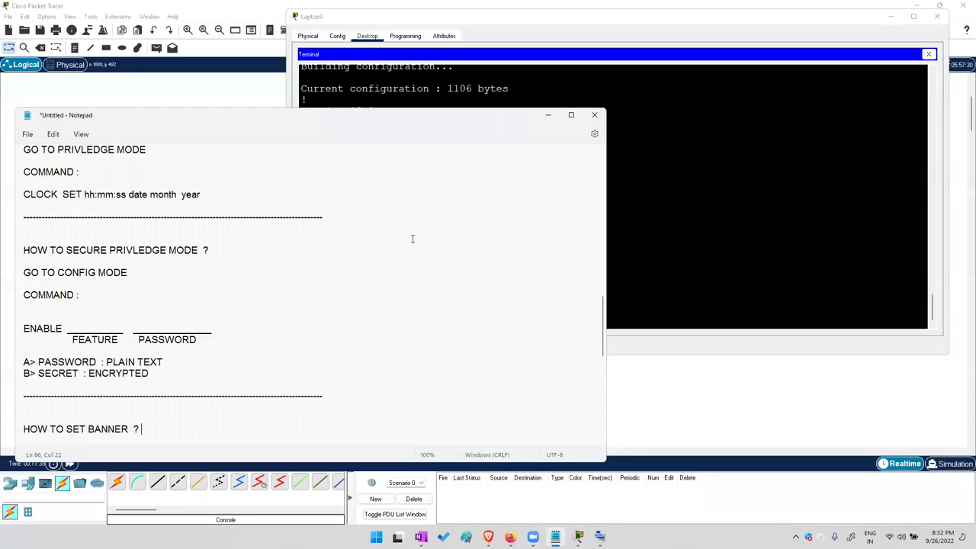
pyautogui.tripleClick(145, 429)
pyautogui.click(172, 427)
pyautogui.press('Return')
pyautogui.press('Return')
pyautogui.write('GO')
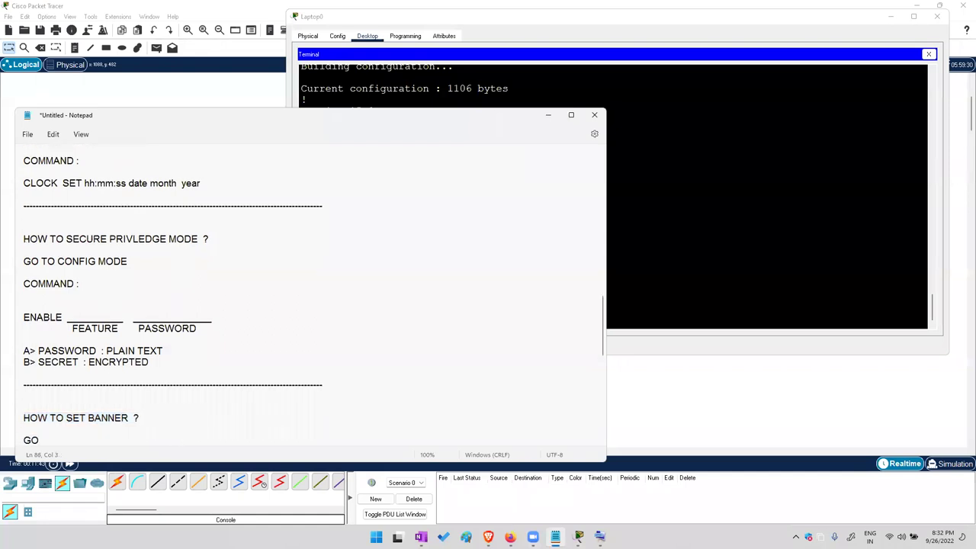
pyautogui.write(' TO CONFIG MODE')
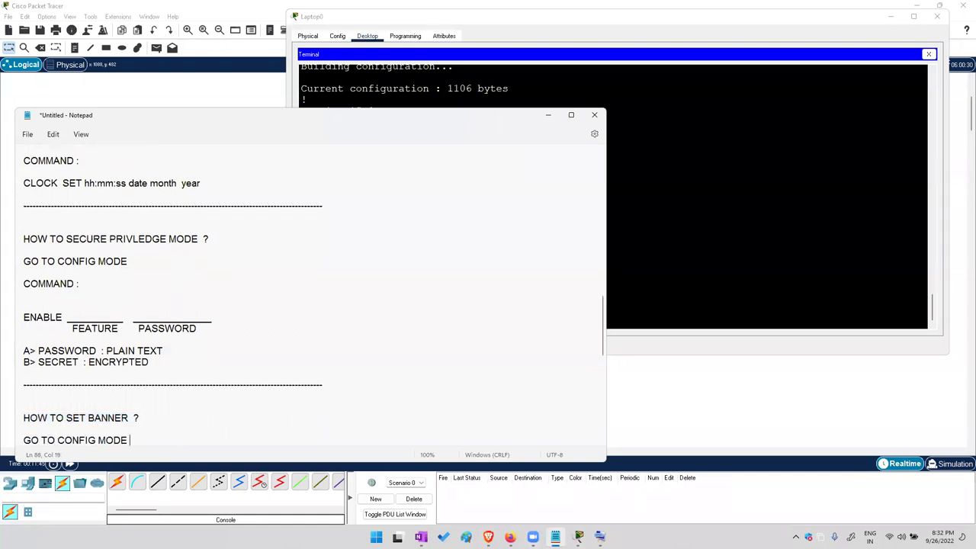
pyautogui.press('Return')
pyautogui.press('Return')
pyautogui.write('COMMAND :')
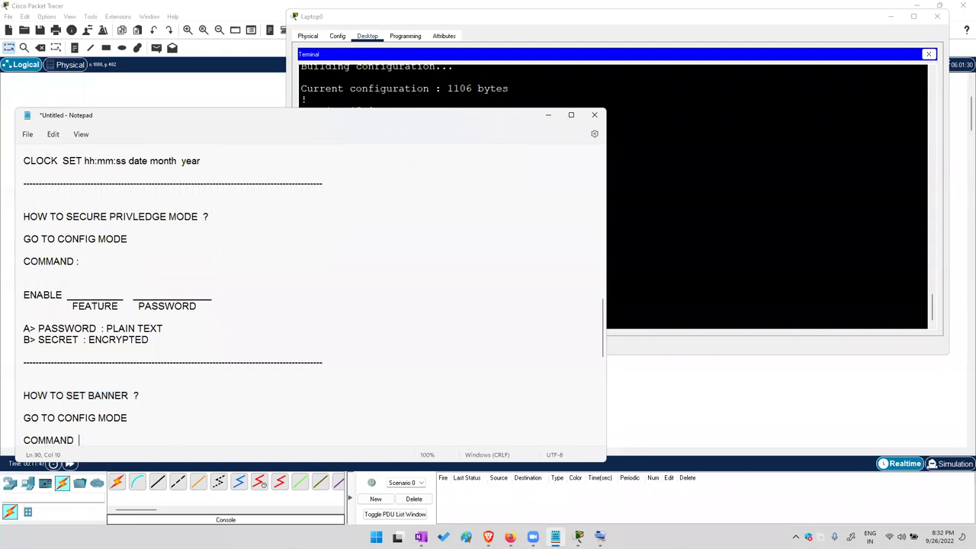
pyautogui.press('Return')
pyautogui.press('Return')
pyautogui.press('Return')
pyautogui.write('BAN')
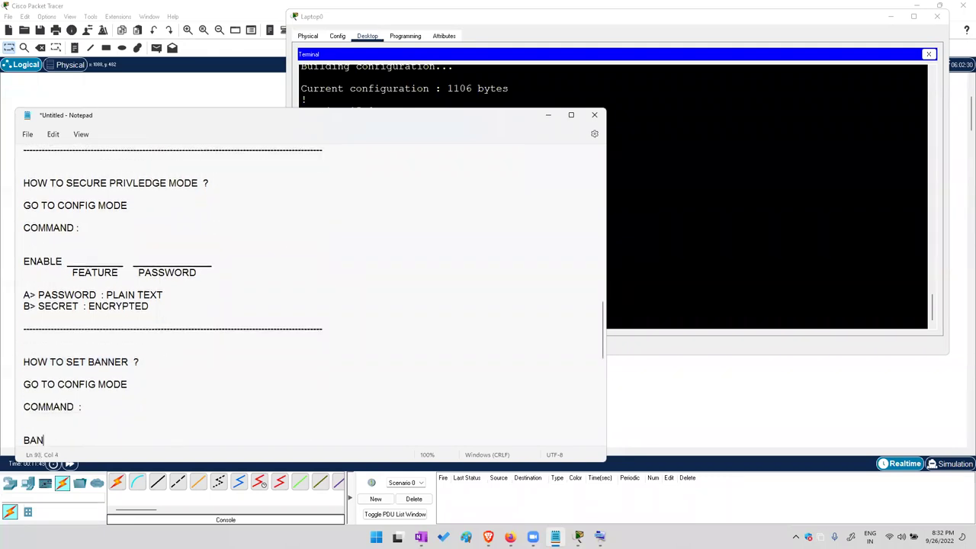
pyautogui.write('NER  _________  c  _text_  c')
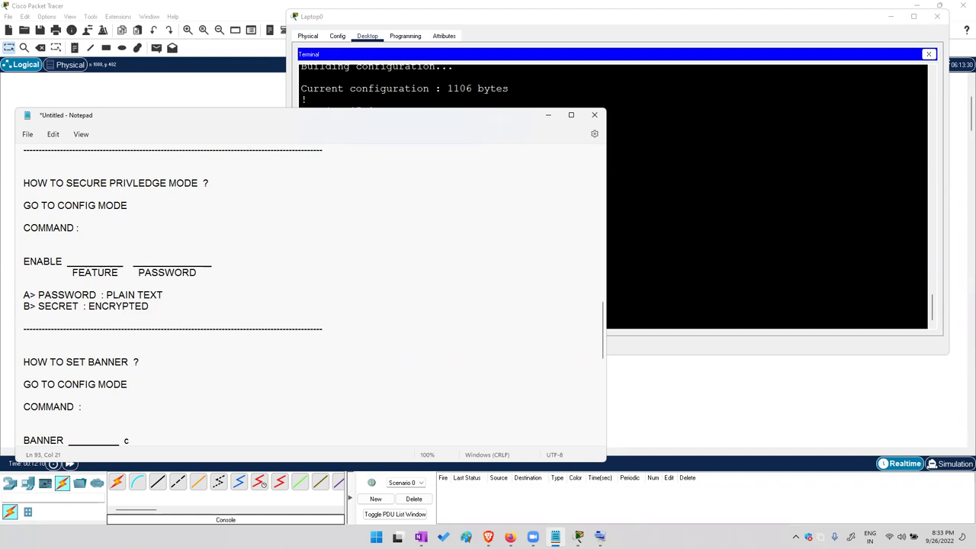
# Finish the BANNER note as 'c _text_ c' and add a dashed divider line below it
pyautogui.write('_te')
pyautogui.moveTo(130, 442); pyautogui.dragTo(173, 440)
pyautogui.click(201, 439)
pyautogui.press('Return')
pyautogui.press('Return')
pyautogui.write('--------------------------------------------------------------------------------------------------')
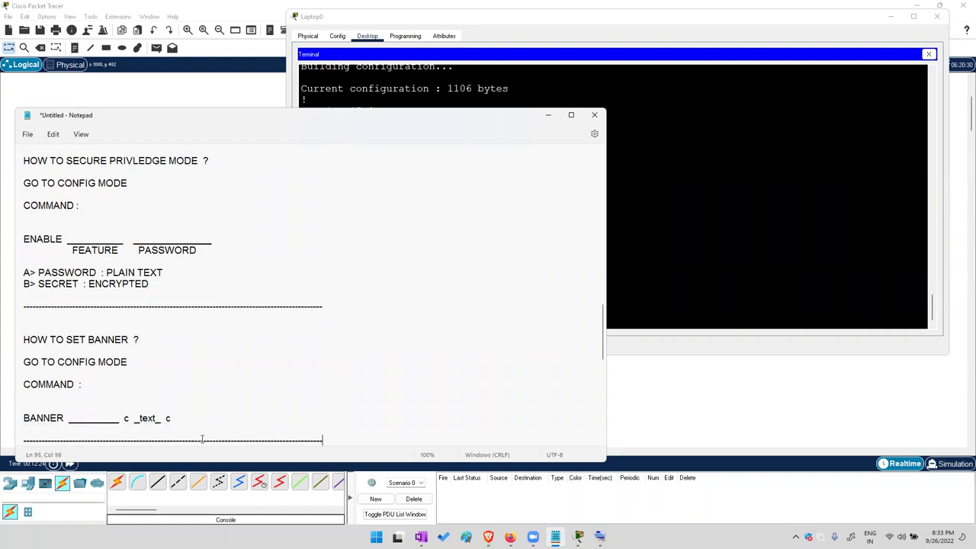
pyautogui.click(678, 252)
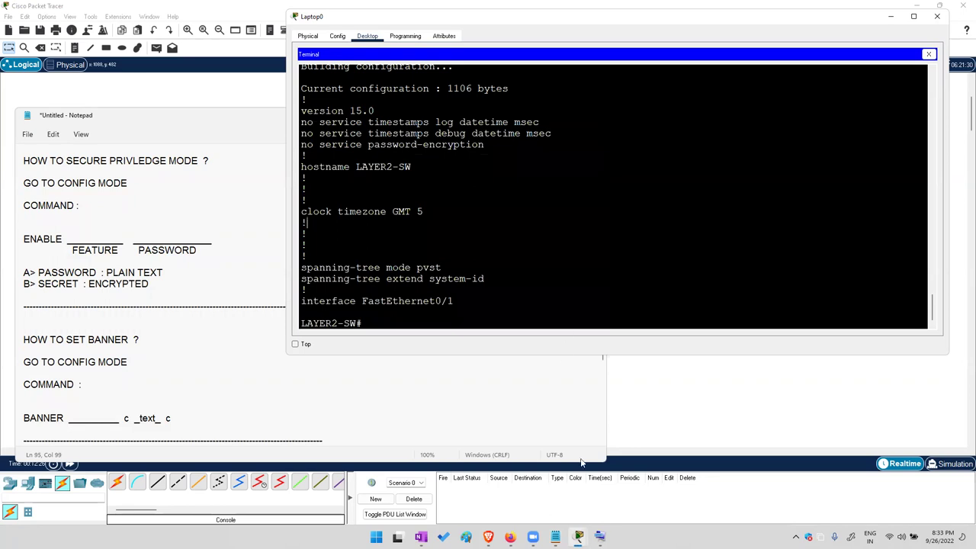
# Open the On-Screen Keyboard and restart the switch console session with exit
pyautogui.click(600, 536)
pyautogui.click(638, 259)
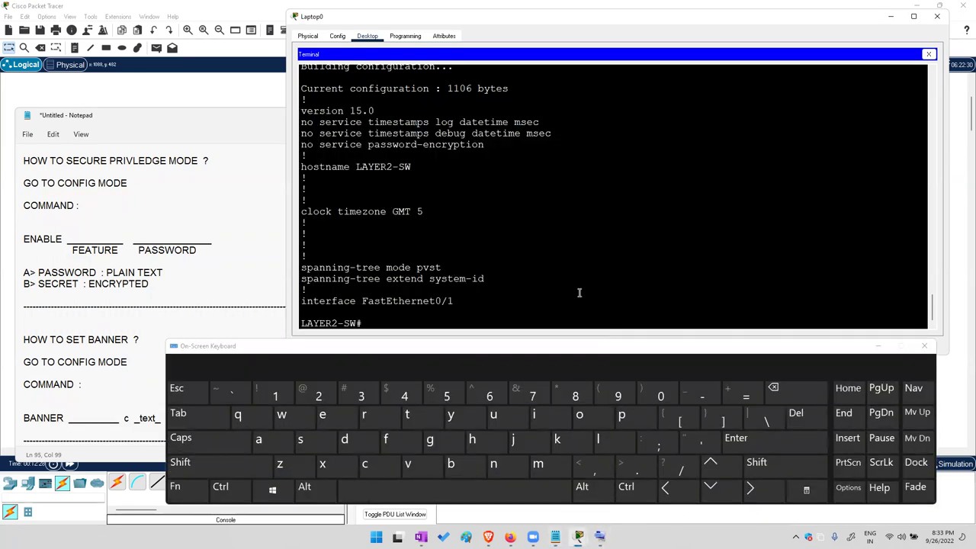
pyautogui.press('Return')
pyautogui.press('Return')
pyautogui.write('exit')
pyautogui.press('Return')
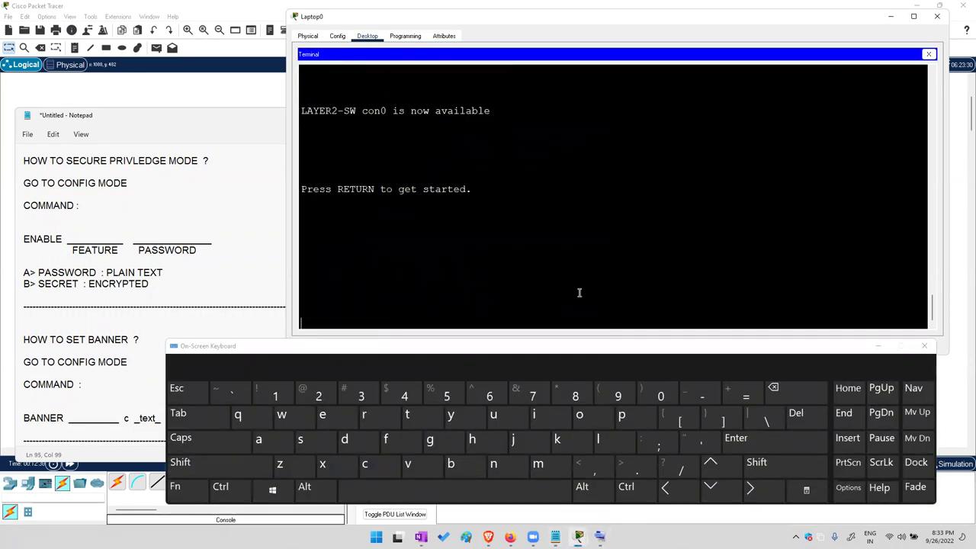
pyautogui.press('Return')
pyautogui.press('Return')
pyautogui.moveTo(307, 181); pyautogui.dragTo(325, 281)
# Enter privileged mode with enable, then global configuration mode with conf t
pyautogui.write('en')
pyautogui.press('Tab')
pyautogui.press('Return')
pyautogui.write('conf t')
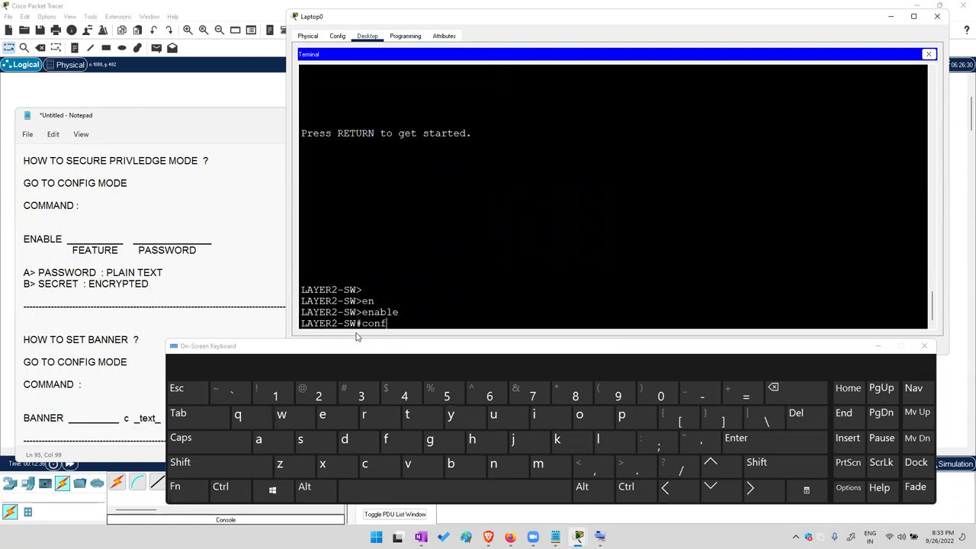
pyautogui.press('Return')
pyautogui.press('Return')
pyautogui.press('Return')
# Run 'banner ?' to list the banner options and highlight motd
pyautogui.click(450, 463)
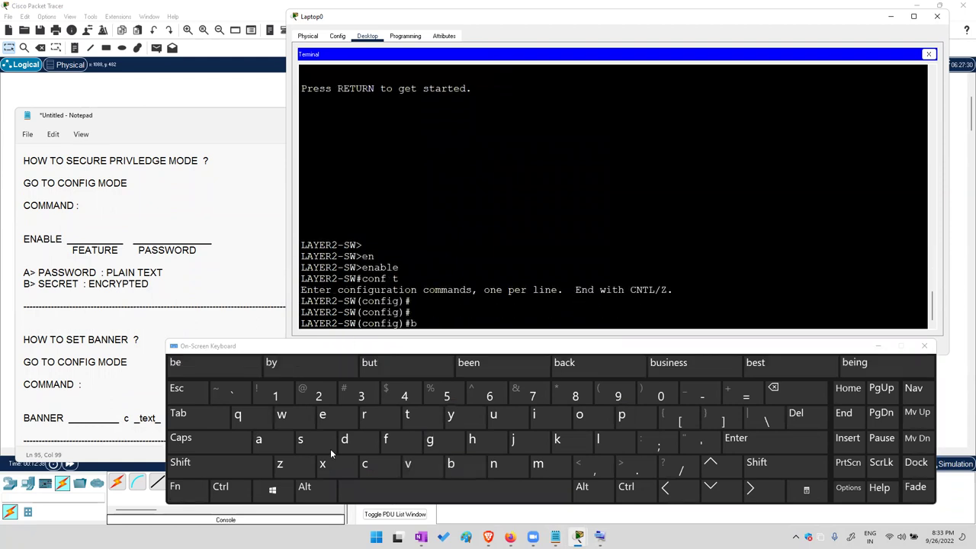
pyautogui.click(263, 440)
pyautogui.click(199, 416)
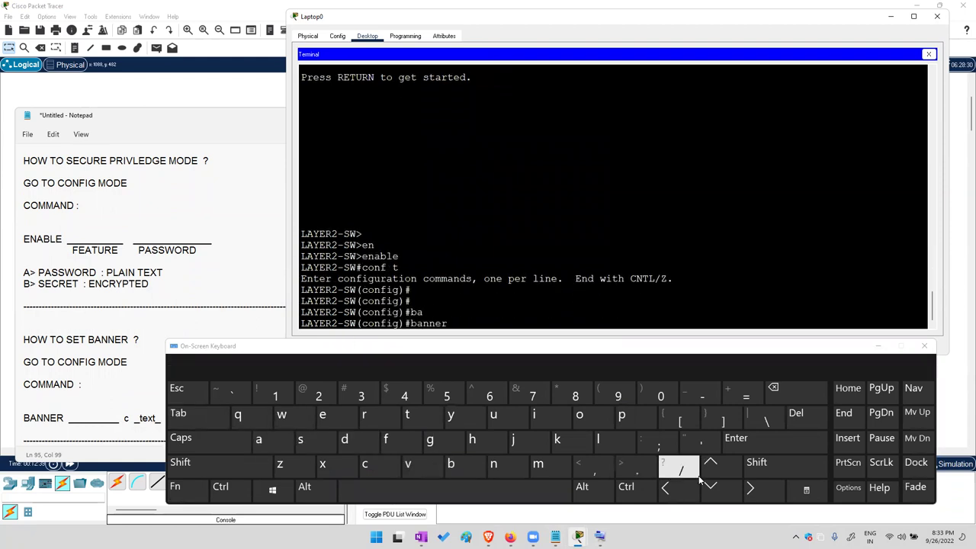
pyautogui.click(756, 463)
pyautogui.click(681, 465)
pyautogui.doubleClick(325, 312)
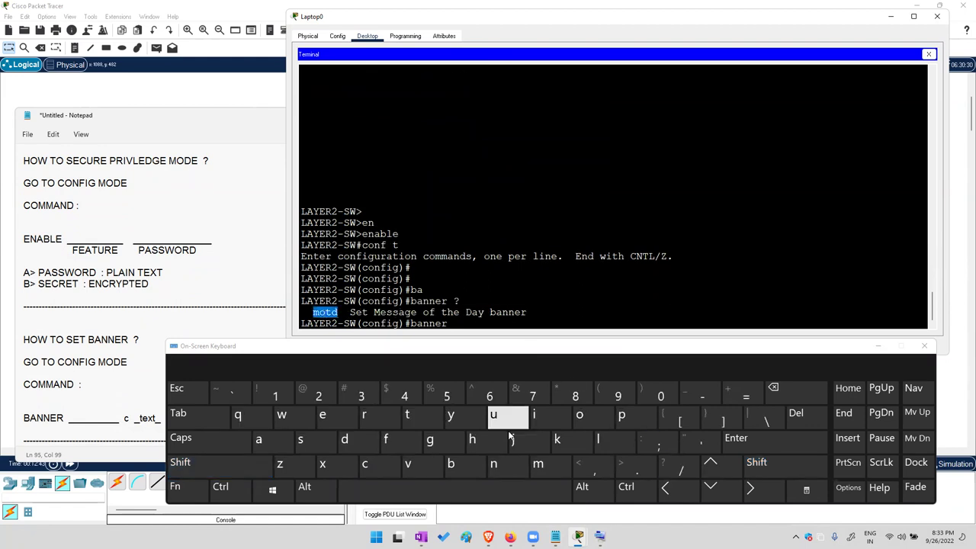
# Run 'banner motd ?' and highlight the c delimiters and banner-text syntax
pyautogui.click(538, 463)
pyautogui.click(579, 414)
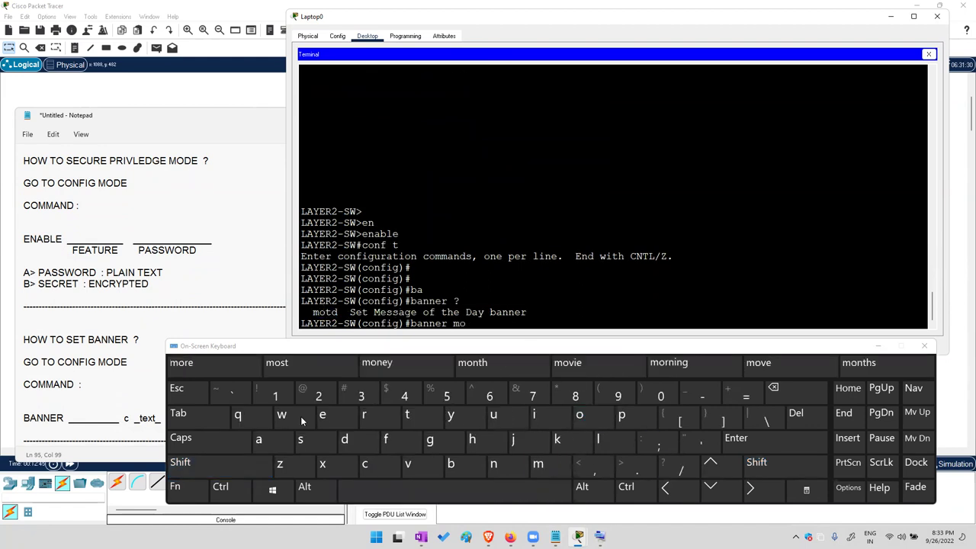
pyautogui.click(202, 418)
pyautogui.click(766, 465)
pyautogui.click(675, 465)
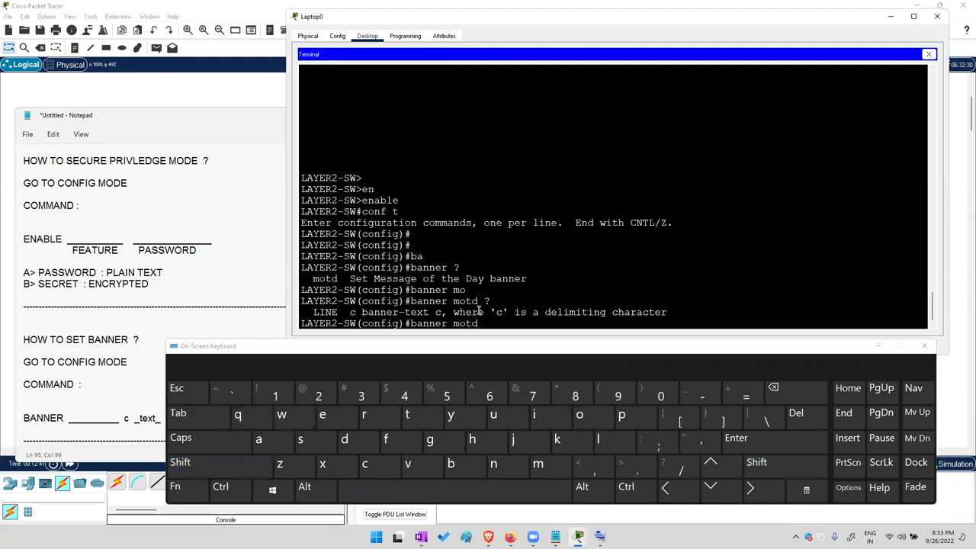
pyautogui.moveTo(356, 312); pyautogui.dragTo(344, 311)
pyautogui.moveTo(442, 312); pyautogui.dragTo(429, 312)
pyautogui.moveTo(355, 312); pyautogui.dragTo(430, 312)
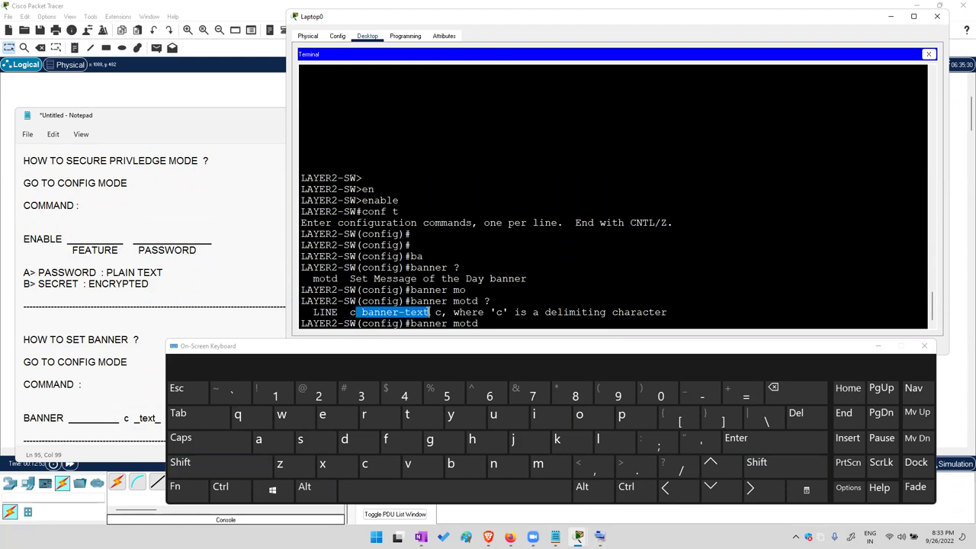
# Enter 'banner motd c CISCO CCNA-ENTERPRISE 200-301 BATCH c' on the switch
pyautogui.click(365, 463)
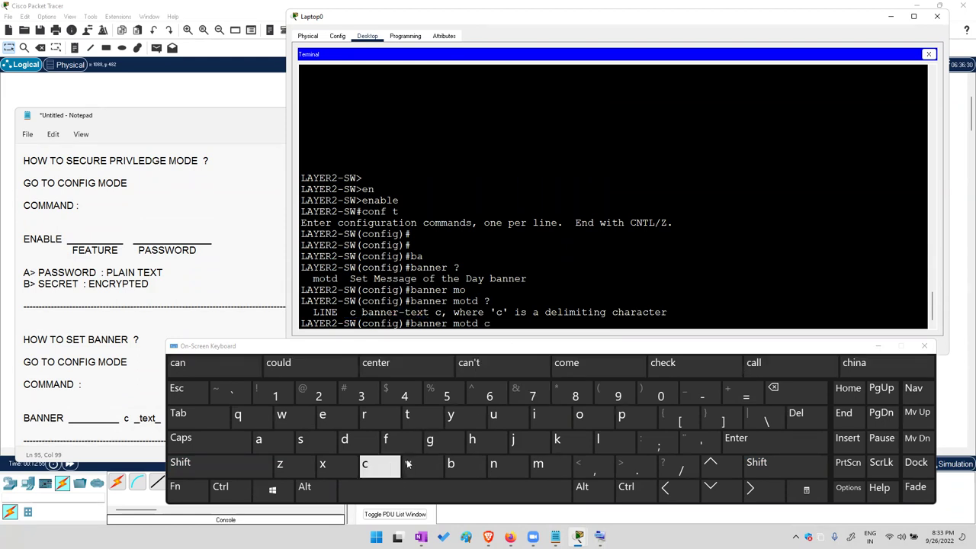
pyautogui.click(491, 493)
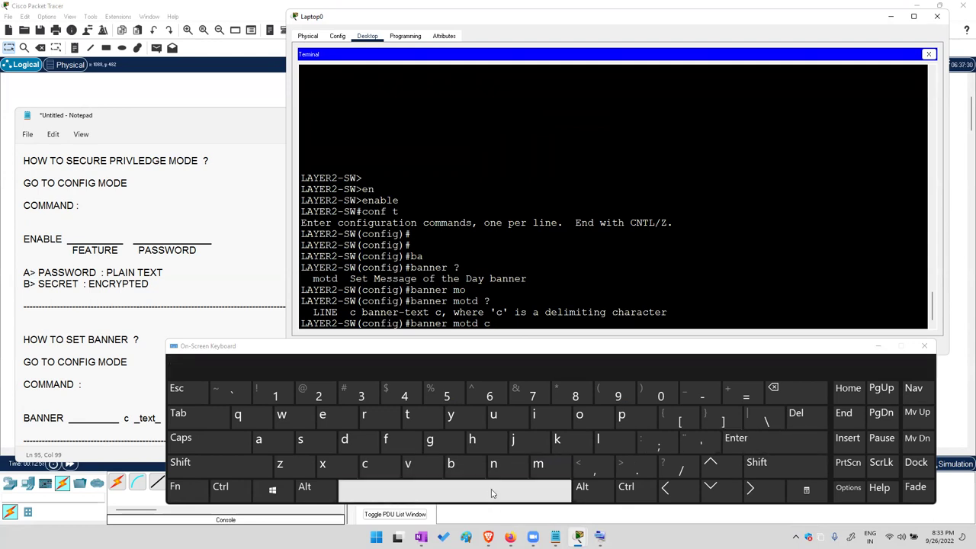
pyautogui.press('capslock')
pyautogui.write('CISCO')
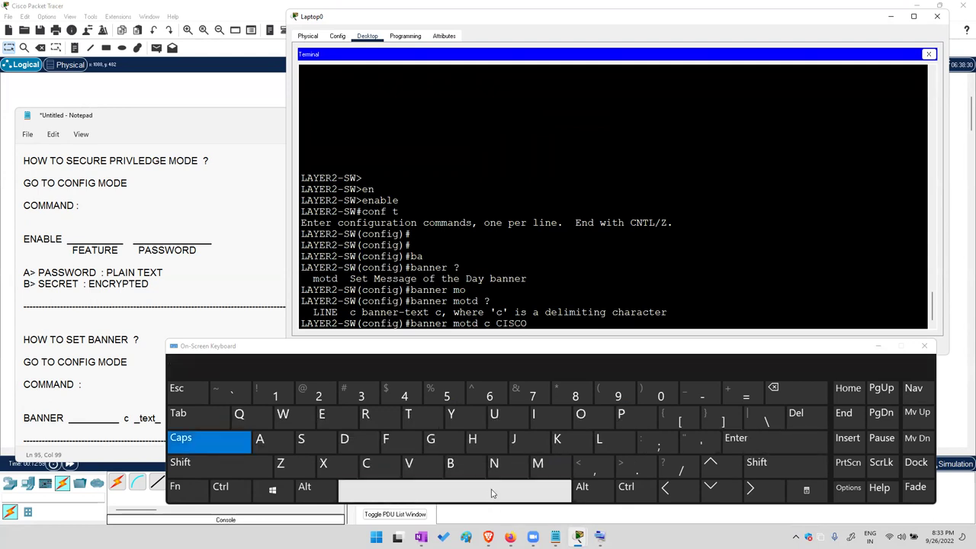
pyautogui.write(' CCNA-ENTERPRISE')
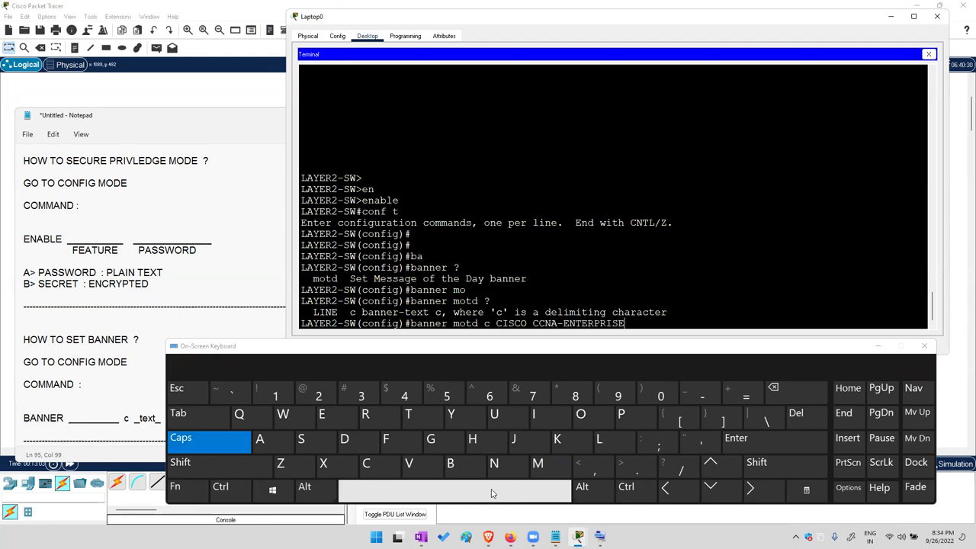
pyautogui.write(' - 200-301 BA')
pyautogui.press('BackSpace')
pyautogui.click(210, 436)
pyautogui.click(367, 464)
pyautogui.click(751, 445)
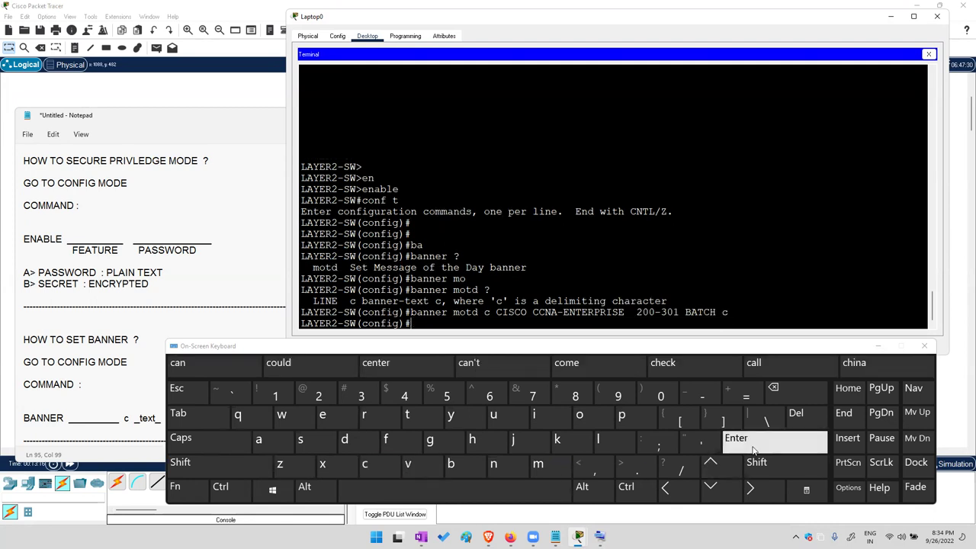
pyautogui.click(752, 446)
pyautogui.click(751, 445)
pyautogui.click(751, 445)
# Run end and exit, then log back in to display the new banner
pyautogui.write('end')
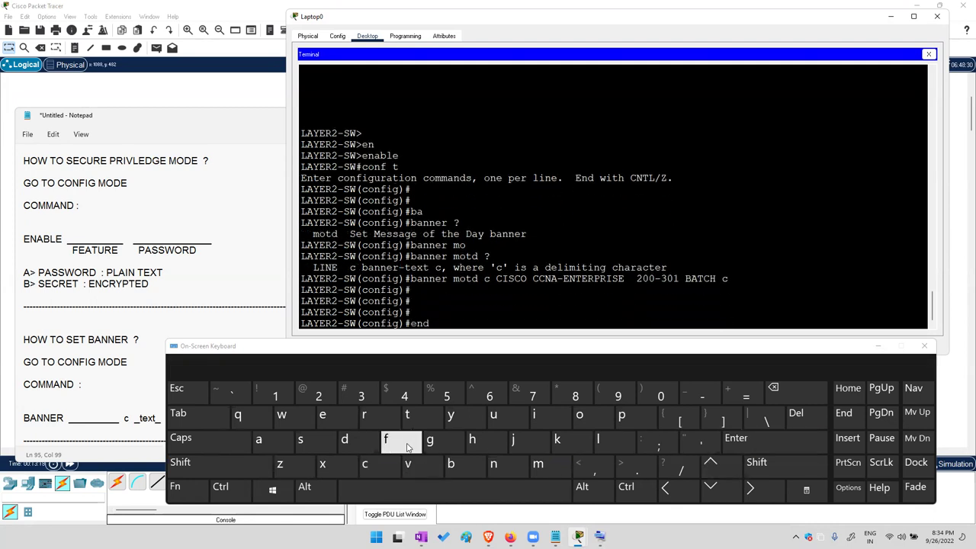
pyautogui.press('Return')
pyautogui.click(341, 426)
pyautogui.click(326, 464)
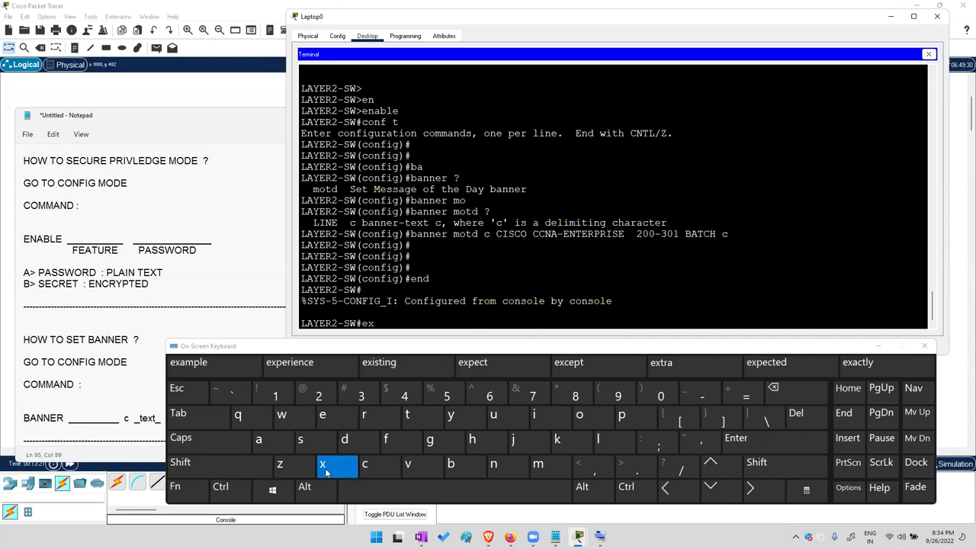
pyautogui.click(200, 418)
pyautogui.click(802, 444)
pyautogui.click(802, 443)
pyautogui.click(801, 444)
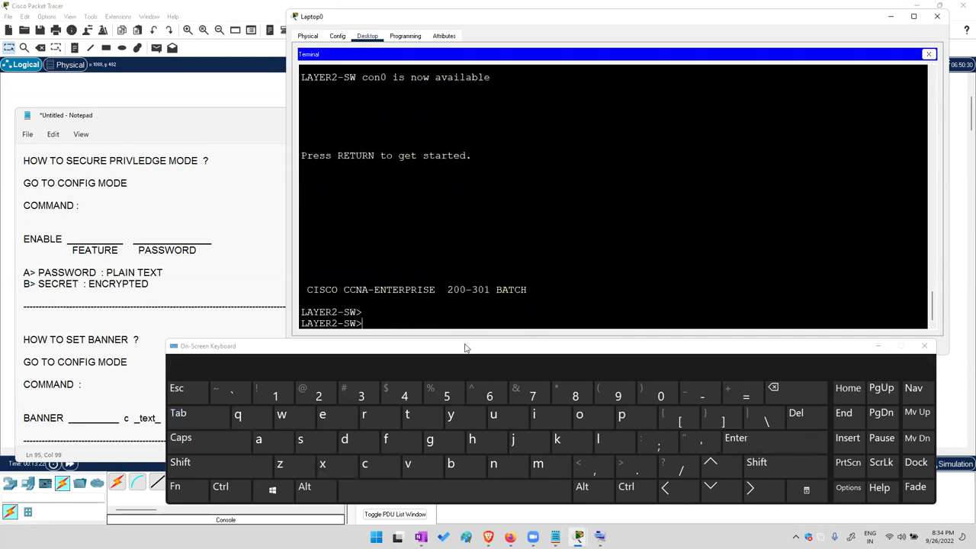
# Highlight the login banner and submit the recalled show run command in user mode
pyautogui.moveTo(305, 289); pyautogui.dragTo(537, 291)
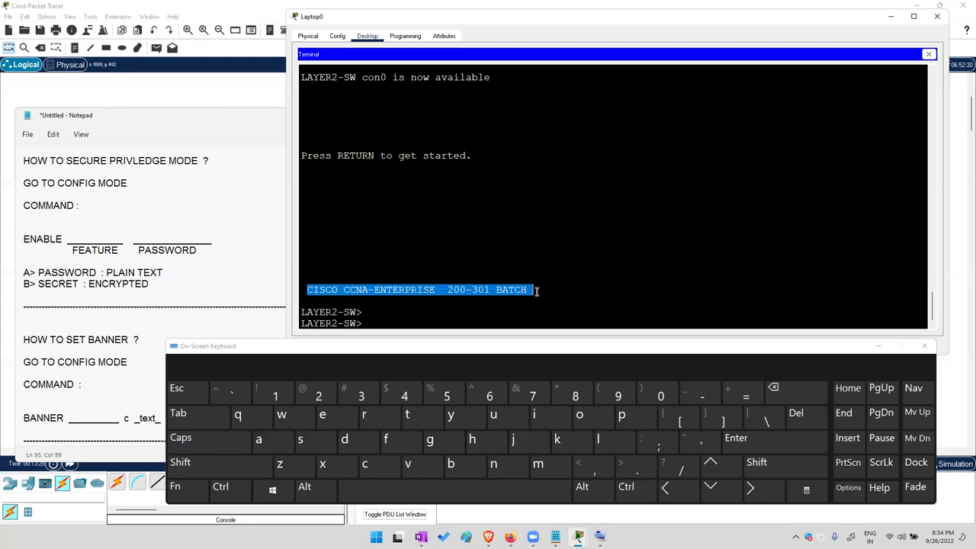
pyautogui.click(328, 413)
pyautogui.click(494, 463)
pyautogui.click(178, 413)
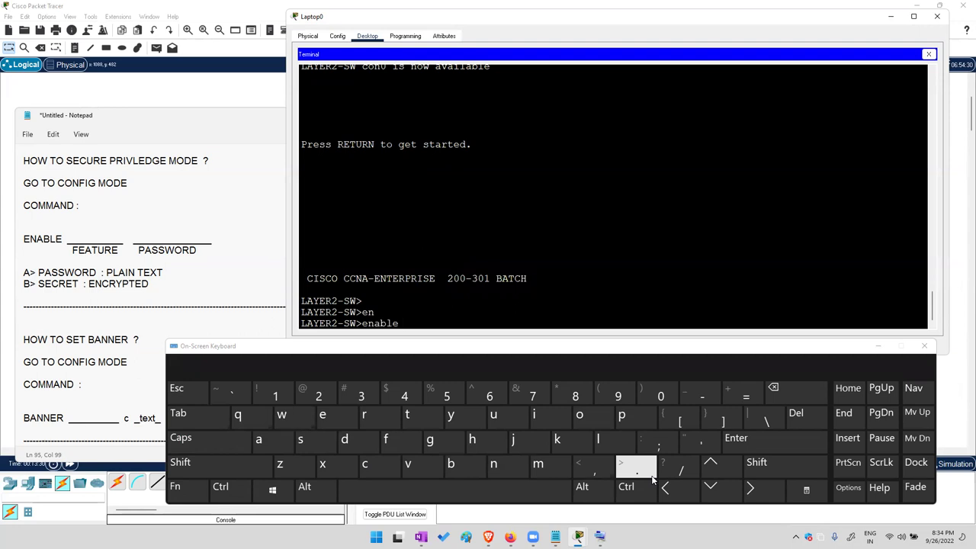
pyautogui.click(709, 462)
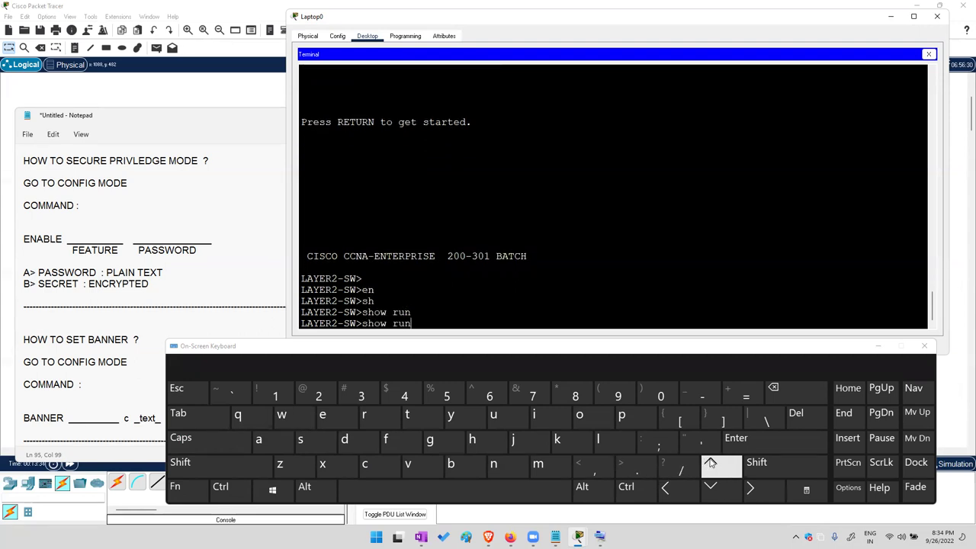
pyautogui.press('Return')
# Enter privileged mode with enable and run show running-config
pyautogui.write('en')
pyautogui.press('Tab')
pyautogui.press('Return')
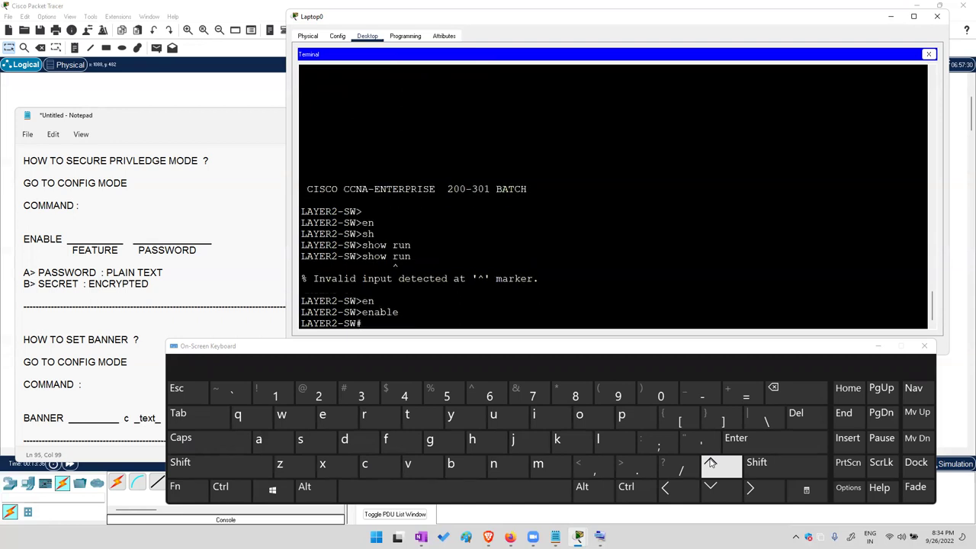
pyautogui.write('sh')
pyautogui.press('Tab')
pyautogui.write('run')
pyautogui.press('Tab')
pyautogui.press('Return')
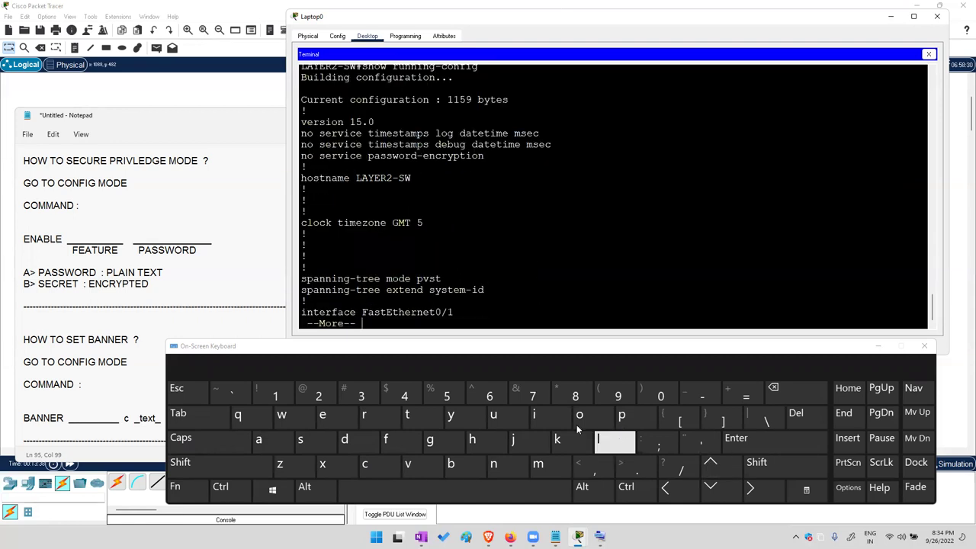
# Page through the --More-- output to the banner motd line and highlight it
pyautogui.moveTo(354, 323); pyautogui.dragTo(307, 324)
pyautogui.moveTo(380, 220); pyautogui.dragTo(381, 290)
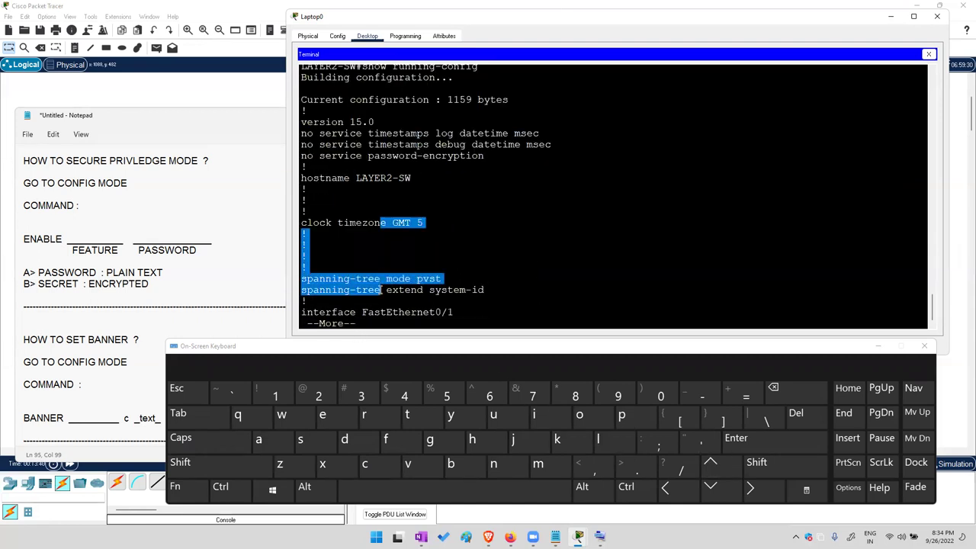
pyautogui.click(436, 491)
pyautogui.click(437, 492)
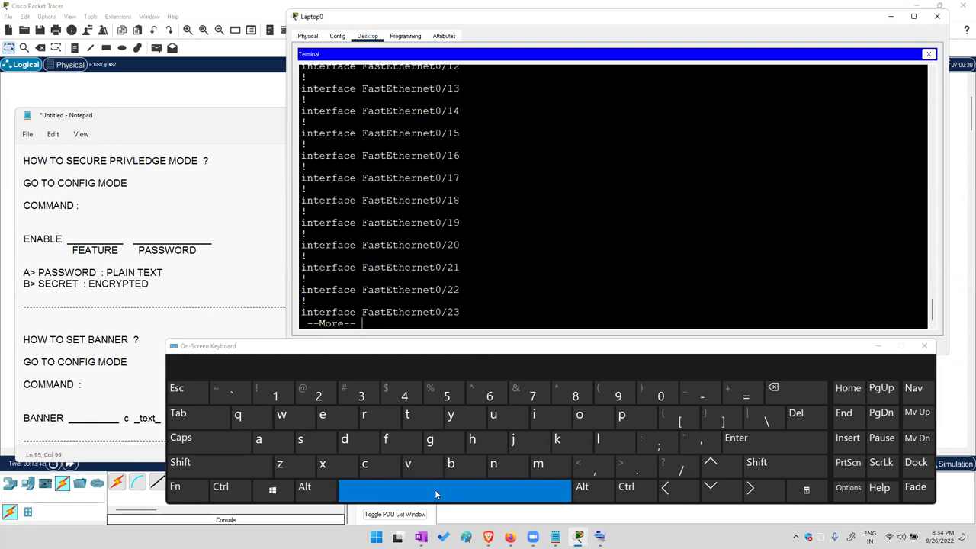
pyautogui.moveTo(302, 199); pyautogui.dragTo(631, 200)
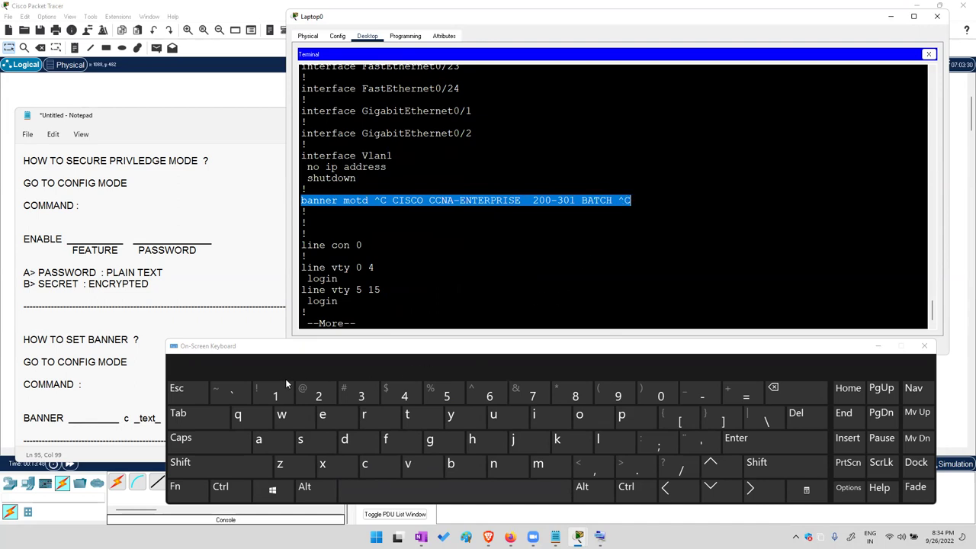
pyautogui.click(176, 389)
# Enter conf t and run 'no banner motd' to delete the banner
pyautogui.write('conf t')
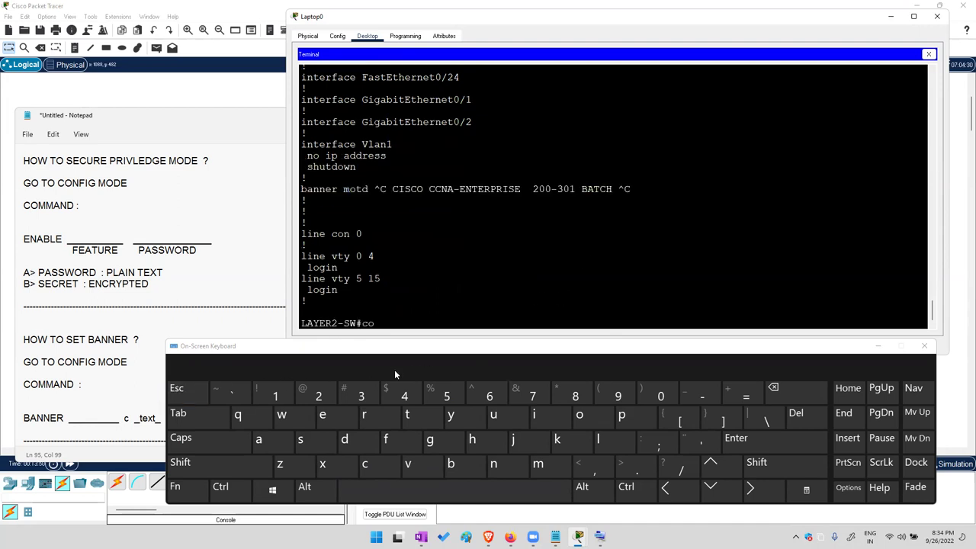
pyautogui.press('Return')
pyautogui.press('Return')
pyautogui.click(509, 463)
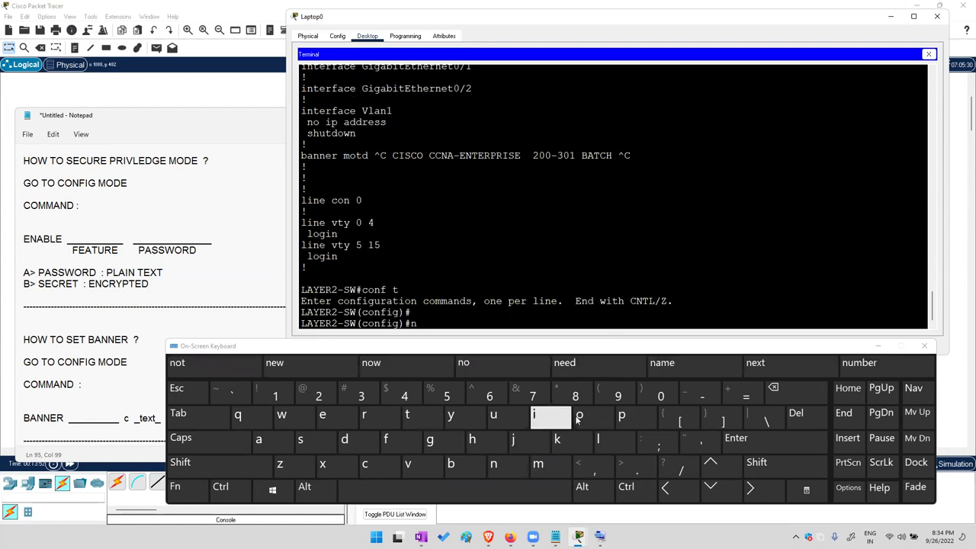
pyautogui.click(579, 413)
pyautogui.click(450, 490)
pyautogui.click(450, 463)
pyautogui.click(258, 441)
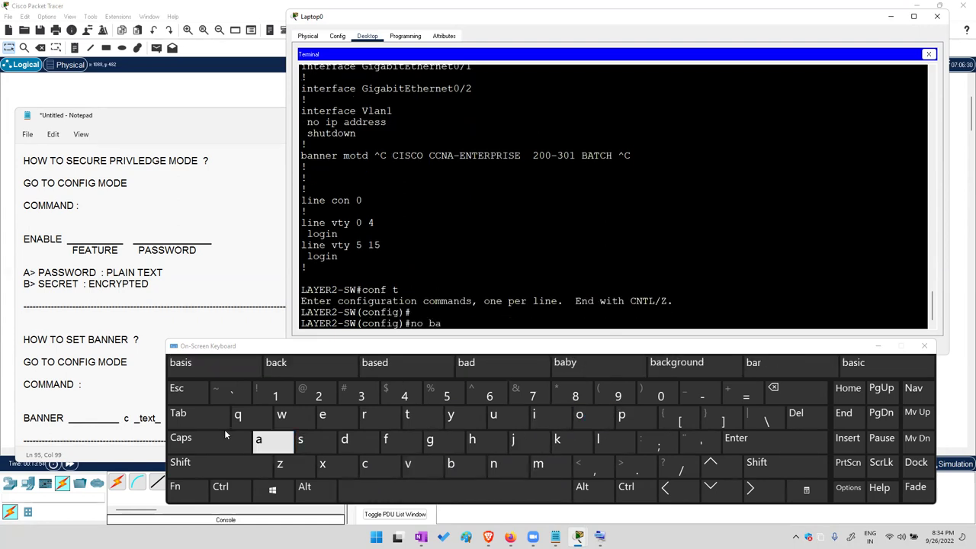
pyautogui.click(177, 413)
pyautogui.click(546, 461)
pyautogui.click(579, 414)
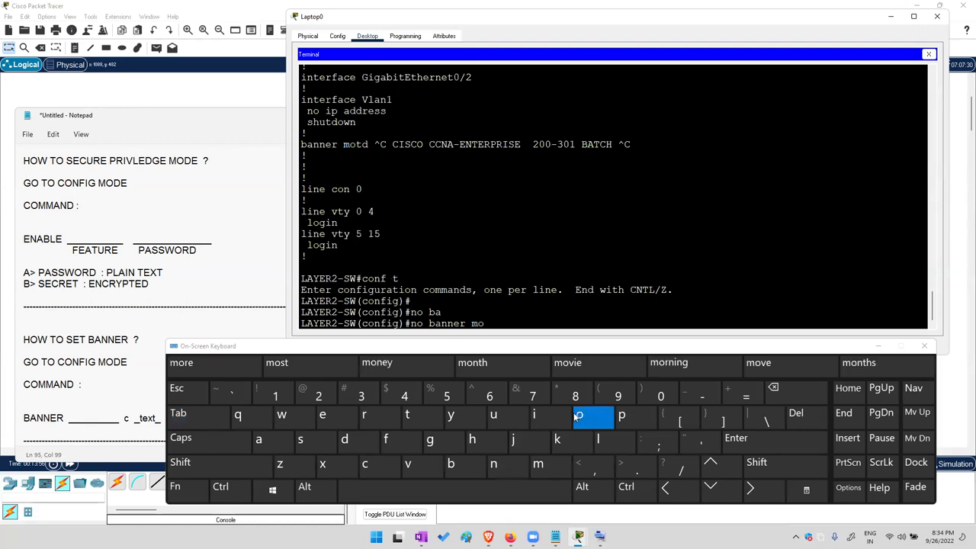
pyautogui.click(178, 413)
pyautogui.click(755, 437)
pyautogui.click(755, 437)
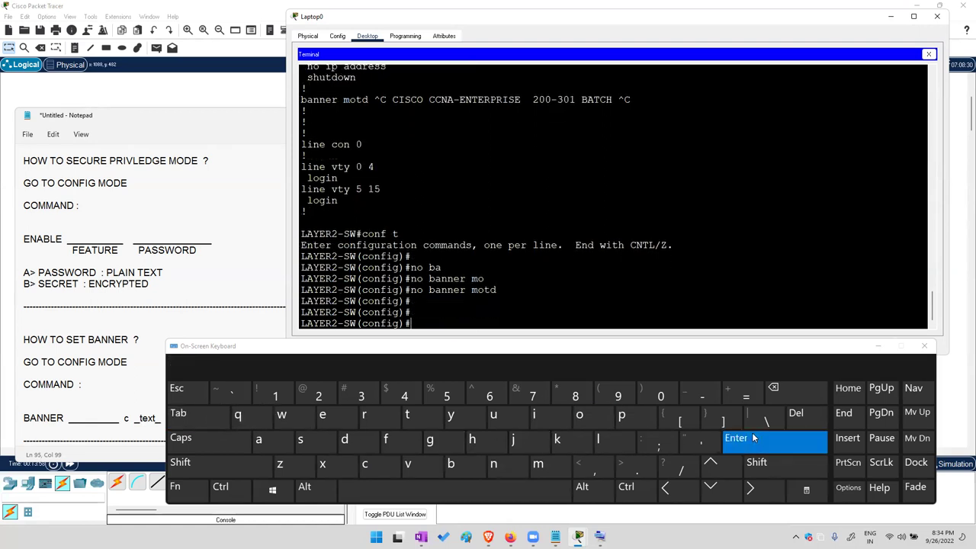
pyautogui.click(755, 437)
pyautogui.click(754, 437)
# Run end and exit, log back in with enable and conf t, then show the topology window
pyautogui.write('end')
pyautogui.click(750, 438)
pyautogui.write('exit')
pyautogui.click(751, 437)
pyautogui.click(751, 438)
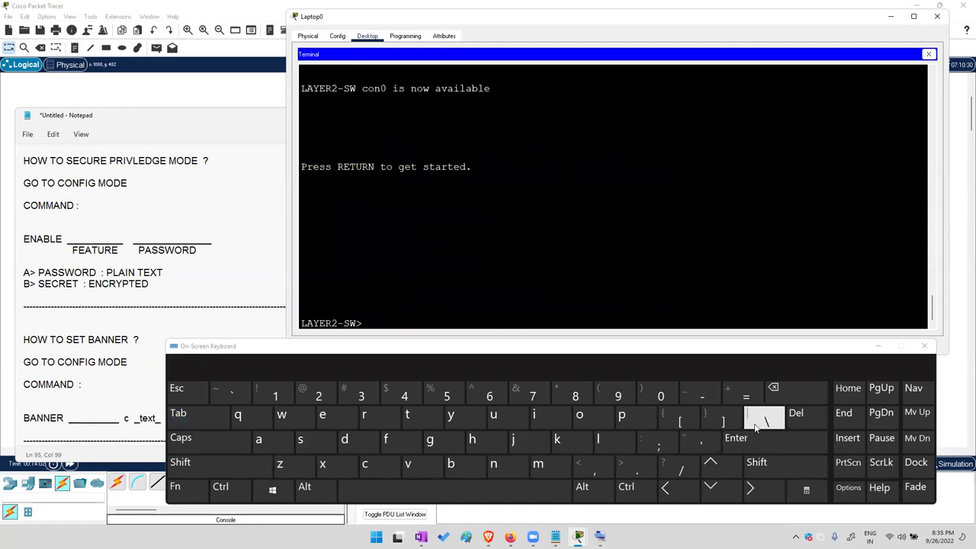
pyautogui.write('en')
pyautogui.press('Tab')
pyautogui.press('Return')
pyautogui.write('conf t')
pyautogui.press('Return')
pyautogui.press('Return')
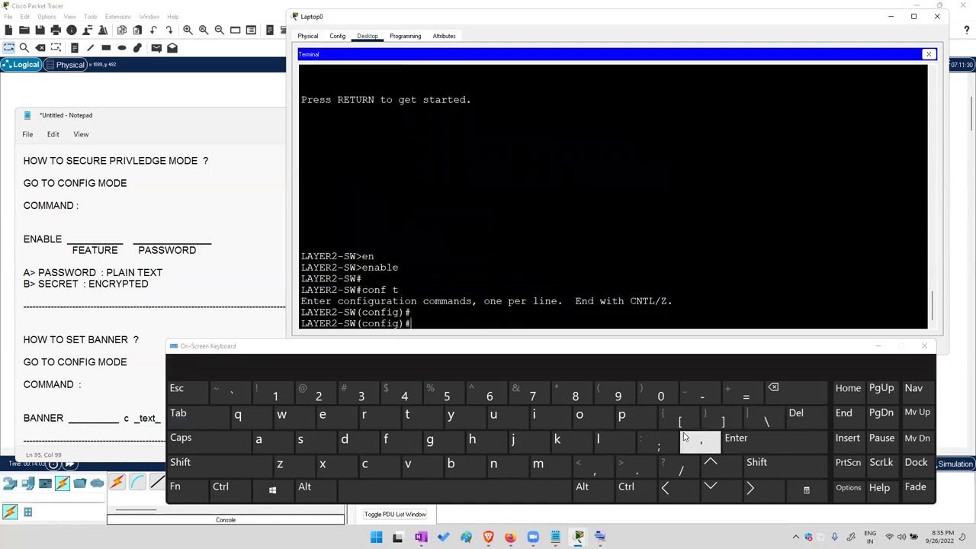
pyautogui.press('Return')
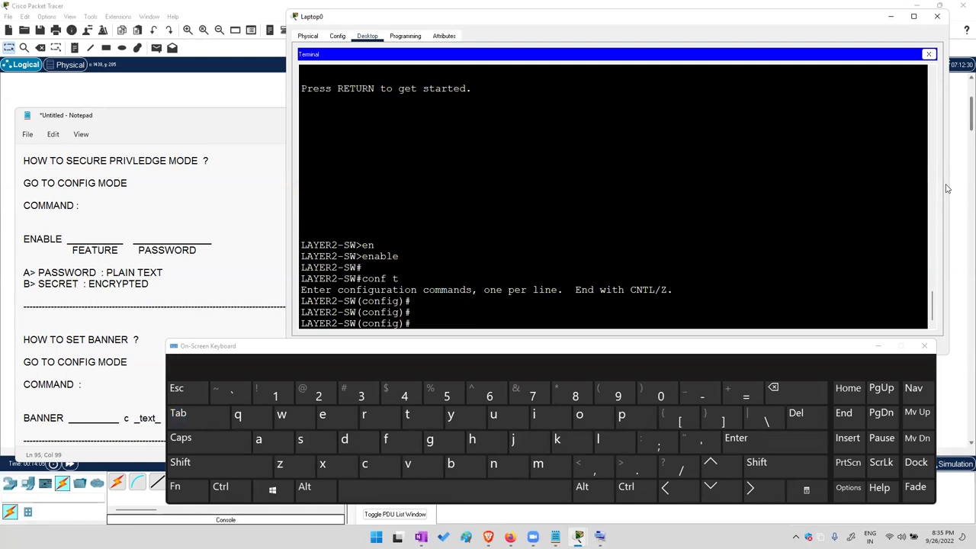
pyautogui.click(957, 188)
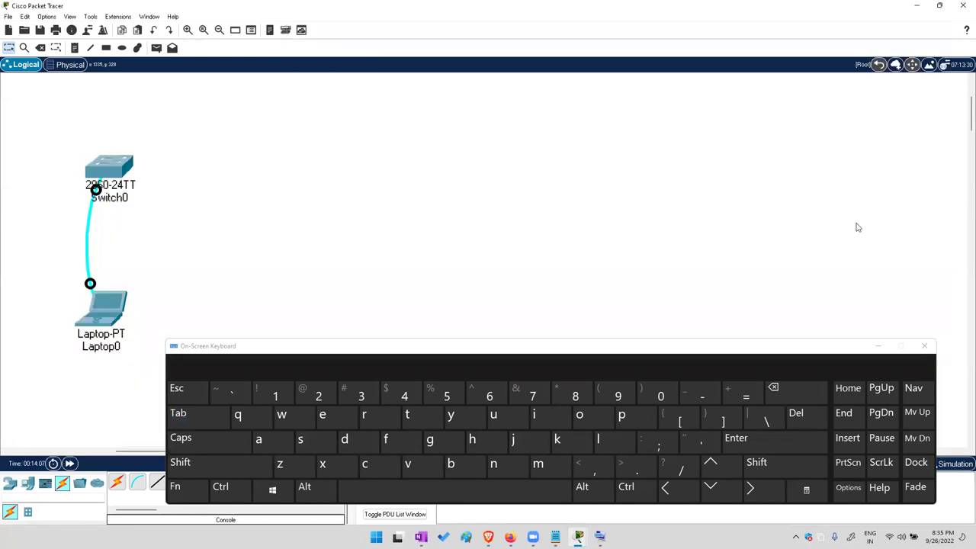
# Launch Notepad via Win+R, enlarge it, and paste two dashed separator lines
pyautogui.press('super+r')
pyautogui.write('notepad')
pyautogui.press('Return')
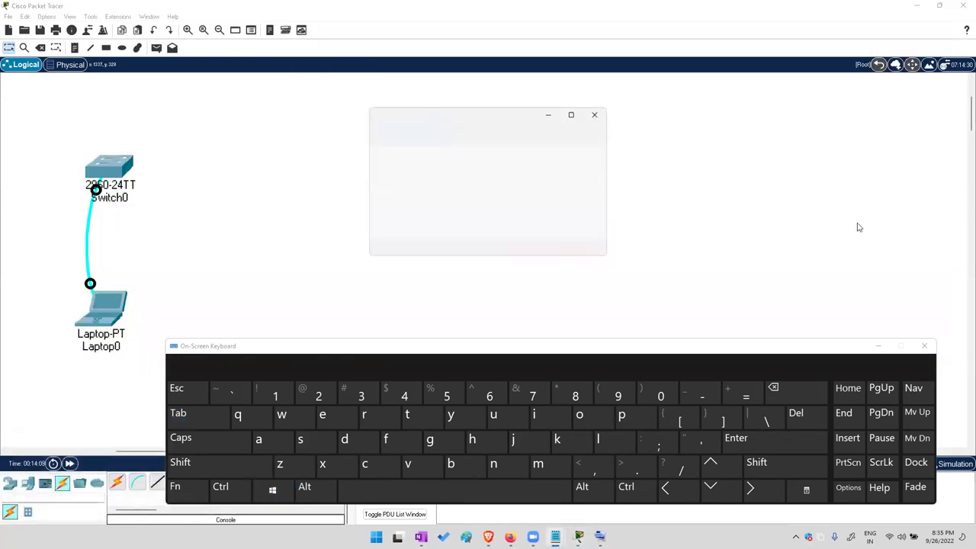
pyautogui.moveTo(369, 108); pyautogui.dragTo(176, 77)
pyautogui.write('--------------------------------------------------------------------------------------------------')
pyautogui.press('Return')
pyautogui.press('Return')
pyautogui.press('Return')
pyautogui.press('Return')
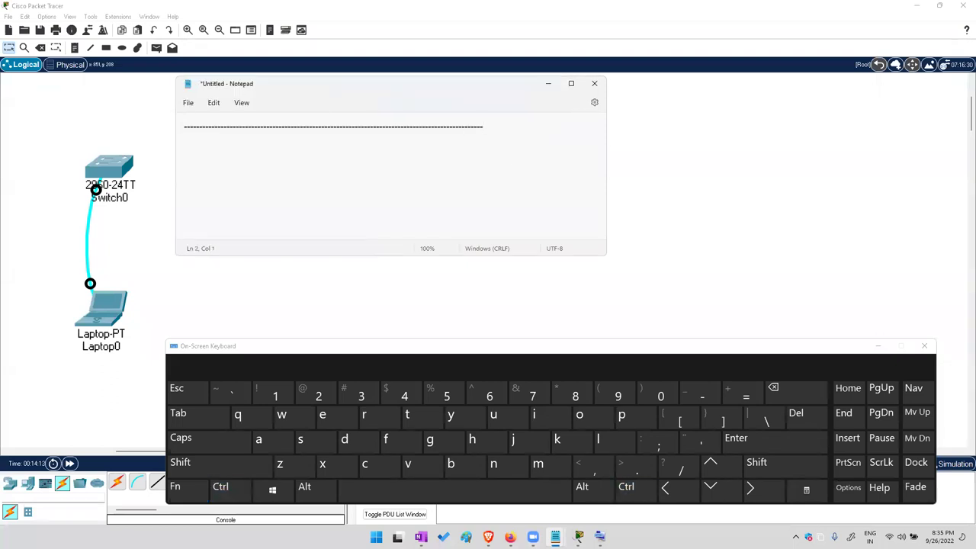
pyautogui.write('--------------------------------------------------------------------------------------------------')
pyautogui.click(239, 145)
# Type '! only authorized network engg access this box !' and a '!'-wrapped line of engineers' names
pyautogui.write('! only author')
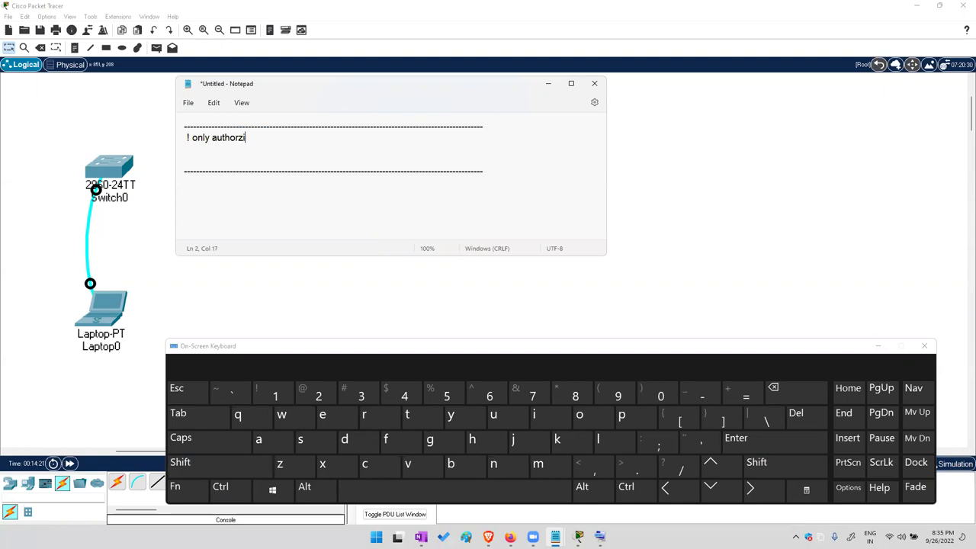
pyautogui.write('ized network engg access this box !')
pyautogui.press('Return')
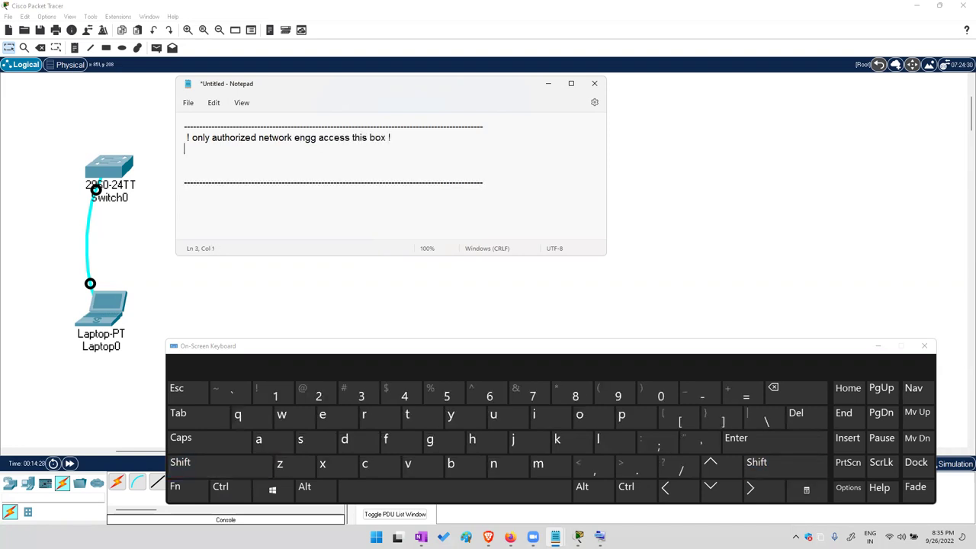
pyautogui.write('!')
pyautogui.press('capslock')
pyautogui.write('BABLU , RAJ')
pyautogui.press('BackSpace')
pyautogui.write('N')
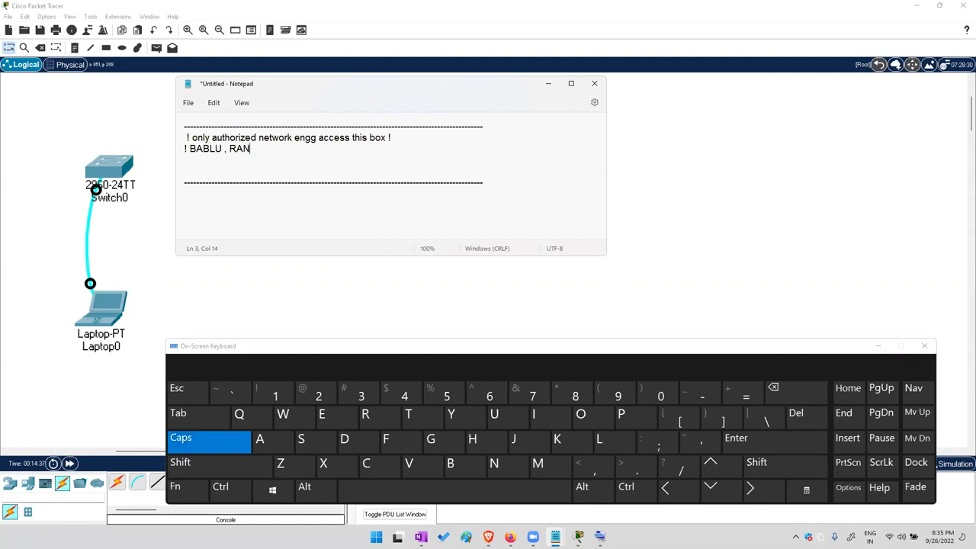
pyautogui.write('JEET , LALIT , PUNIT , ABHISHEK , BOB')
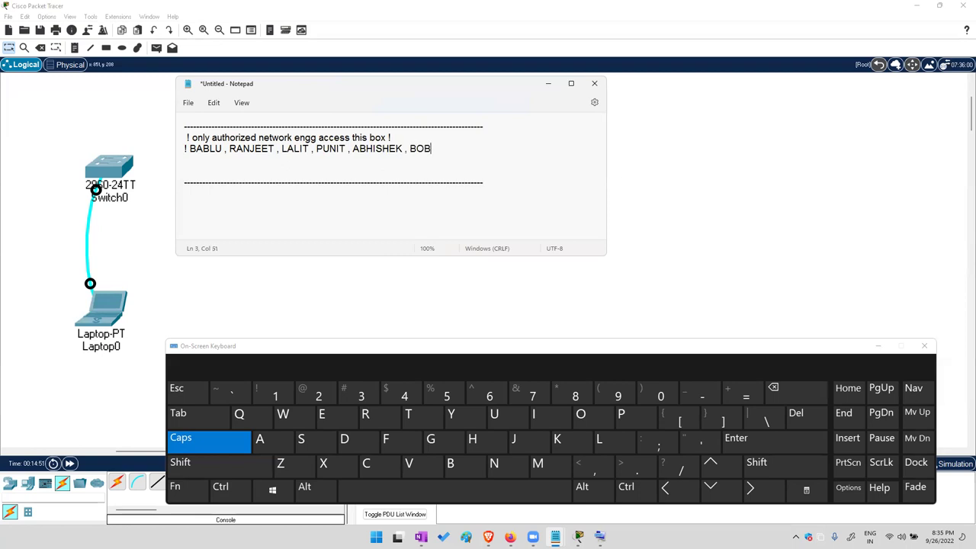
pyautogui.press('shift')
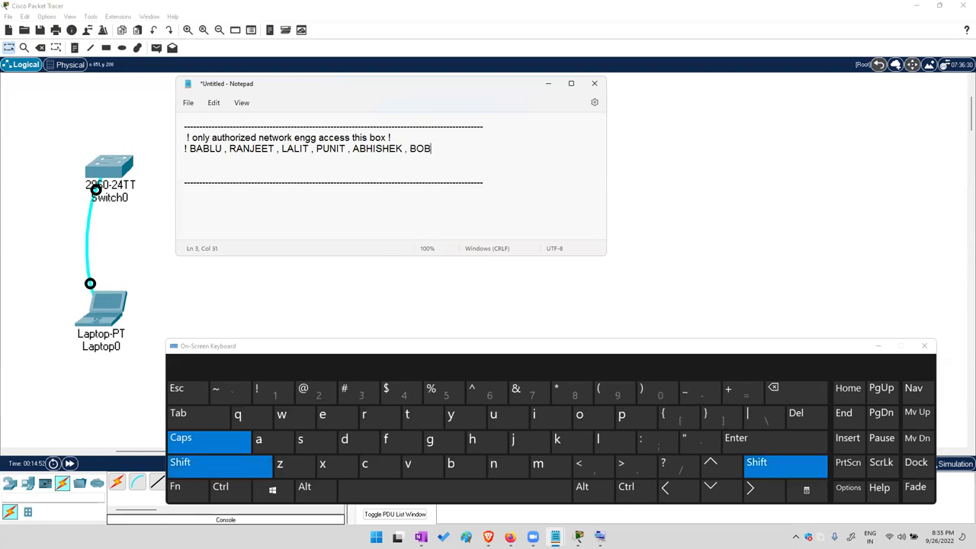
pyautogui.write('!')
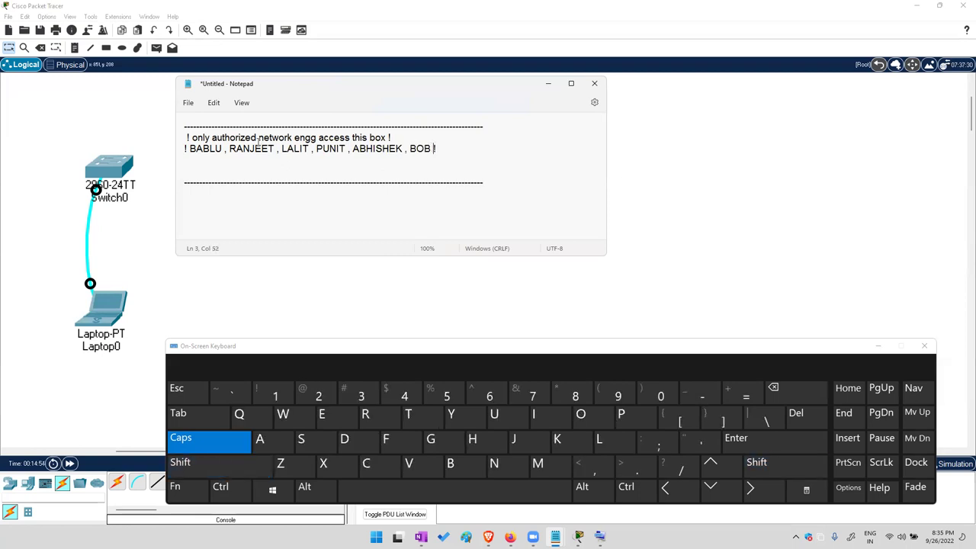
pyautogui.press('End')
pyautogui.press('Delete')
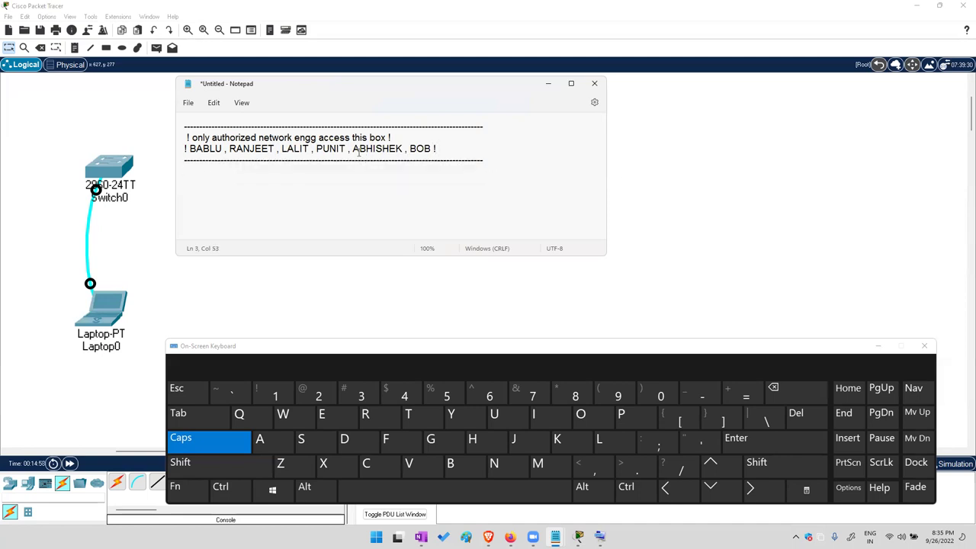
# Select and copy the whole banner draft, then minimize Notepad
pyautogui.moveTo(180, 132); pyautogui.dragTo(180, 179)
pyautogui.rightClick(206, 158)
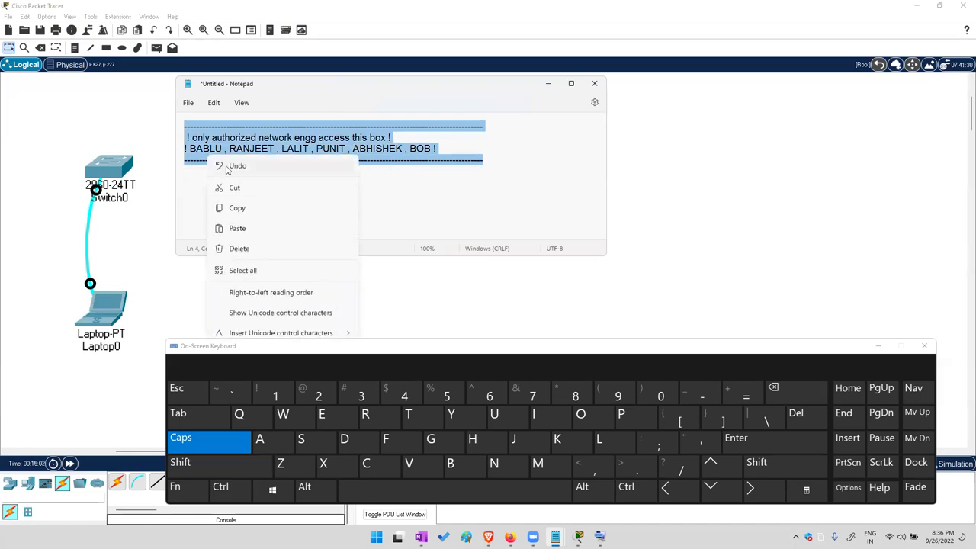
pyautogui.click(239, 209)
pyautogui.click(549, 83)
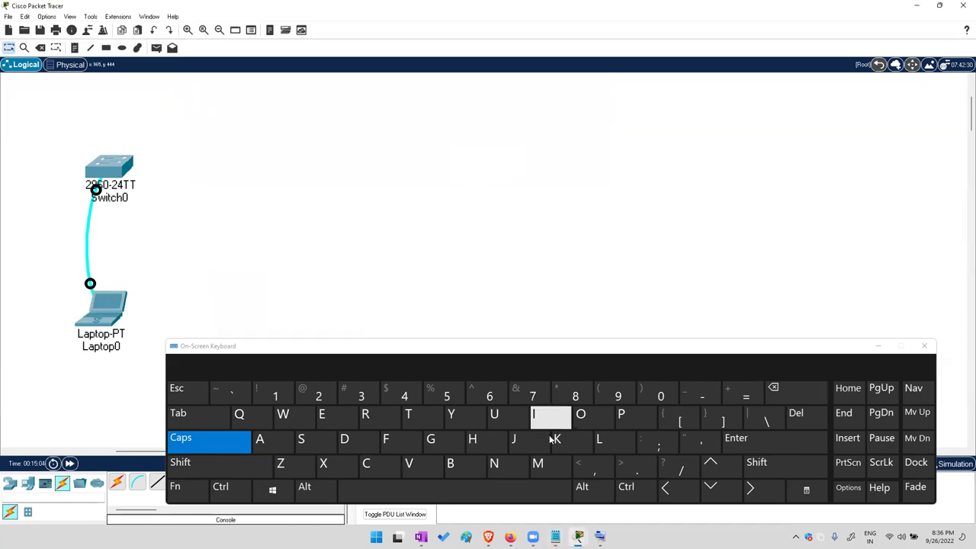
# Bring Laptop0's terminal forward and type 'banner motd c' in lowercase
pyautogui.moveTo(579, 536)
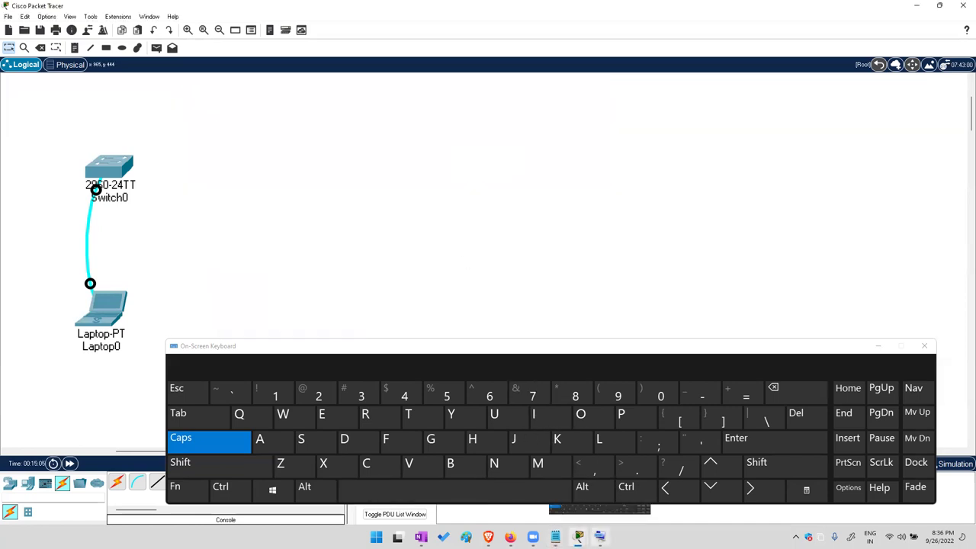
pyautogui.click(600, 517)
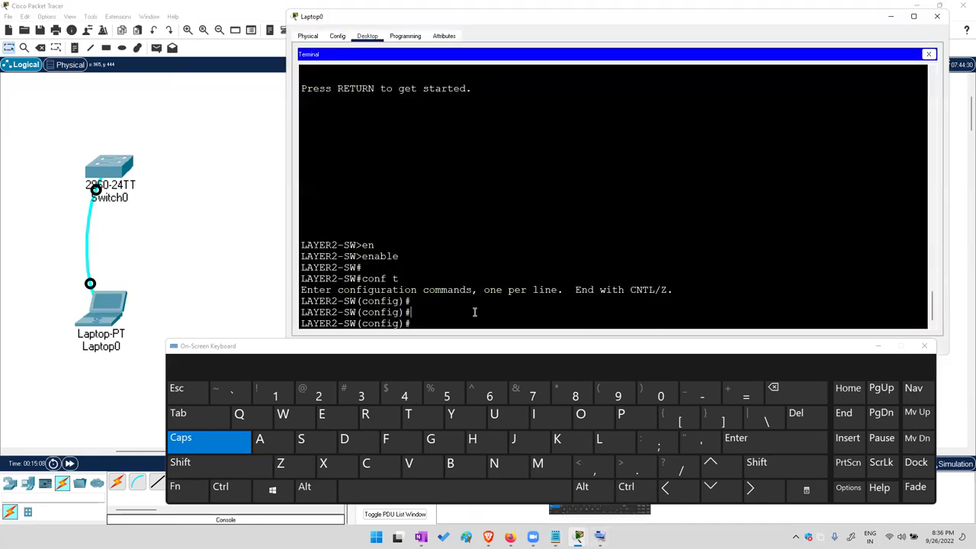
pyautogui.press('capslock')
pyautogui.click(449, 462)
pyautogui.click(258, 439)
pyautogui.click(198, 416)
pyautogui.click(538, 463)
pyautogui.click(580, 414)
pyautogui.click(198, 417)
pyautogui.click(364, 463)
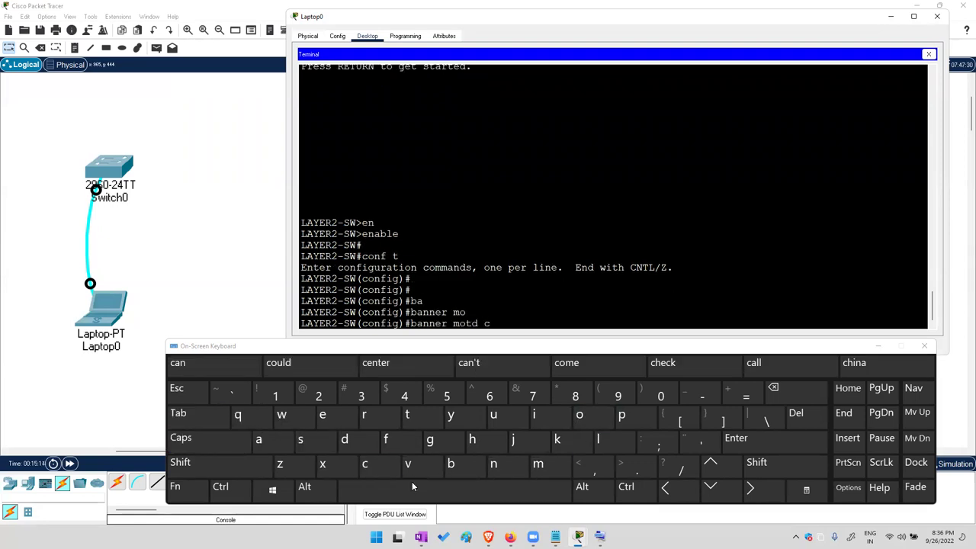
pyautogui.click(457, 487)
# Paste the copied banner draft, close it with c, and submit, producing an invalid-input error
pyautogui.rightClick(583, 310)
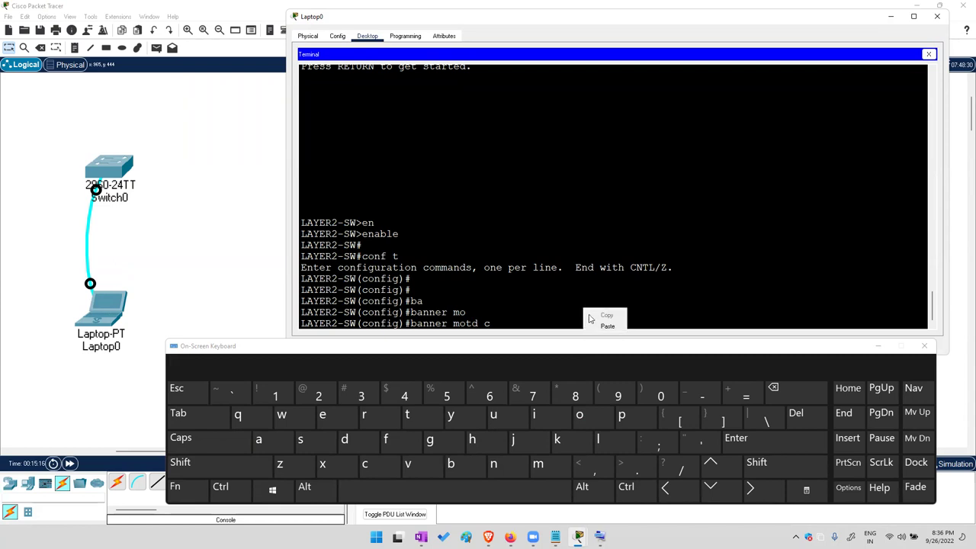
pyautogui.click(593, 322)
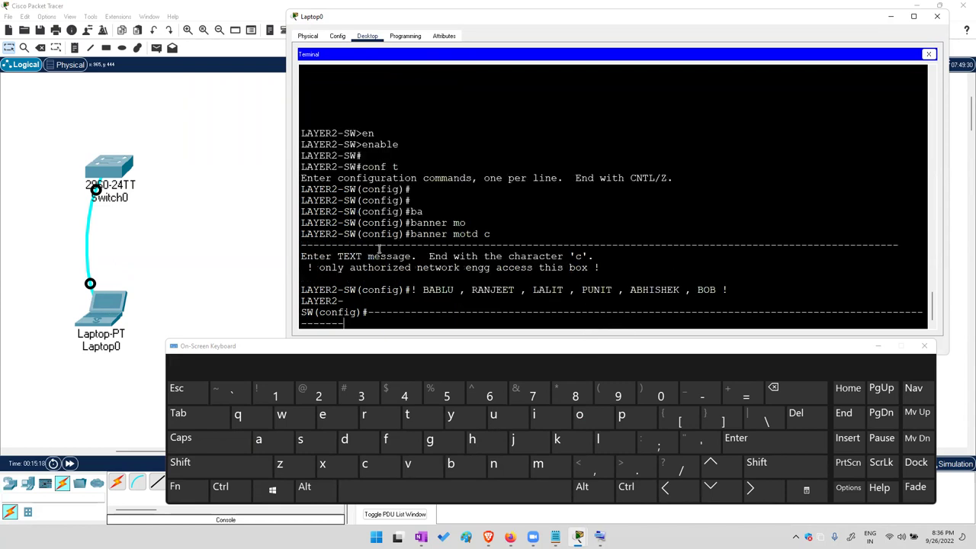
pyautogui.click(362, 488)
pyautogui.click(365, 463)
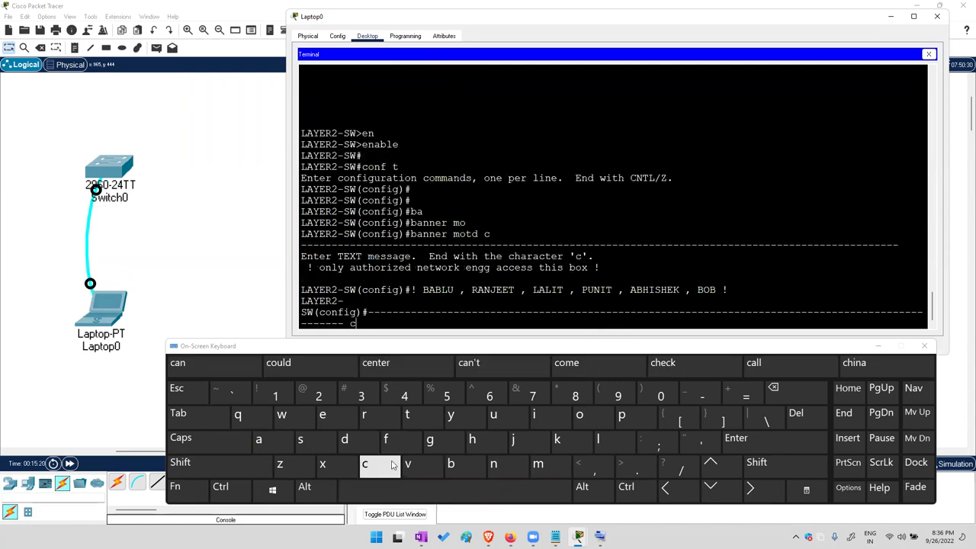
pyautogui.click(734, 440)
pyautogui.moveTo(313, 201); pyautogui.dragTo(335, 268)
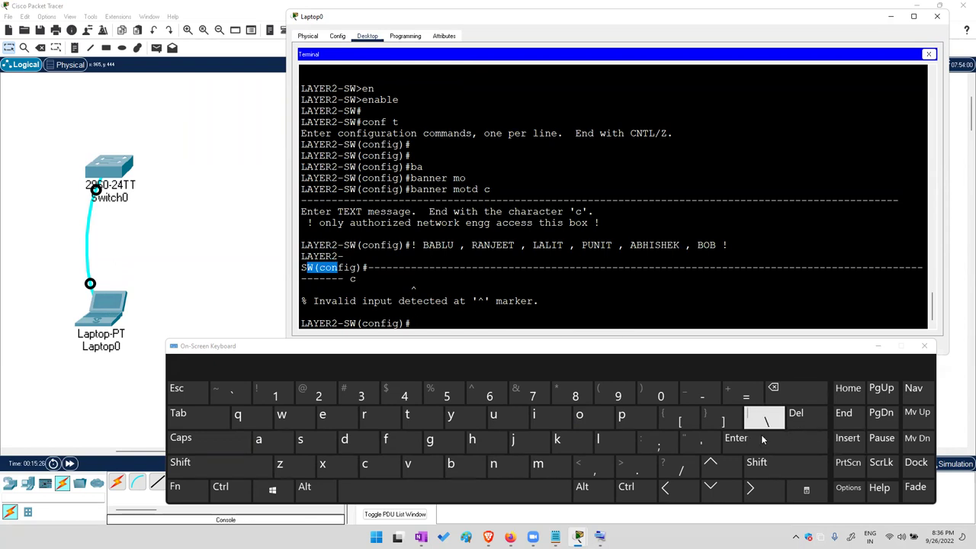
pyautogui.press('Return')
pyautogui.press('Return')
pyautogui.press('Return')
pyautogui.press('Return')
pyautogui.press('Return')
pyautogui.press('Return')
pyautogui.press('Return')
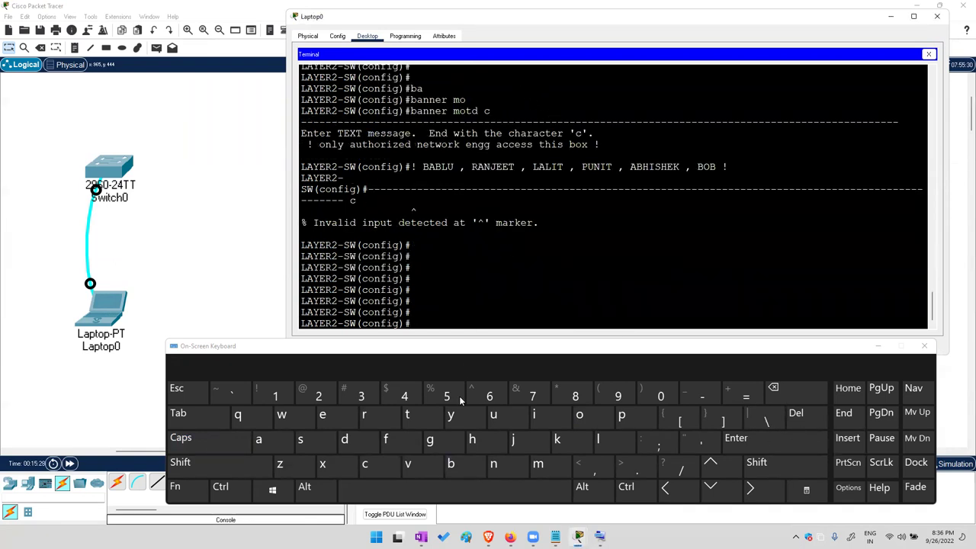
# Enter 'banner motd c' on LAYER2-SW to start a banner with c as delimiter
pyautogui.click(455, 463)
pyautogui.click(266, 440)
pyautogui.click(495, 464)
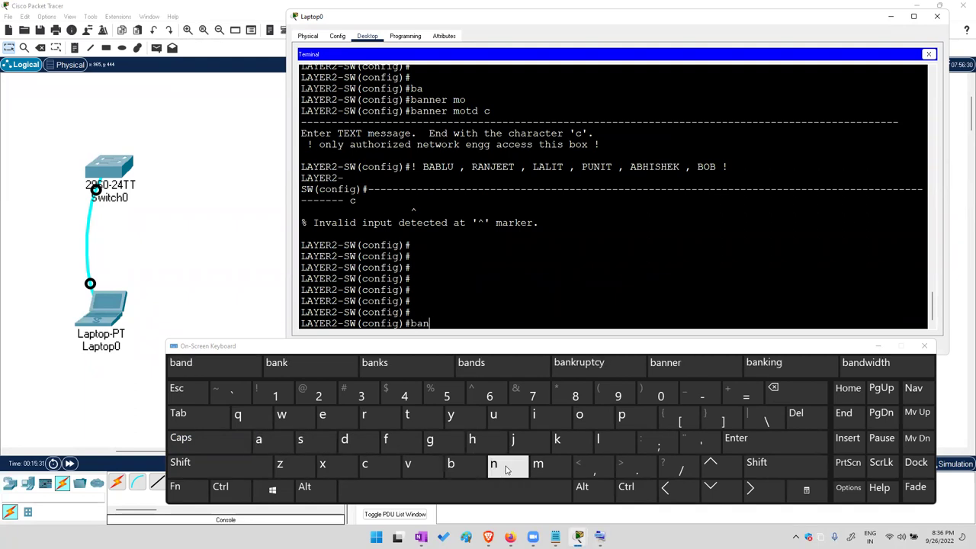
pyautogui.click(494, 463)
pyautogui.click(178, 413)
pyautogui.click(538, 463)
pyautogui.click(580, 414)
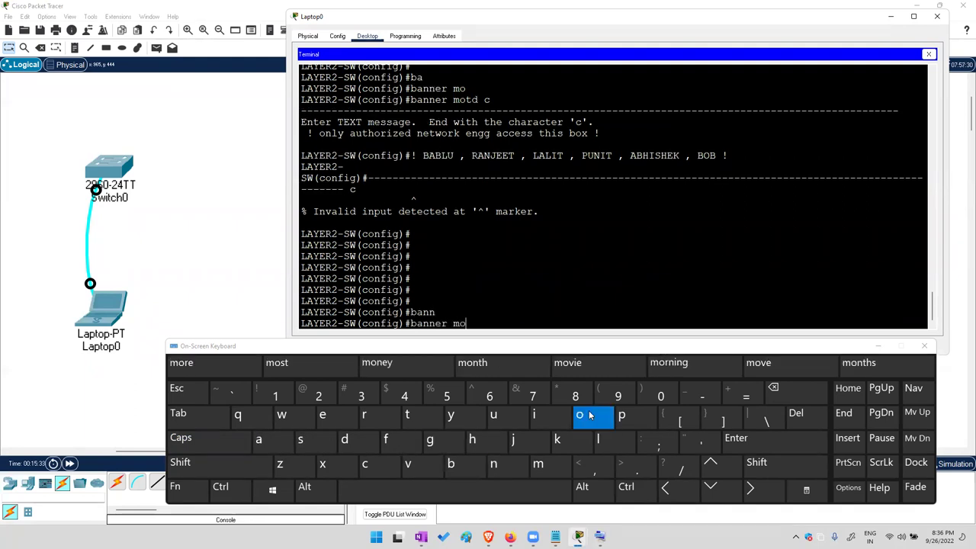
pyautogui.click(178, 412)
pyautogui.click(364, 464)
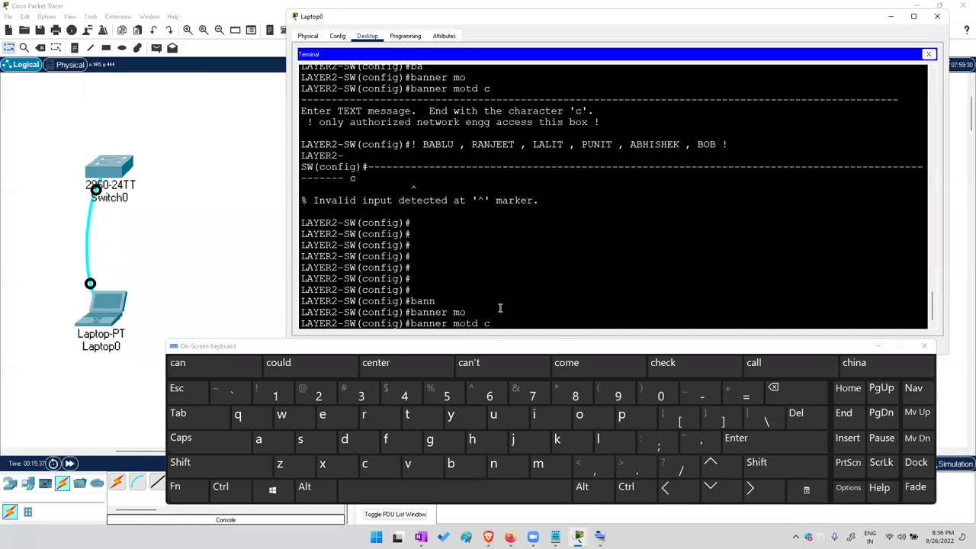
pyautogui.click(753, 442)
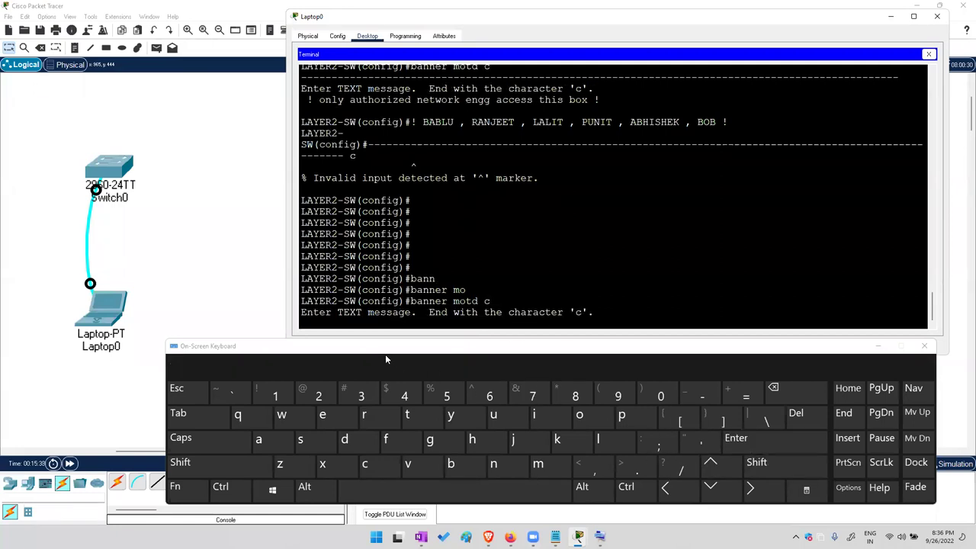
# Copy the full banner text from the Notepad draft
pyautogui.rightClick(329, 326)
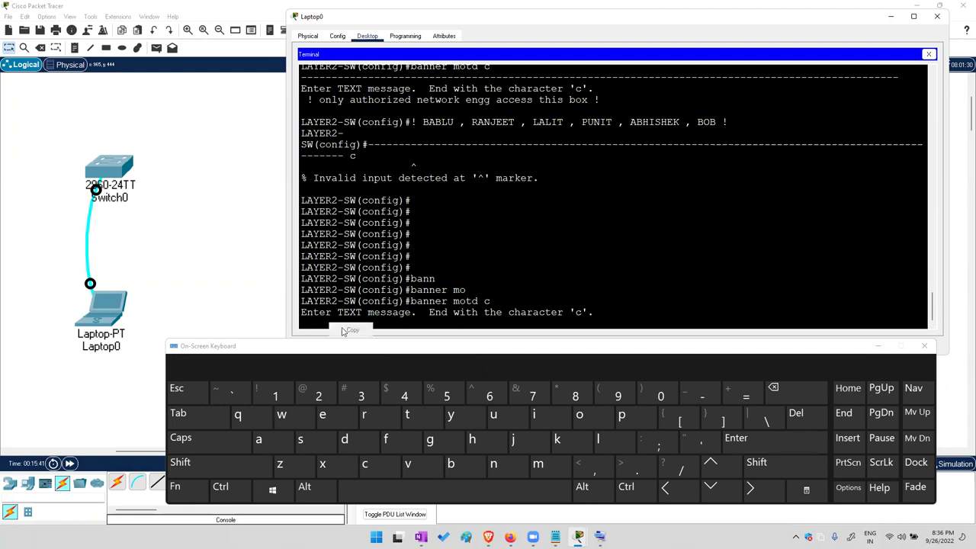
pyautogui.click(382, 316)
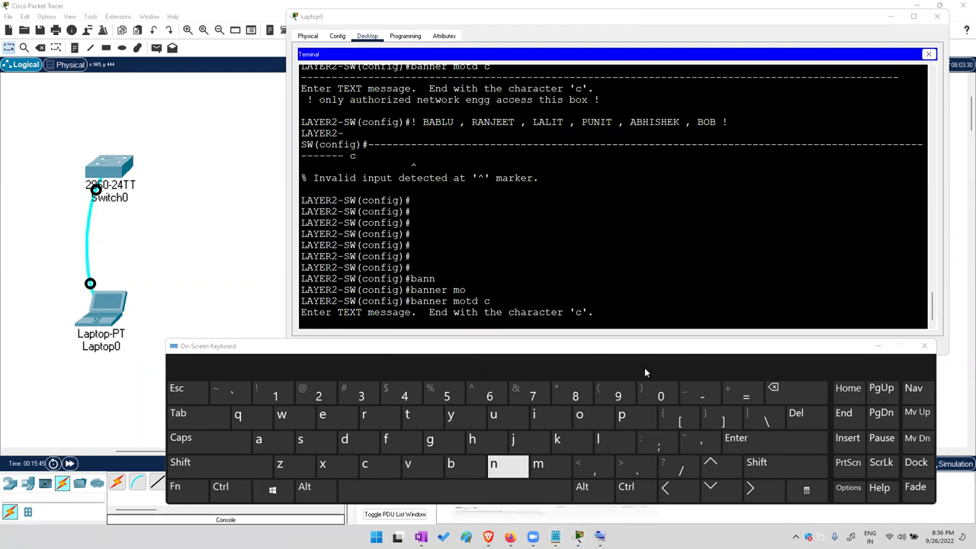
pyautogui.click(874, 345)
pyautogui.moveTo(556, 537)
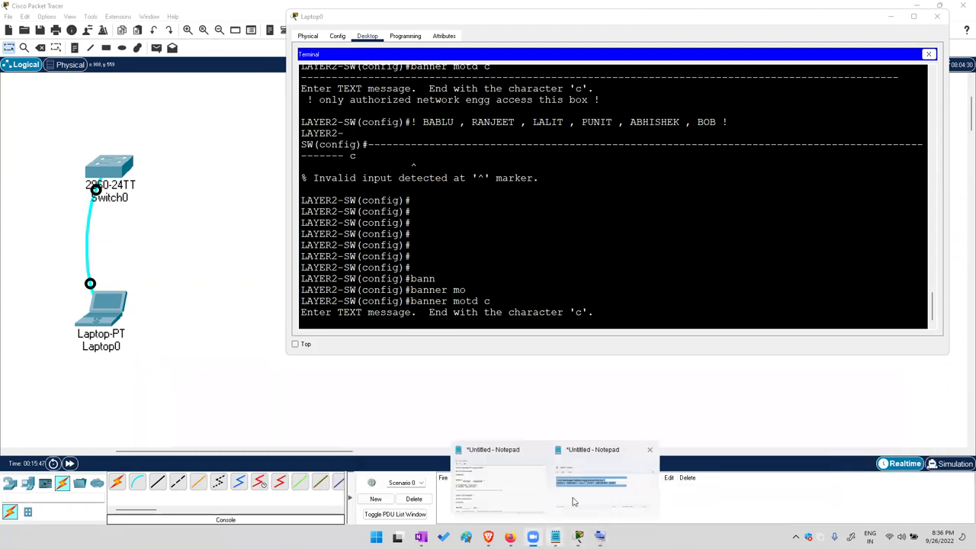
pyautogui.click(573, 500)
pyautogui.rightClick(291, 164)
pyautogui.click(318, 217)
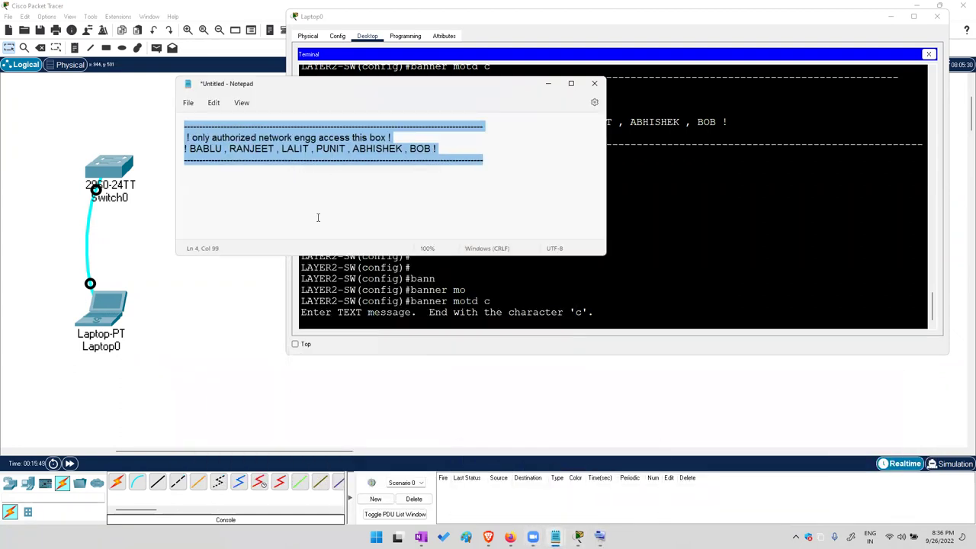
pyautogui.moveTo(527, 174); pyautogui.dragTo(190, 125)
pyautogui.rightClick(205, 131)
pyautogui.click(232, 178)
# Paste the banner into the switch terminal and submit it, which returns invalid input
pyautogui.click(549, 321)
pyautogui.hotkey('ctrl', 'v')
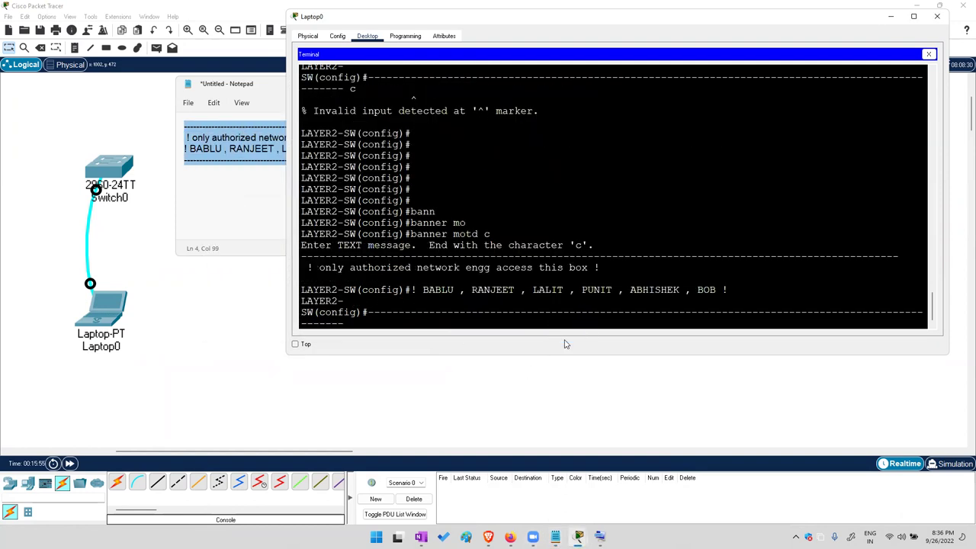
pyautogui.click(600, 537)
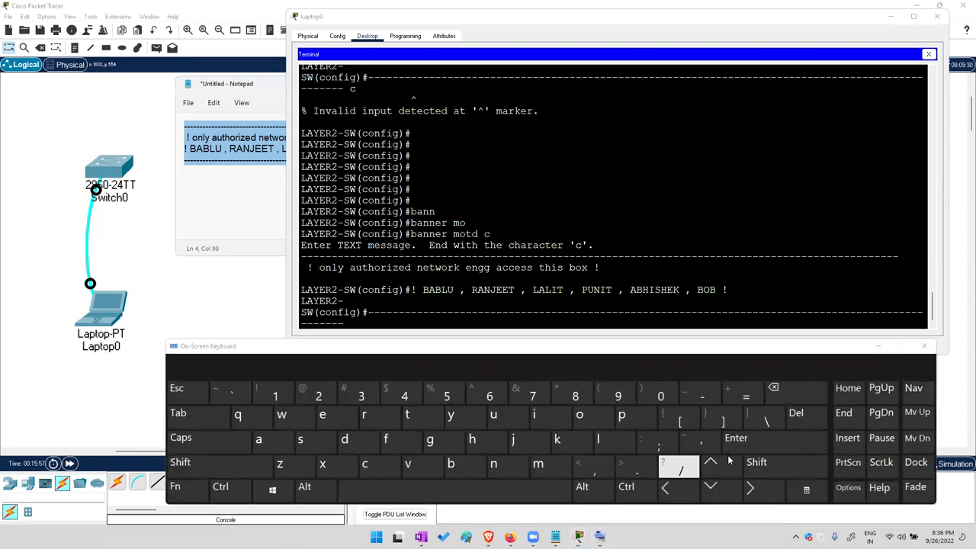
pyautogui.click(642, 324)
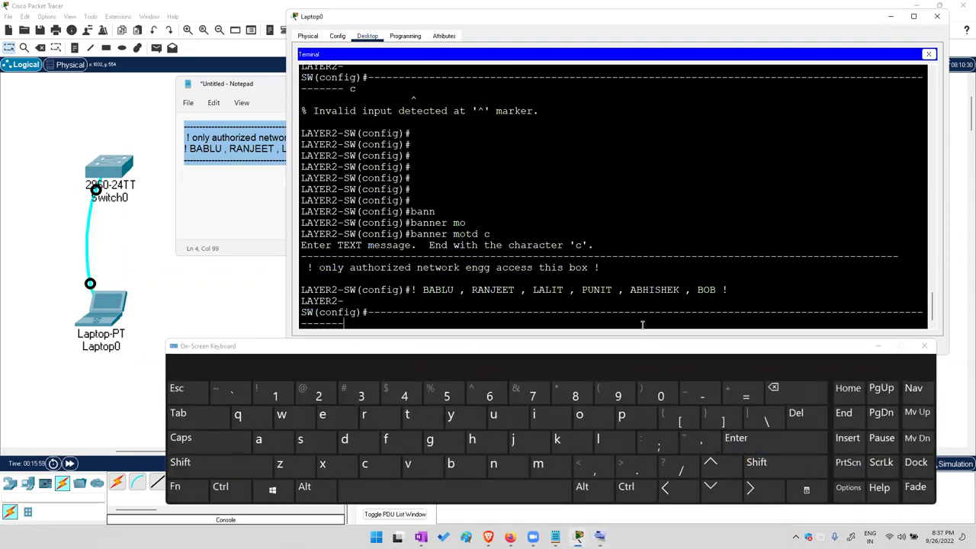
pyautogui.click(729, 441)
# Copy all four banner lines from Notepad again and return to the terminal
pyautogui.moveTo(333, 214); pyautogui.dragTo(395, 266)
pyautogui.click(193, 150)
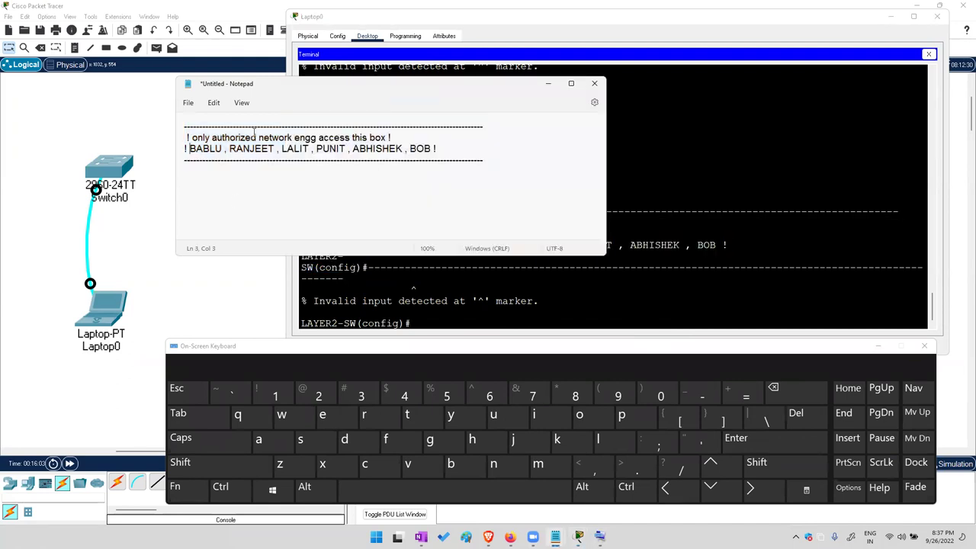
pyautogui.click(525, 148)
pyautogui.moveTo(491, 157); pyautogui.dragTo(217, 143)
pyautogui.rightClick(217, 143)
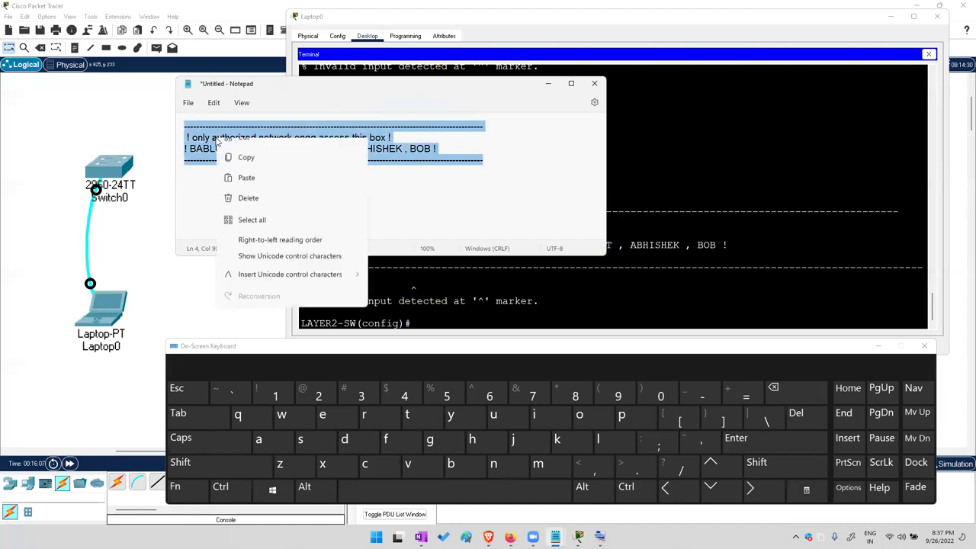
pyautogui.click(250, 192)
pyautogui.click(548, 83)
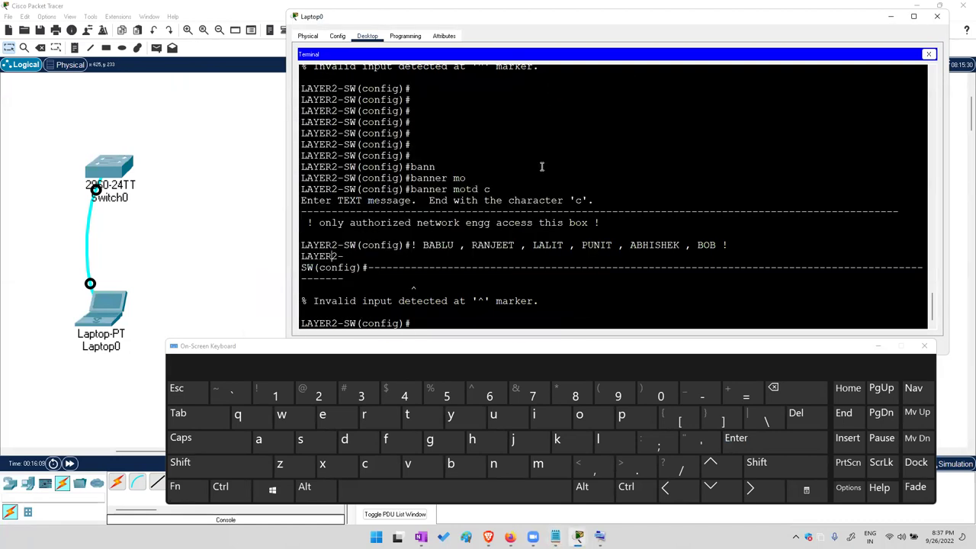
# Recall the banner command and rerun it as 'banner motd @'
pyautogui.click(783, 440)
pyautogui.click(784, 440)
pyautogui.click(784, 440)
pyautogui.click(784, 440)
pyautogui.click(724, 463)
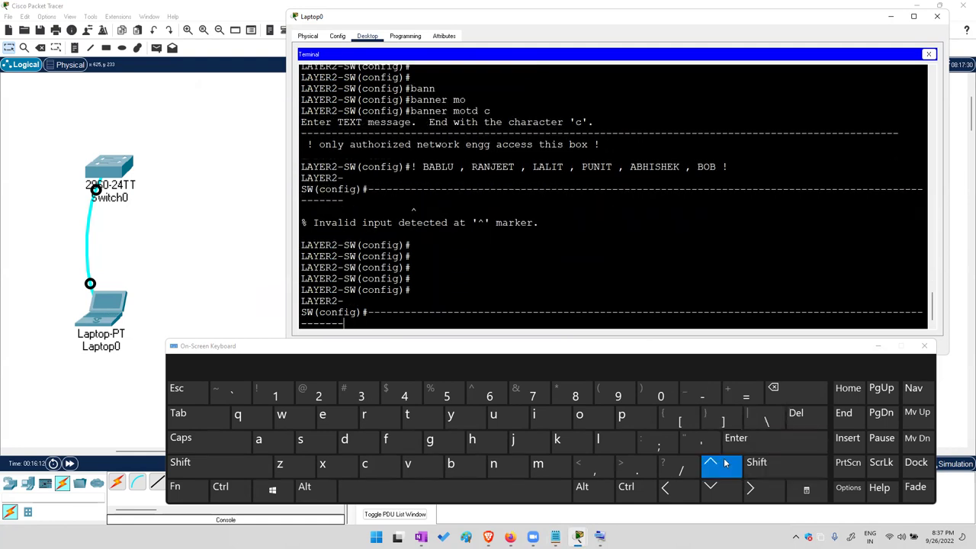
pyautogui.click(724, 463)
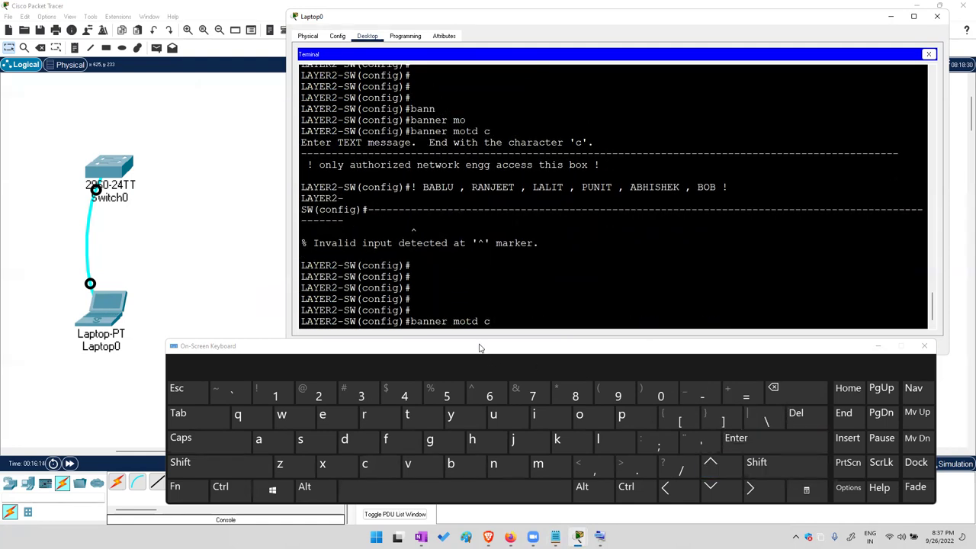
pyautogui.click(774, 390)
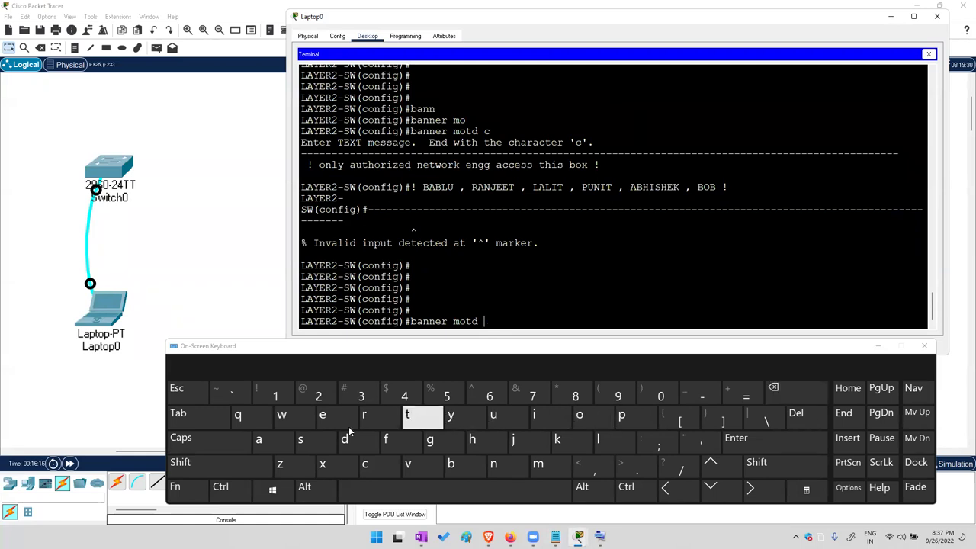
pyautogui.click(221, 464)
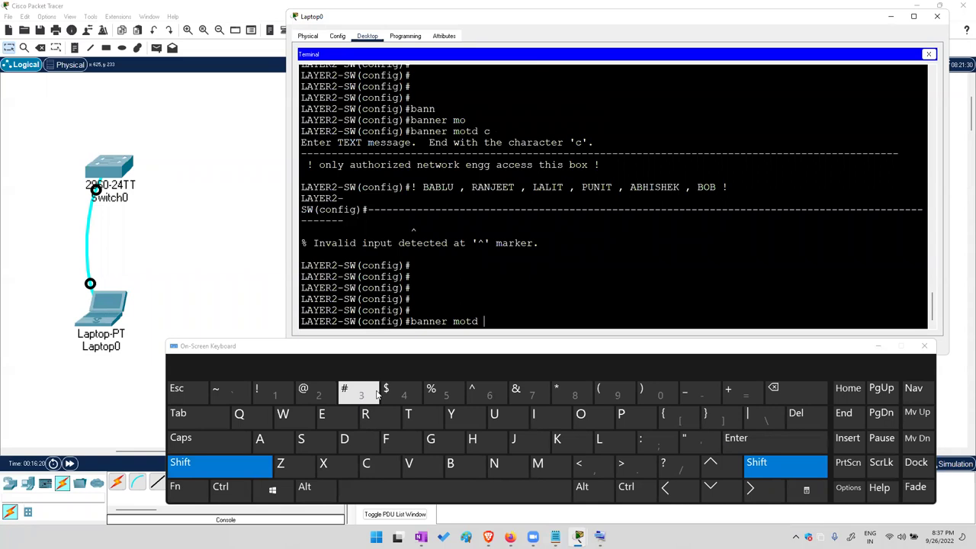
pyautogui.click(309, 390)
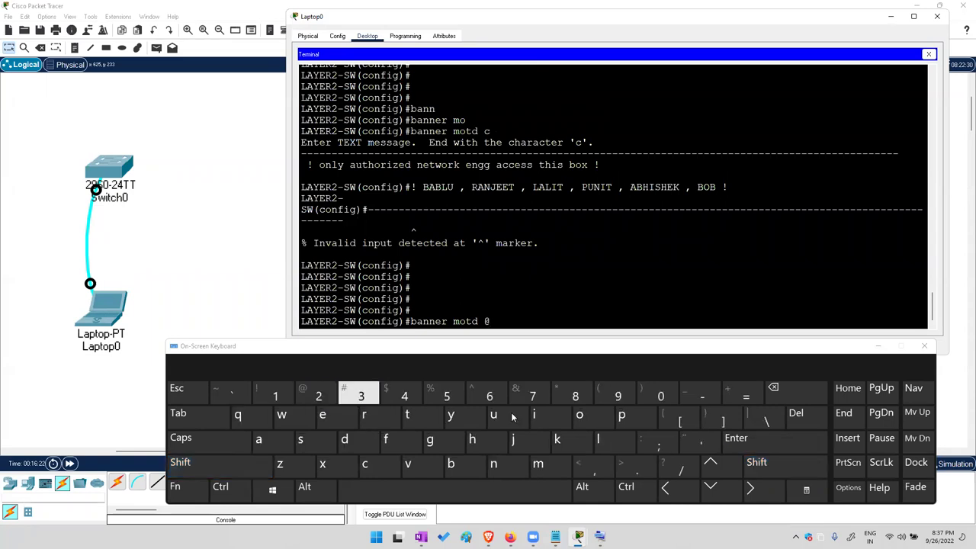
pyautogui.click(739, 441)
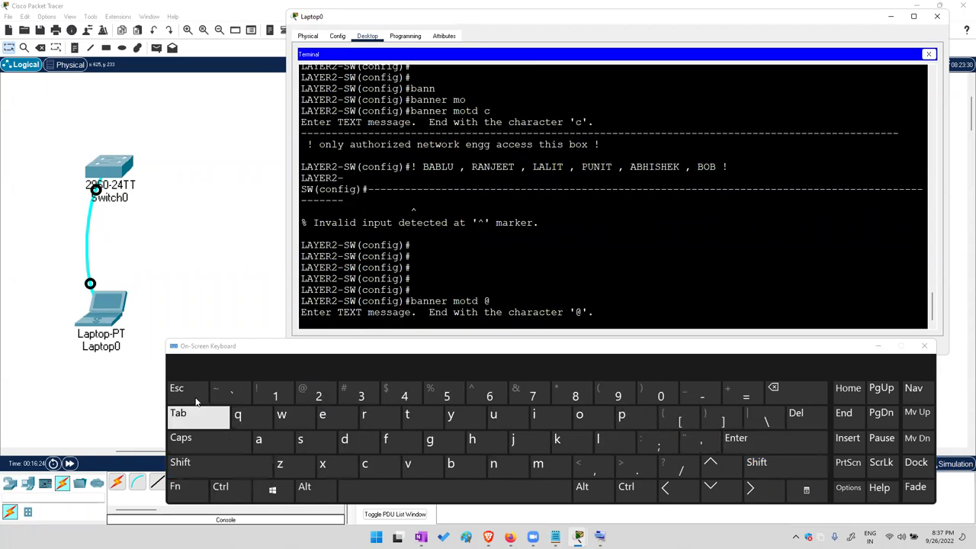
# Cancel the @ banner entry and run 'banner motd $' instead
pyautogui.click(220, 486)
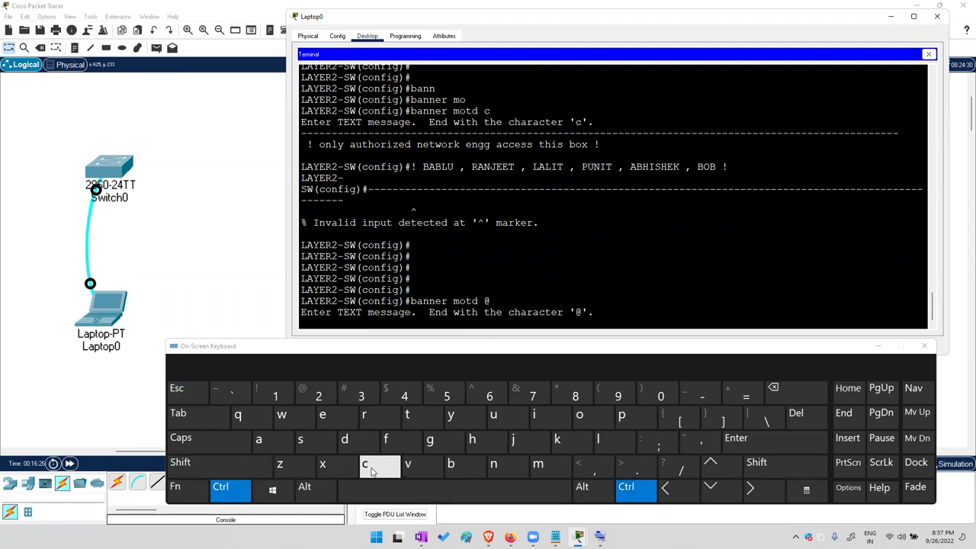
pyautogui.click(364, 464)
pyautogui.click(709, 463)
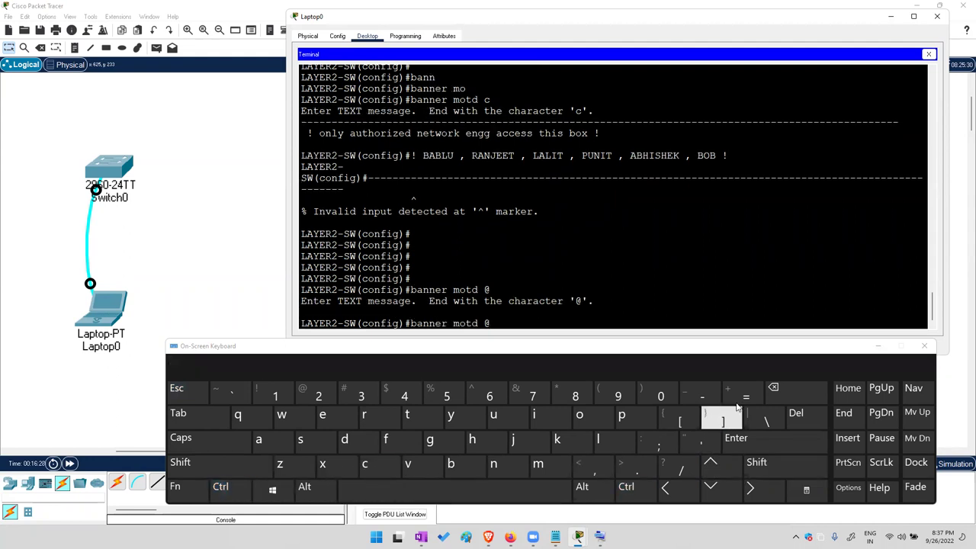
pyautogui.click(772, 396)
pyautogui.click(180, 462)
pyautogui.click(404, 394)
pyautogui.click(778, 442)
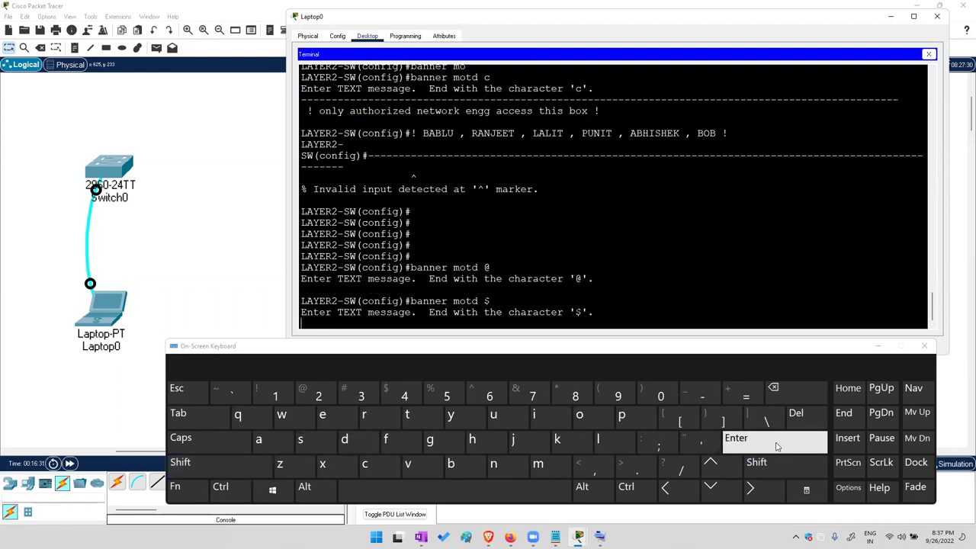
# Paste the banner text and close it with the $ delimiter
pyautogui.rightClick(516, 321)
pyautogui.click(539, 336)
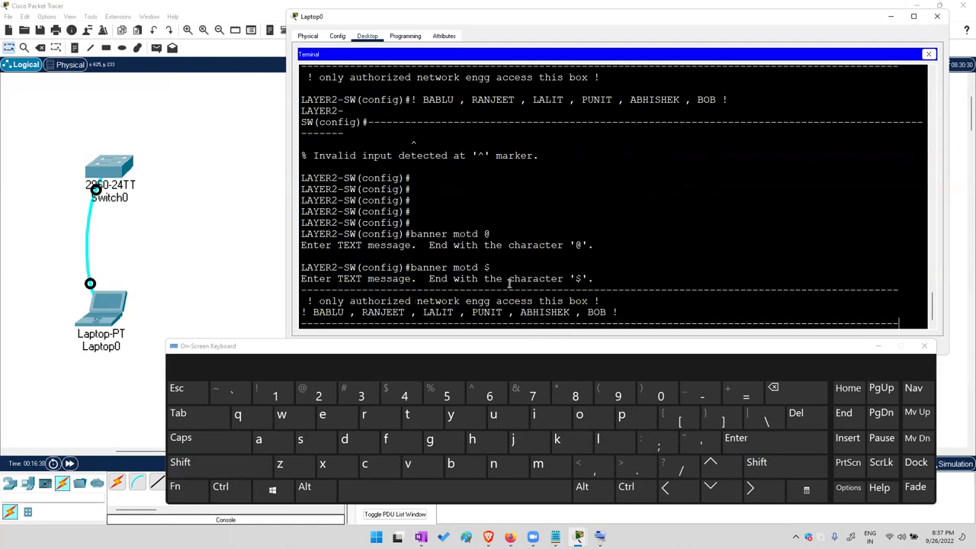
pyautogui.click(736, 438)
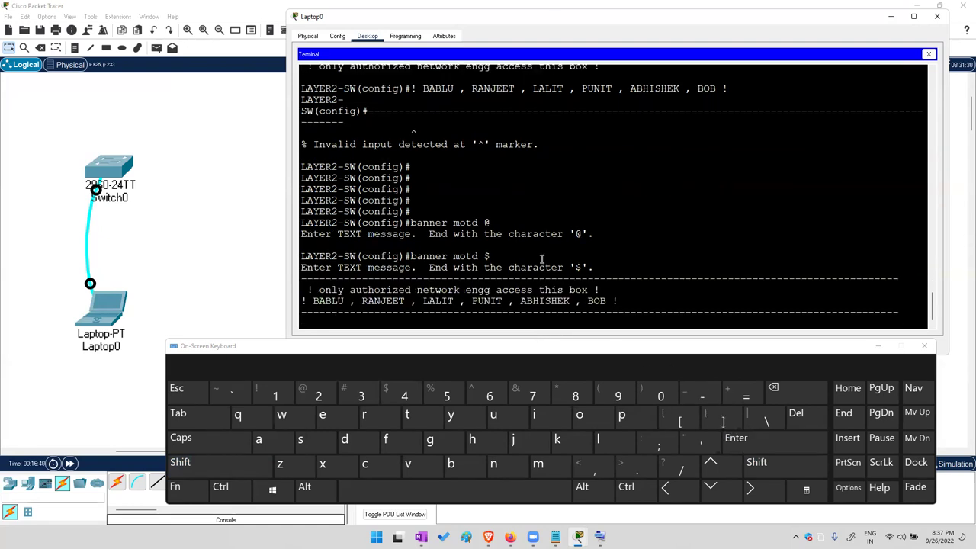
pyautogui.moveTo(483, 256); pyautogui.dragTo(498, 256)
pyautogui.click(180, 462)
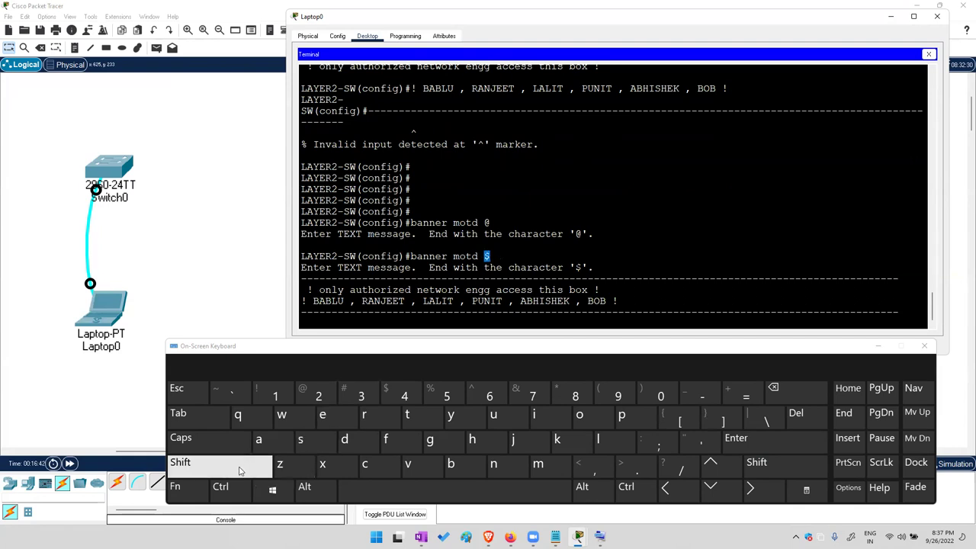
pyautogui.click(394, 399)
# Finish the banner and leave configuration mode with 'end'
pyautogui.click(735, 438)
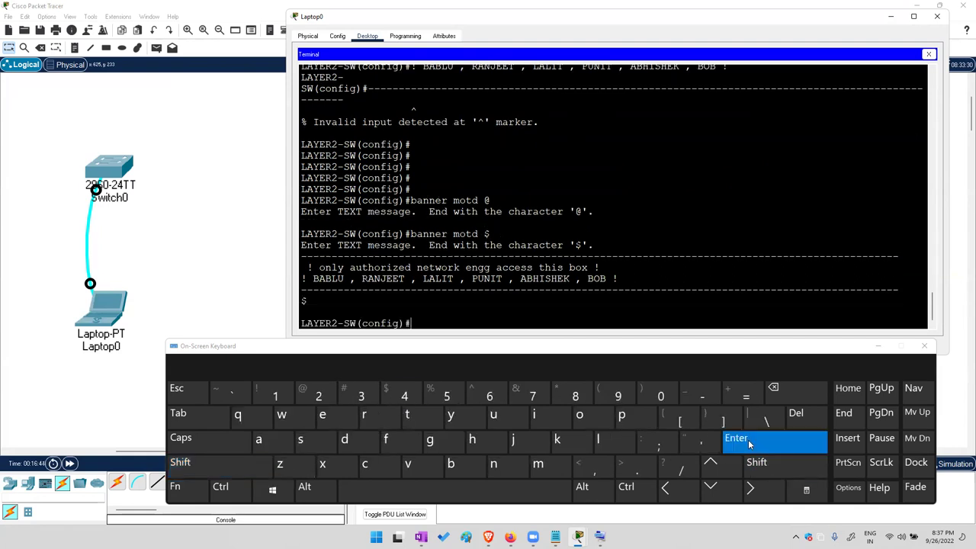
pyautogui.doubleClick(735, 438)
pyautogui.click(321, 415)
pyautogui.click(518, 468)
pyautogui.click(343, 439)
pyautogui.click(728, 439)
pyautogui.click(728, 439)
# Run 'exit' and restart the console to view the new MOTD banner
pyautogui.click(328, 415)
pyautogui.click(322, 463)
pyautogui.click(180, 413)
pyautogui.click(760, 441)
pyautogui.doubleClick(760, 441)
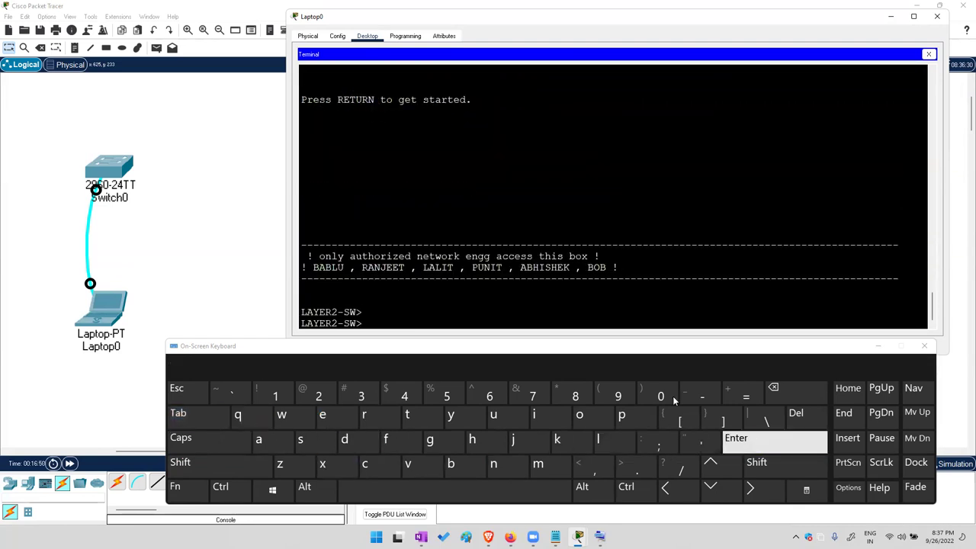
pyautogui.moveTo(366, 224); pyautogui.dragTo(514, 298)
pyautogui.click(523, 292)
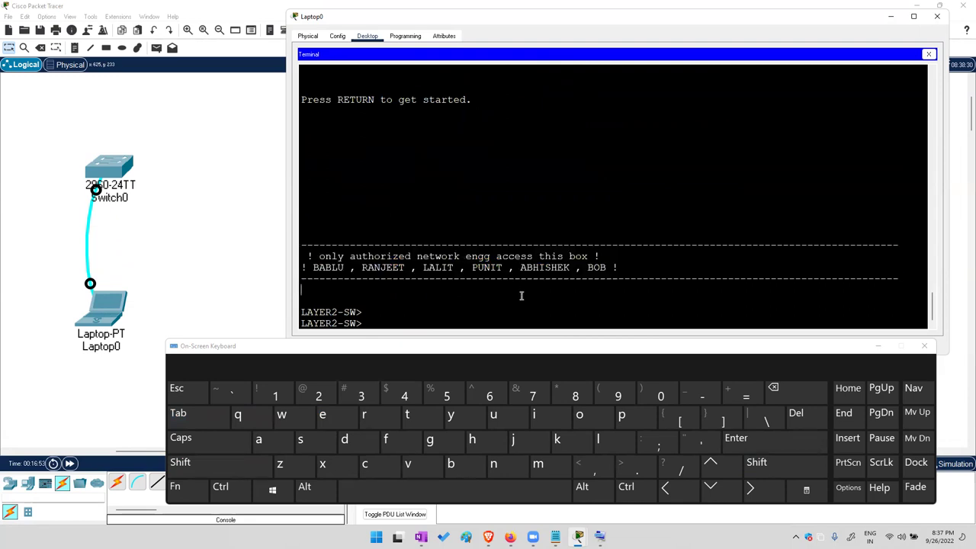
# Select the dashed banner block shown in the terminal to copy it
pyautogui.moveTo(312, 267); pyautogui.dragTo(595, 275)
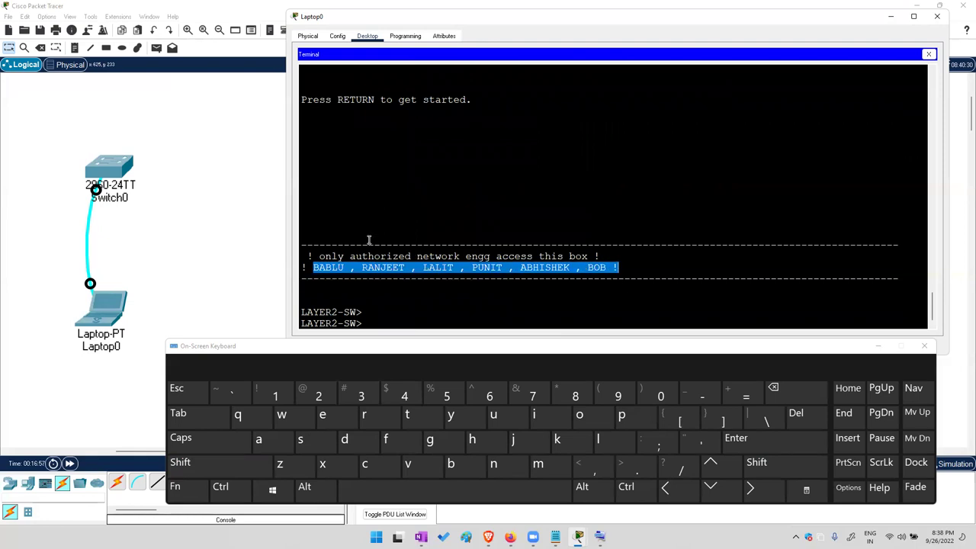
pyautogui.moveTo(368, 238); pyautogui.dragTo(449, 284)
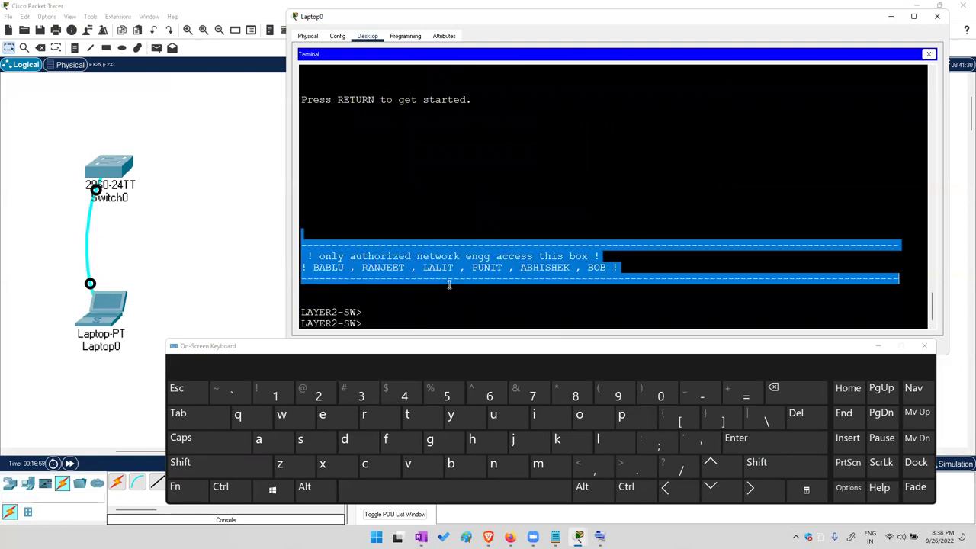
pyautogui.click(218, 465)
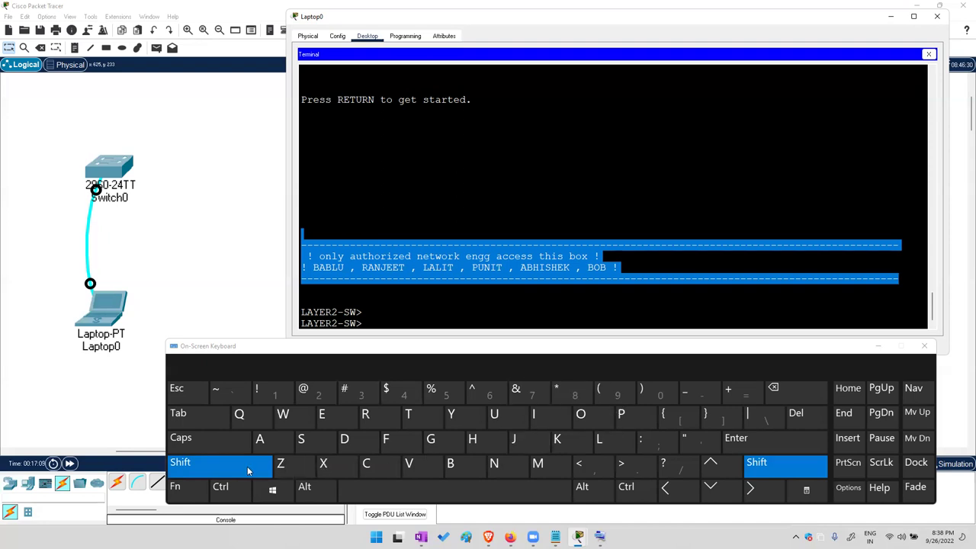
pyautogui.click(217, 462)
# Run 'enable' to reach the privileged LAYER2-SW# prompt
pyautogui.click(685, 315)
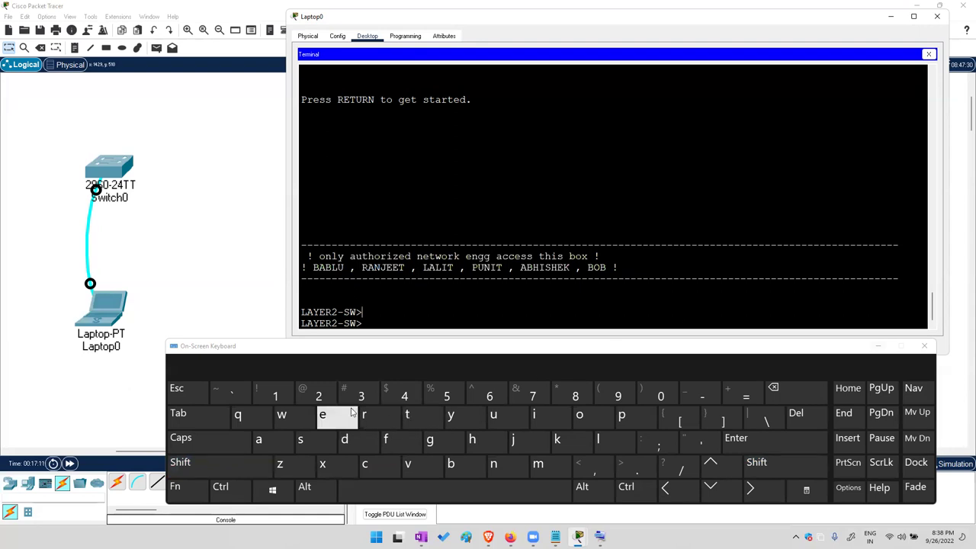
pyautogui.click(323, 414)
pyautogui.click(493, 463)
pyautogui.click(206, 418)
pyautogui.click(793, 446)
pyautogui.click(793, 446)
pyautogui.click(795, 448)
# Run 'conf t', 'no banner motd' and 'end' to remove the banner
pyautogui.write('conf t')
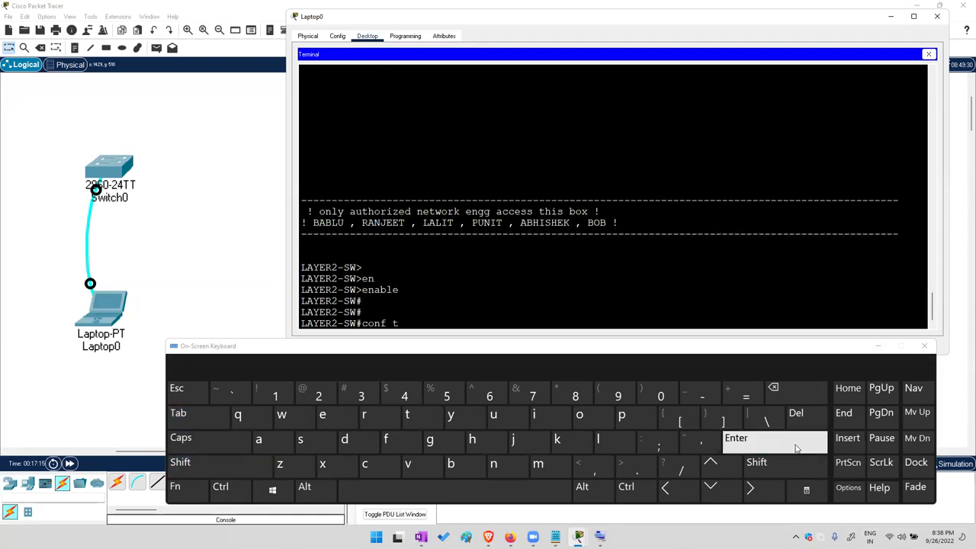
pyautogui.press('Return')
pyautogui.write('no bann')
pyautogui.press('Return')
pyautogui.write('no banner mo')
pyautogui.press('Return')
pyautogui.write('no banner motd')
pyautogui.press('Return')
pyautogui.press('Return')
pyautogui.press('Return')
pyautogui.write('end')
pyautogui.press('Return')
pyautogui.click(795, 448)
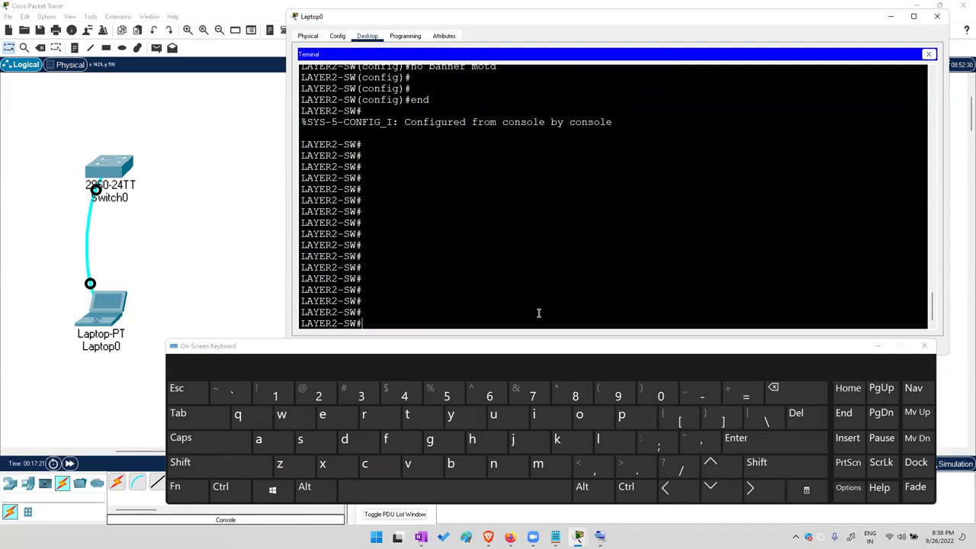
# Enter global configuration mode with 'conf t'
pyautogui.click(322, 414)
pyautogui.click(772, 389)
pyautogui.click(366, 464)
pyautogui.click(581, 414)
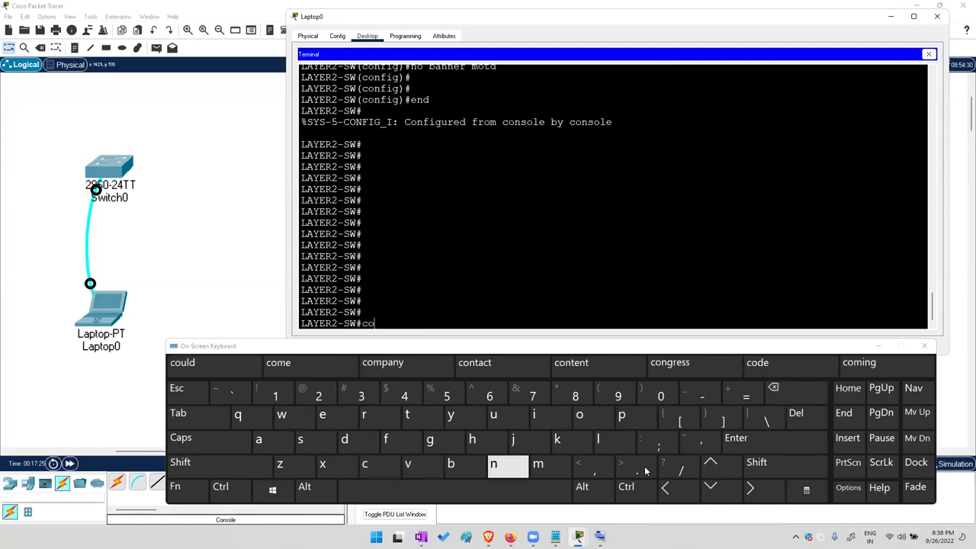
pyautogui.click(723, 465)
pyautogui.click(736, 438)
pyautogui.click(736, 438)
pyautogui.click(736, 438)
pyautogui.click(736, 438)
pyautogui.click(736, 438)
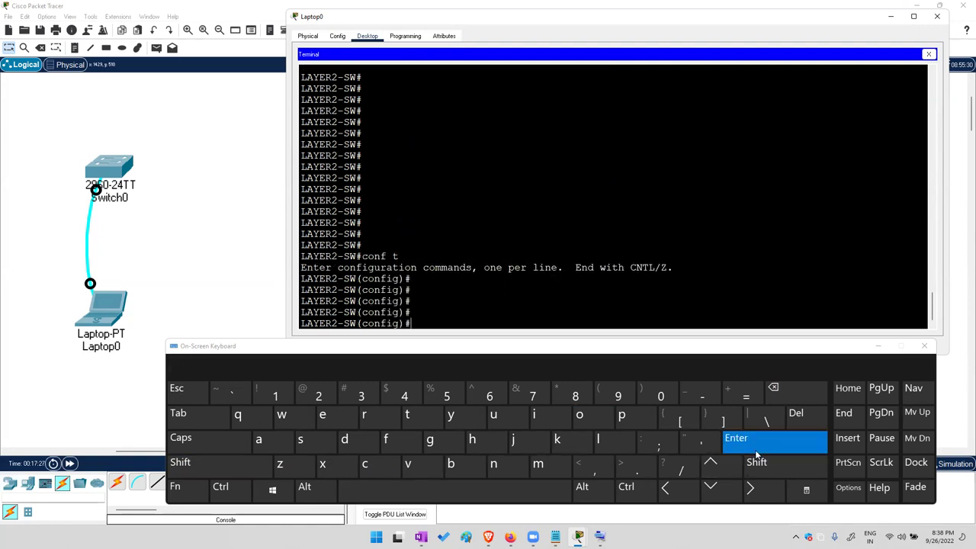
# Start a new banner with 'banner motd @'
pyautogui.click(451, 463)
pyautogui.click(258, 439)
pyautogui.click(177, 413)
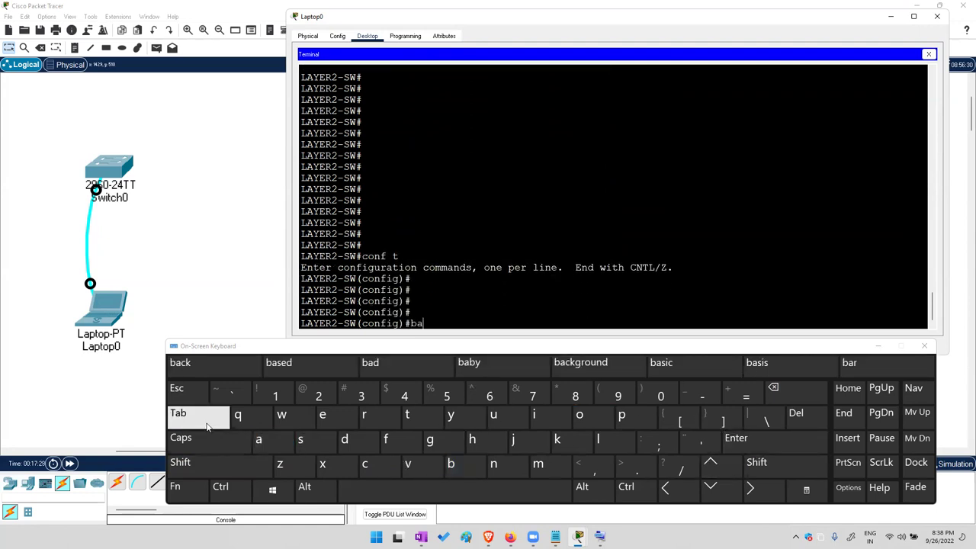
pyautogui.click(538, 463)
pyautogui.click(579, 414)
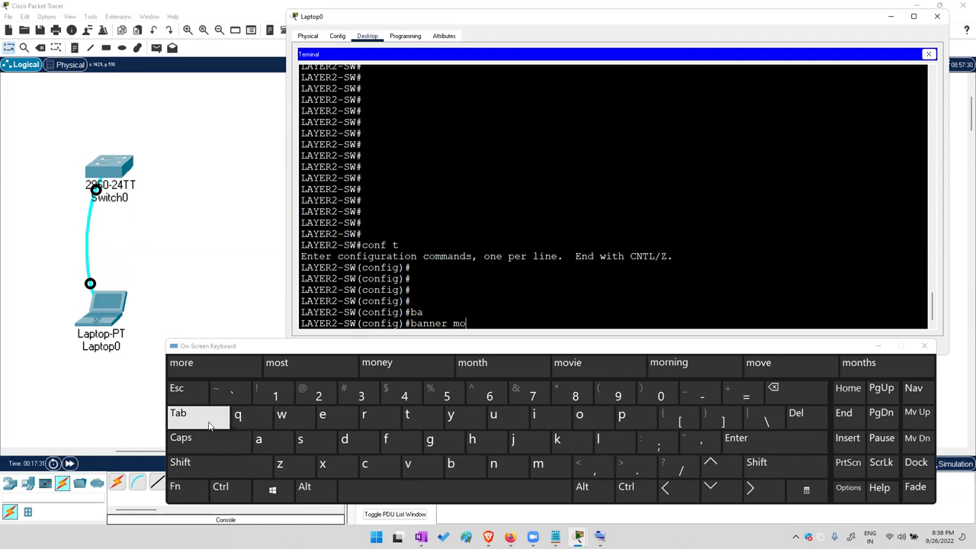
pyautogui.click(178, 413)
pyautogui.click(223, 466)
pyautogui.click(319, 392)
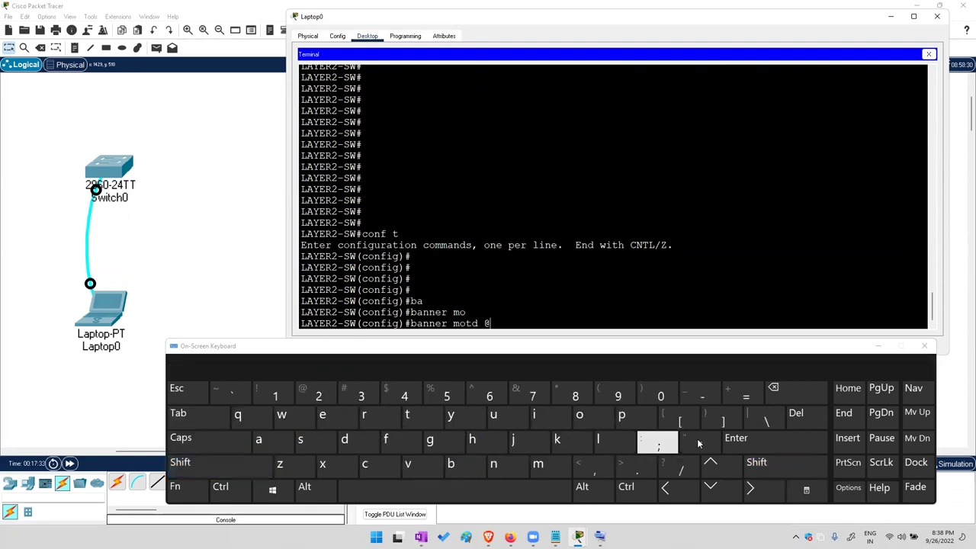
pyautogui.click(732, 438)
# Paste the copied dashed banner and close it with @
pyautogui.rightClick(682, 301)
pyautogui.click(704, 322)
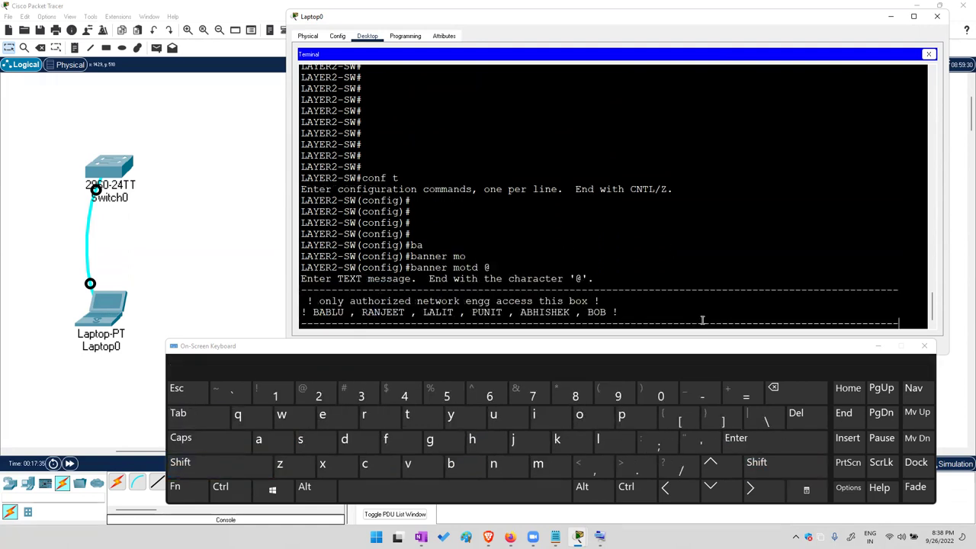
pyautogui.click(738, 448)
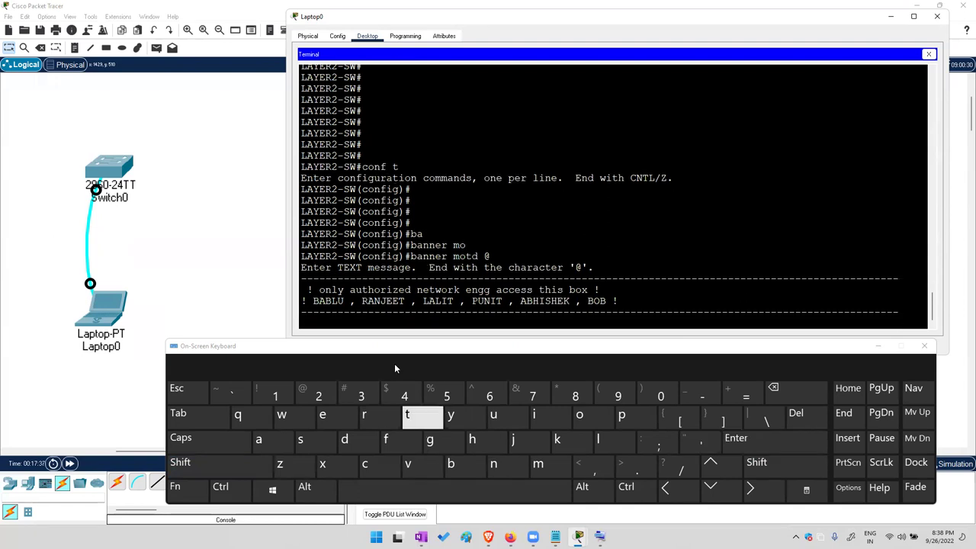
pyautogui.click(223, 466)
pyautogui.click(309, 393)
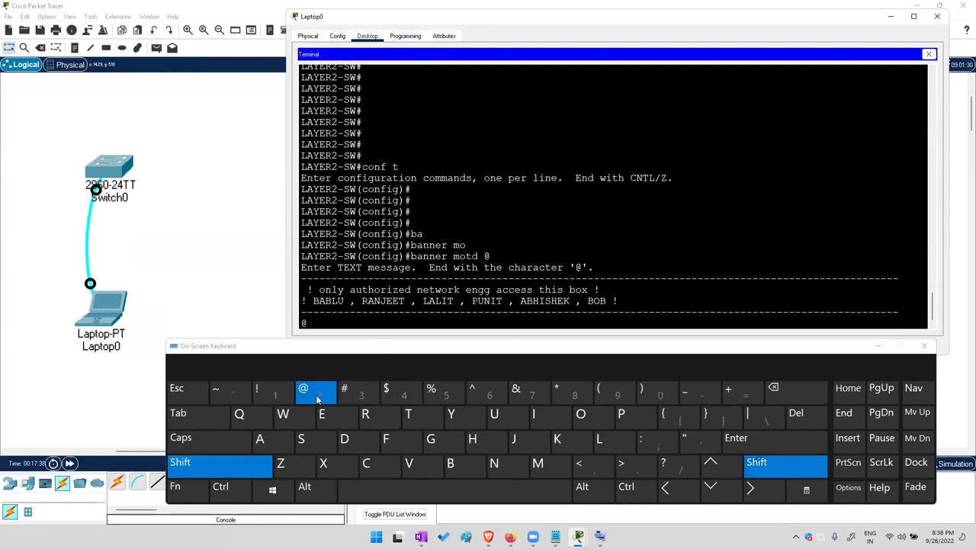
pyautogui.click(753, 437)
pyautogui.click(753, 437)
# Run 'end' and 'exit', then reconnect to see the banner above LAYER2-SW>
pyautogui.write('en')
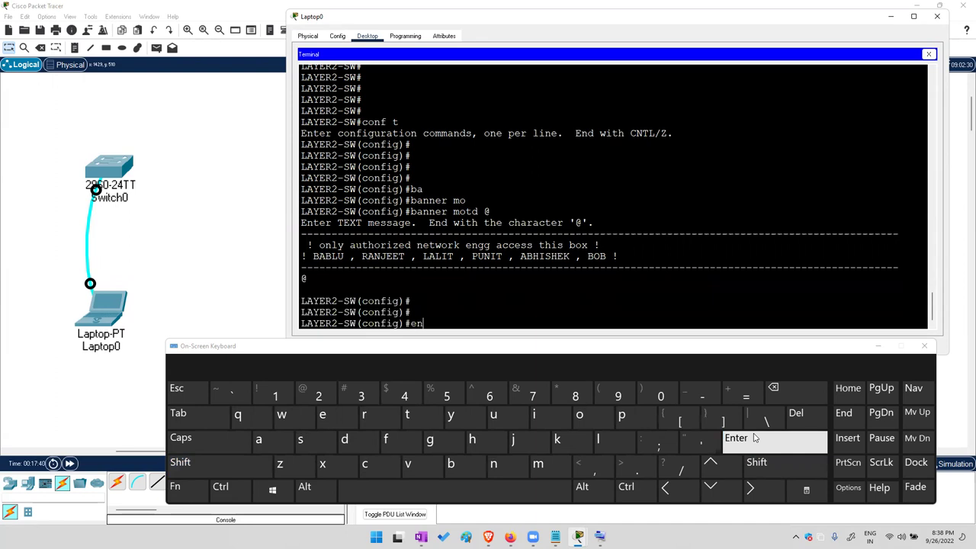
pyautogui.write('d')
pyautogui.click(753, 437)
pyautogui.write('exit')
pyautogui.click(753, 438)
pyautogui.click(753, 437)
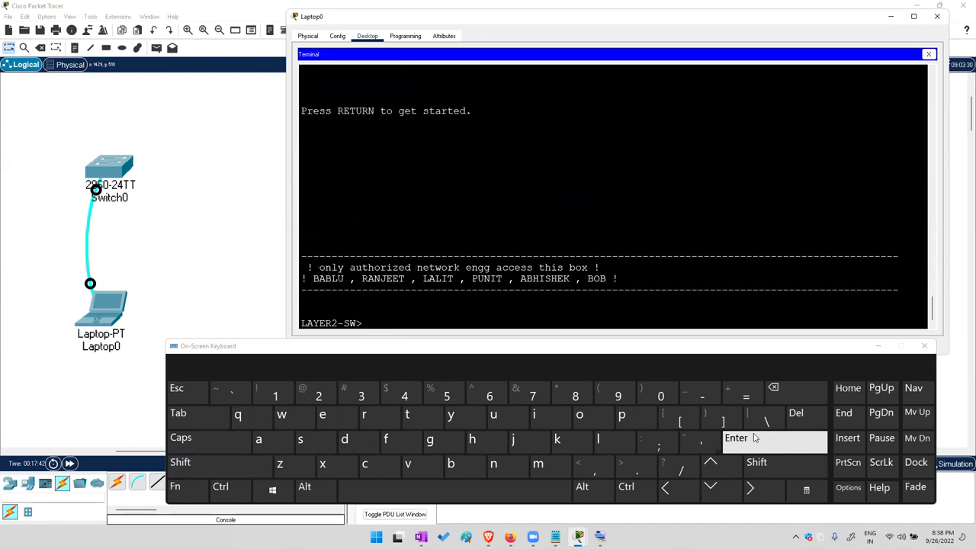
# Run enable and conf t, then 'no banner motd', and exit with Ctrl+Z to LAYER2-SW#
pyautogui.write('en')
pyautogui.press('Tab')
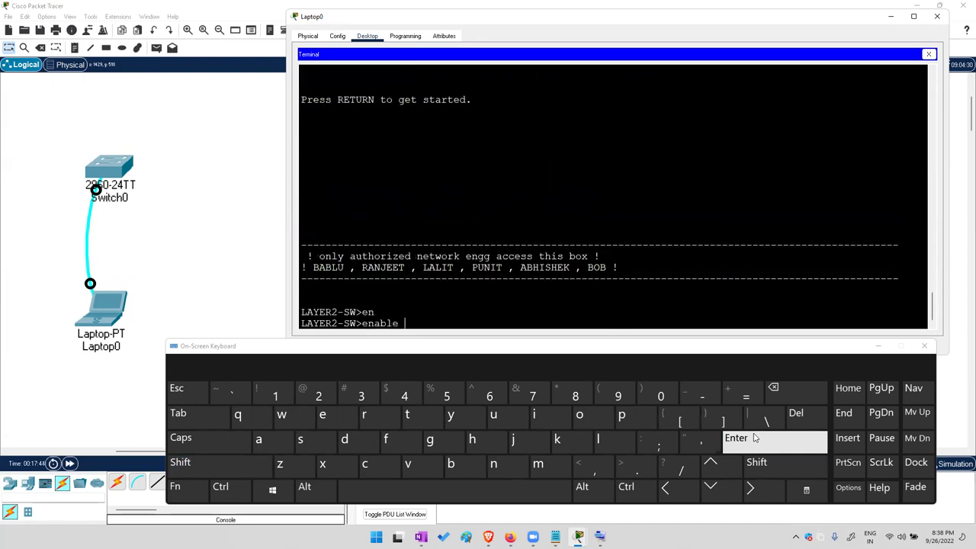
pyautogui.click(753, 438)
pyautogui.click(753, 438)
pyautogui.write('c')
pyautogui.click(753, 438)
pyautogui.click(753, 438)
pyautogui.write('no ba')
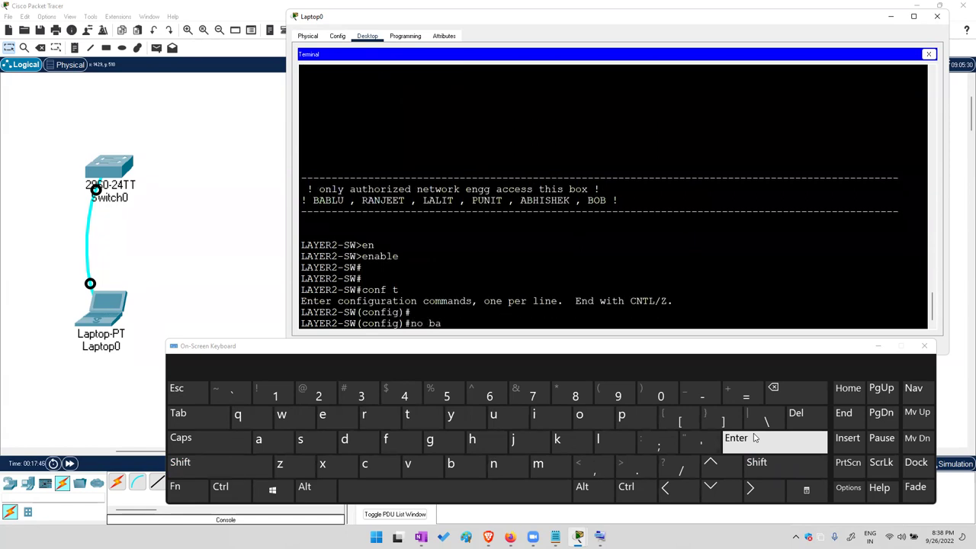
pyautogui.write('n')
pyautogui.press('Tab')
pyautogui.write('mo')
pyautogui.press('Tab')
pyautogui.press('Return')
pyautogui.press('Return')
pyautogui.press('Return')
pyautogui.press('Return')
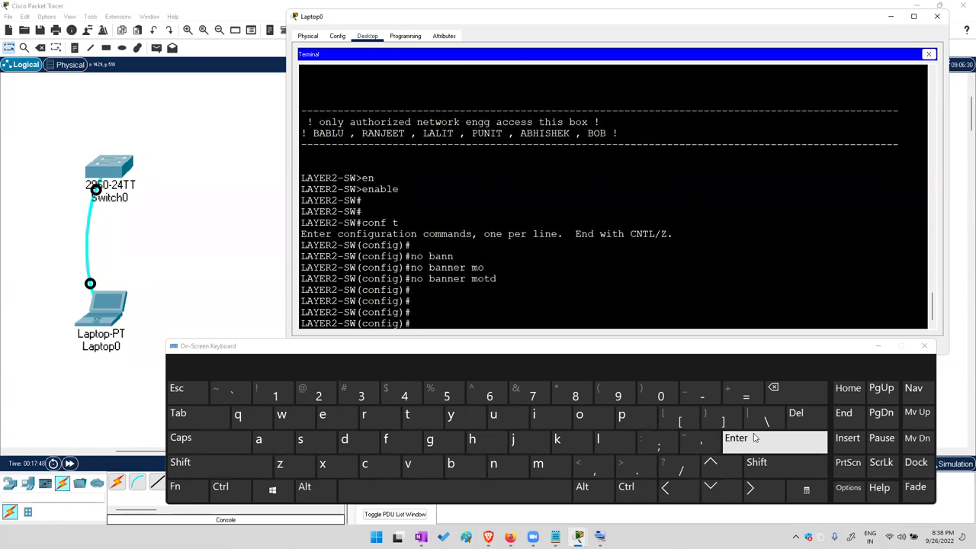
pyautogui.hotkey('ctrl', 'z')
pyautogui.press('Return')
pyautogui.press('Return')
pyautogui.press('Return')
pyautogui.press('Return')
pyautogui.press('Return')
pyautogui.press('Return')
pyautogui.press('Return')
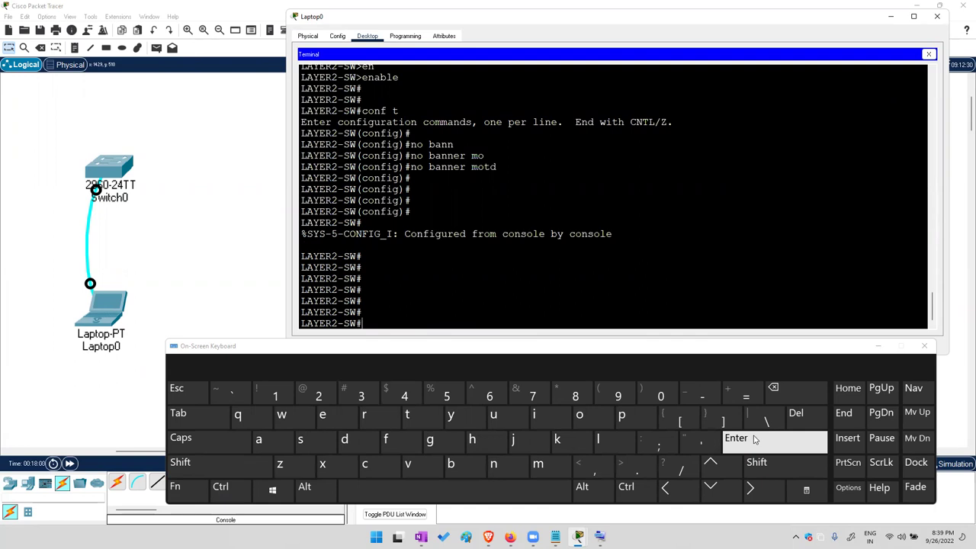
# Enter global configuration and start a banner motd using @ as the delimiter
pyautogui.write('t')
pyautogui.press('Return')
pyautogui.press('Return')
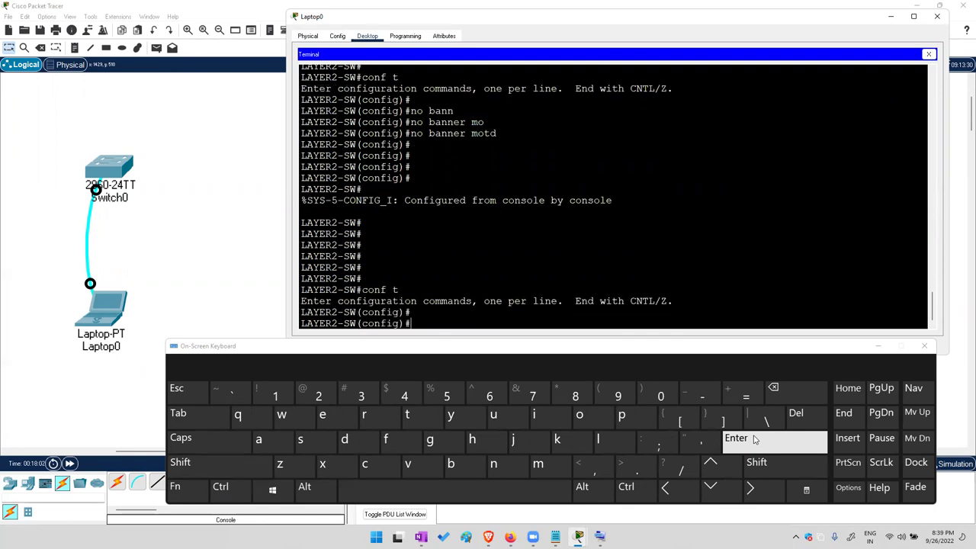
pyautogui.write('n')
pyautogui.press('Tab')
pyautogui.write('mo')
pyautogui.press('Tab')
pyautogui.write('@')
pyautogui.press('Return')
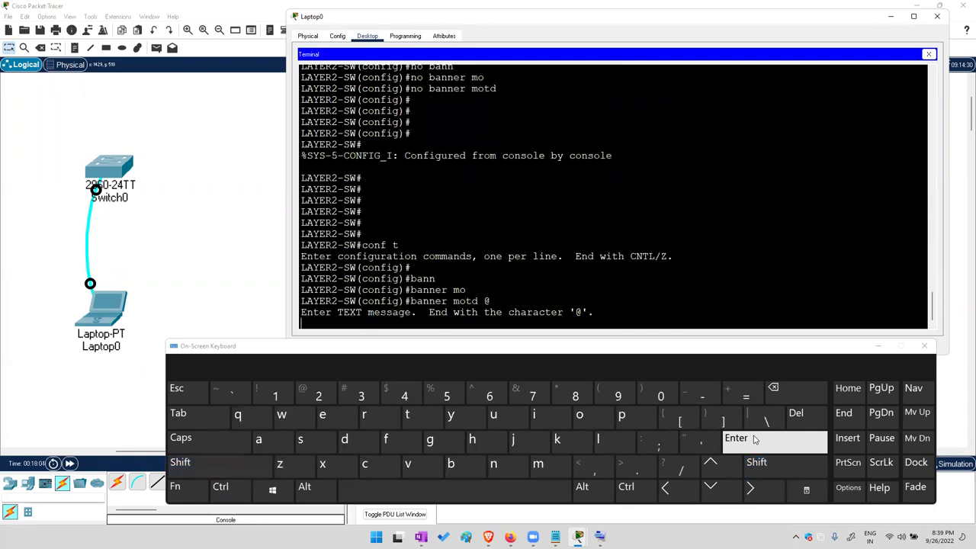
# Type a #-bordered banner '! only authorized network engg access this mox !' and close it with @
pyautogui.press('shift')
pyautogui.write('#################################################')
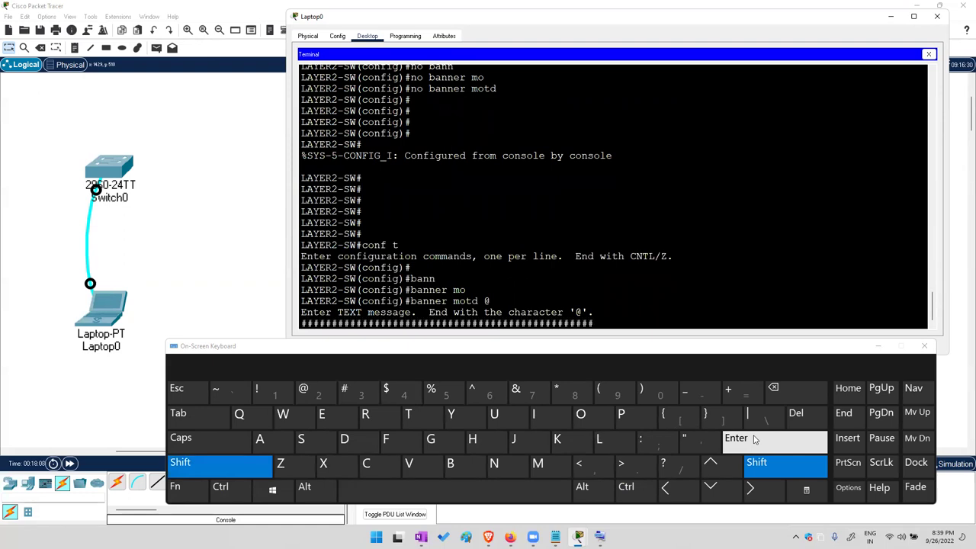
pyautogui.write('## ')
pyautogui.write('! only auy')
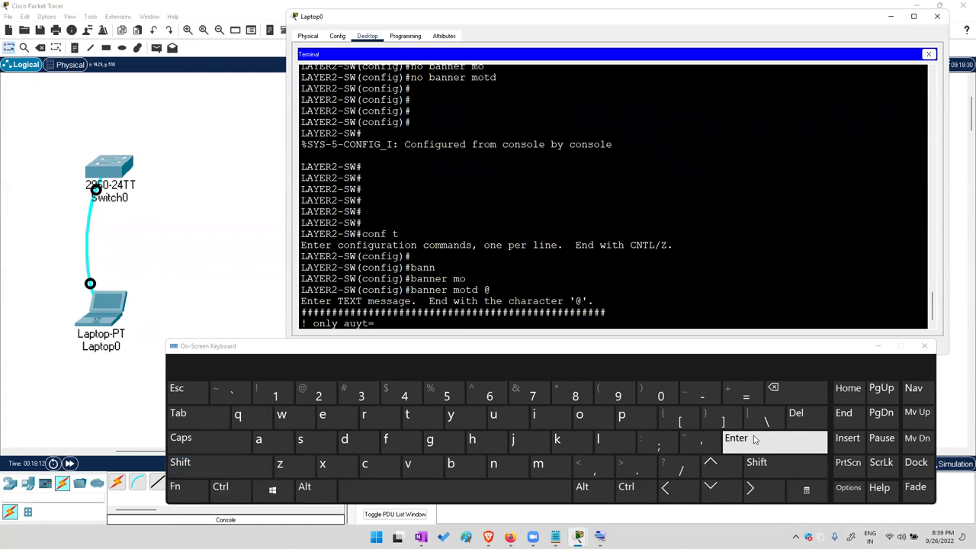
pyautogui.press('BackSpace')
pyautogui.write('thorized network engg access this m')
pyautogui.write('ox !')
pyautogui.press('Return')
pyautogui.write('###################################')
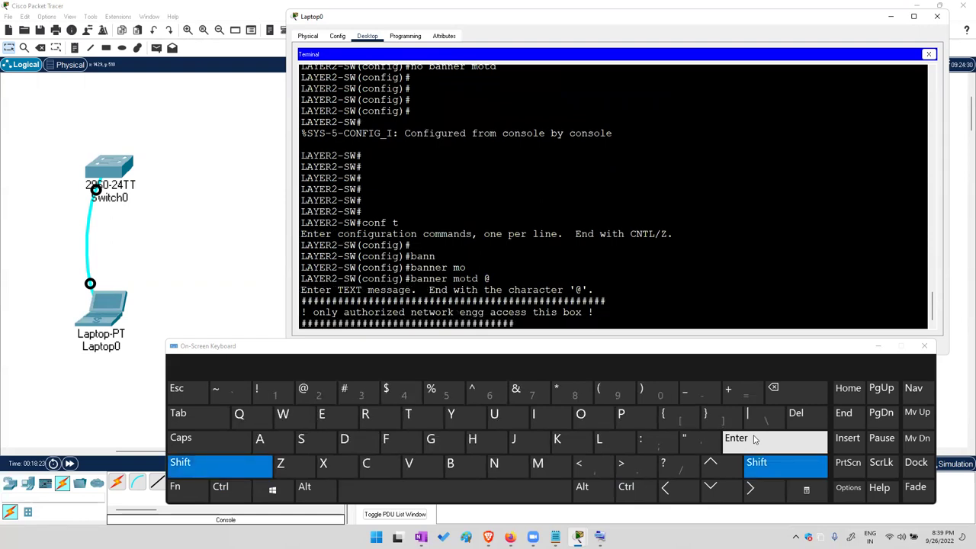
pyautogui.write('################')
pyautogui.press('Return')
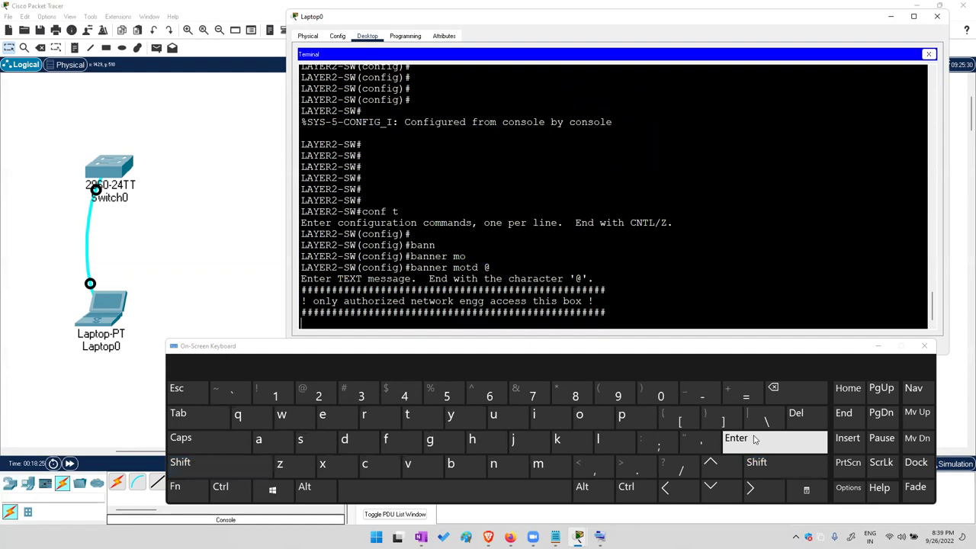
pyautogui.write('@')
pyautogui.press('Return')
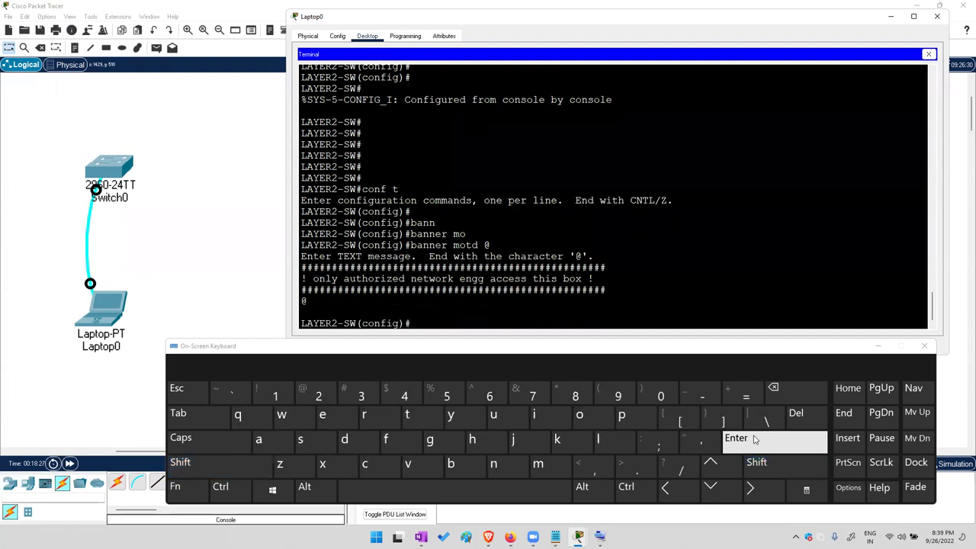
pyautogui.write('end')
pyautogui.press('Return')
# Exit the switch session and reconnect to display the new login banner
pyautogui.write('exit')
pyautogui.press('Return')
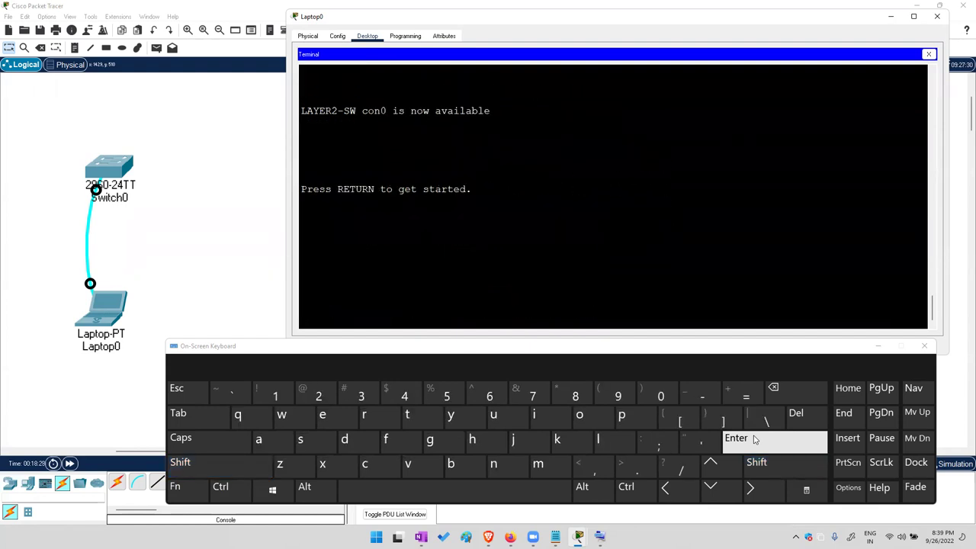
pyautogui.press('Return')
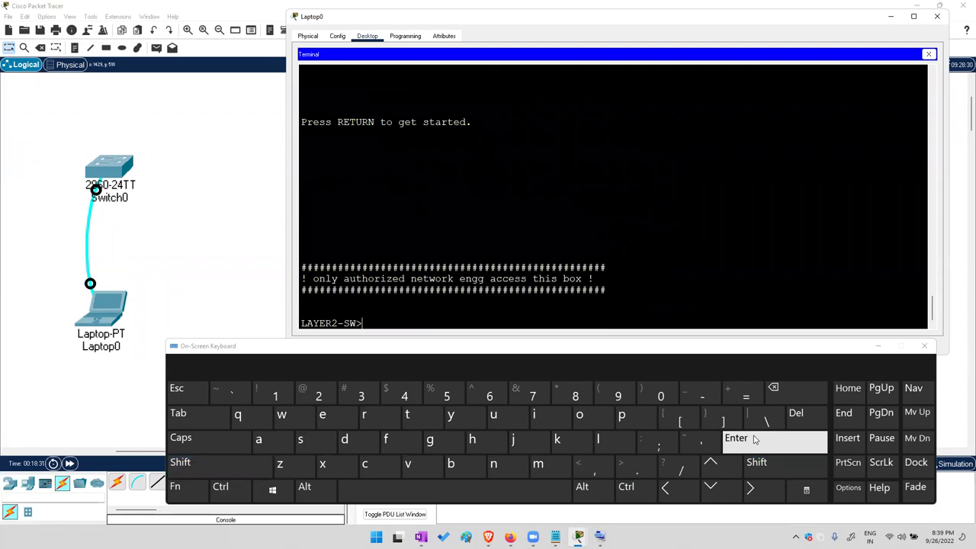
# From enable and conf t, remove the banner with no banner motd, then end
pyautogui.write('en')
pyautogui.press('Tab')
pyautogui.press('Return')
pyautogui.write('conf t')
pyautogui.press('Return')
pyautogui.press('Return')
pyautogui.write('no bann')
pyautogui.press('Tab')
pyautogui.write('mo')
pyautogui.press('Tab')
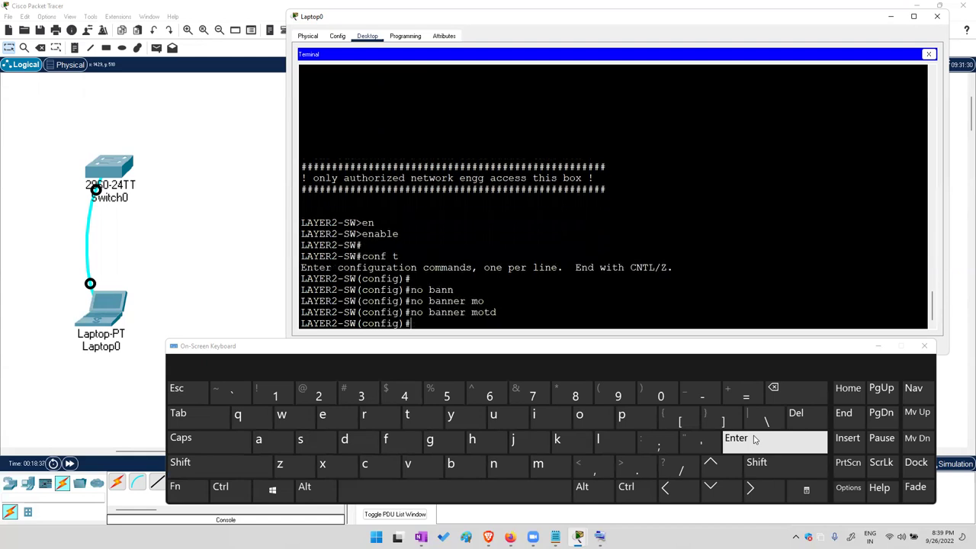
pyautogui.press('Return')
pyautogui.press('Return')
pyautogui.write('end')
pyautogui.press('Return')
pyautogui.press('Return')
pyautogui.press('Return')
pyautogui.press('Return')
pyautogui.press('Return')
pyautogui.press('Return')
pyautogui.press('Return')
pyautogui.press('Return')
pyautogui.press('Return')
pyautogui.press('Return')
pyautogui.press('Return')
pyautogui.press('Return')
pyautogui.press('Return')
pyautogui.press('Return')
pyautogui.press('Return')
pyautogui.press('Return')
pyautogui.press('Return')
pyautogui.press('Return')
pyautogui.press('Return')
pyautogui.press('Return')
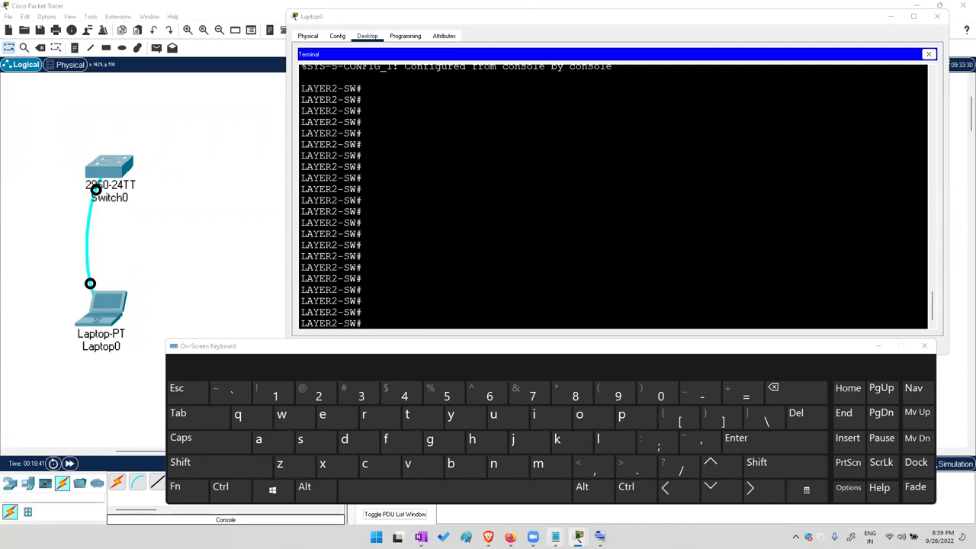
pyautogui.click(555, 536)
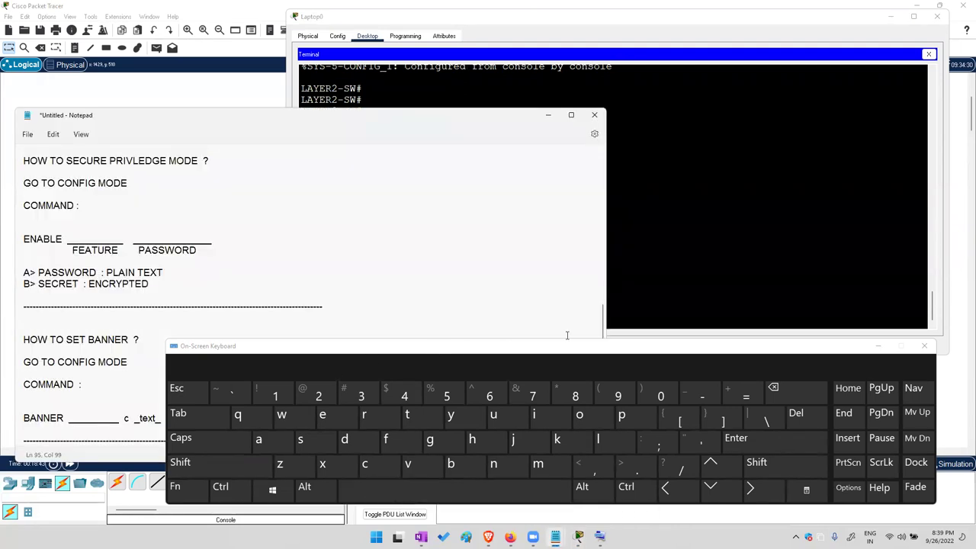
# Add the heading 'HOW TO SECURE CONSOLE PORT ?' below the notes' dashed divider
pyautogui.press('ctrl+super+o')
pyautogui.click(327, 439)
pyautogui.tripleClick(328, 442)
pyautogui.hotkey('ctrl', 'c')
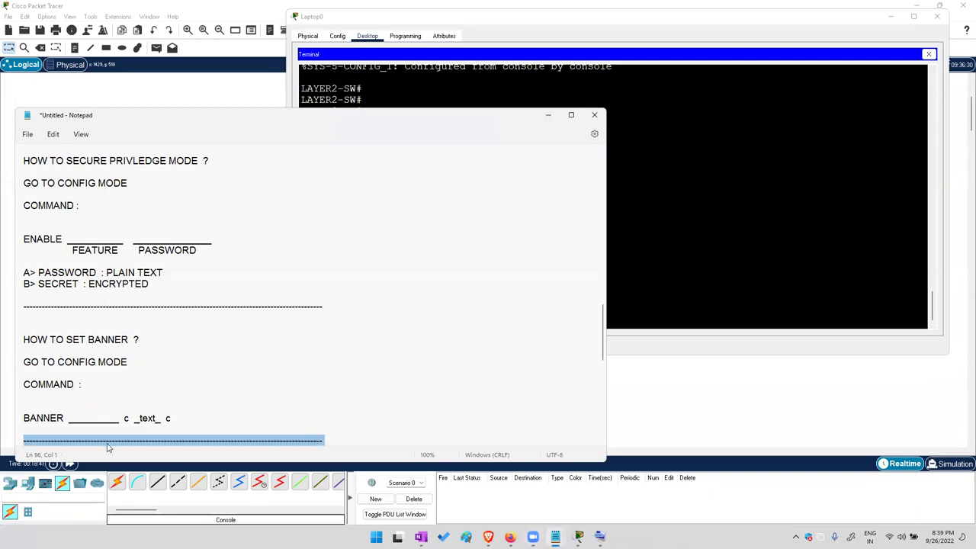
pyautogui.click(339, 437)
pyautogui.press('Return')
pyautogui.press('Return')
pyautogui.press('Return')
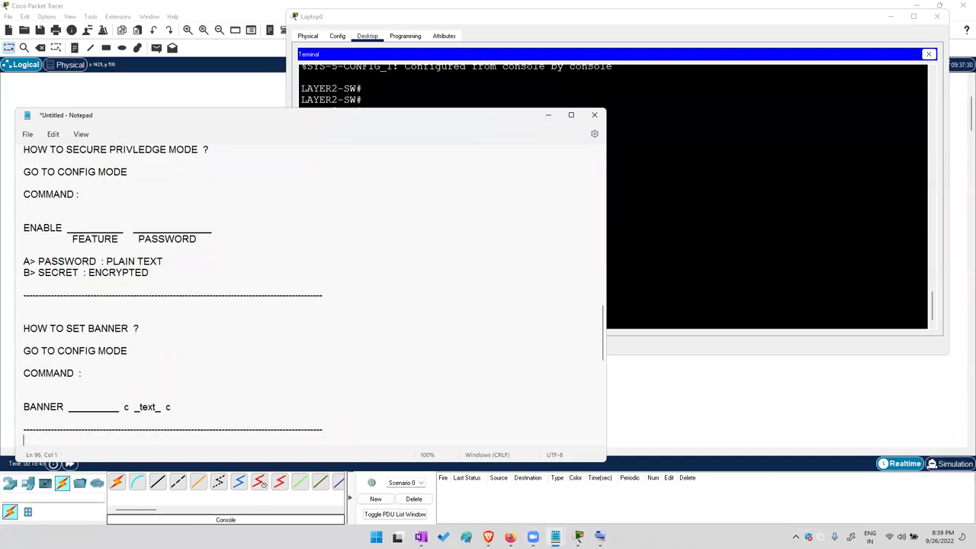
pyautogui.write('HOW TO')
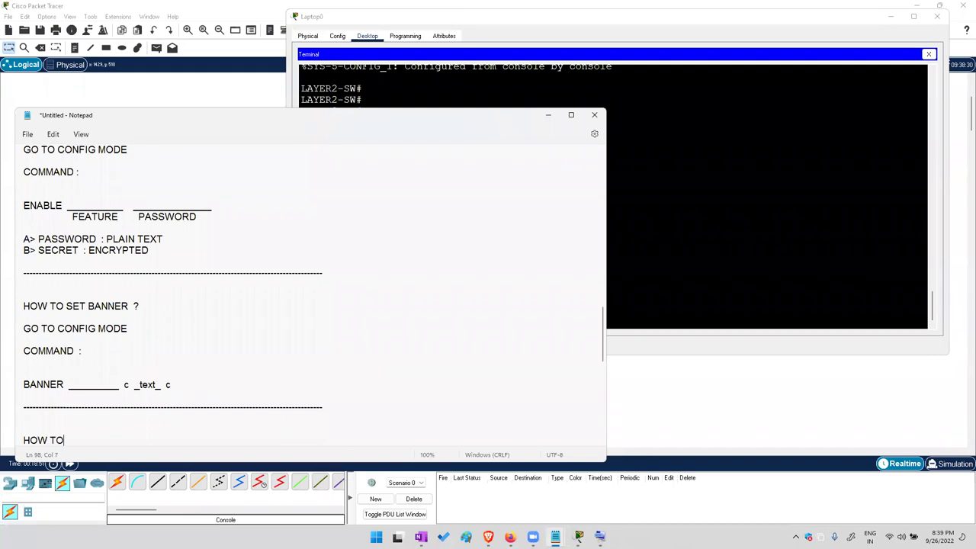
pyautogui.write(' SECURE CONSOLE PORT')
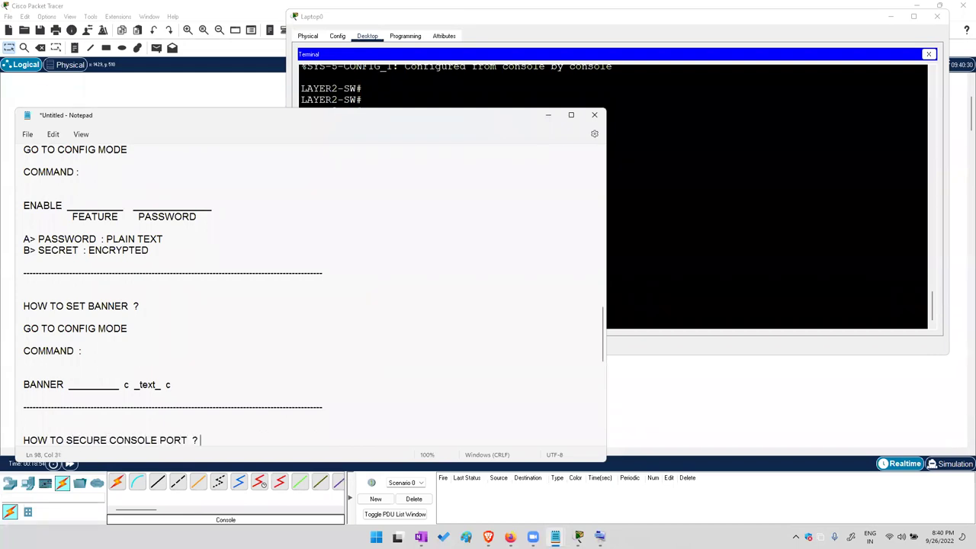
pyautogui.write('  ?')
pyautogui.press('Return')
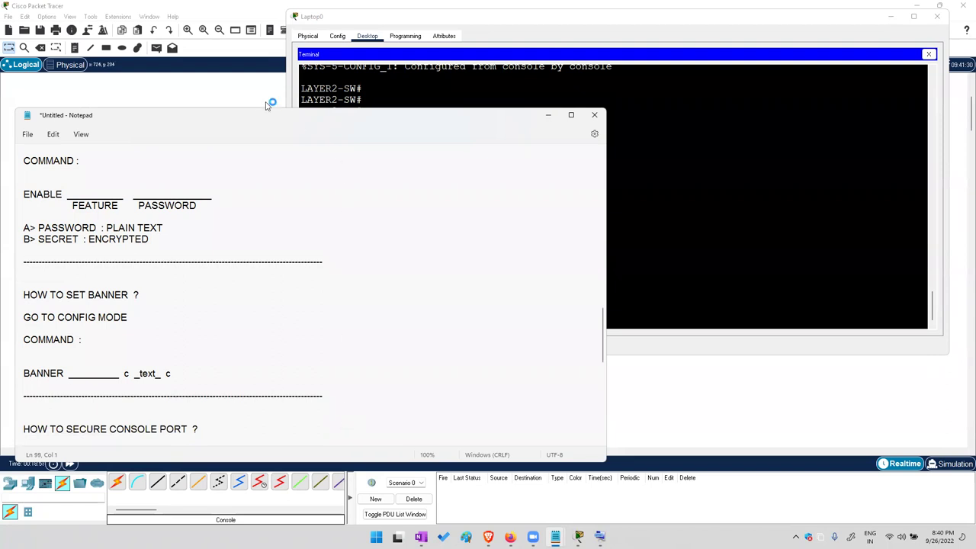
pyautogui.click(267, 100)
# Place a new PC0 and connect a Console cable from Switch0 to its RS 232 port
pyautogui.moveTo(109, 320); pyautogui.dragTo(109, 318)
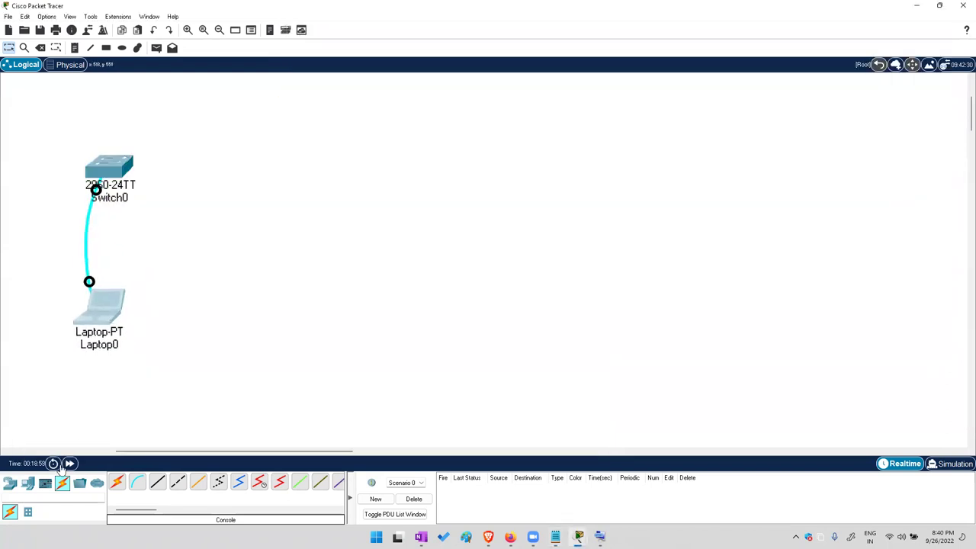
pyautogui.click(27, 482)
pyautogui.click(122, 488)
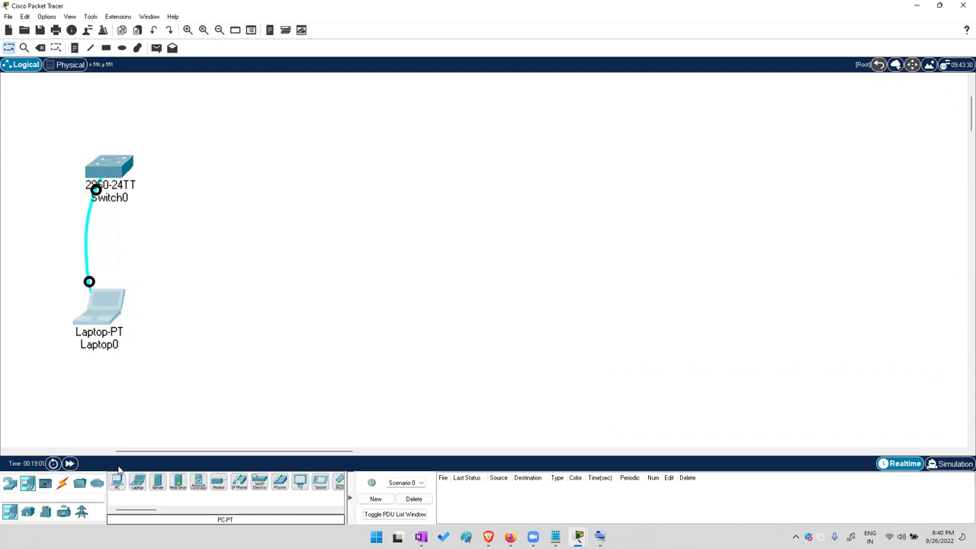
pyautogui.click(364, 133)
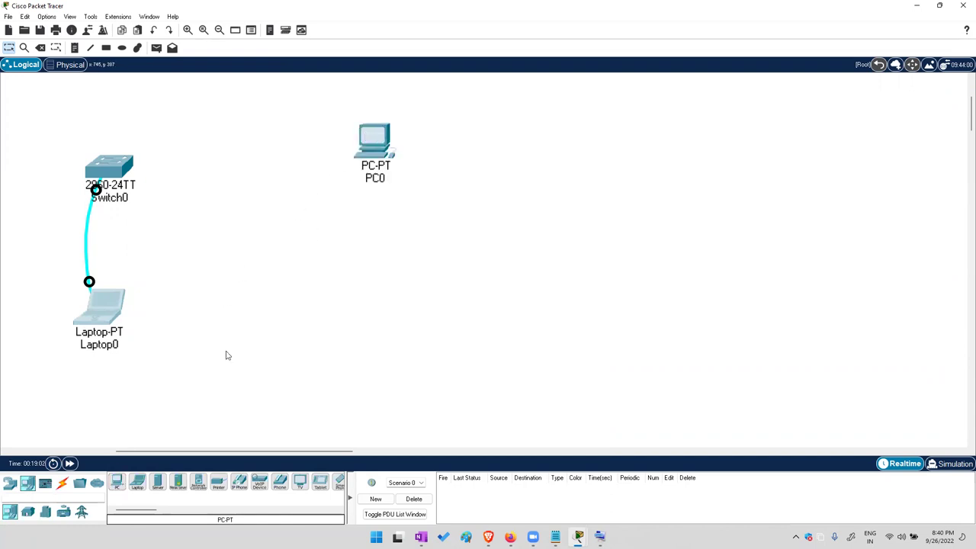
pyautogui.click(63, 482)
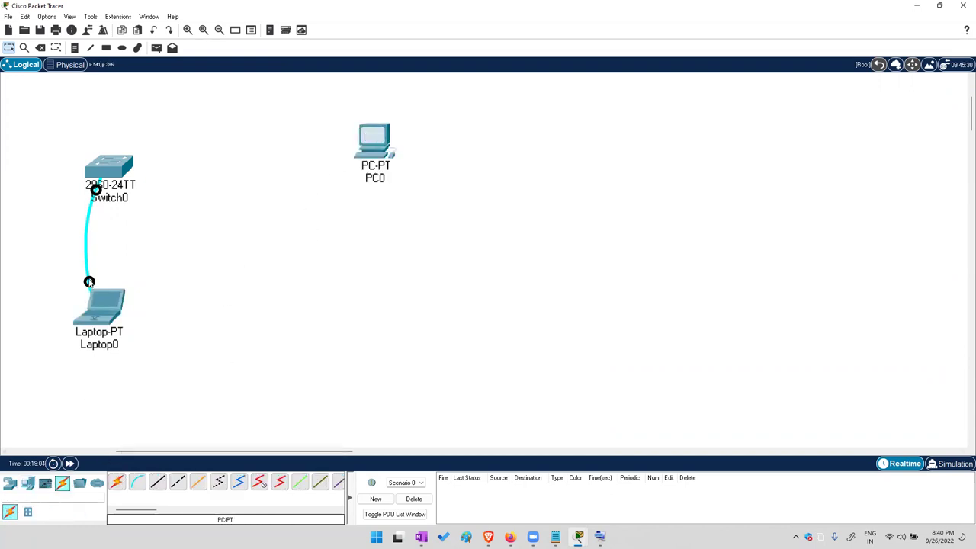
pyautogui.click(371, 135)
pyautogui.click(396, 141)
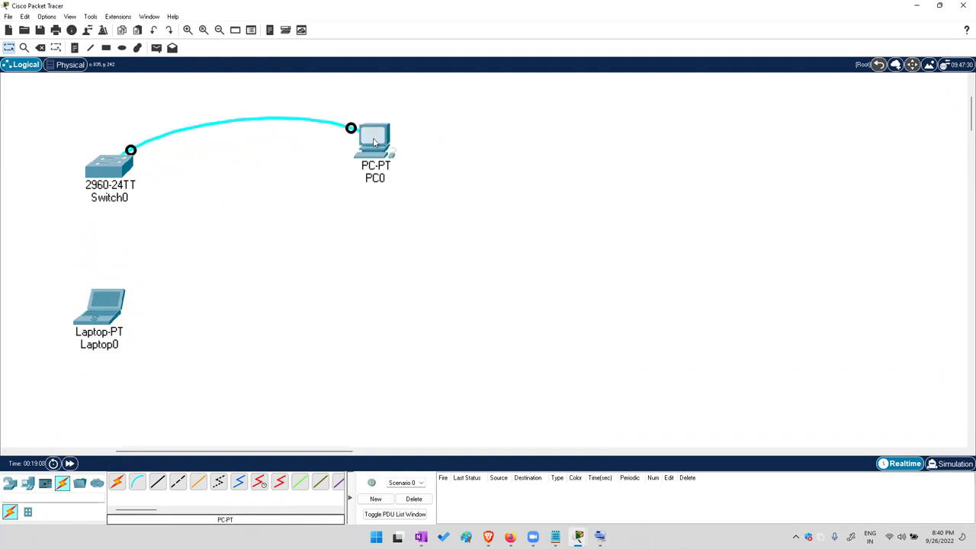
# Open PC0's Desktop Terminal with default settings in a widened window
pyautogui.click(375, 138)
pyautogui.click(391, 109)
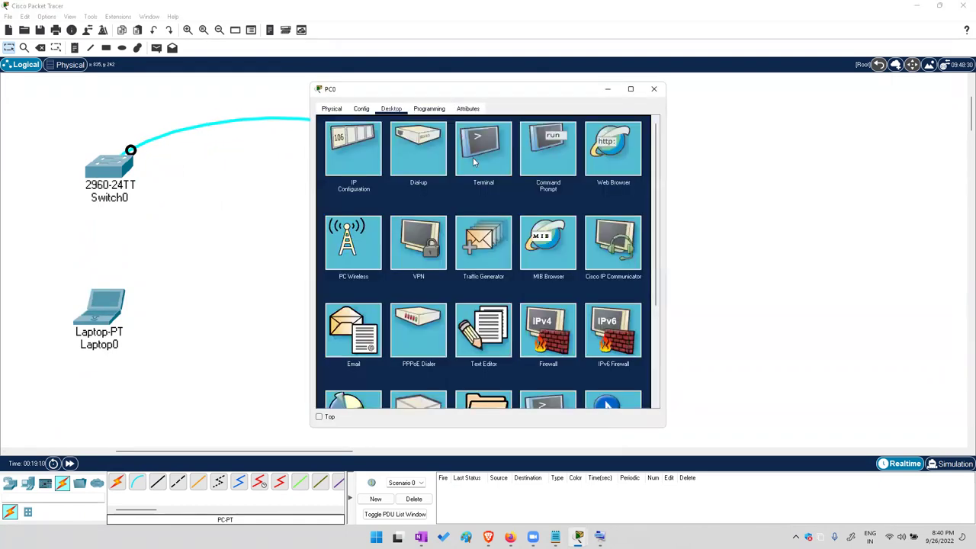
pyautogui.click(491, 158)
pyautogui.click(629, 220)
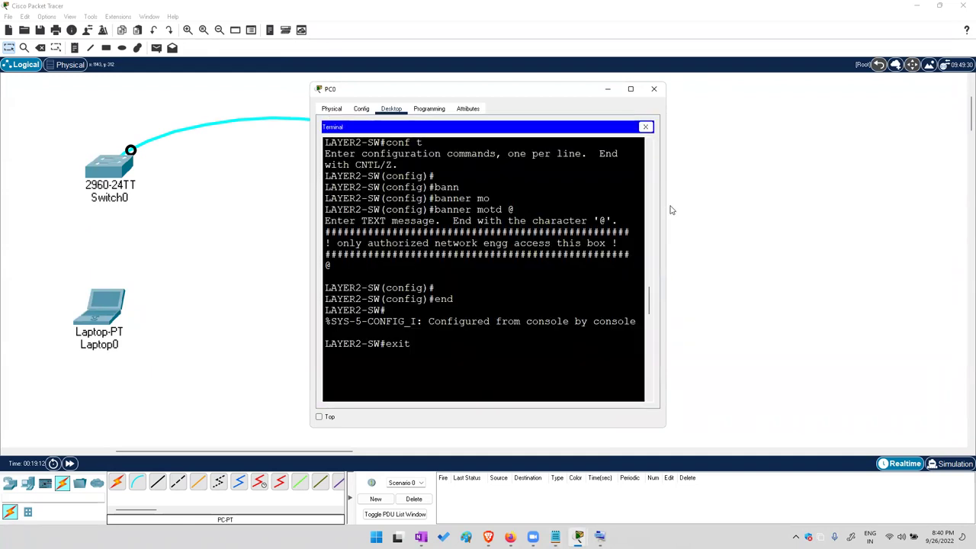
pyautogui.hotkey('alt', 'F4')
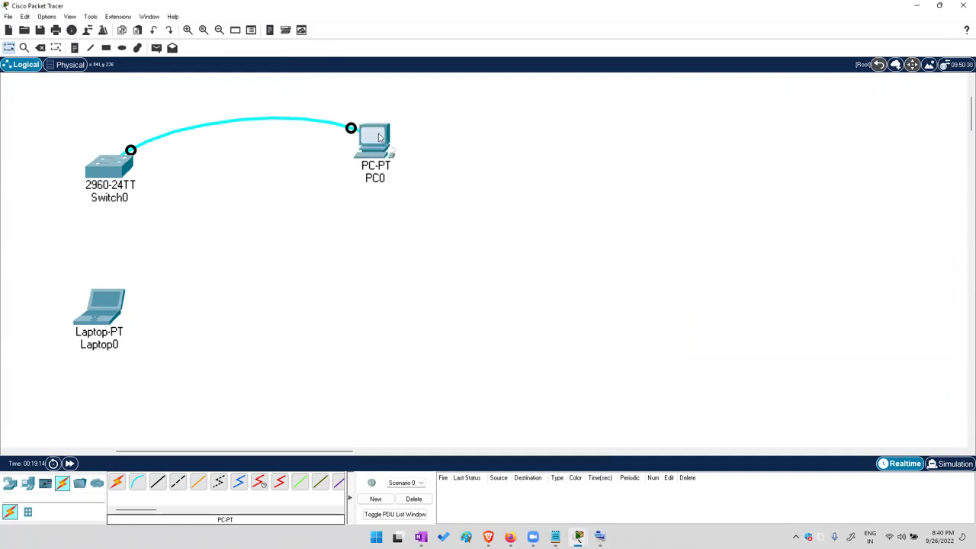
pyautogui.click(380, 138)
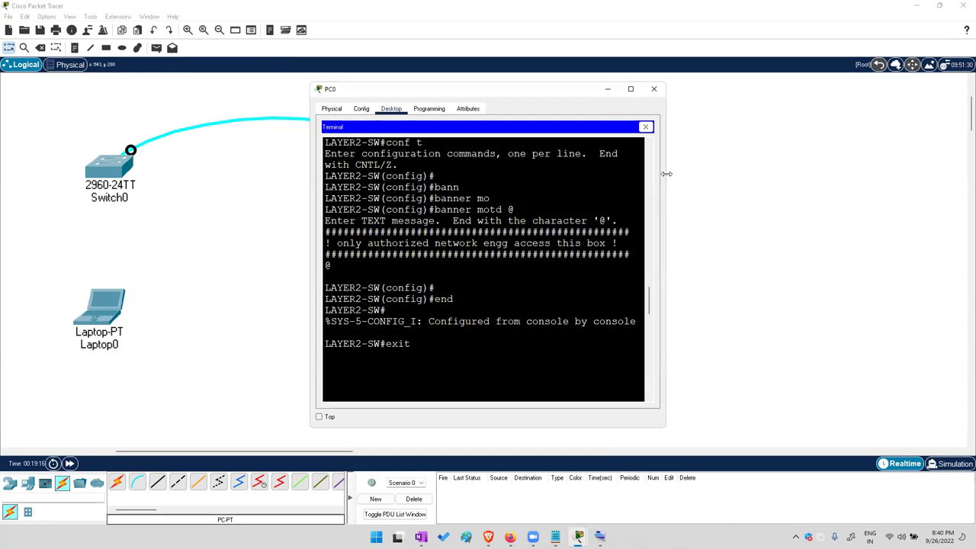
pyautogui.moveTo(666, 174); pyautogui.dragTo(968, 174)
# Reach LAYER2-SW# from PC0 with enable, exit and re-enable, with no password asked
pyautogui.press('Return')
pyautogui.press('Return')
pyautogui.press('Return')
pyautogui.press('Return')
pyautogui.press('Return')
pyautogui.press('Return')
pyautogui.press('Return')
pyautogui.press('Return')
pyautogui.press('Return')
pyautogui.press('Return')
pyautogui.press('Return')
pyautogui.press('Return')
pyautogui.press('Return')
pyautogui.press('Return')
pyautogui.press('Return')
pyautogui.press('Return')
pyautogui.press('Return')
pyautogui.press('Return')
pyautogui.press('Return')
pyautogui.press('Return')
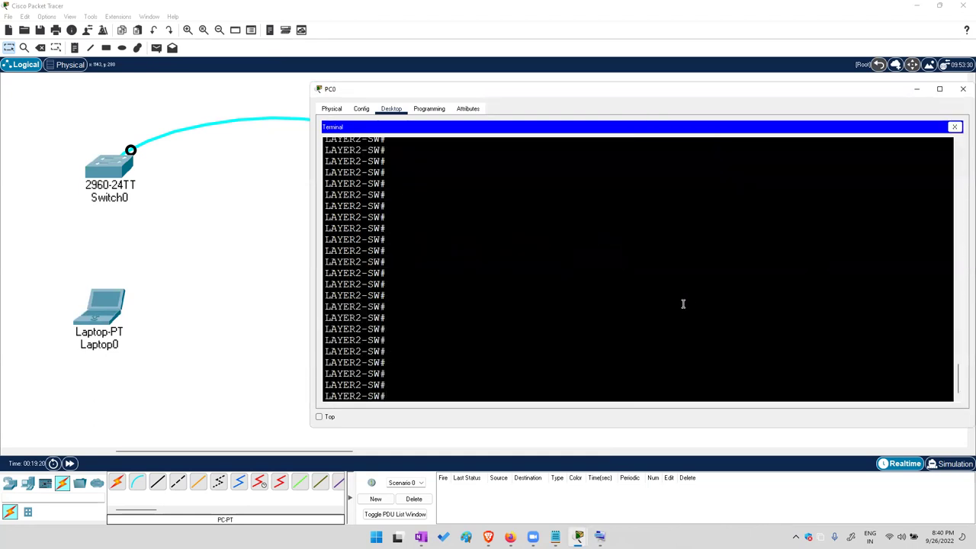
pyautogui.write('en')
pyautogui.press('Tab')
pyautogui.press('Return')
pyautogui.press('Return')
pyautogui.press('Return')
pyautogui.write('exi')
pyautogui.press('Tab')
pyautogui.press('Return')
pyautogui.press('Return')
pyautogui.write('en')
pyautogui.press('Tab')
pyautogui.press('Return')
pyautogui.press('Return')
pyautogui.press('Return')
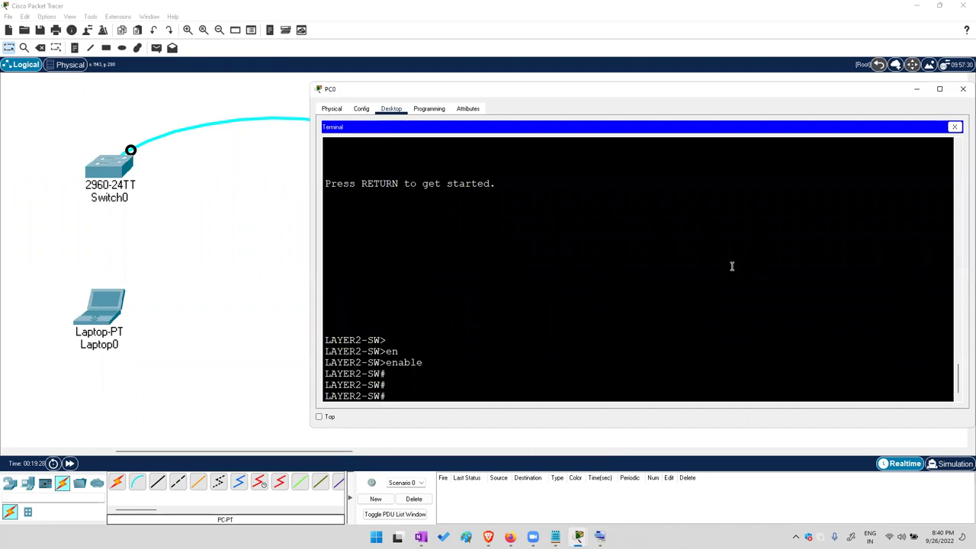
# Note the steps GO TO CONFIG MODE, LINE CONSOLE, PASSWORD and LOGIN, ending with a dashed line
pyautogui.moveTo(554, 536)
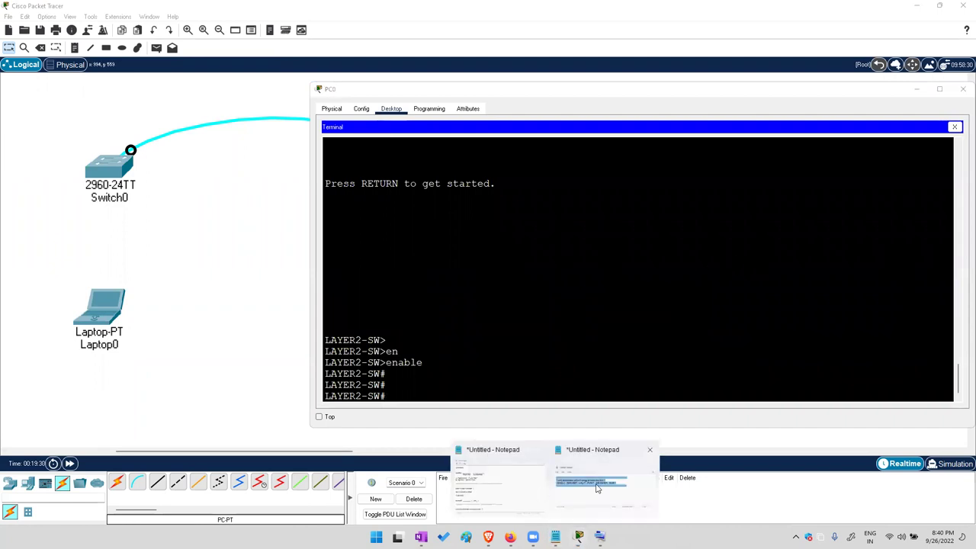
pyautogui.click(507, 487)
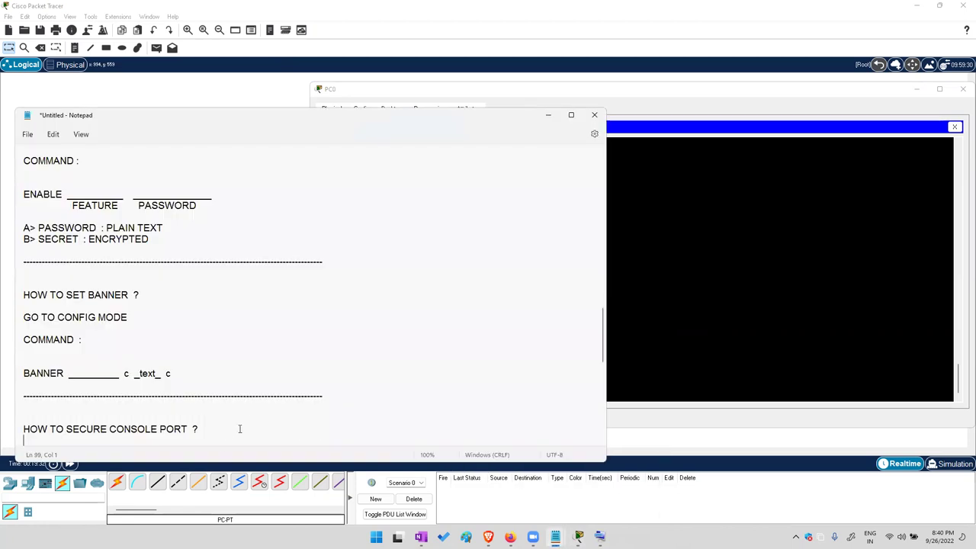
pyautogui.press('Return')
pyautogui.press('Return')
pyautogui.press('Return')
pyautogui.press('Return')
pyautogui.press('Return')
pyautogui.press('Return')
pyautogui.press('Return')
pyautogui.press('Return')
pyautogui.press('Return')
pyautogui.press('Return')
pyautogui.press('Return')
pyautogui.press('Return')
pyautogui.press('Return')
pyautogui.press('Return')
pyautogui.press('Return')
pyautogui.press('Return')
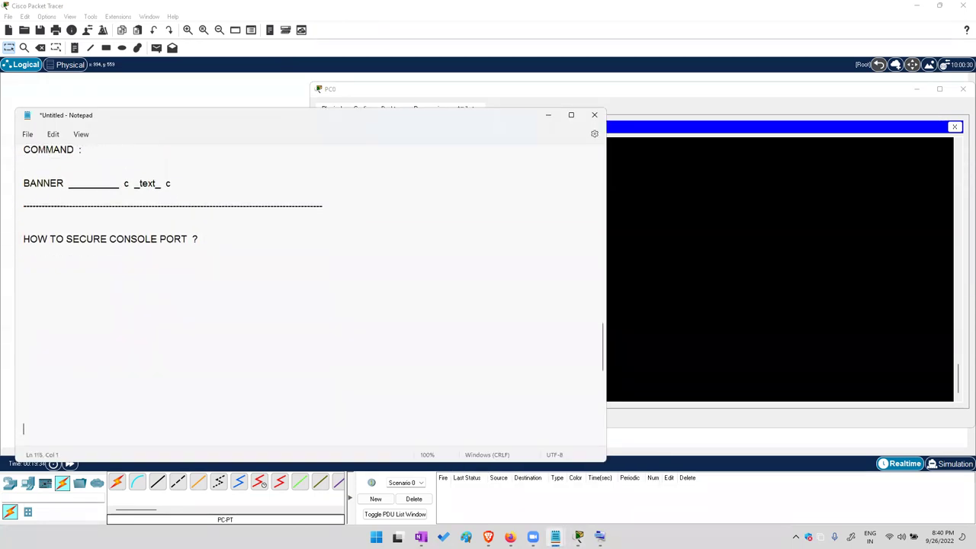
pyautogui.write('go t')
pyautogui.press('BackSpace')
pyautogui.press('BackSpace')
pyautogui.press('BackSpace')
pyautogui.press('BackSpace')
pyautogui.press('BackSpace')
pyautogui.press('BackSpace')
pyautogui.write('GO TO CONFIG MODE')
pyautogui.press('Return')
pyautogui.press('Return')
pyautogui.write('COMMAND :')
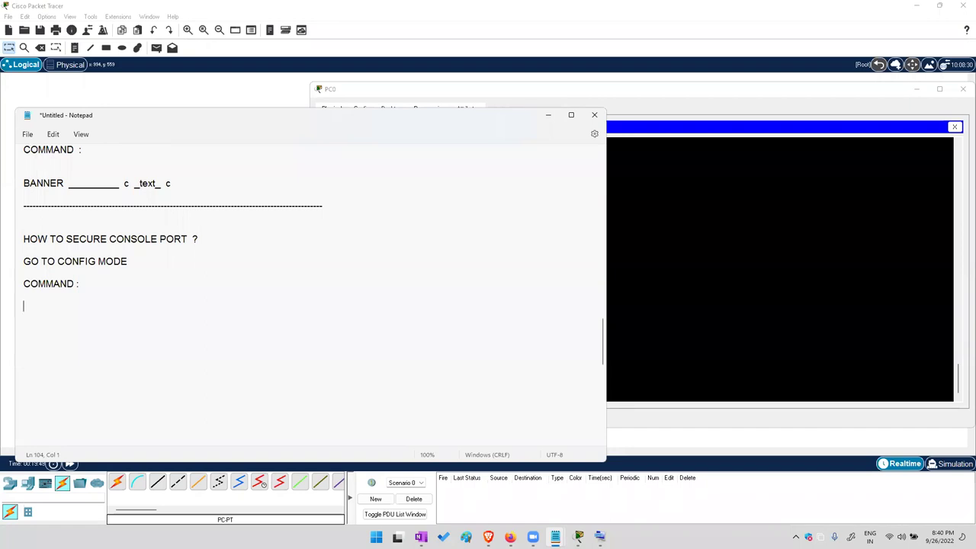
pyautogui.write('LINE ')
pyautogui.write('COSOL')
pyautogui.write('SOLE')
pyautogui.write('ASSWOR')
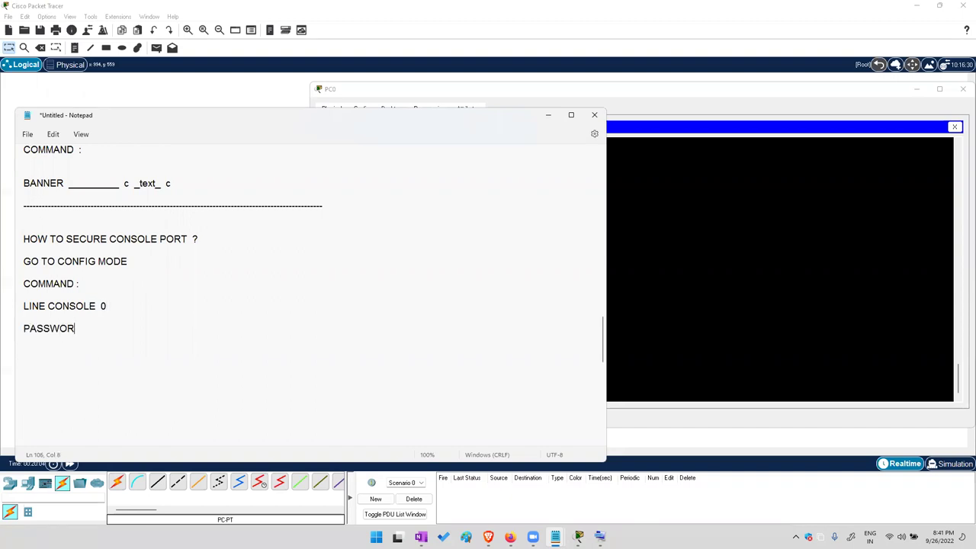
pyautogui.write('D  _________  ')
pyautogui.write('LOGIN')
pyautogui.doubleClick(53, 306)
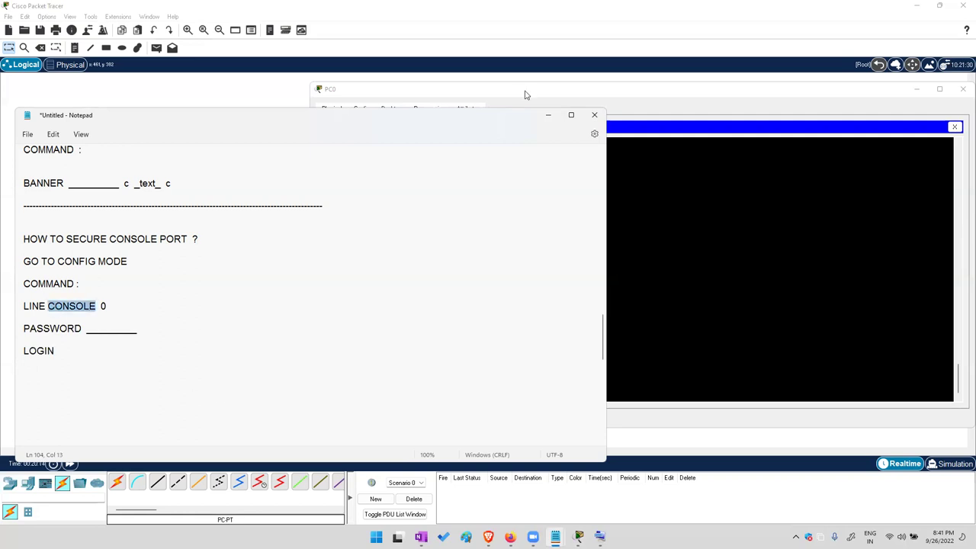
pyautogui.click(183, 368)
pyautogui.hotkey('ctrl', 'v')
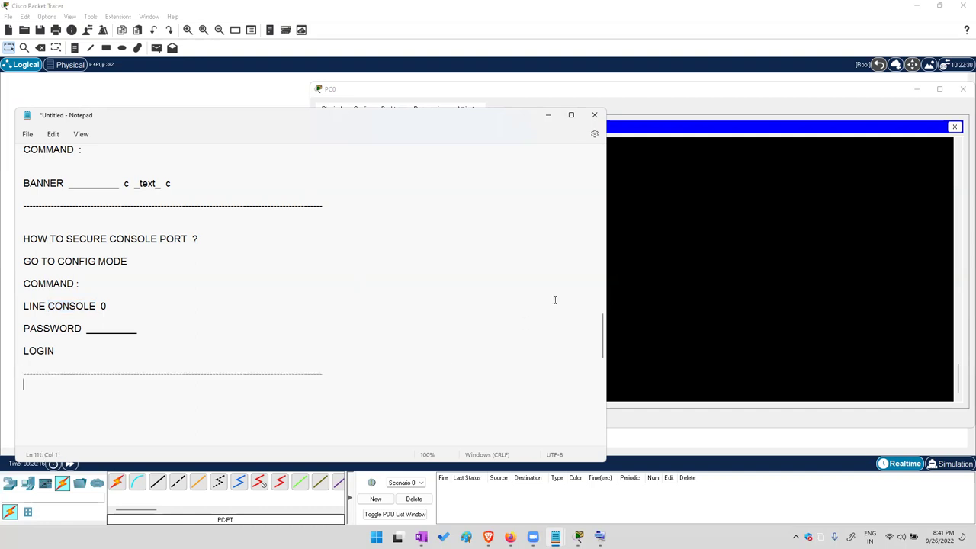
# Move the console cable from PC0 to Laptop0's RS 232 port and open Laptop0's terminal
pyautogui.click(555, 115)
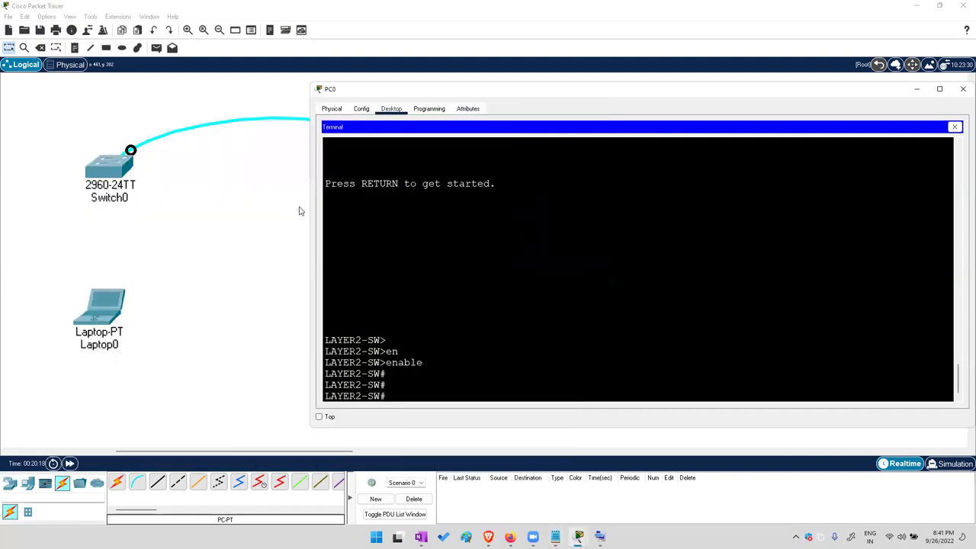
pyautogui.click(344, 155)
pyautogui.click(347, 131)
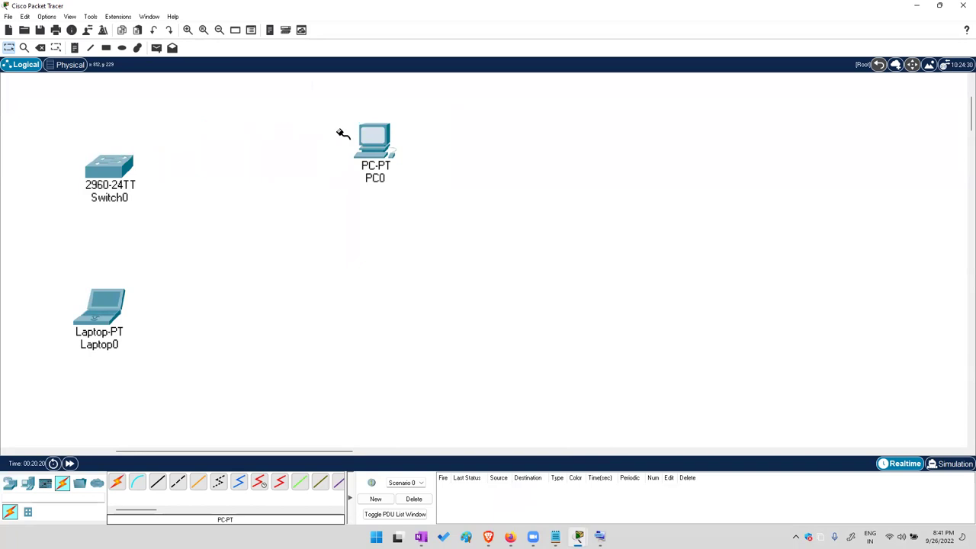
pyautogui.click(133, 299)
pyautogui.click(151, 307)
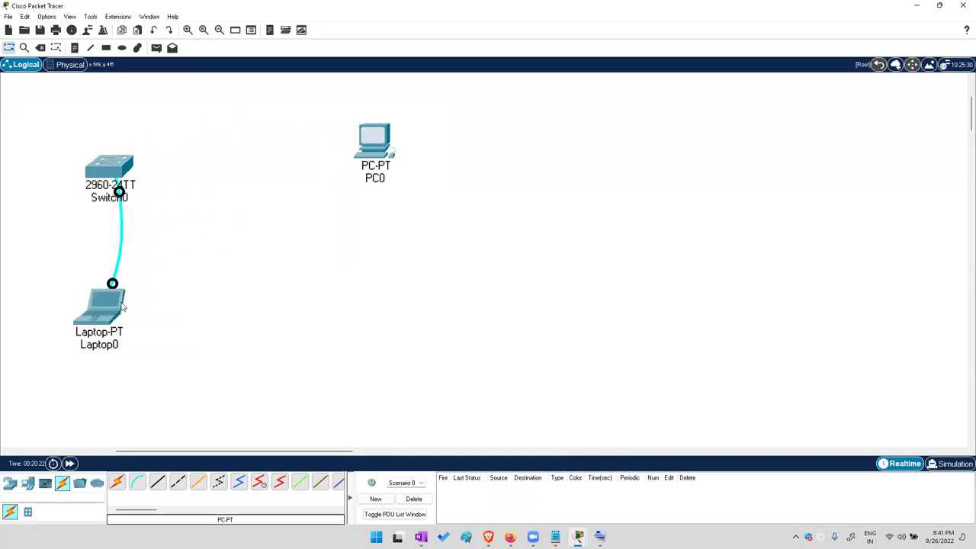
pyautogui.click(99, 305)
# Using the On-Screen Keyboard, enter configure terminal on Laptop0's switch session
pyautogui.click(599, 536)
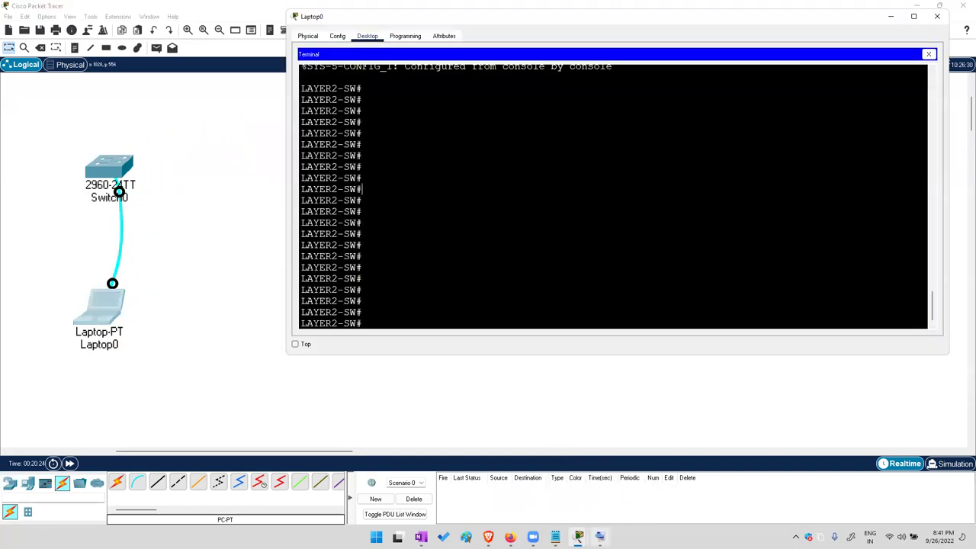
pyautogui.click(736, 439)
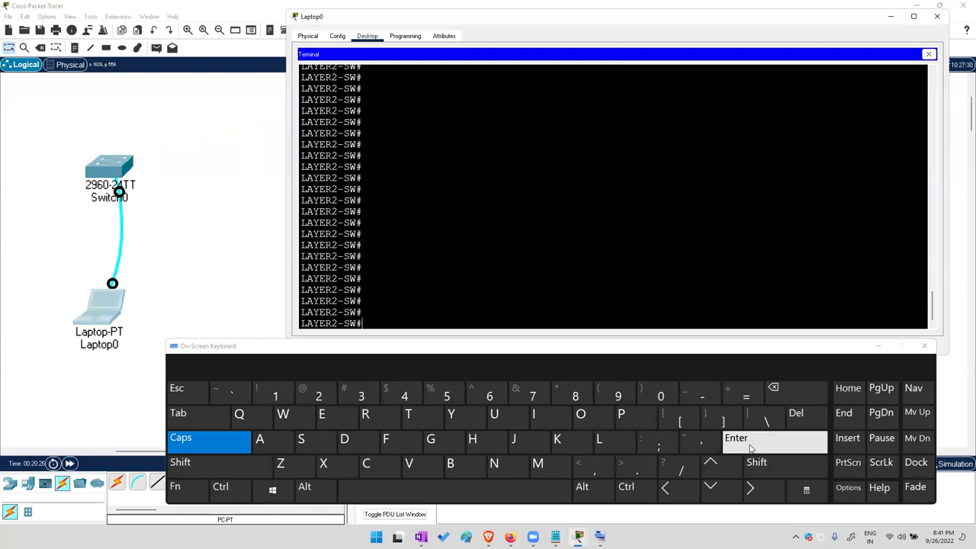
pyautogui.click(208, 441)
pyautogui.click(365, 463)
pyautogui.click(579, 415)
pyautogui.click(493, 464)
pyautogui.click(177, 412)
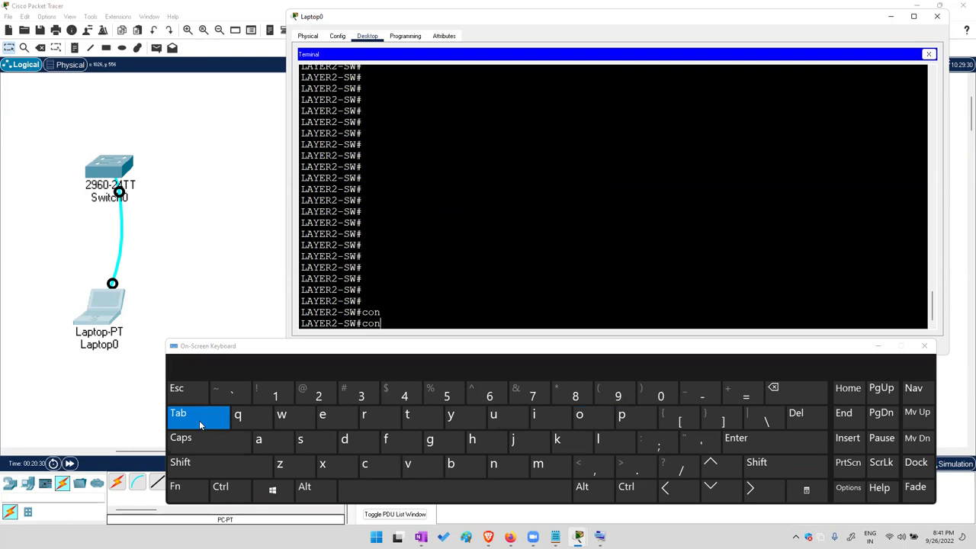
pyautogui.click(383, 439)
pyautogui.click(178, 412)
pyautogui.click(736, 439)
pyautogui.click(736, 439)
pyautogui.click(736, 439)
# List the line options with 'line ?', highlighting console (Primary terminal line) and vty
pyautogui.click(598, 439)
pyautogui.click(534, 415)
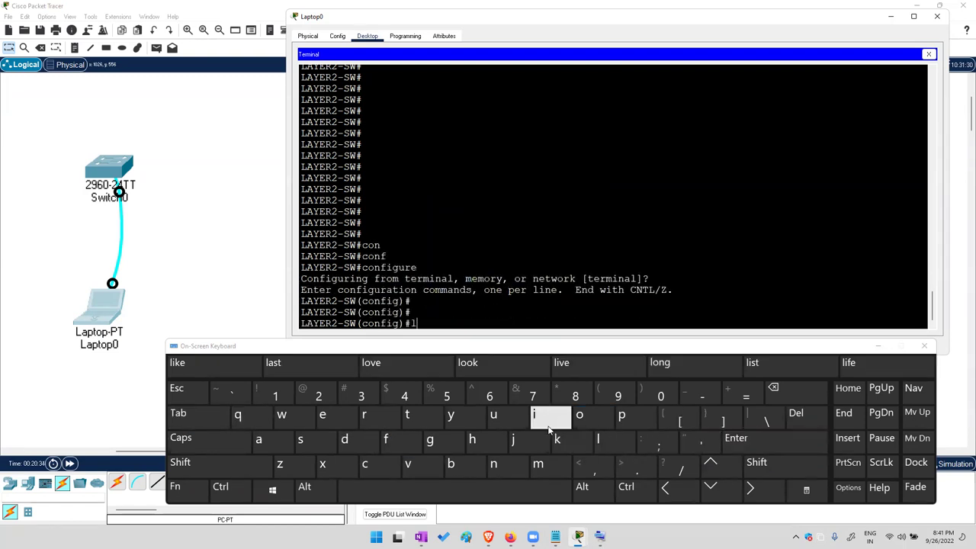
pyautogui.click(210, 423)
pyautogui.click(758, 463)
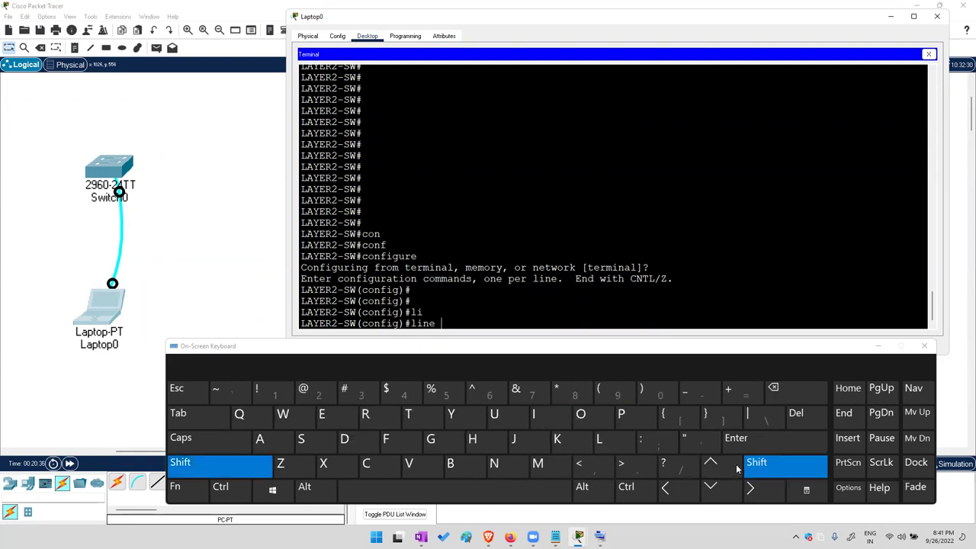
pyautogui.click(682, 473)
pyautogui.moveTo(309, 302); pyautogui.dragTo(329, 312)
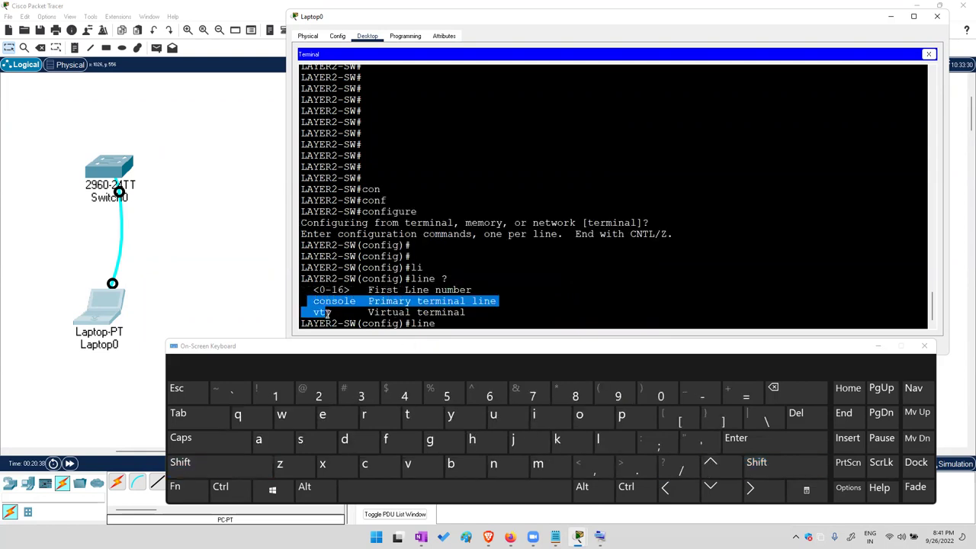
pyautogui.doubleClick(349, 301)
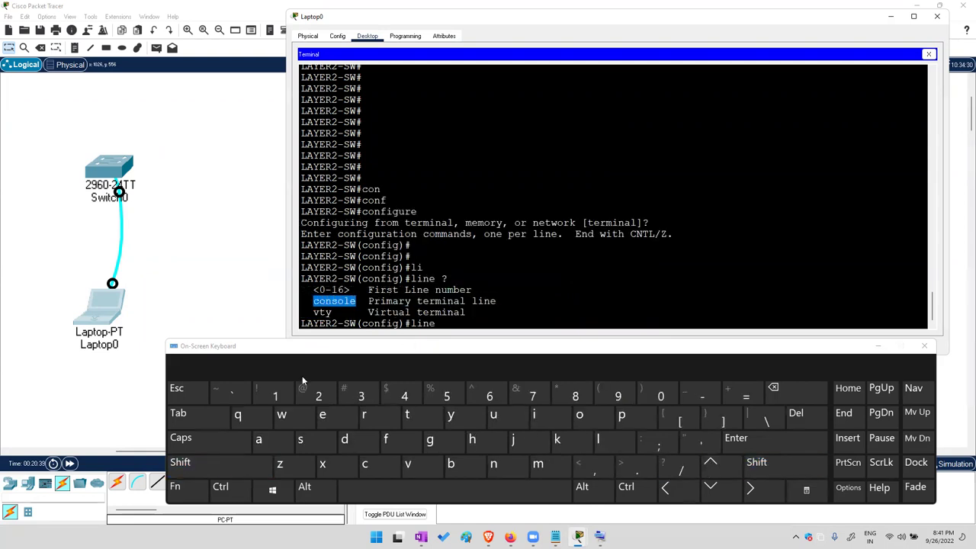
pyautogui.doubleClick(391, 303)
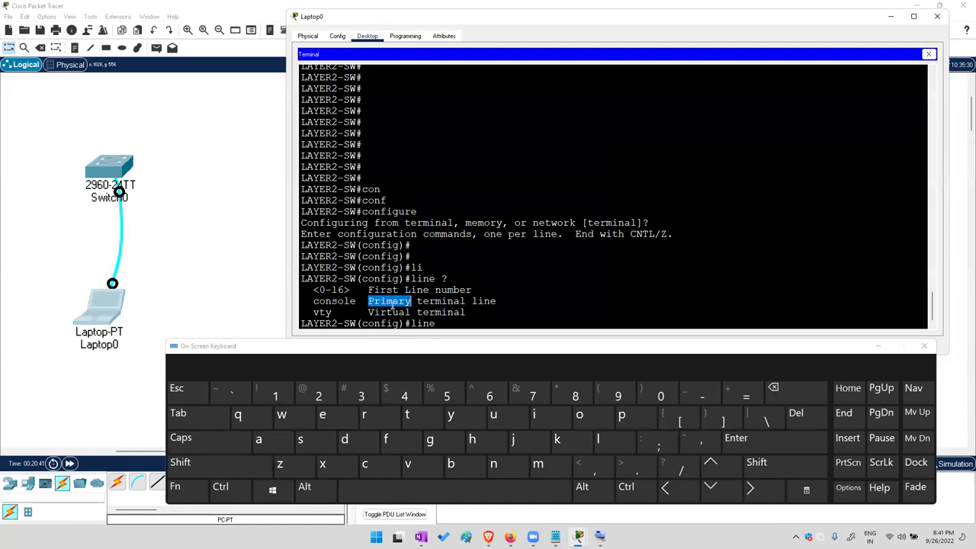
pyautogui.doubleClick(322, 312)
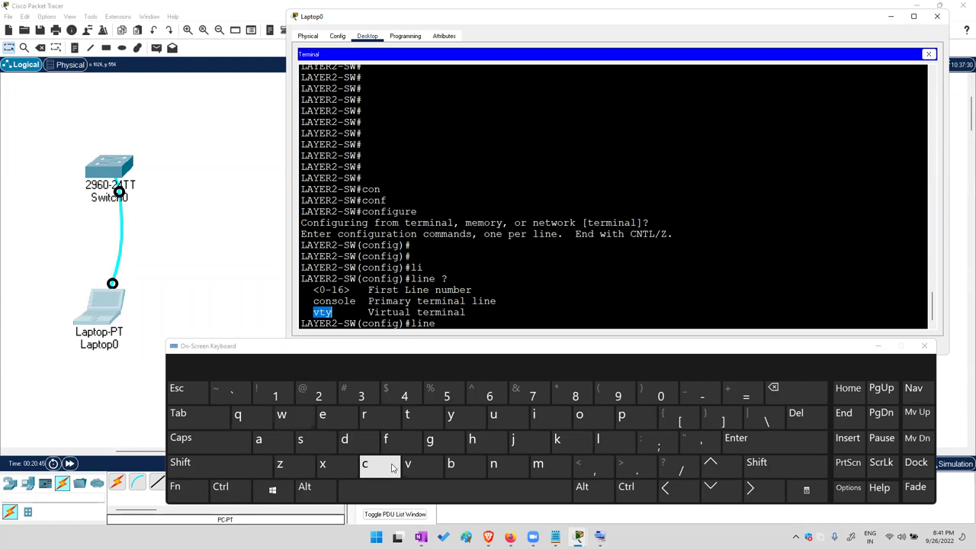
# Check 'line console ?' for range <0-0>, enter line console 0, and list its commands
pyautogui.click(364, 464)
pyautogui.click(597, 421)
pyautogui.click(494, 463)
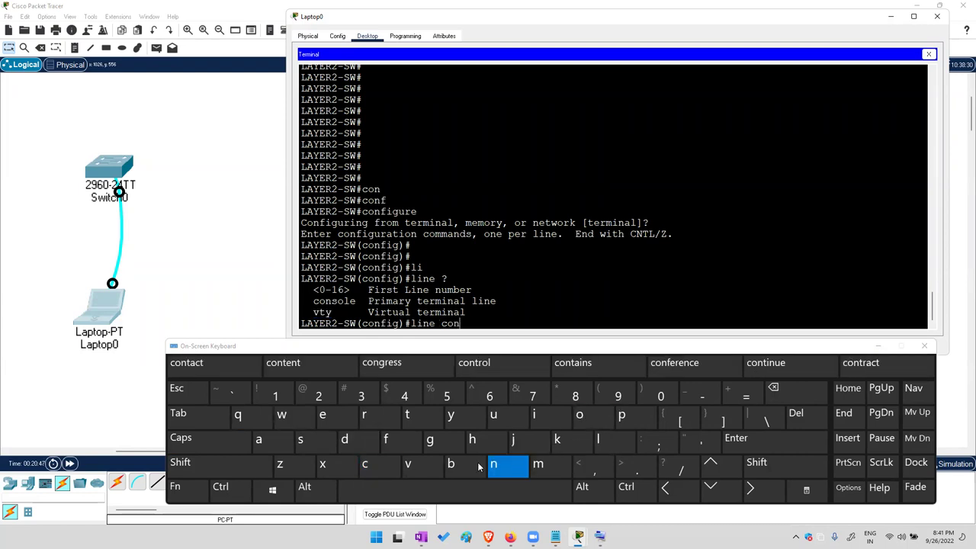
pyautogui.click(180, 414)
pyautogui.click(793, 463)
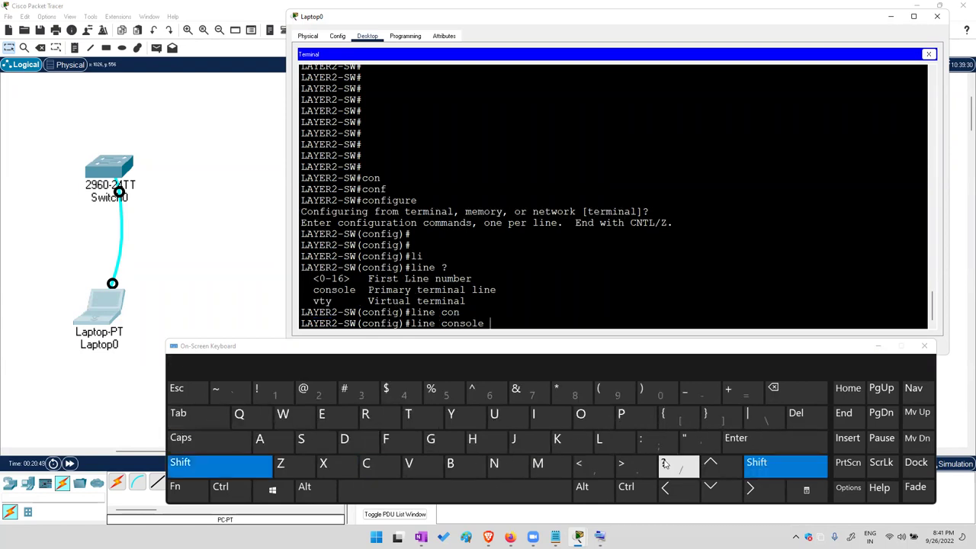
pyautogui.click(680, 466)
pyautogui.moveTo(319, 312); pyautogui.dragTo(368, 312)
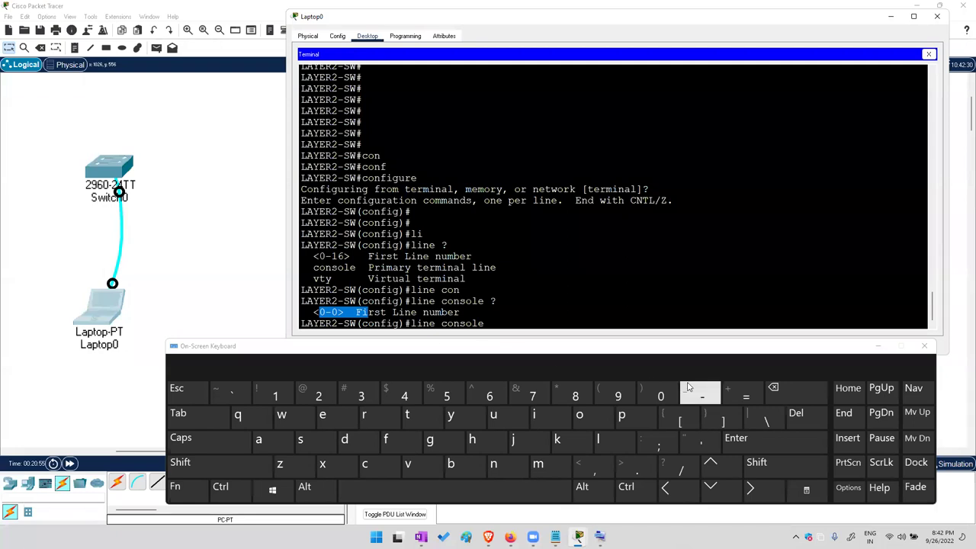
pyautogui.click(660, 395)
pyautogui.click(776, 441)
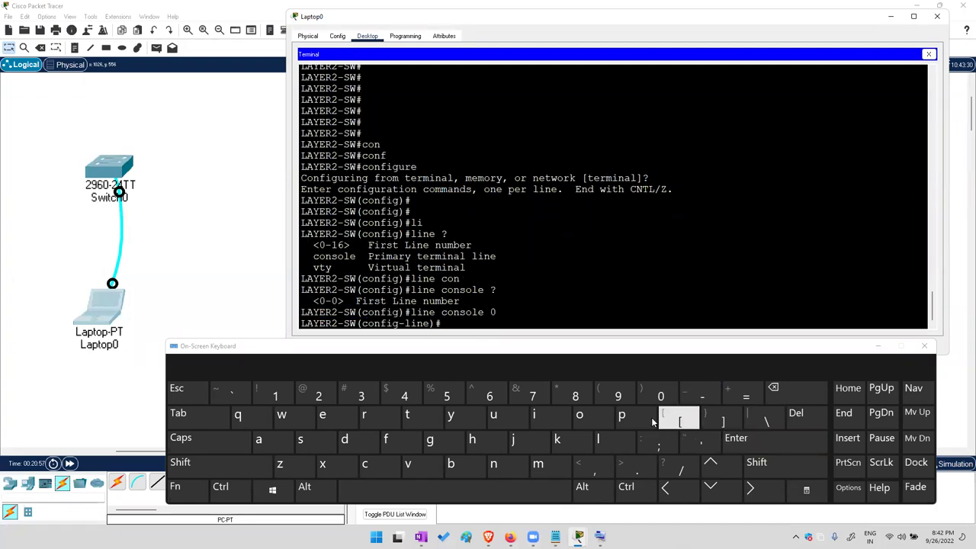
pyautogui.click(762, 462)
pyautogui.click(680, 467)
# Review the line-configuration help list to locate the password command
pyautogui.moveTo(305, 132); pyautogui.dragTo(347, 311)
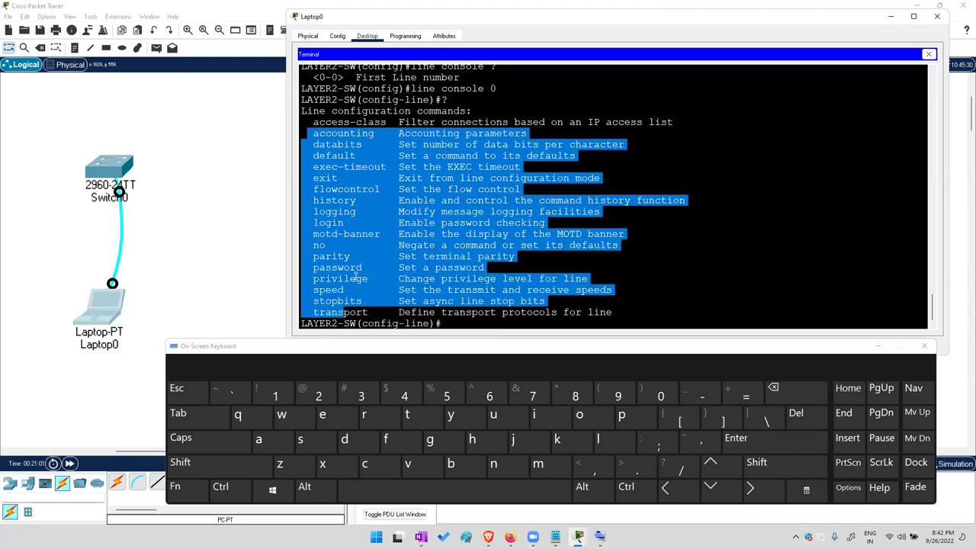
pyautogui.click(339, 271)
pyautogui.doubleClick(333, 266)
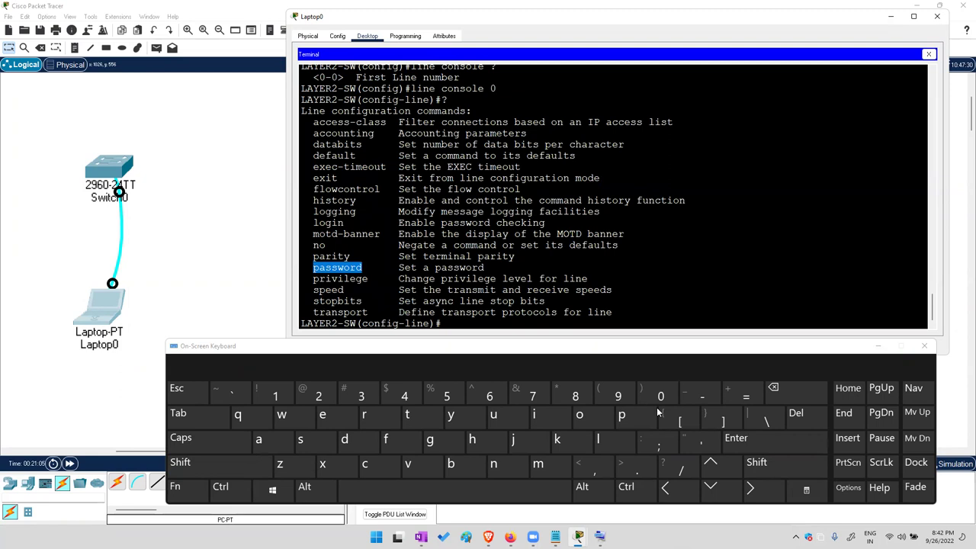
# Set a password on console line 0 with the password command
pyautogui.click(622, 414)
pyautogui.click(290, 442)
pyautogui.click(301, 440)
pyautogui.click(178, 412)
pyautogui.click(377, 488)
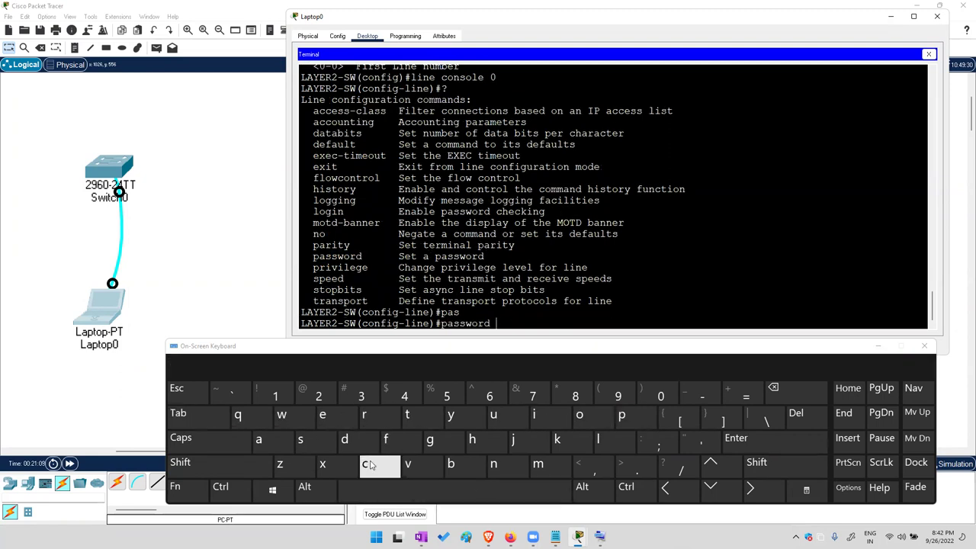
pyautogui.click(364, 463)
pyautogui.click(534, 413)
pyautogui.click(300, 441)
pyautogui.click(364, 463)
pyautogui.click(585, 419)
pyautogui.doubleClick(774, 448)
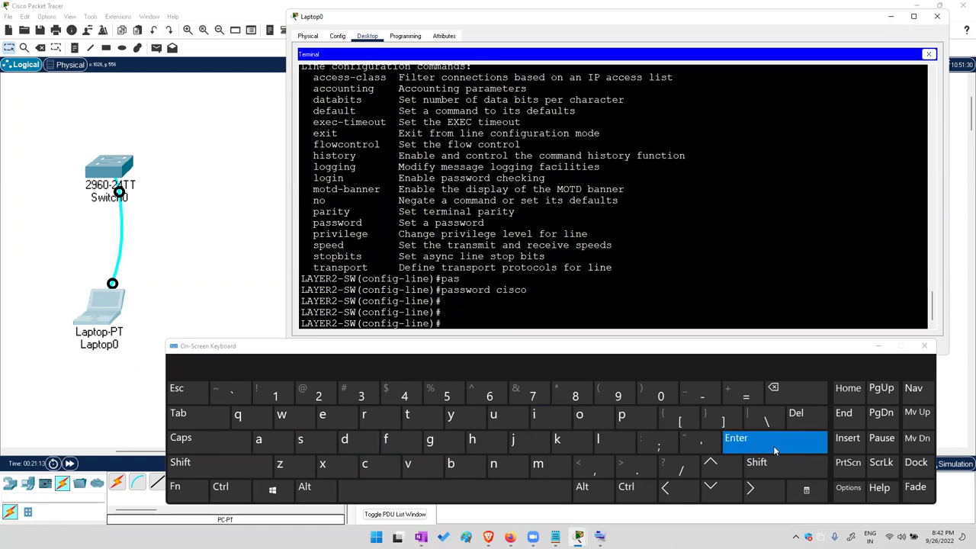
# Enable login checking on the console line with the login command
pyautogui.click(613, 448)
pyautogui.click(579, 415)
pyautogui.click(429, 439)
pyautogui.click(183, 414)
pyautogui.click(533, 415)
pyautogui.click(183, 415)
pyautogui.click(786, 440)
pyautogui.click(786, 440)
pyautogui.click(785, 440)
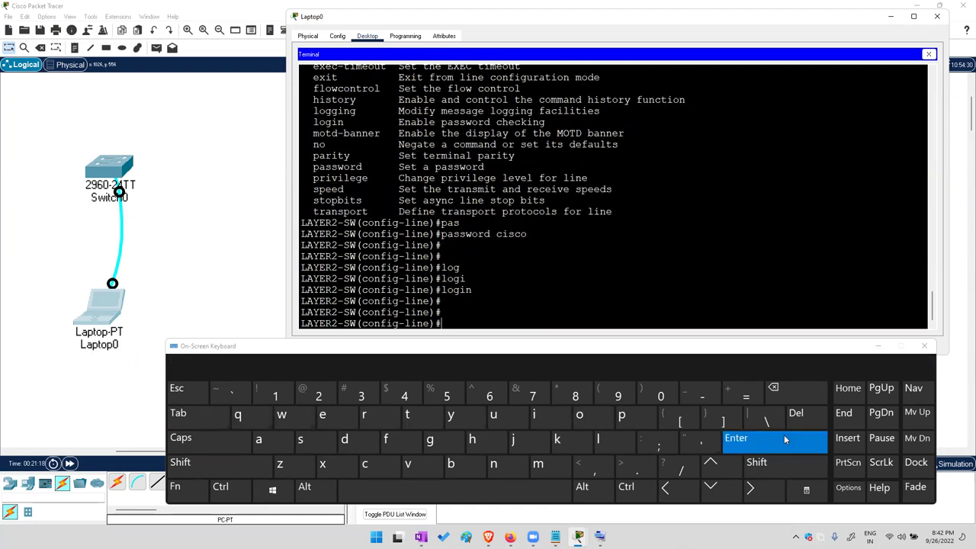
# Leave configuration mode with end and exit the console session, leaving con0 available
pyautogui.write('end')
pyautogui.click(785, 438)
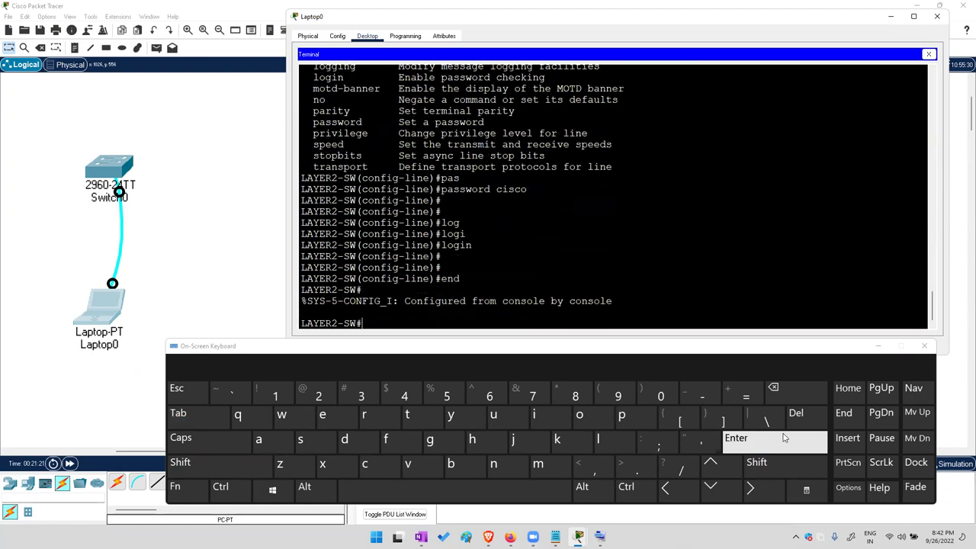
pyautogui.click(785, 438)
pyautogui.write('exit')
pyautogui.click(785, 438)
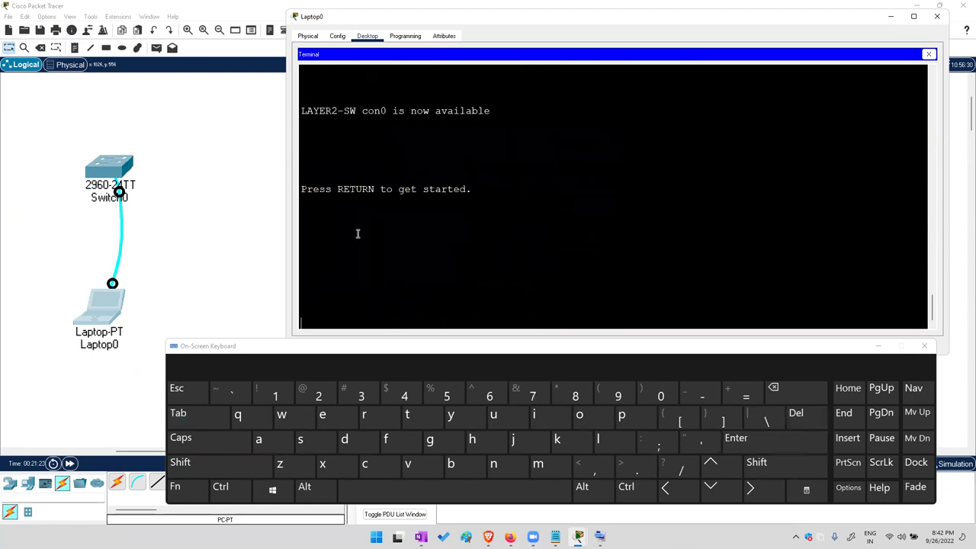
# Reconnect Switch0's console cable from Laptop0 to PC0's RS 232 port
pyautogui.click(243, 208)
pyautogui.moveTo(112, 285); pyautogui.dragTo(385, 145)
pyautogui.click(391, 146)
# Open PC0's Terminal and wake the console to show the User Access Verification password prompt
pyautogui.click(378, 142)
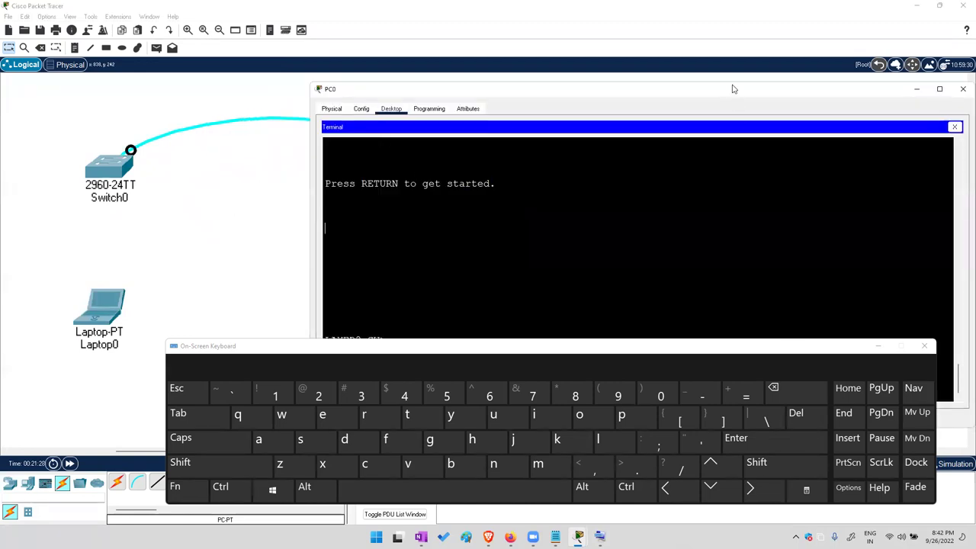
pyautogui.moveTo(732, 89); pyautogui.dragTo(736, 22)
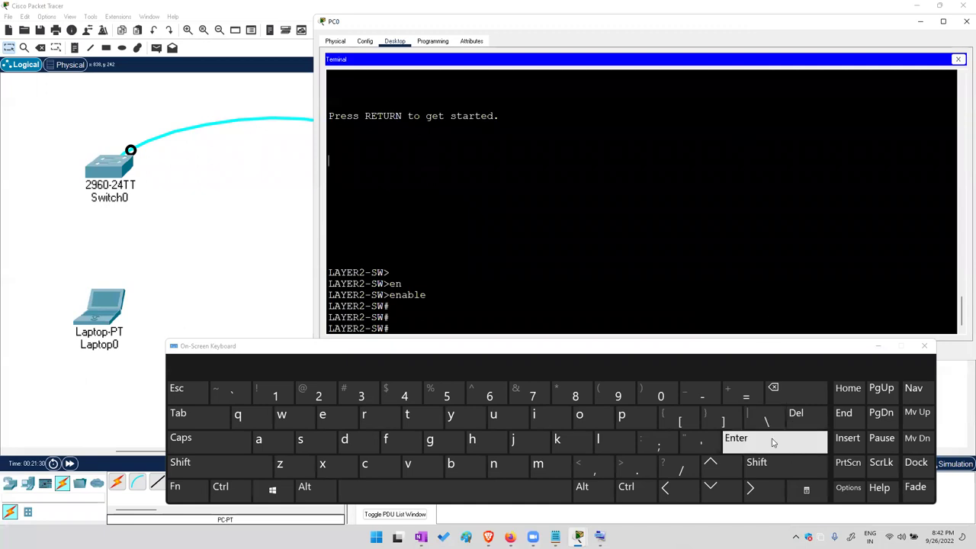
pyautogui.click(735, 440)
pyautogui.click(736, 439)
pyautogui.moveTo(355, 305); pyautogui.dragTo(369, 319)
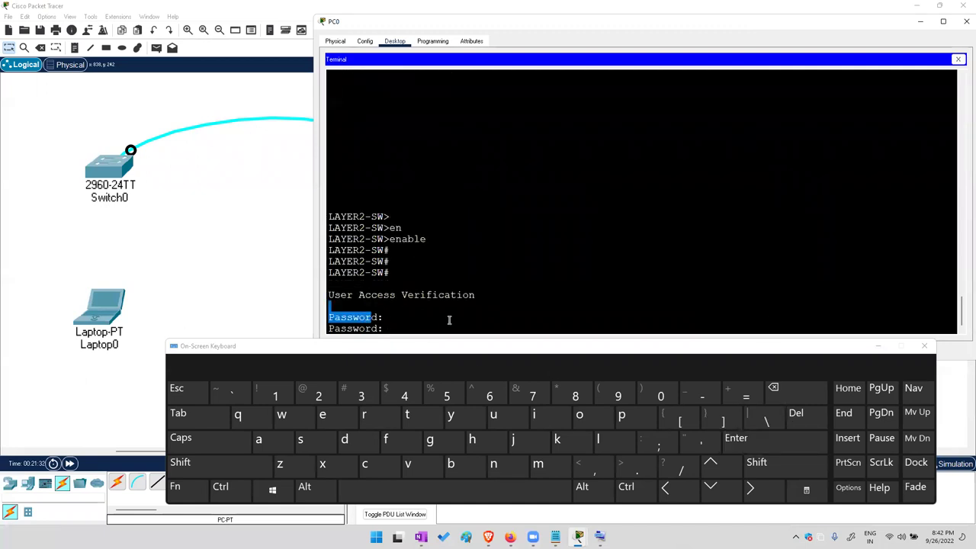